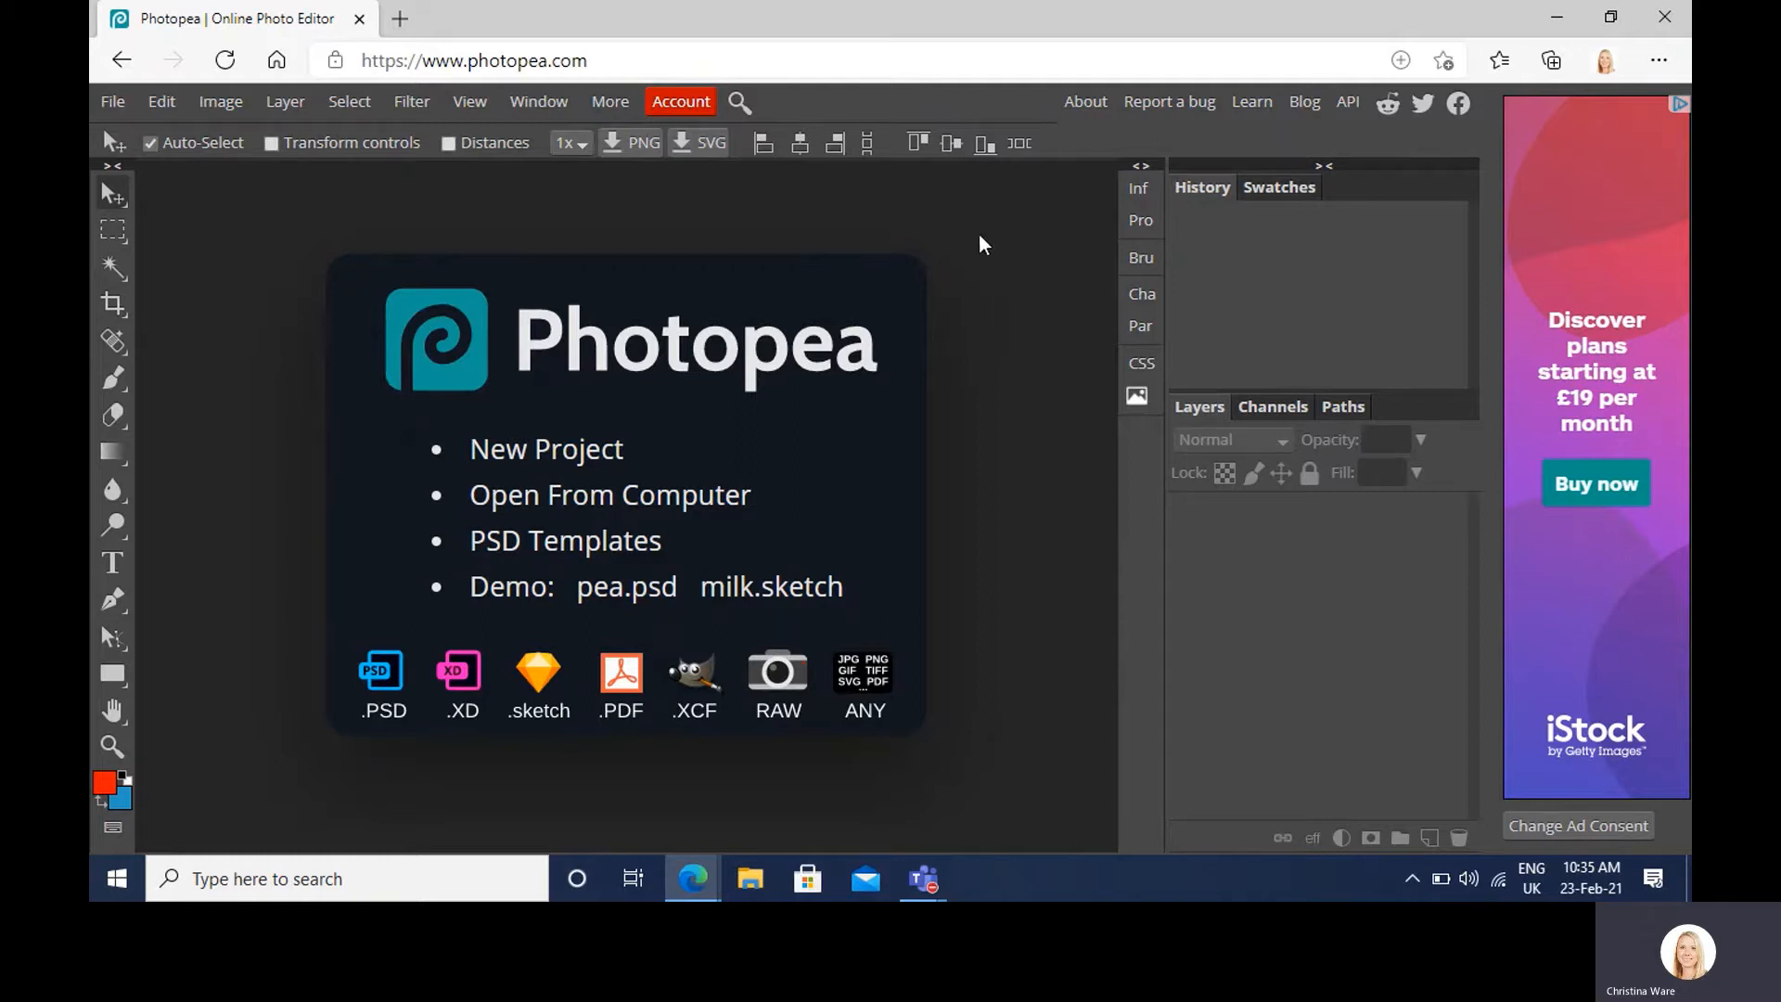
# Step: Create a new blank white document, 210 mm wide by 290 mm tall, with units in millimetres
pyautogui.click(113, 102)
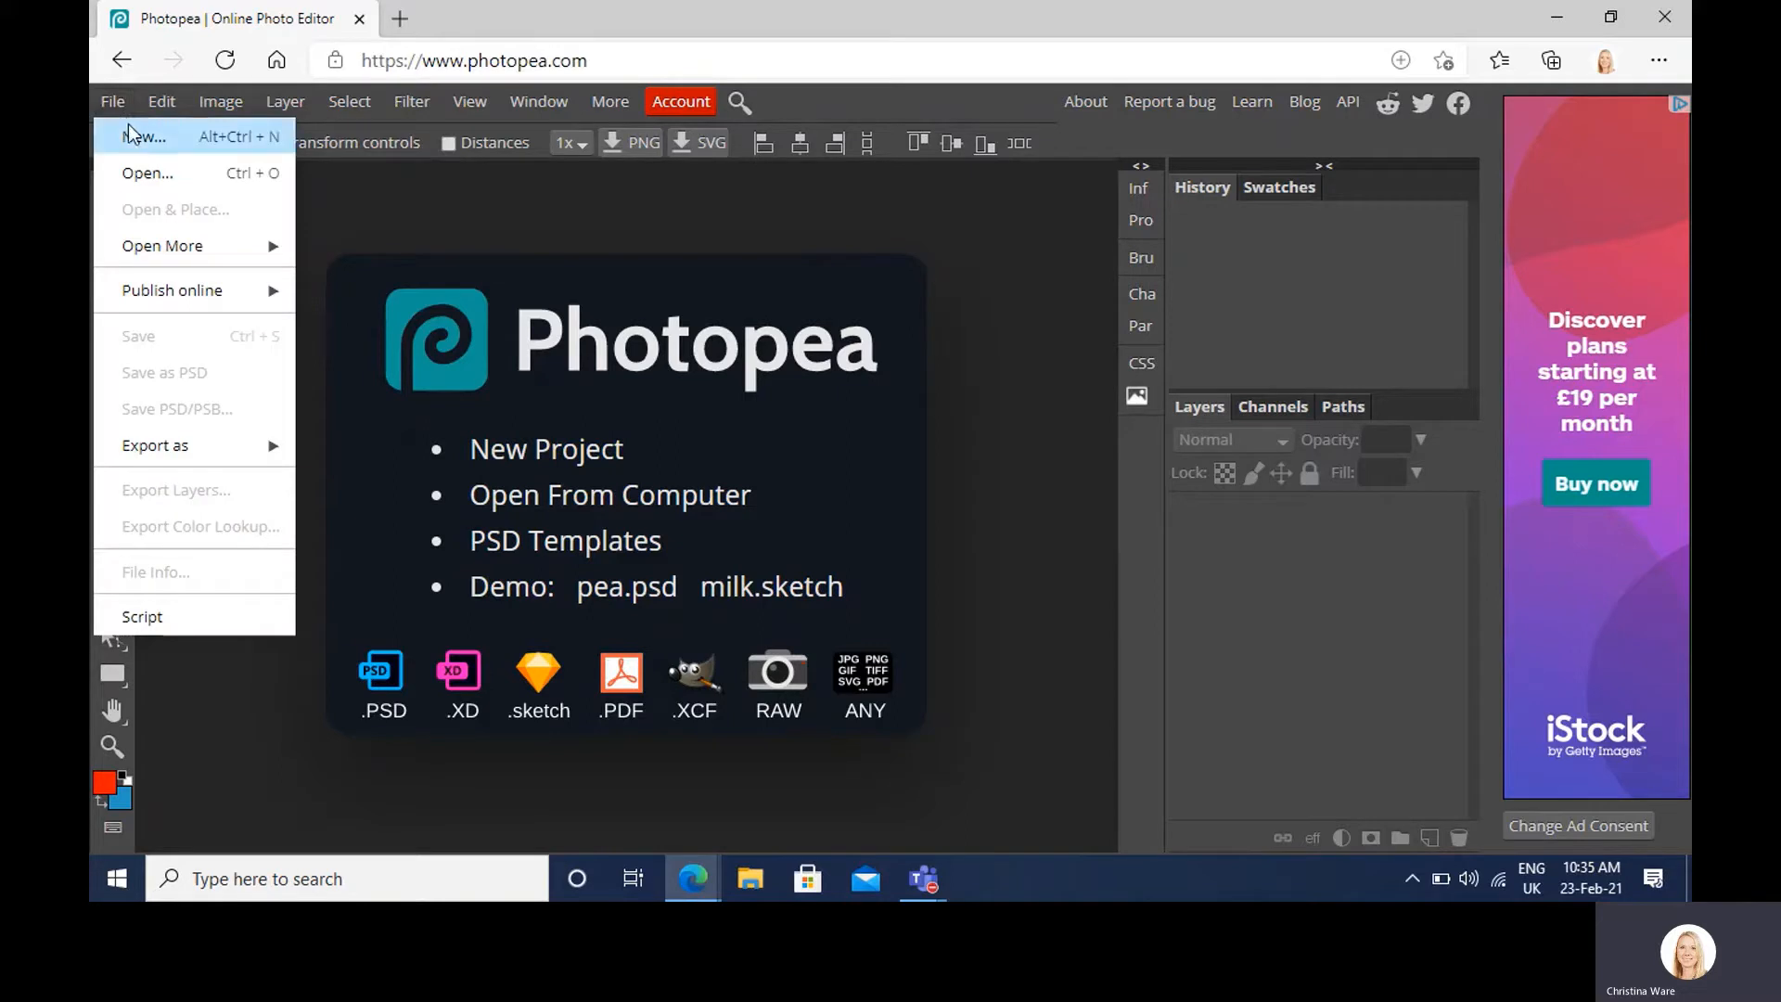
pyautogui.click(130, 135)
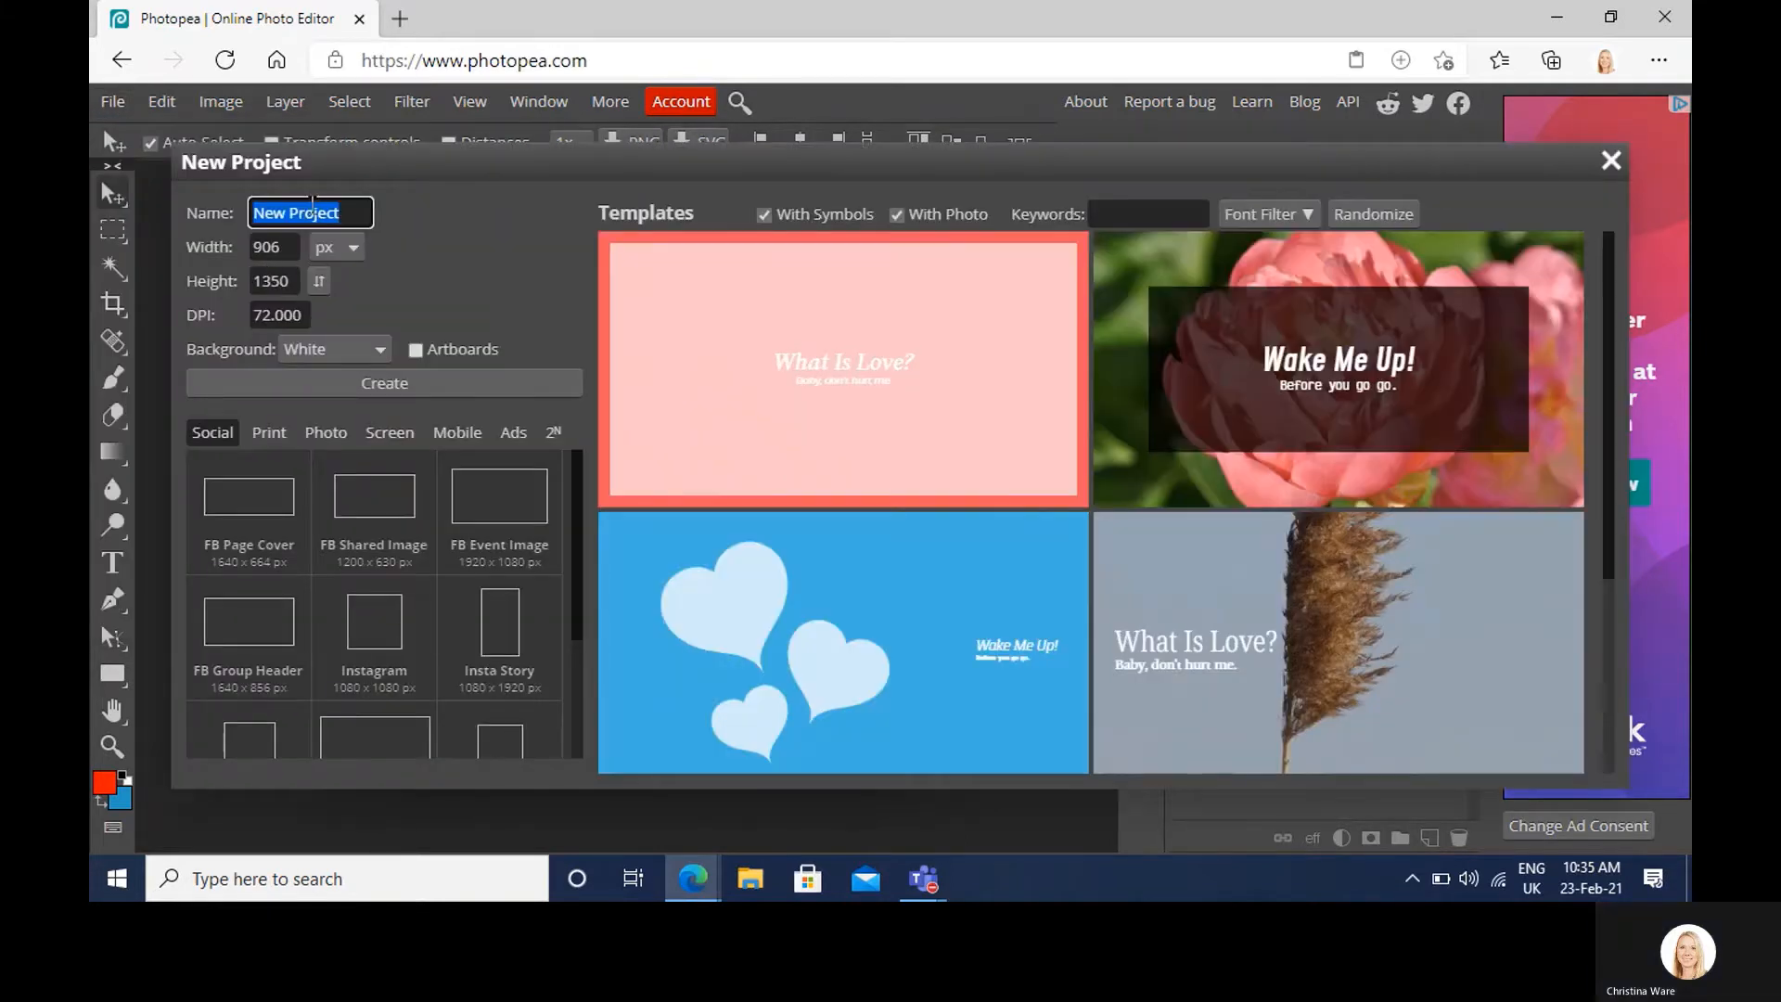
pyautogui.click(349, 248)
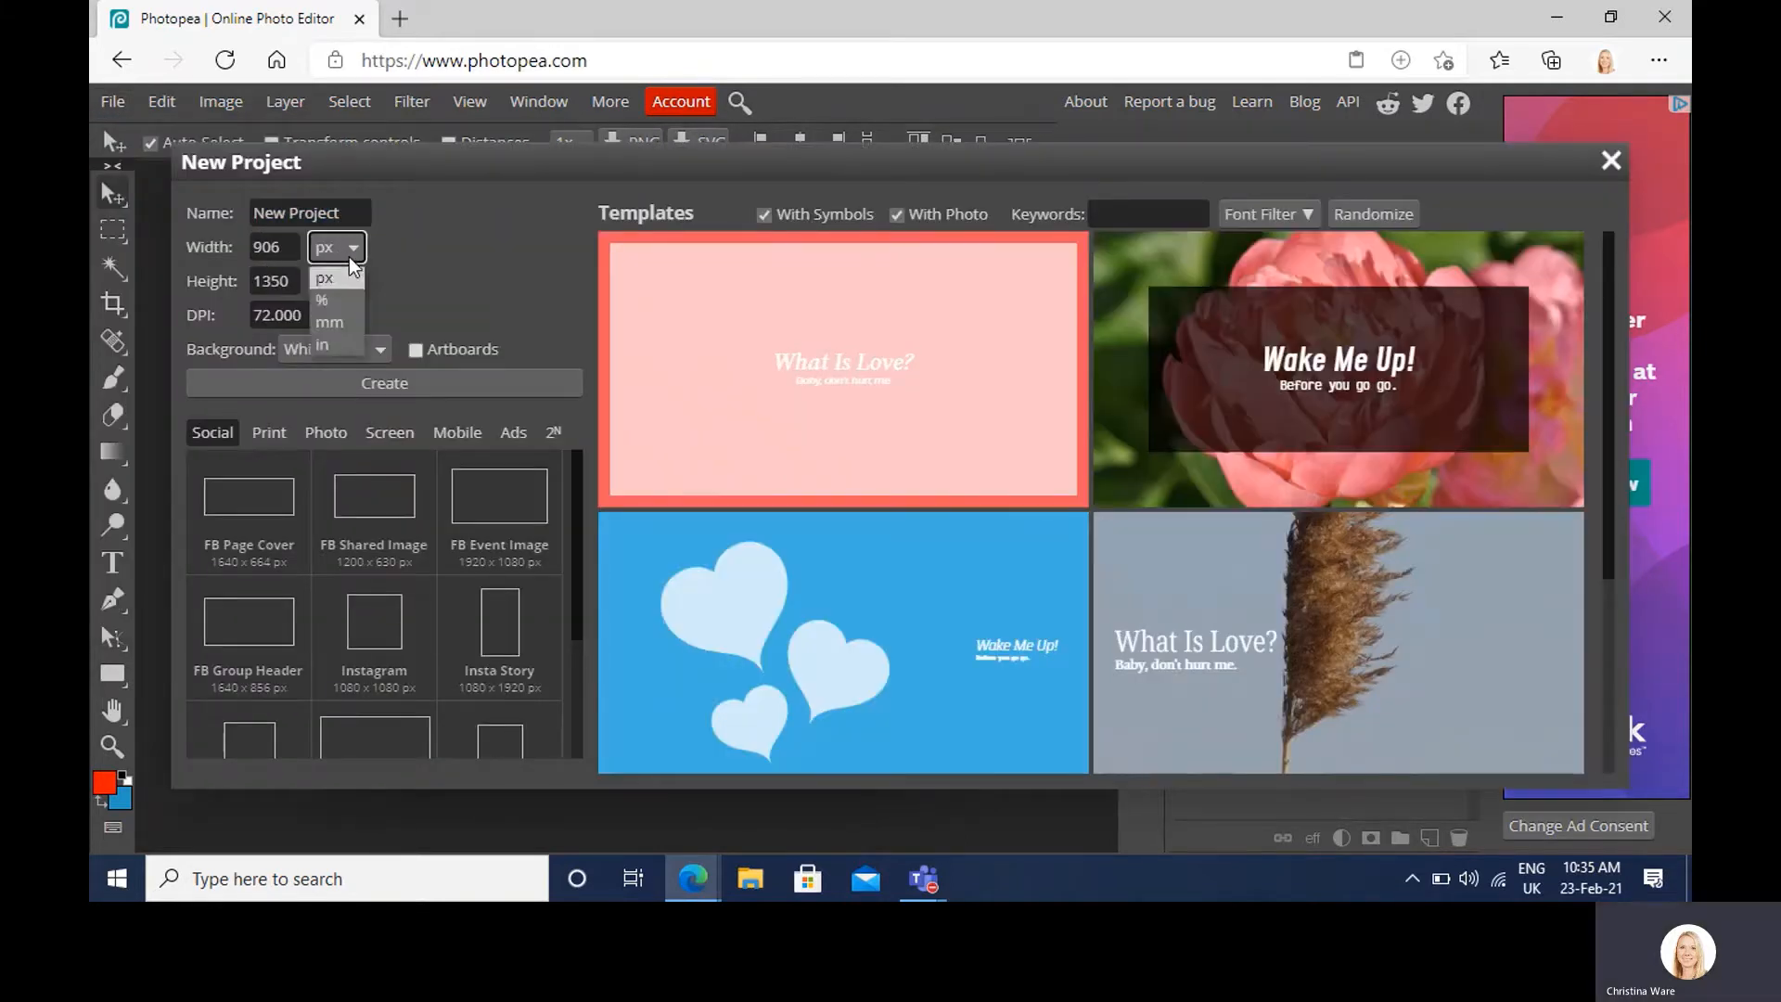
pyautogui.click(348, 325)
pyautogui.doubleClick(269, 247)
pyautogui.write('210')
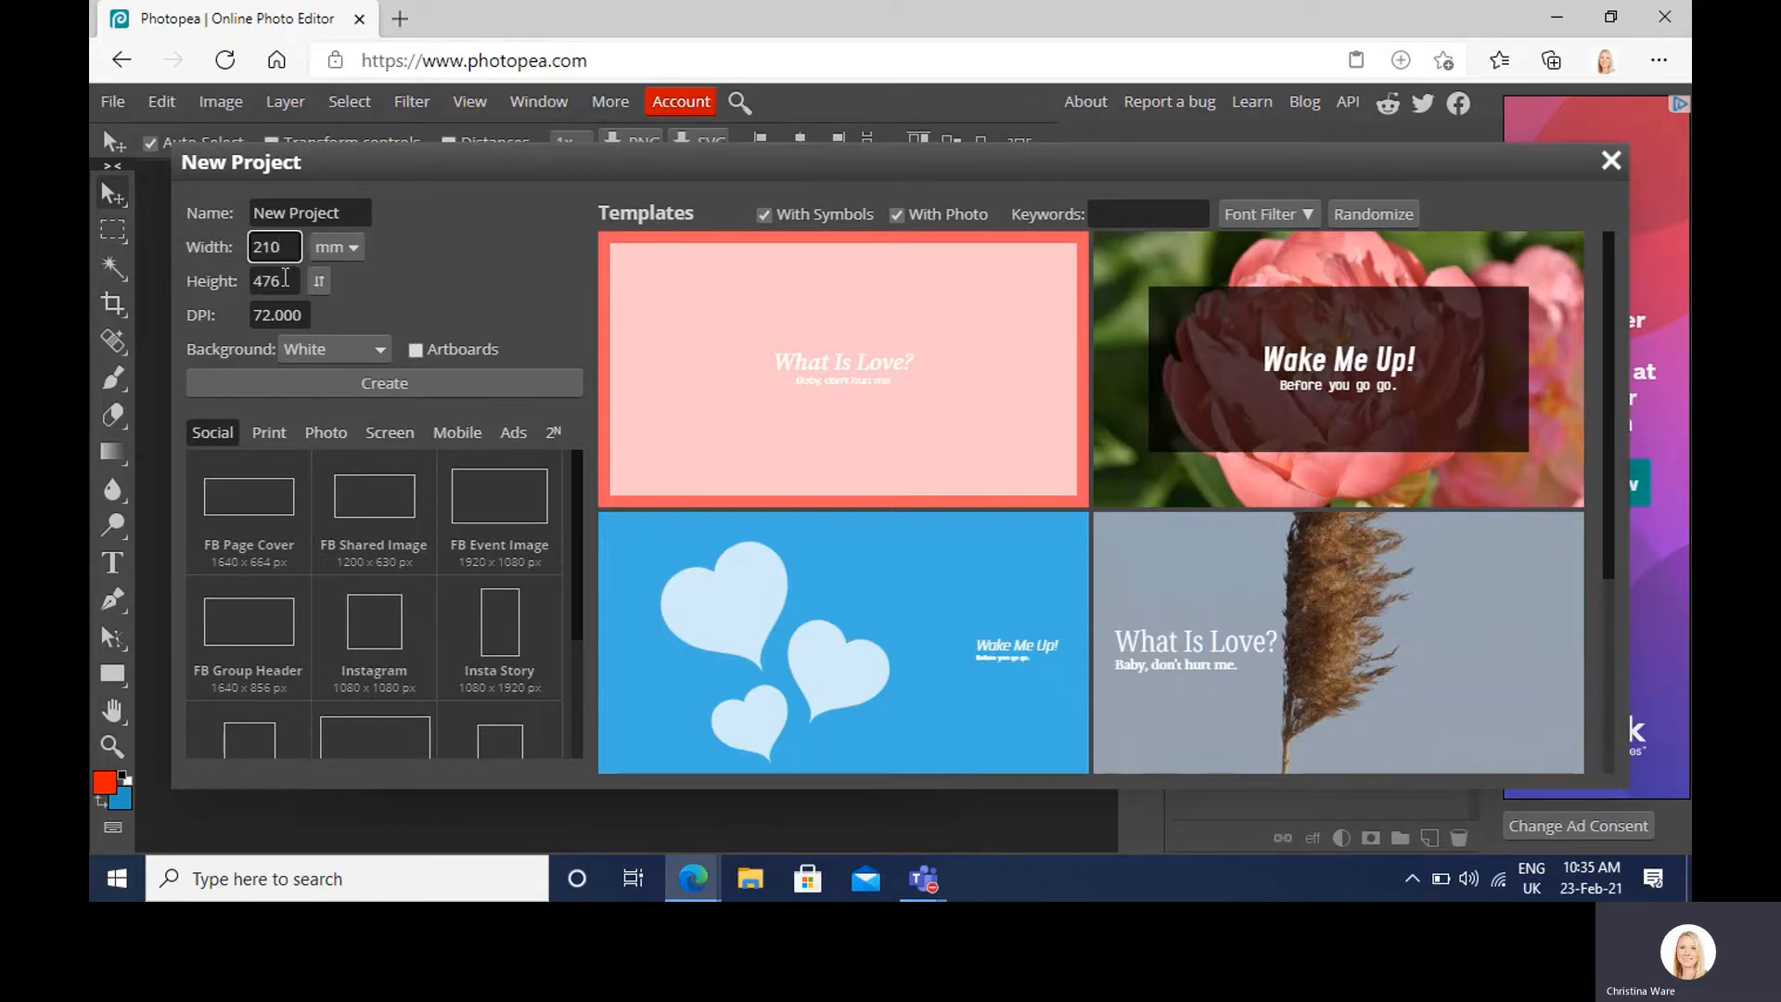
pyautogui.press('Tab')
pyautogui.write('290')
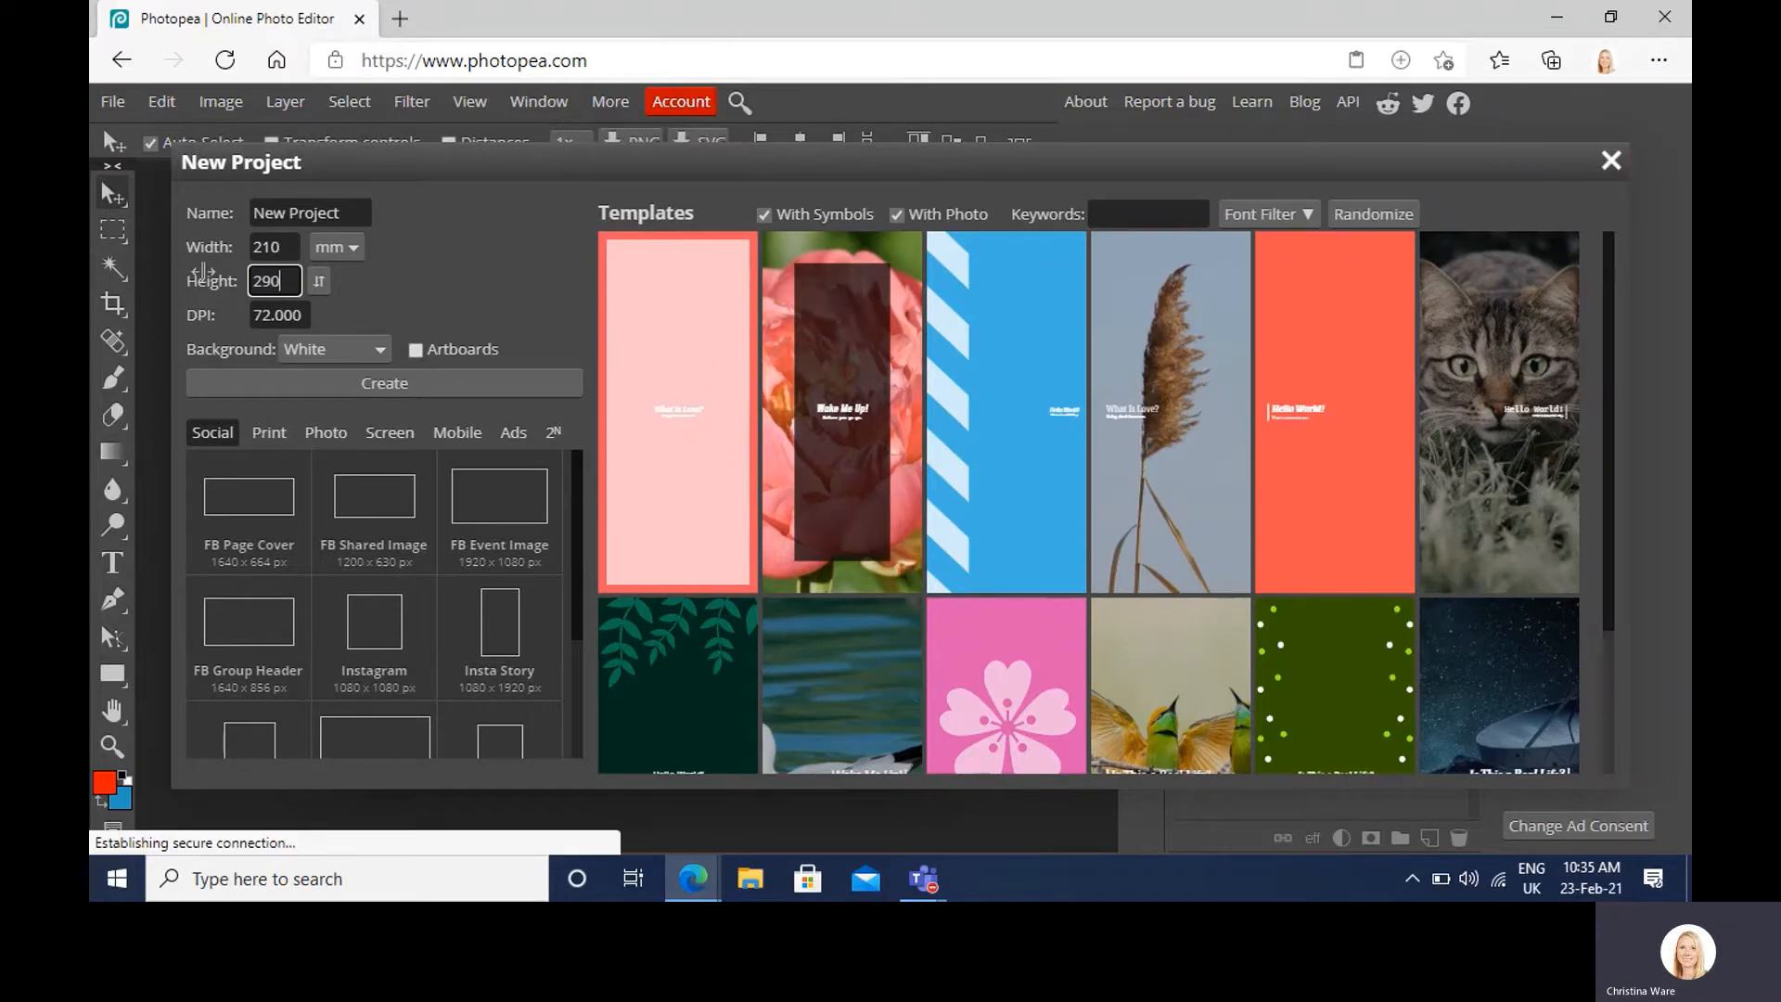
pyautogui.click(432, 382)
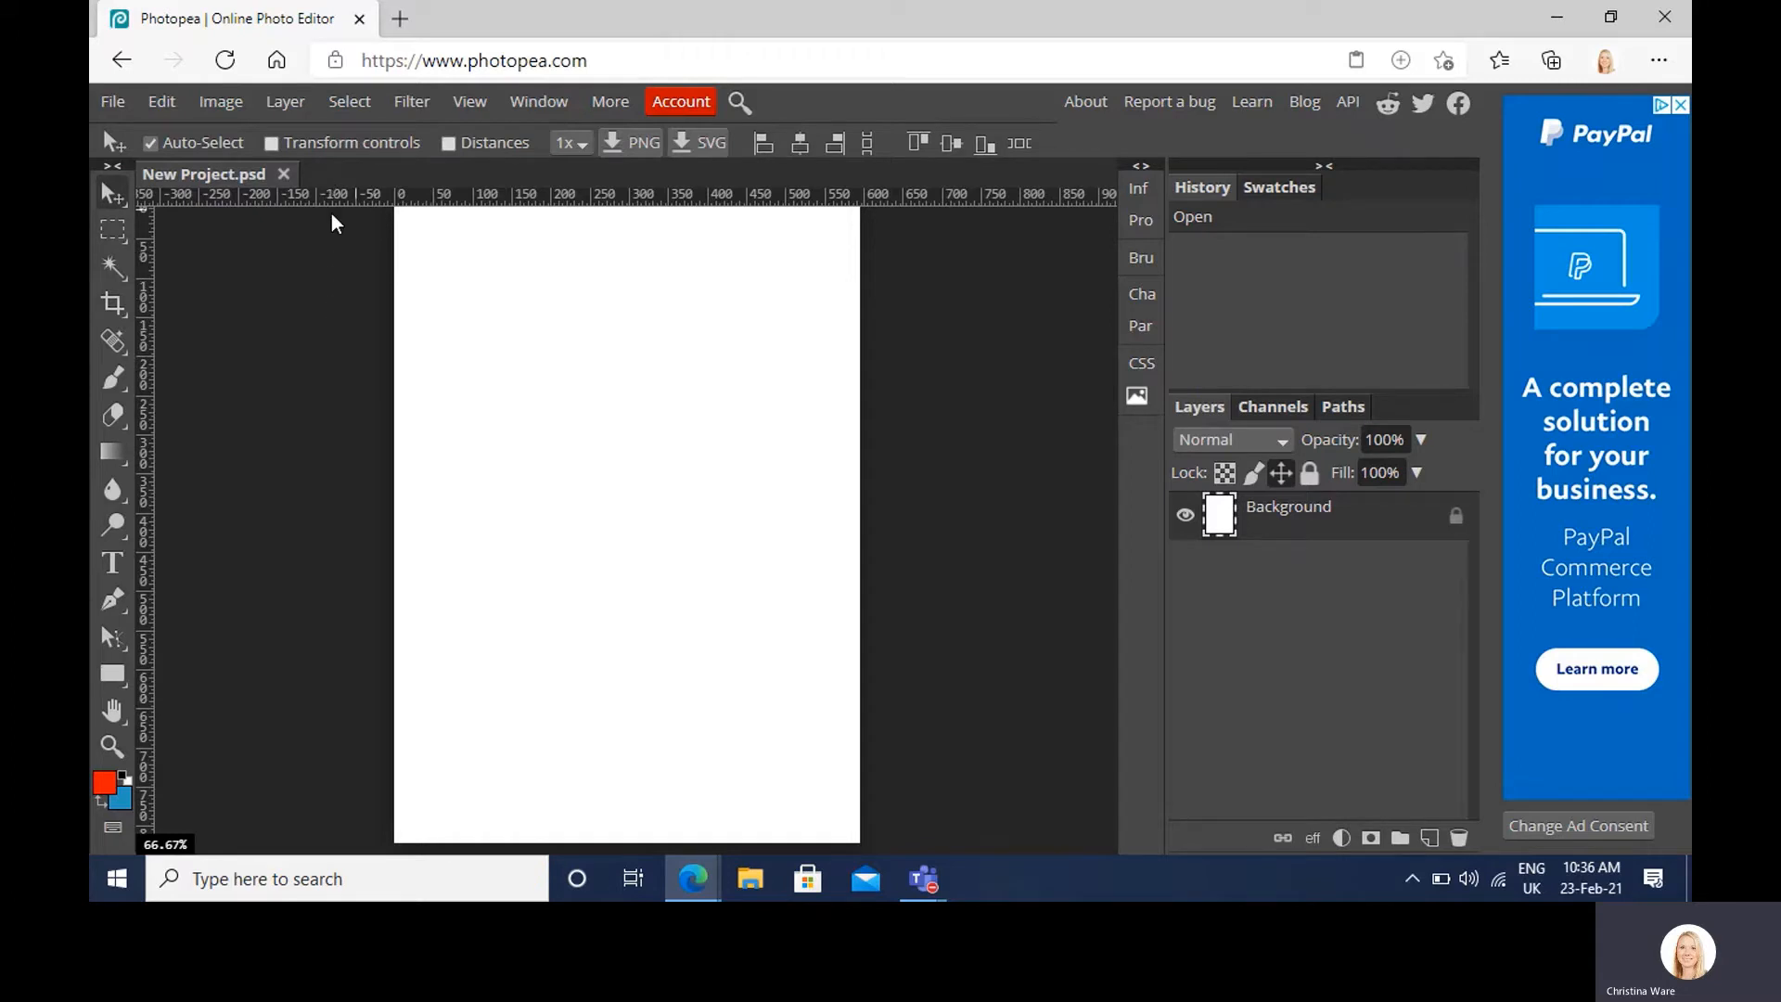
# Step: Open the CW1 portrait photo from the BRNO folder
pyautogui.click(115, 104)
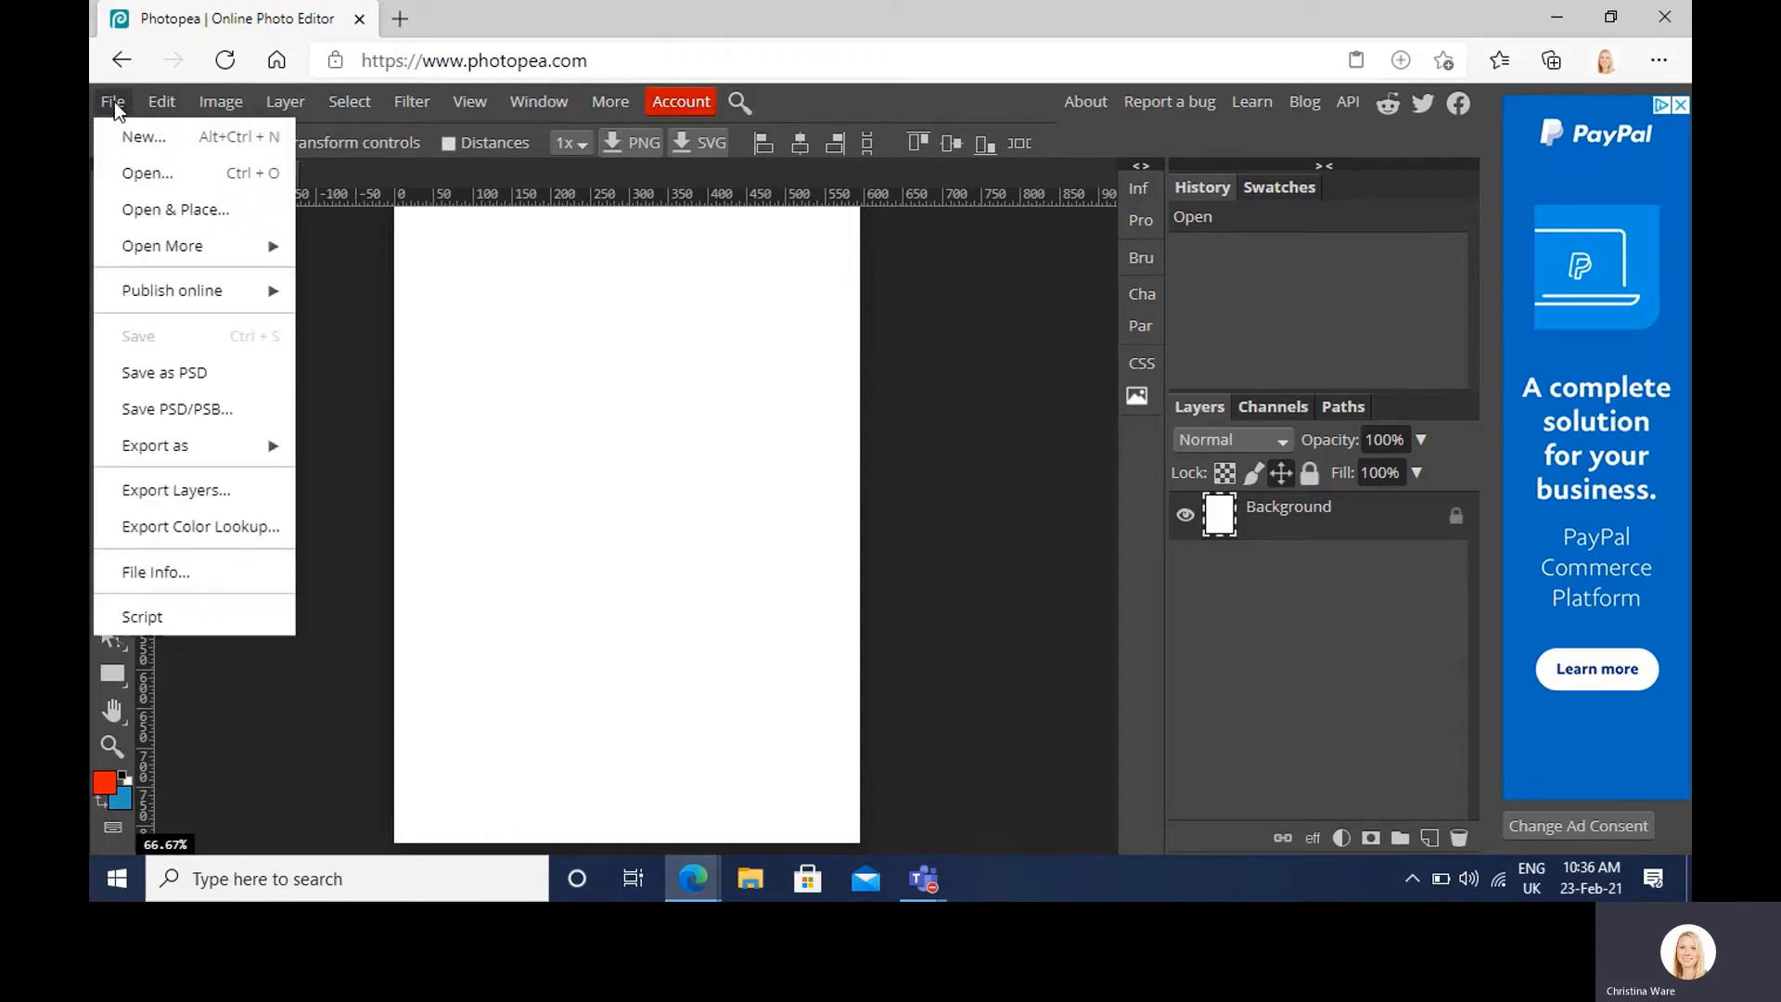
pyautogui.click(136, 176)
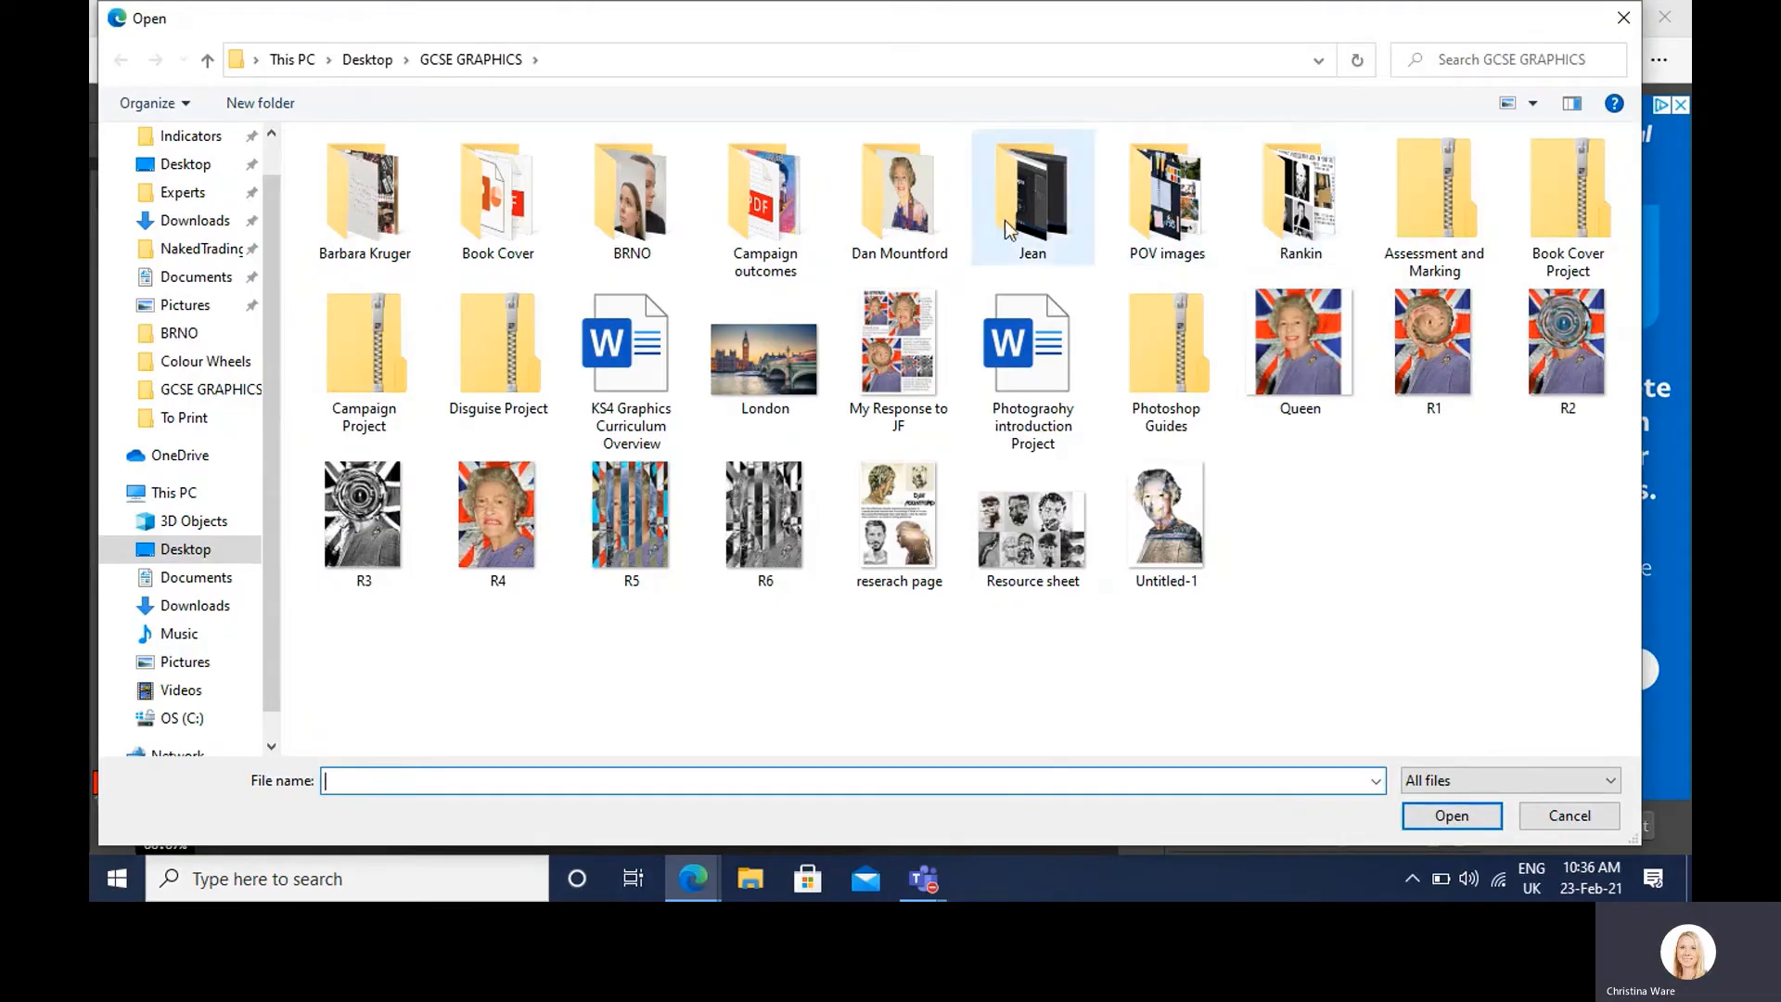
pyautogui.doubleClick(638, 221)
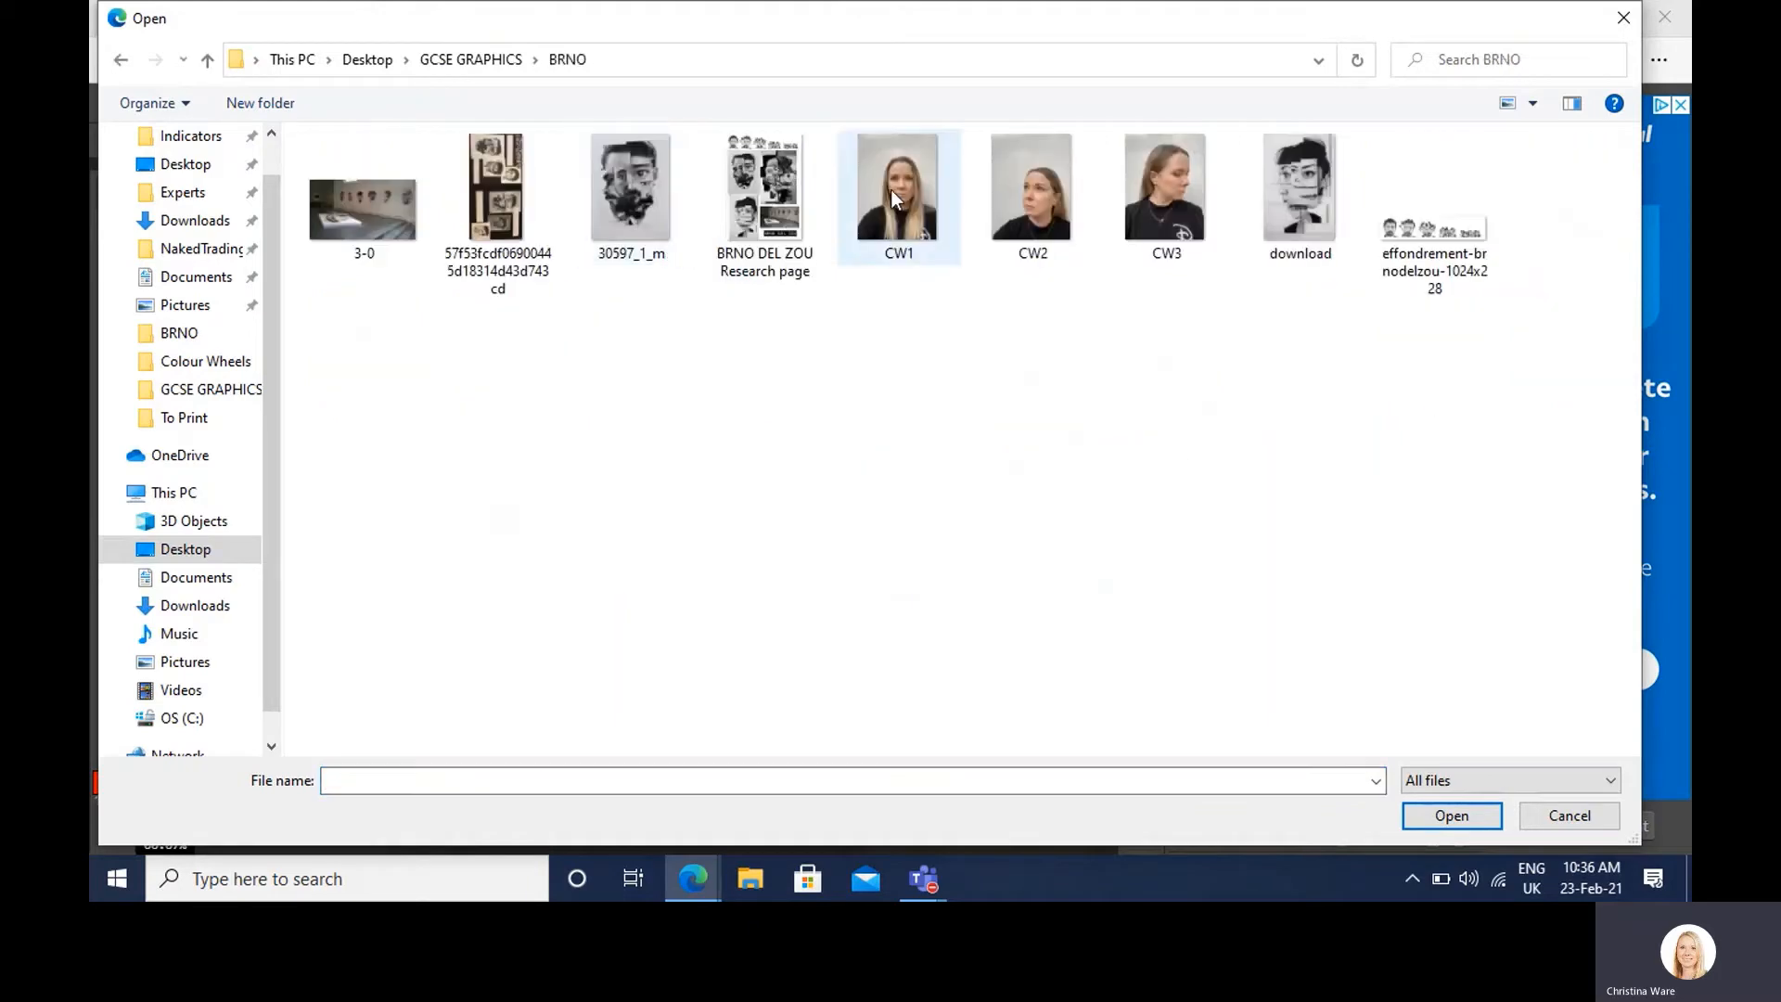
pyautogui.doubleClick(892, 191)
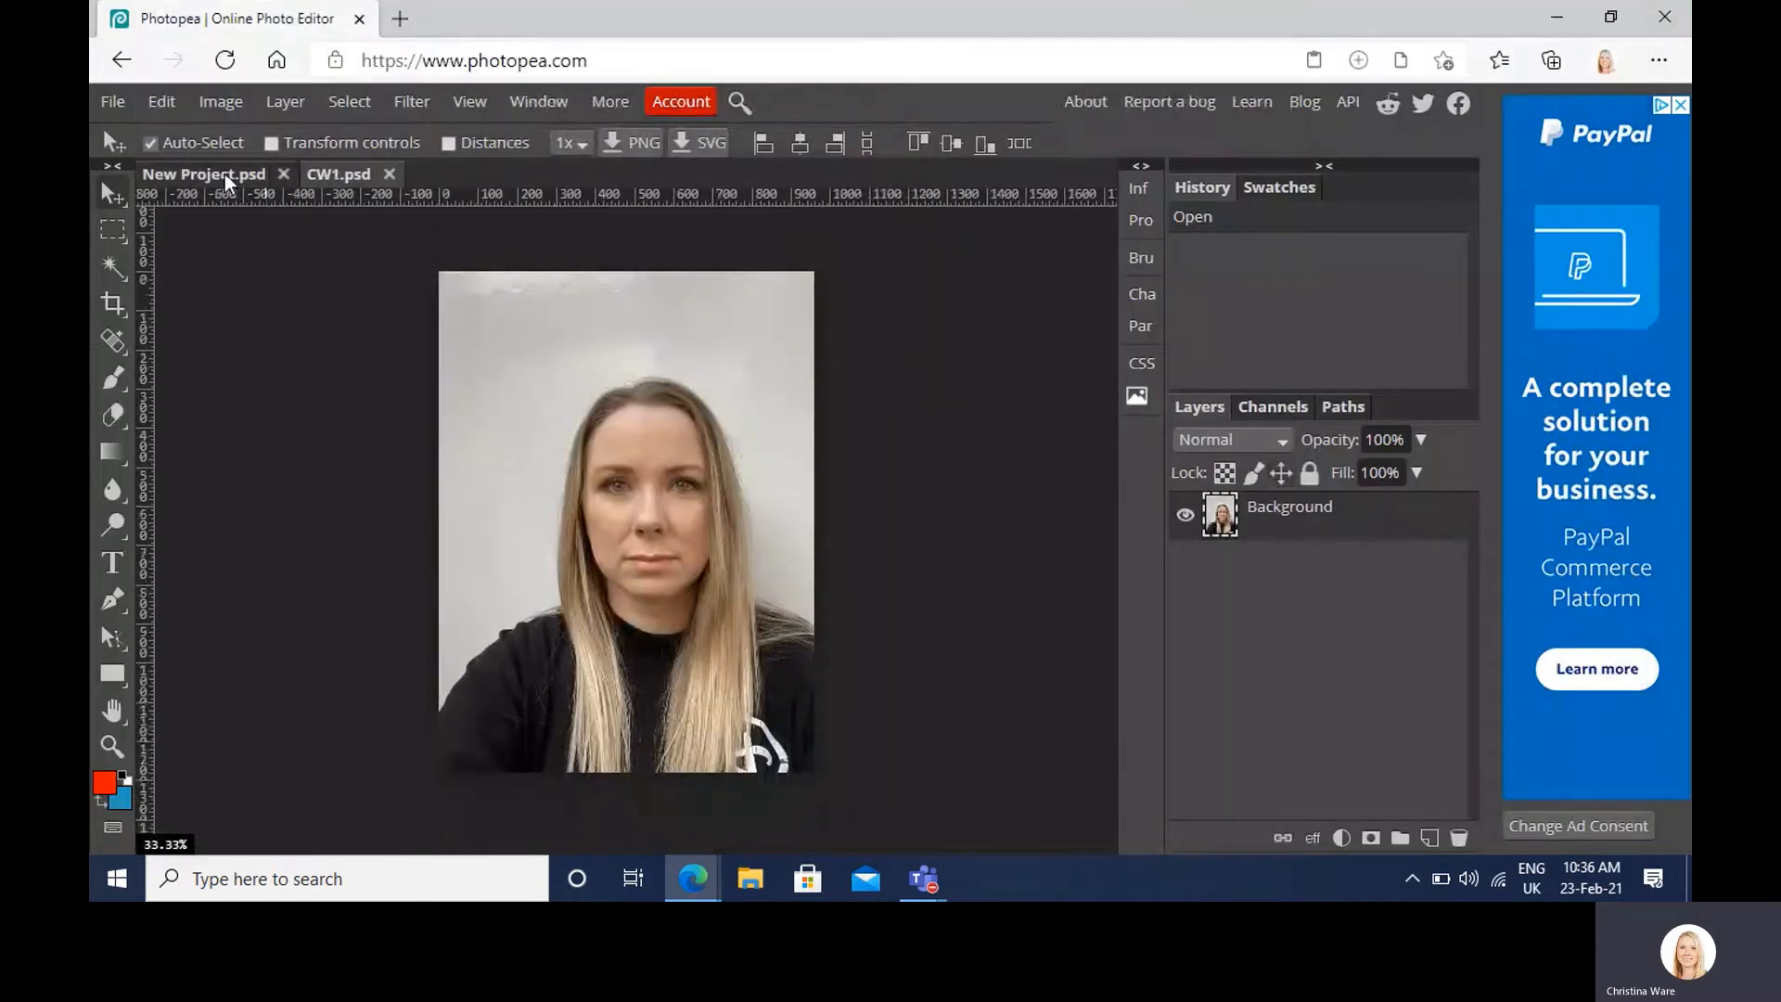
# Step: Open the CW2 and CW3 portrait photos as separate documents
pyautogui.click(103, 106)
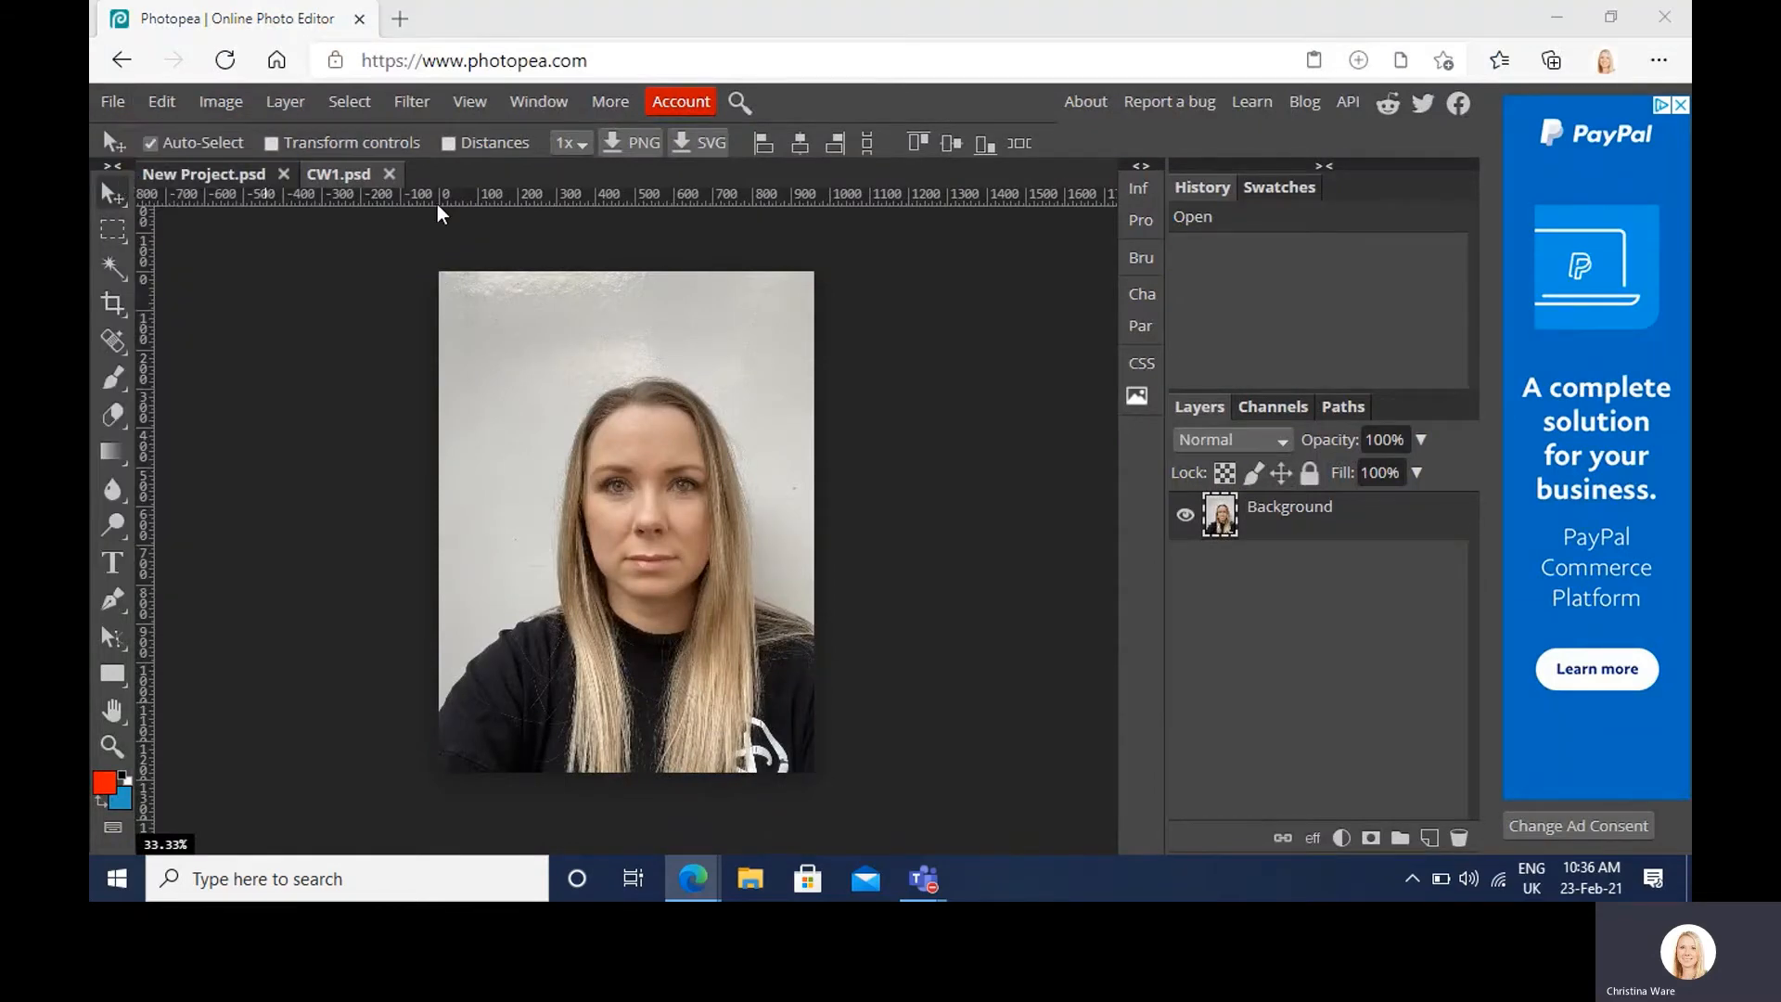
pyautogui.hotkey('ctrl', 'o')
pyautogui.doubleClick(1028, 205)
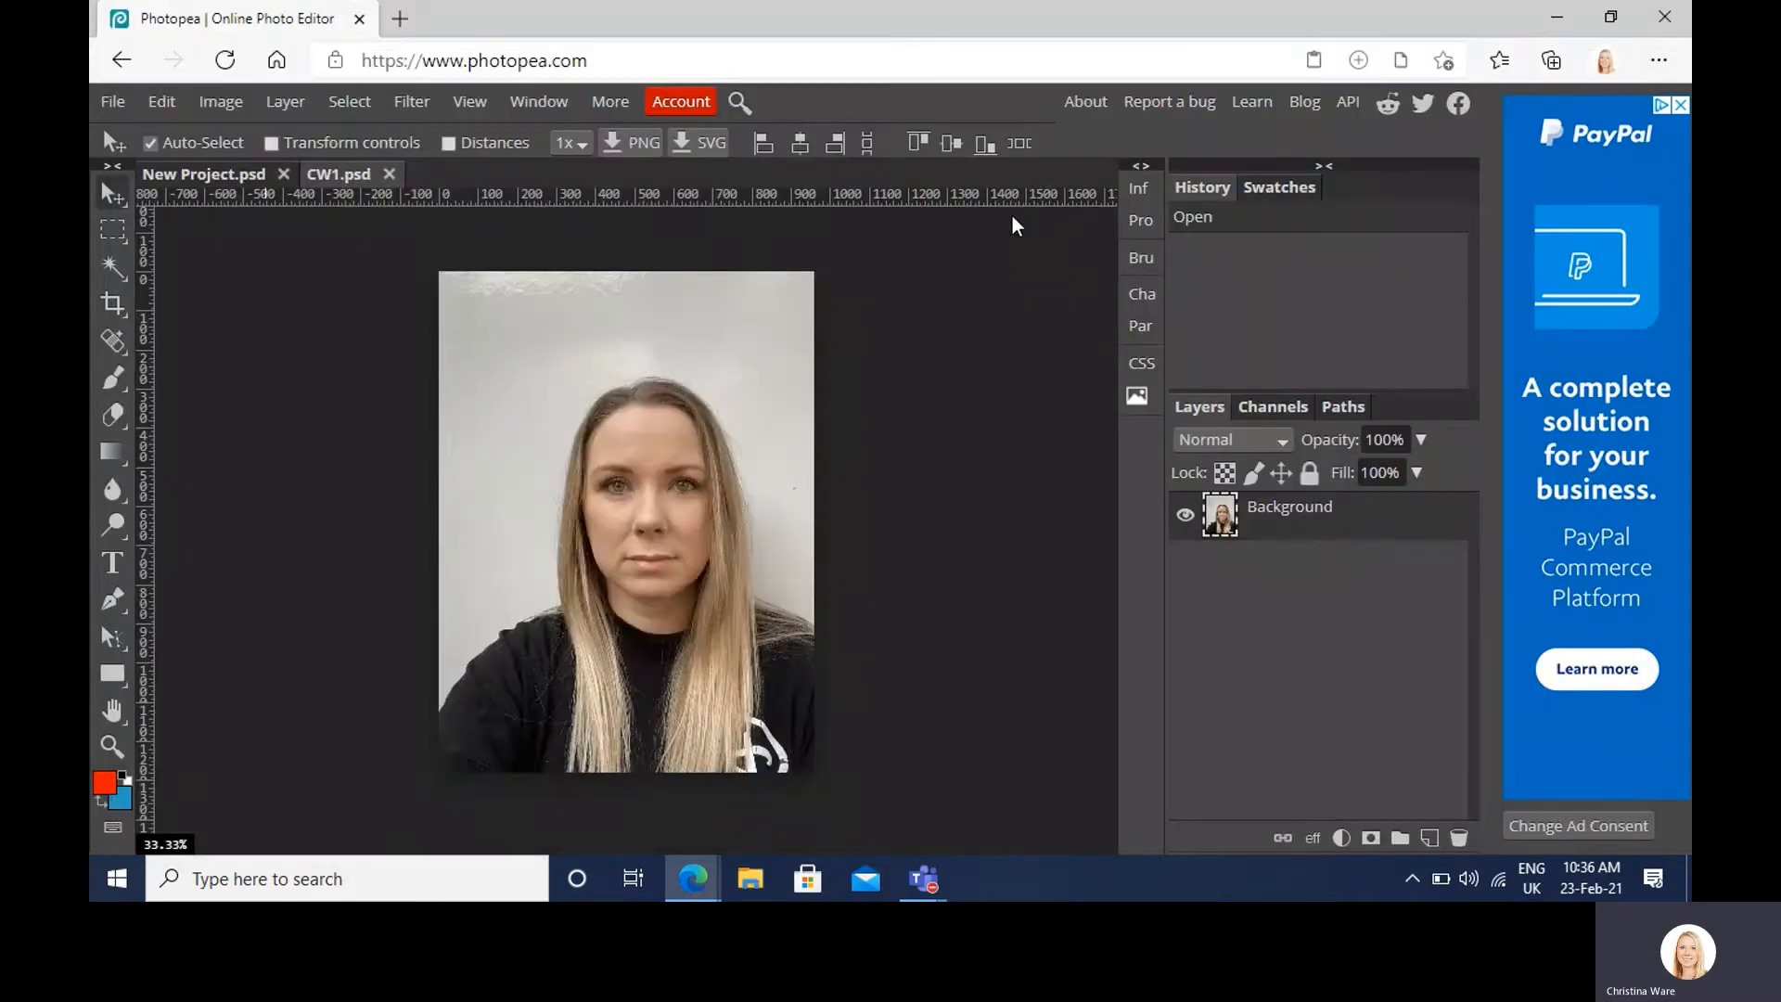
pyautogui.click(112, 102)
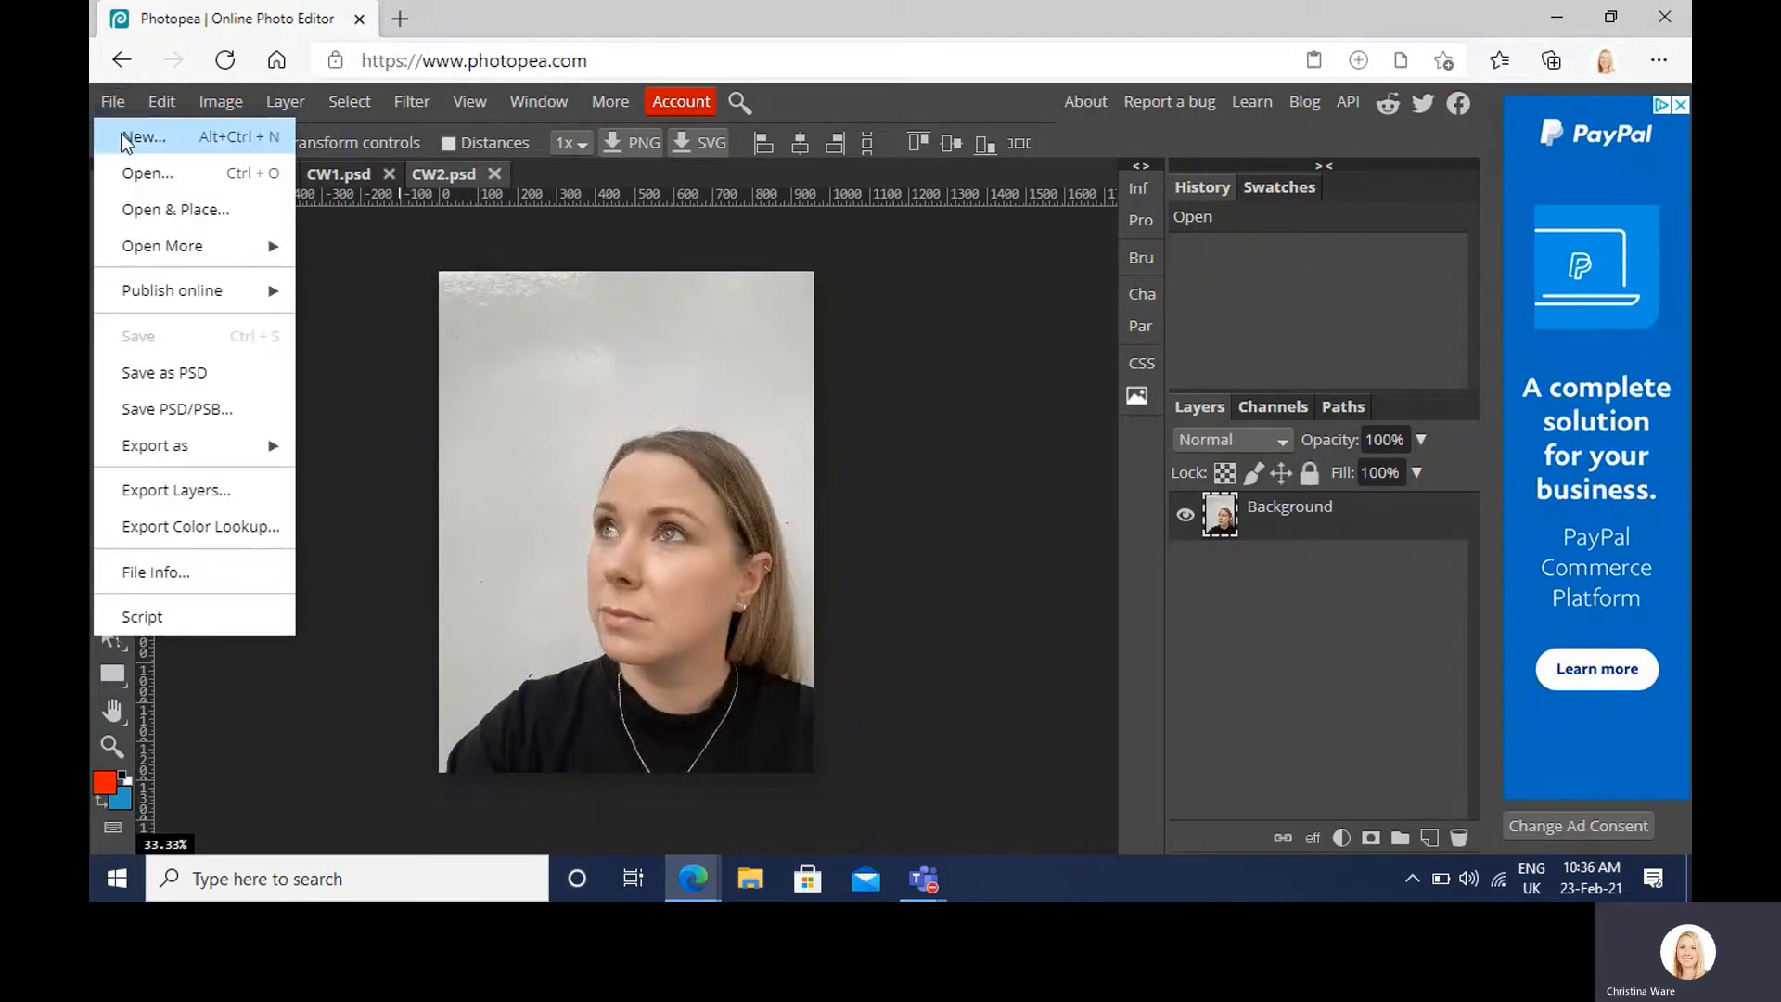
pyautogui.click(131, 176)
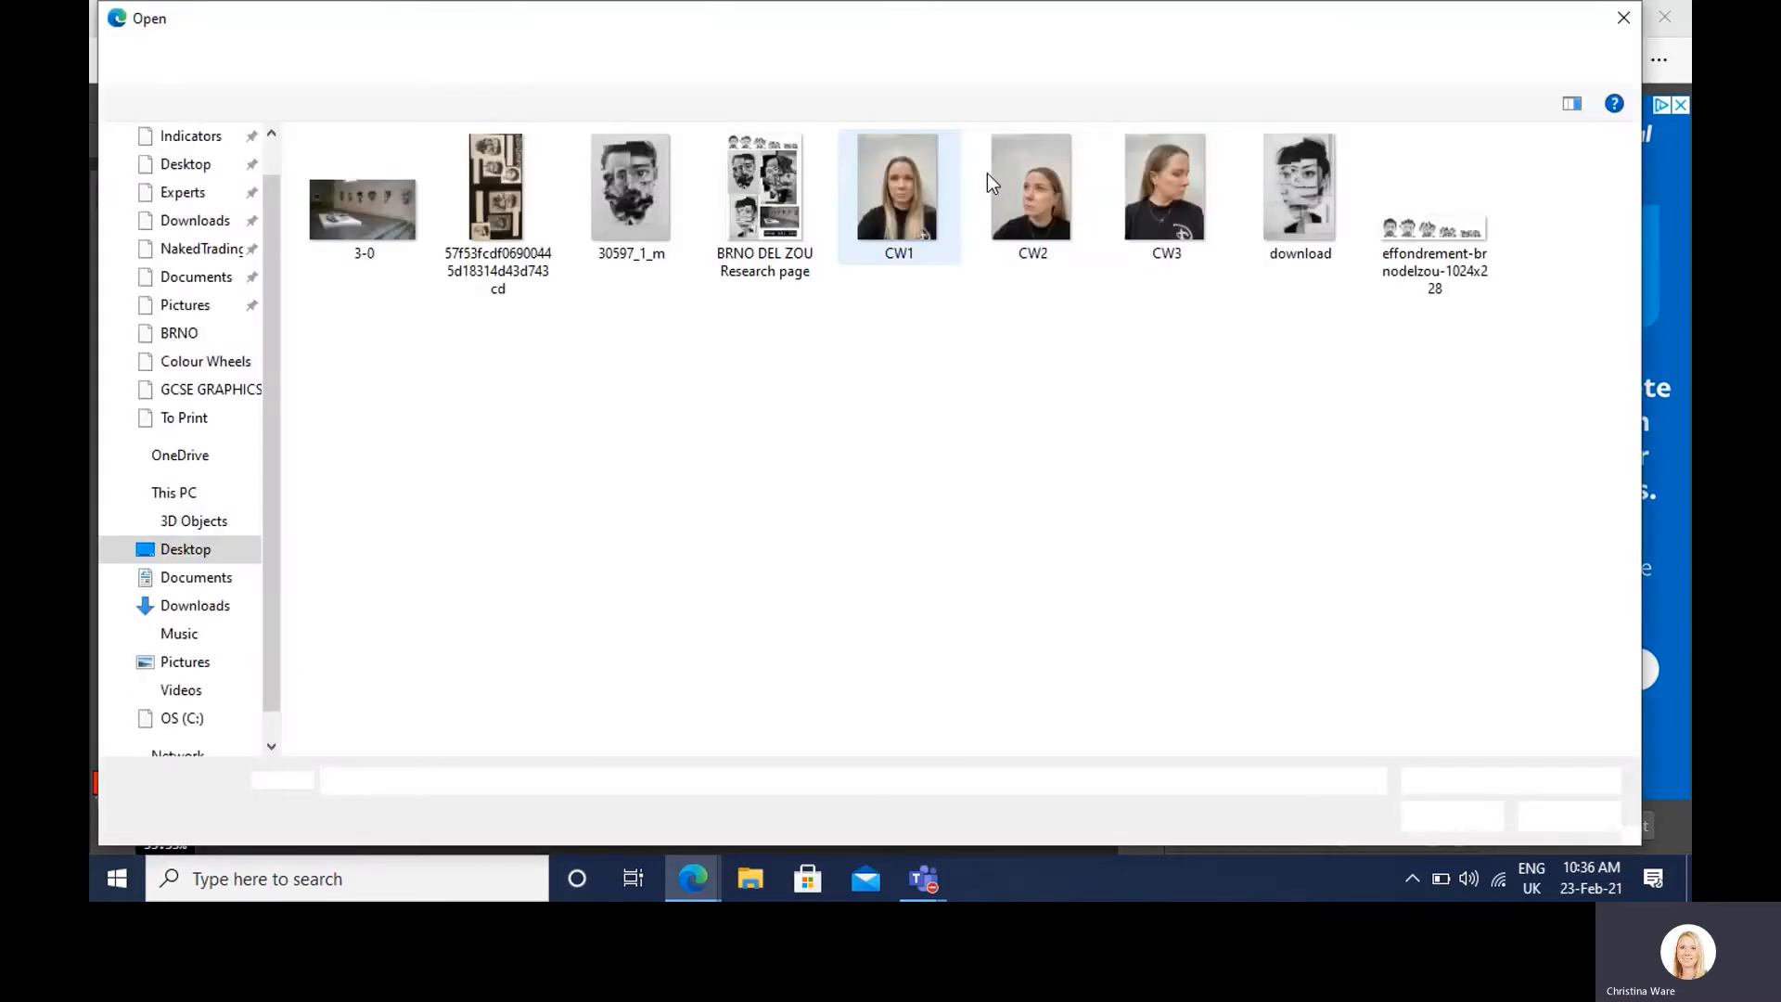
pyautogui.click(1138, 213)
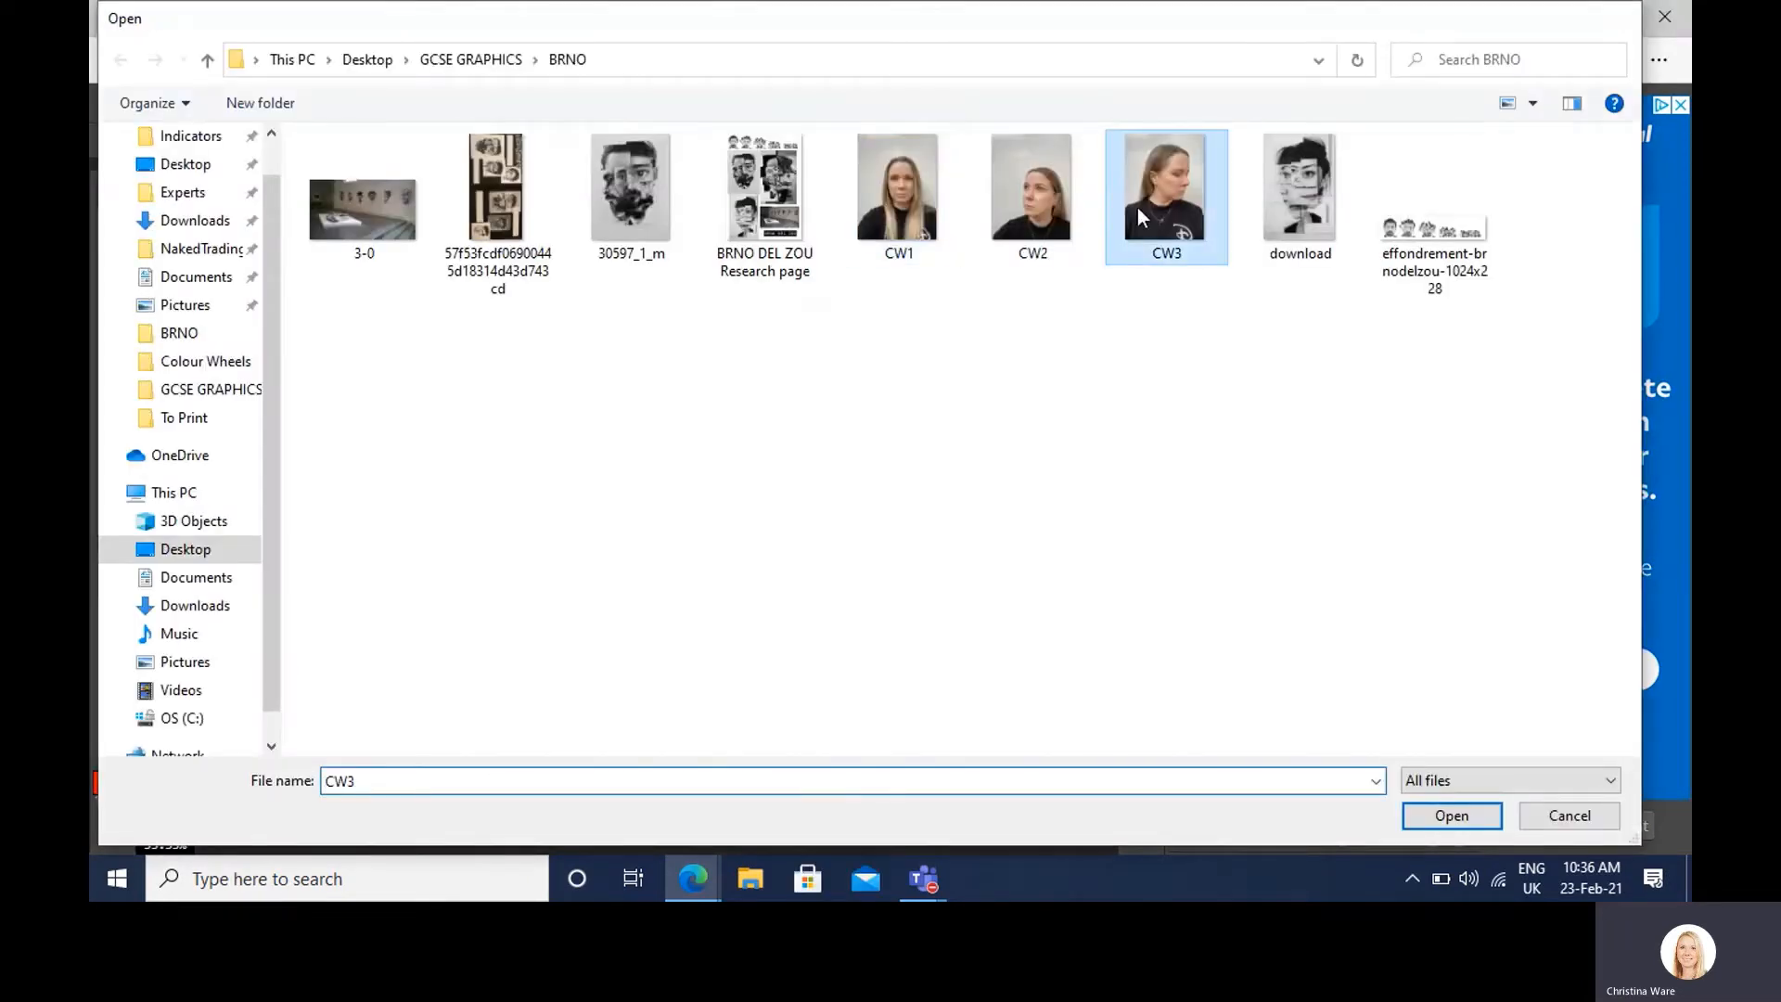
pyautogui.doubleClick(1137, 208)
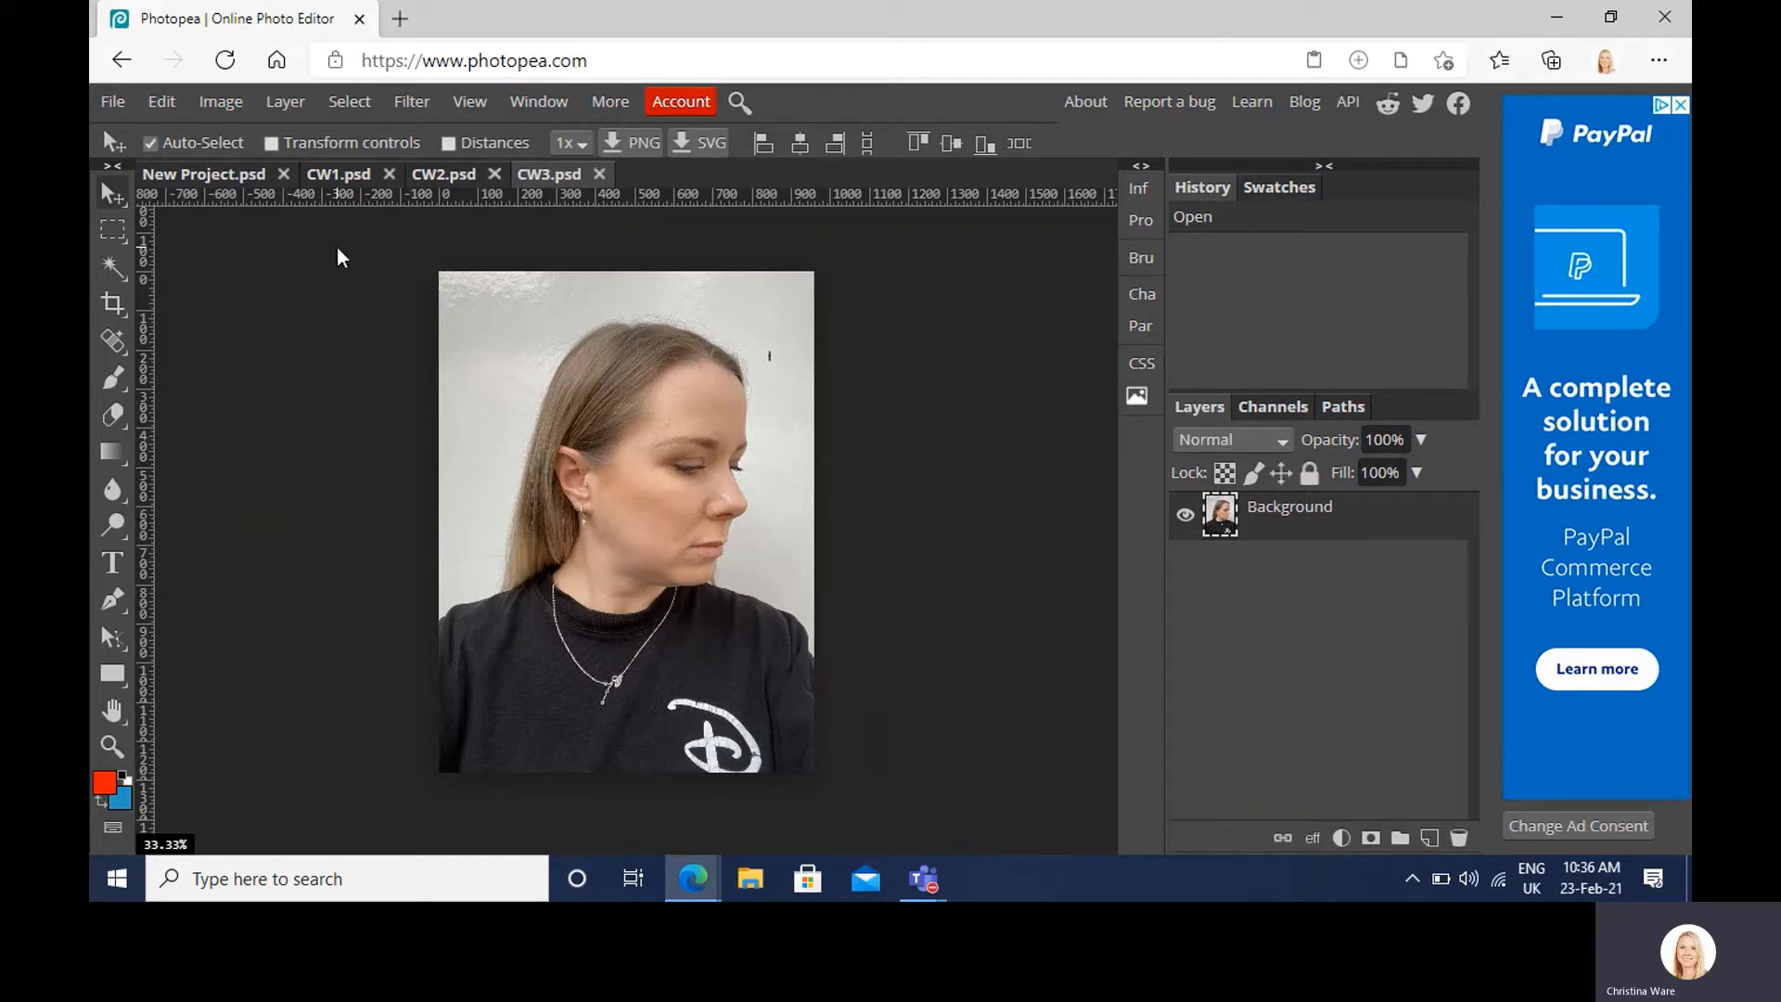
# Step: Convert the CW3 photo to black and white
pyautogui.click(217, 103)
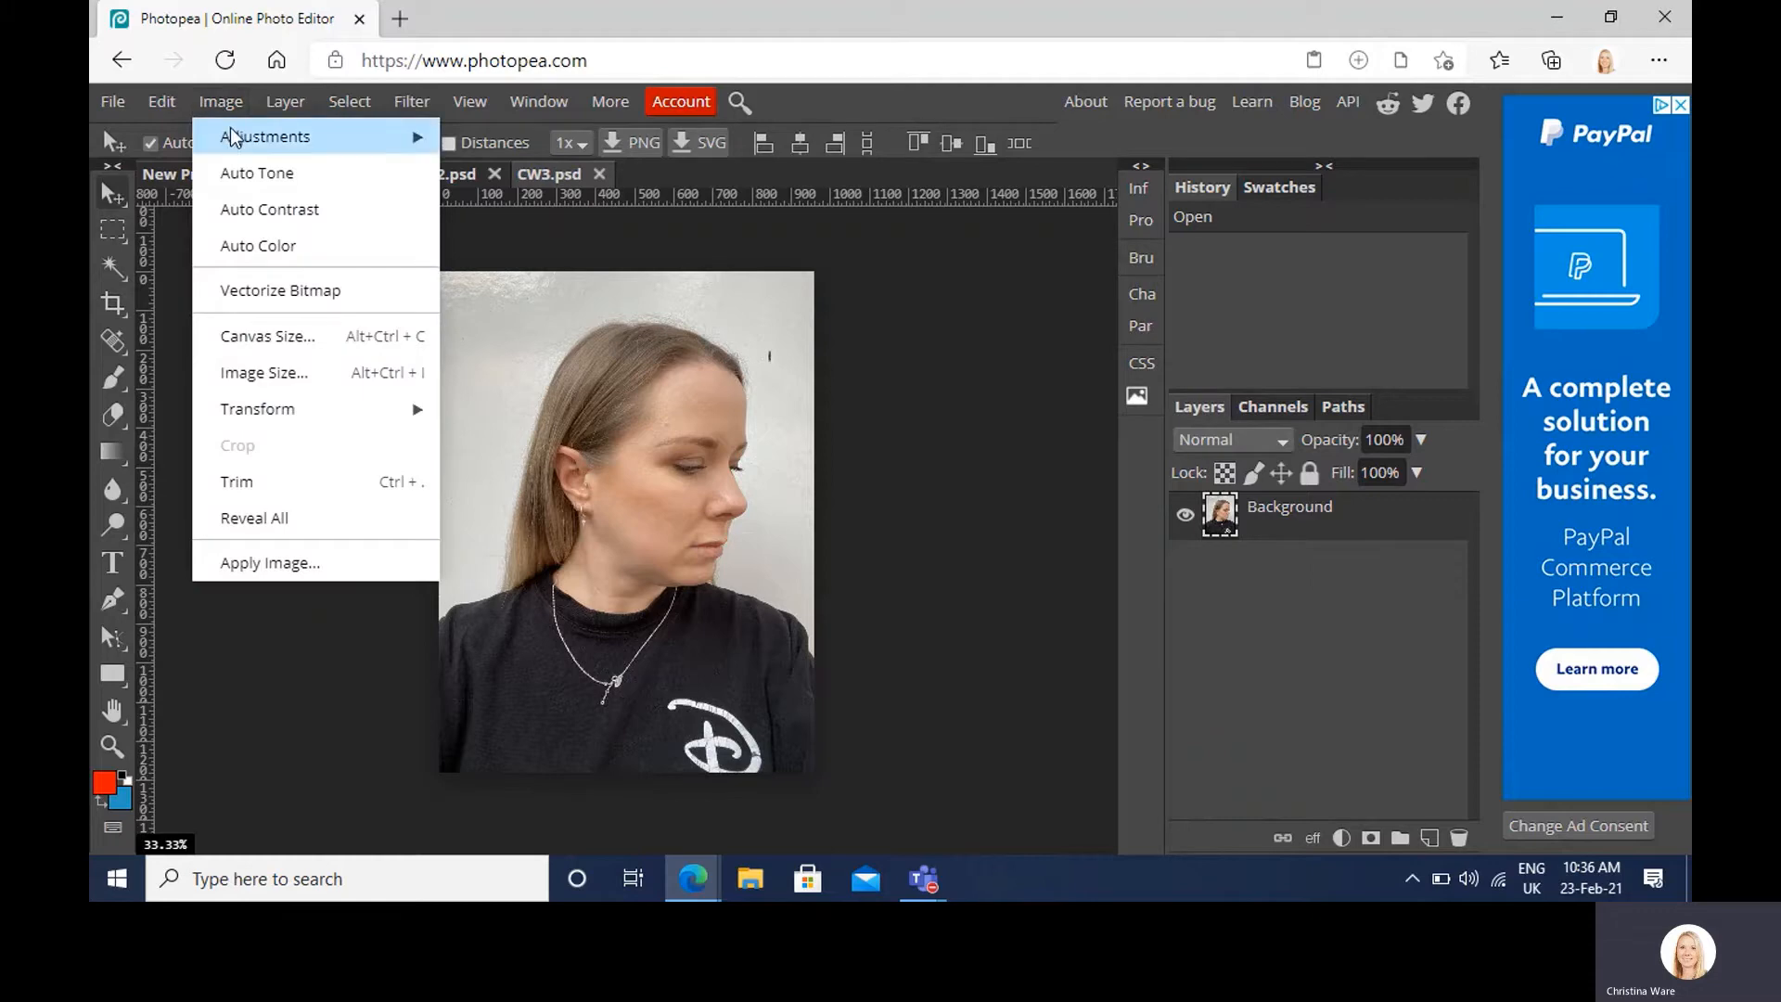
pyautogui.moveTo(231, 133)
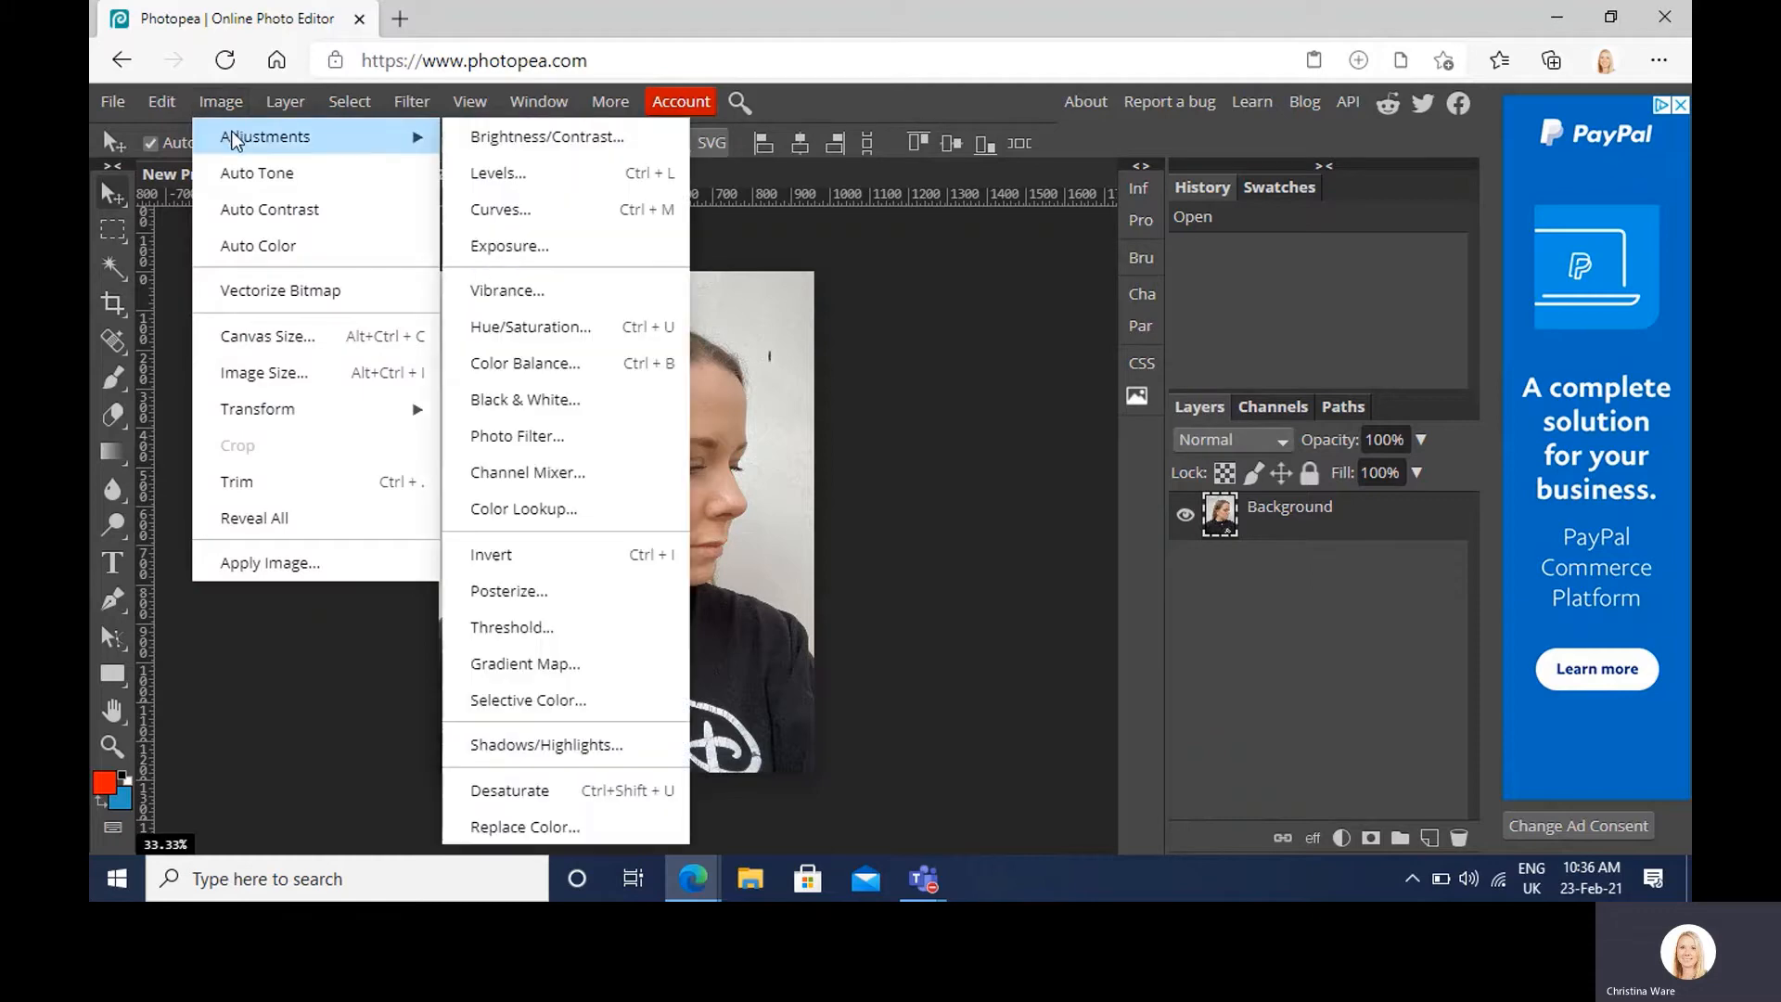
pyautogui.click(525, 399)
pyautogui.click(706, 329)
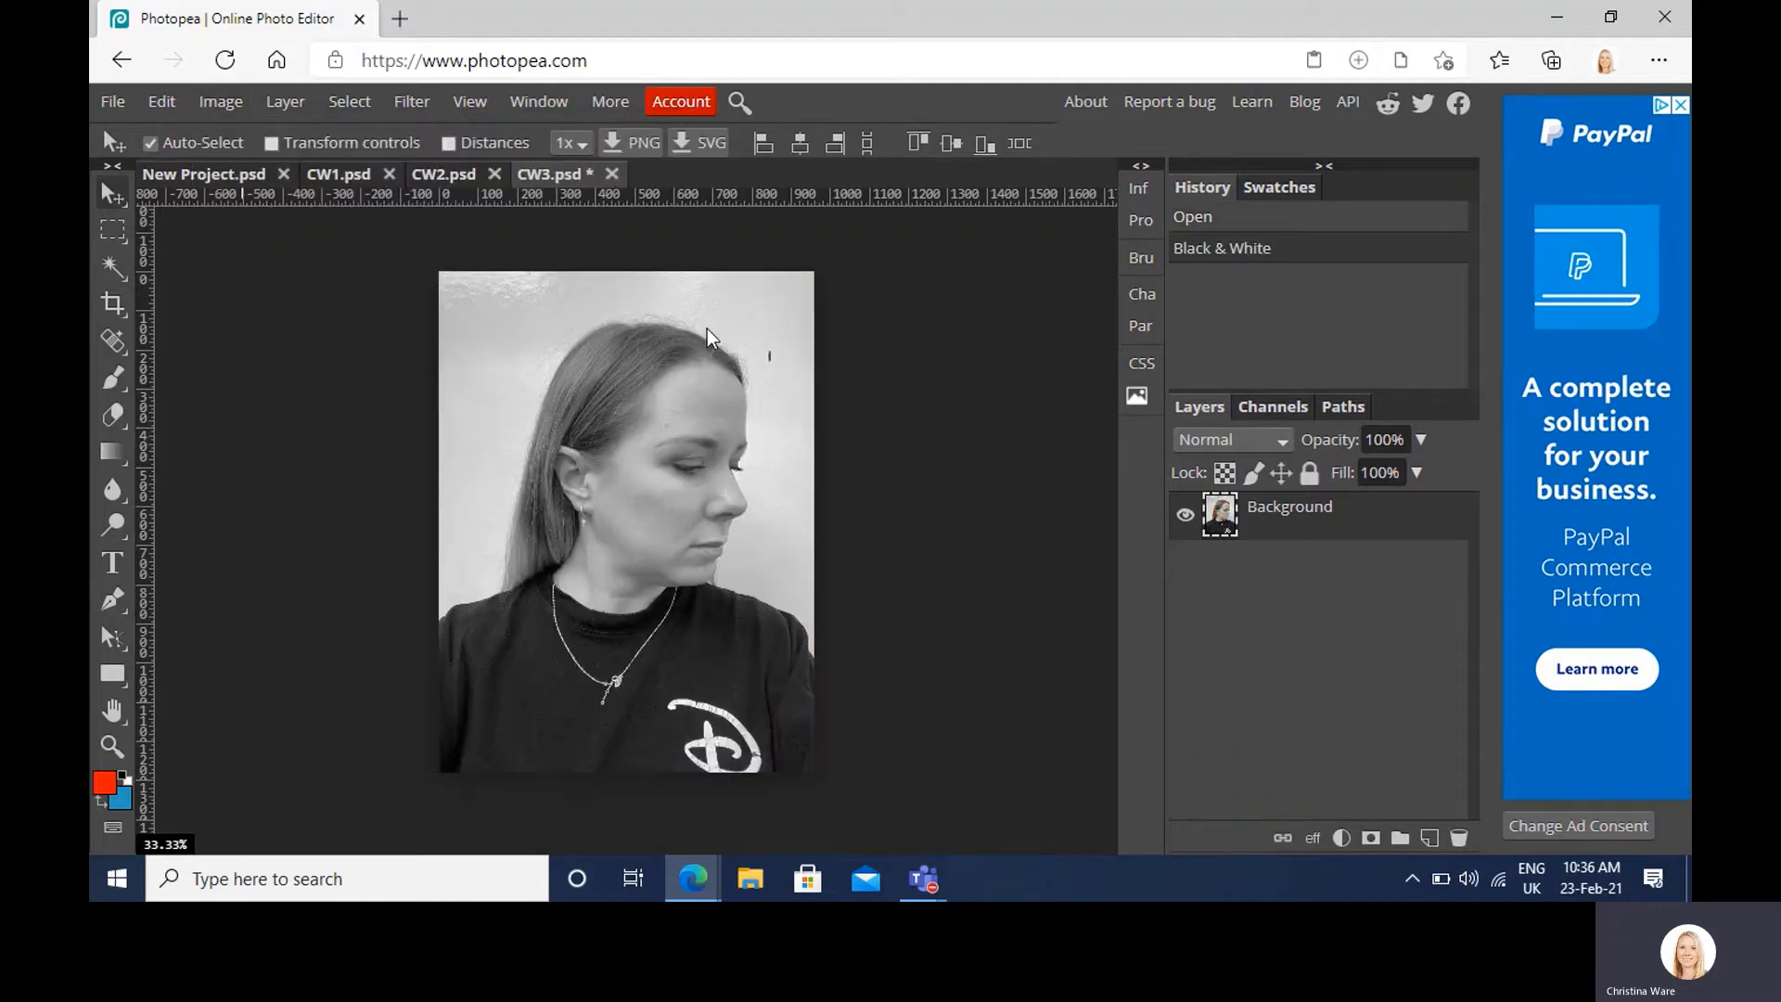
# Step: Apply legacy Brightness/Contrast to CW3 with contrast 25 and brightness 0
pyautogui.click(228, 104)
pyautogui.moveTo(239, 139)
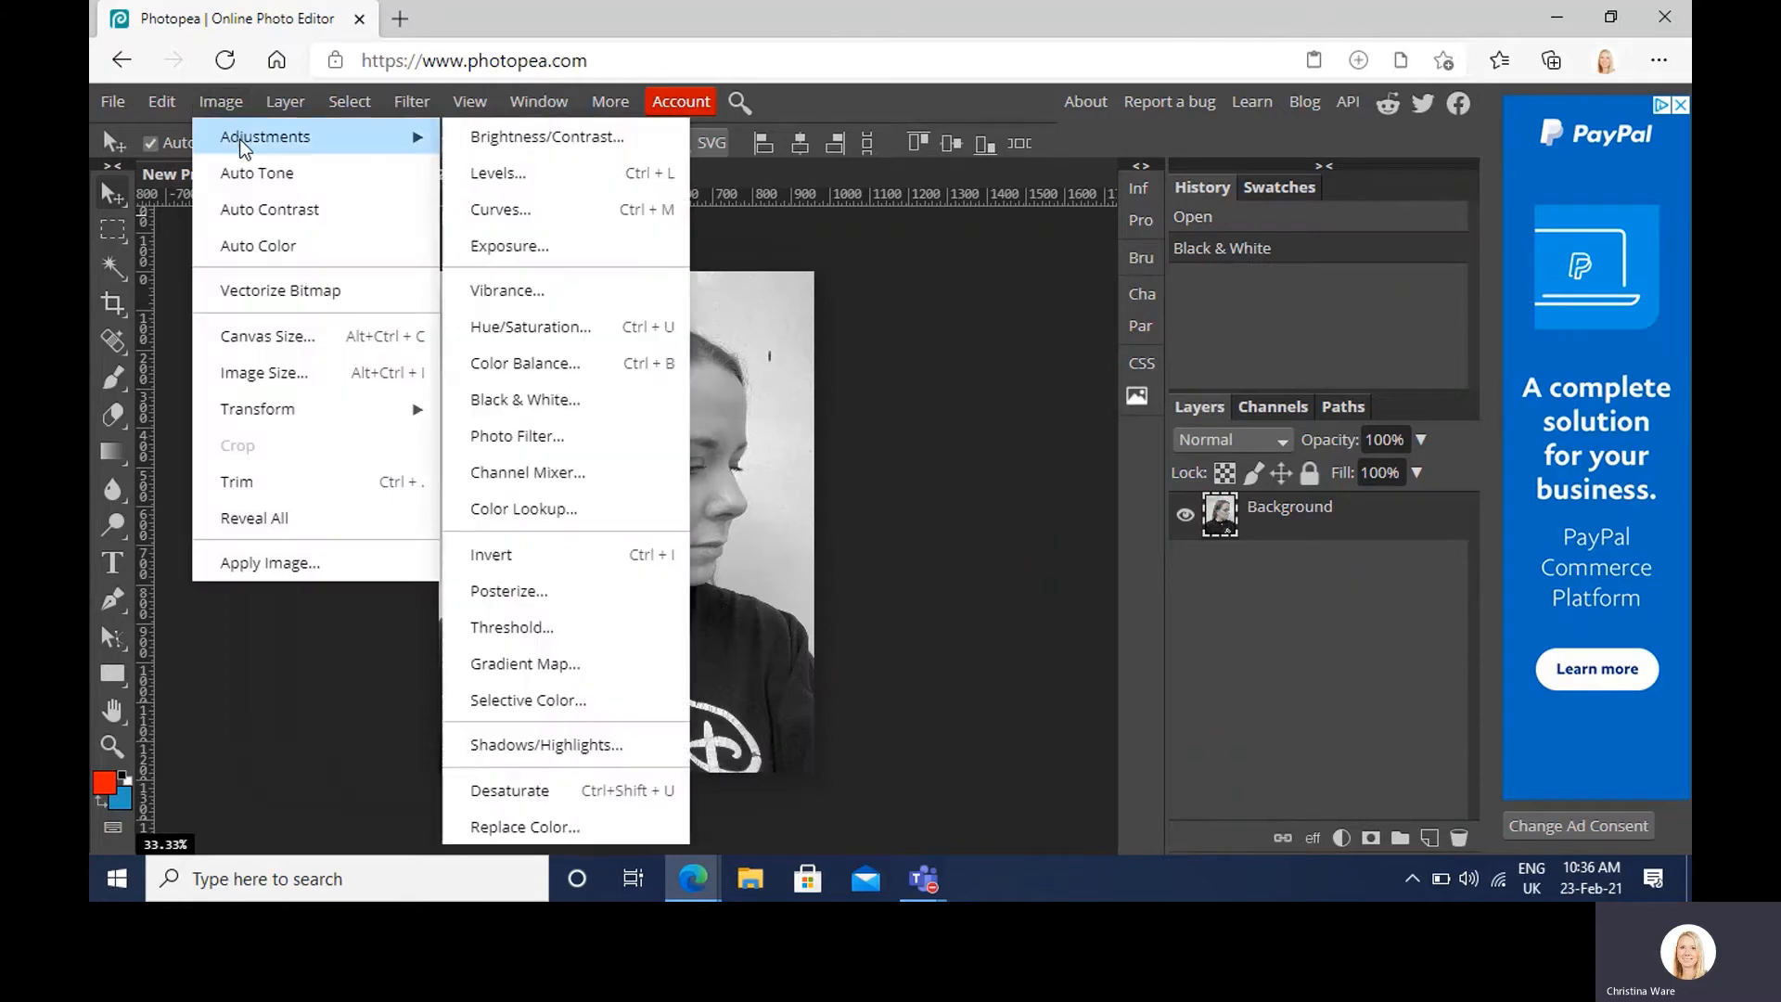
pyautogui.click(496, 139)
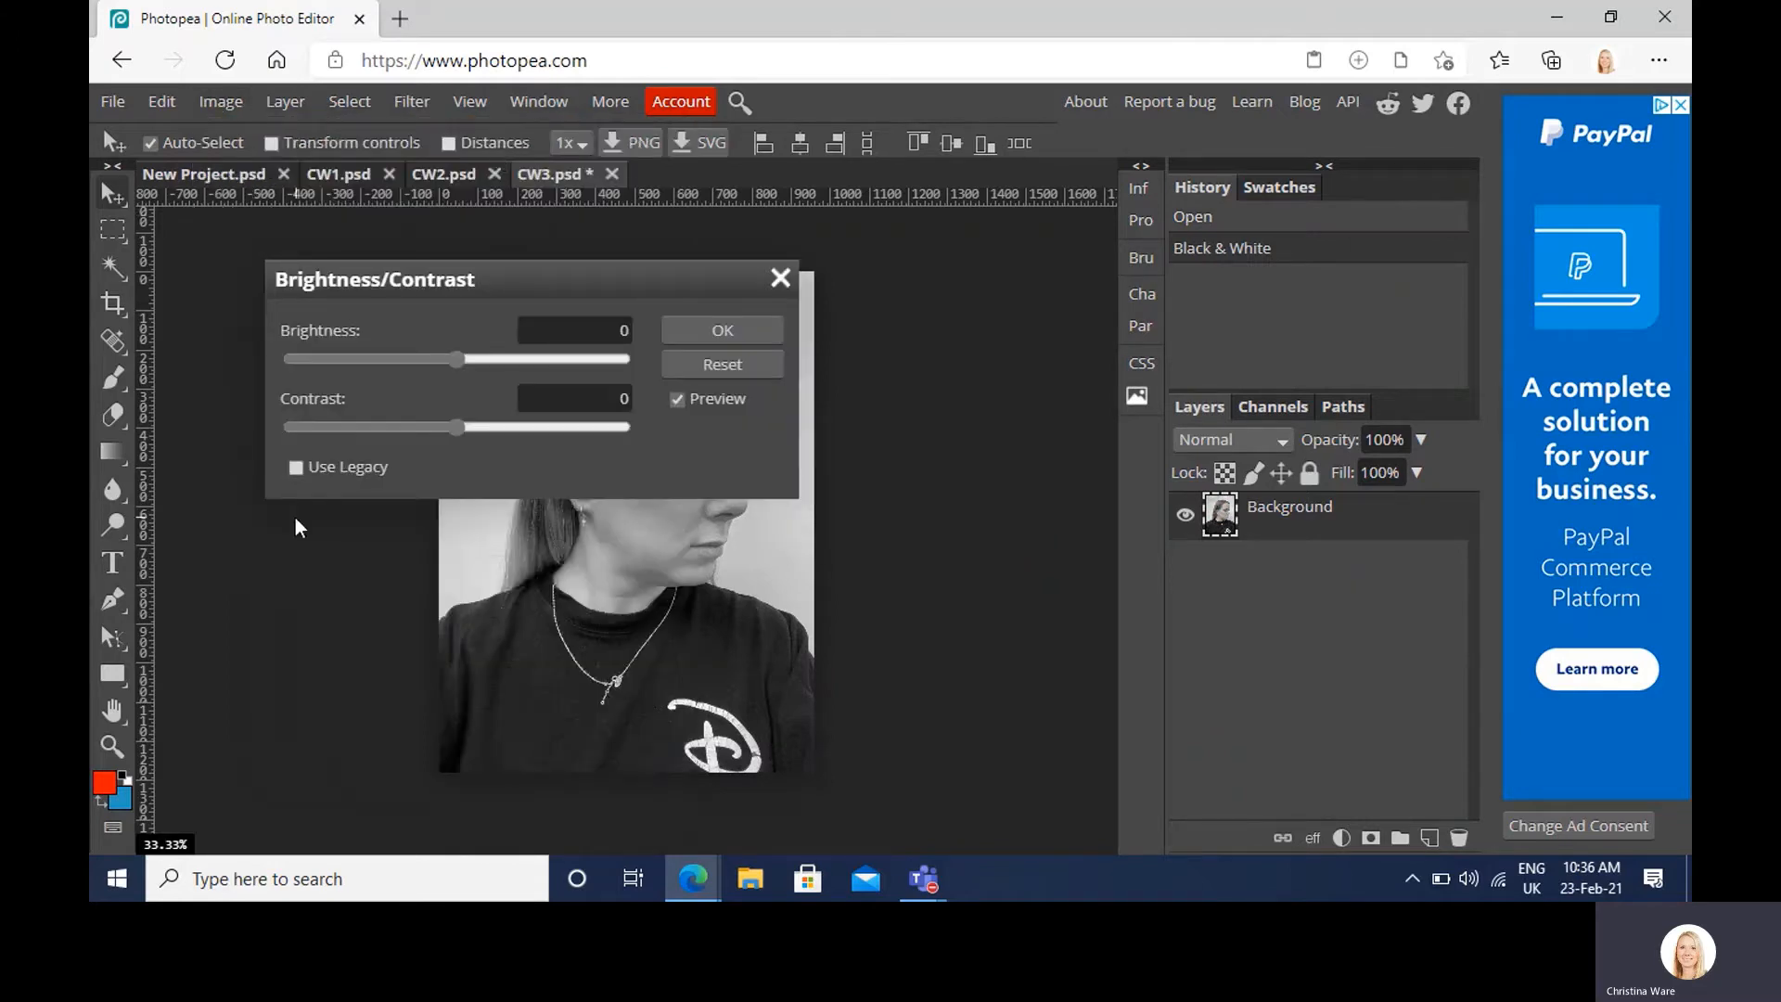
pyautogui.click(296, 469)
pyautogui.moveTo(540, 286); pyautogui.dragTo(1132, 408)
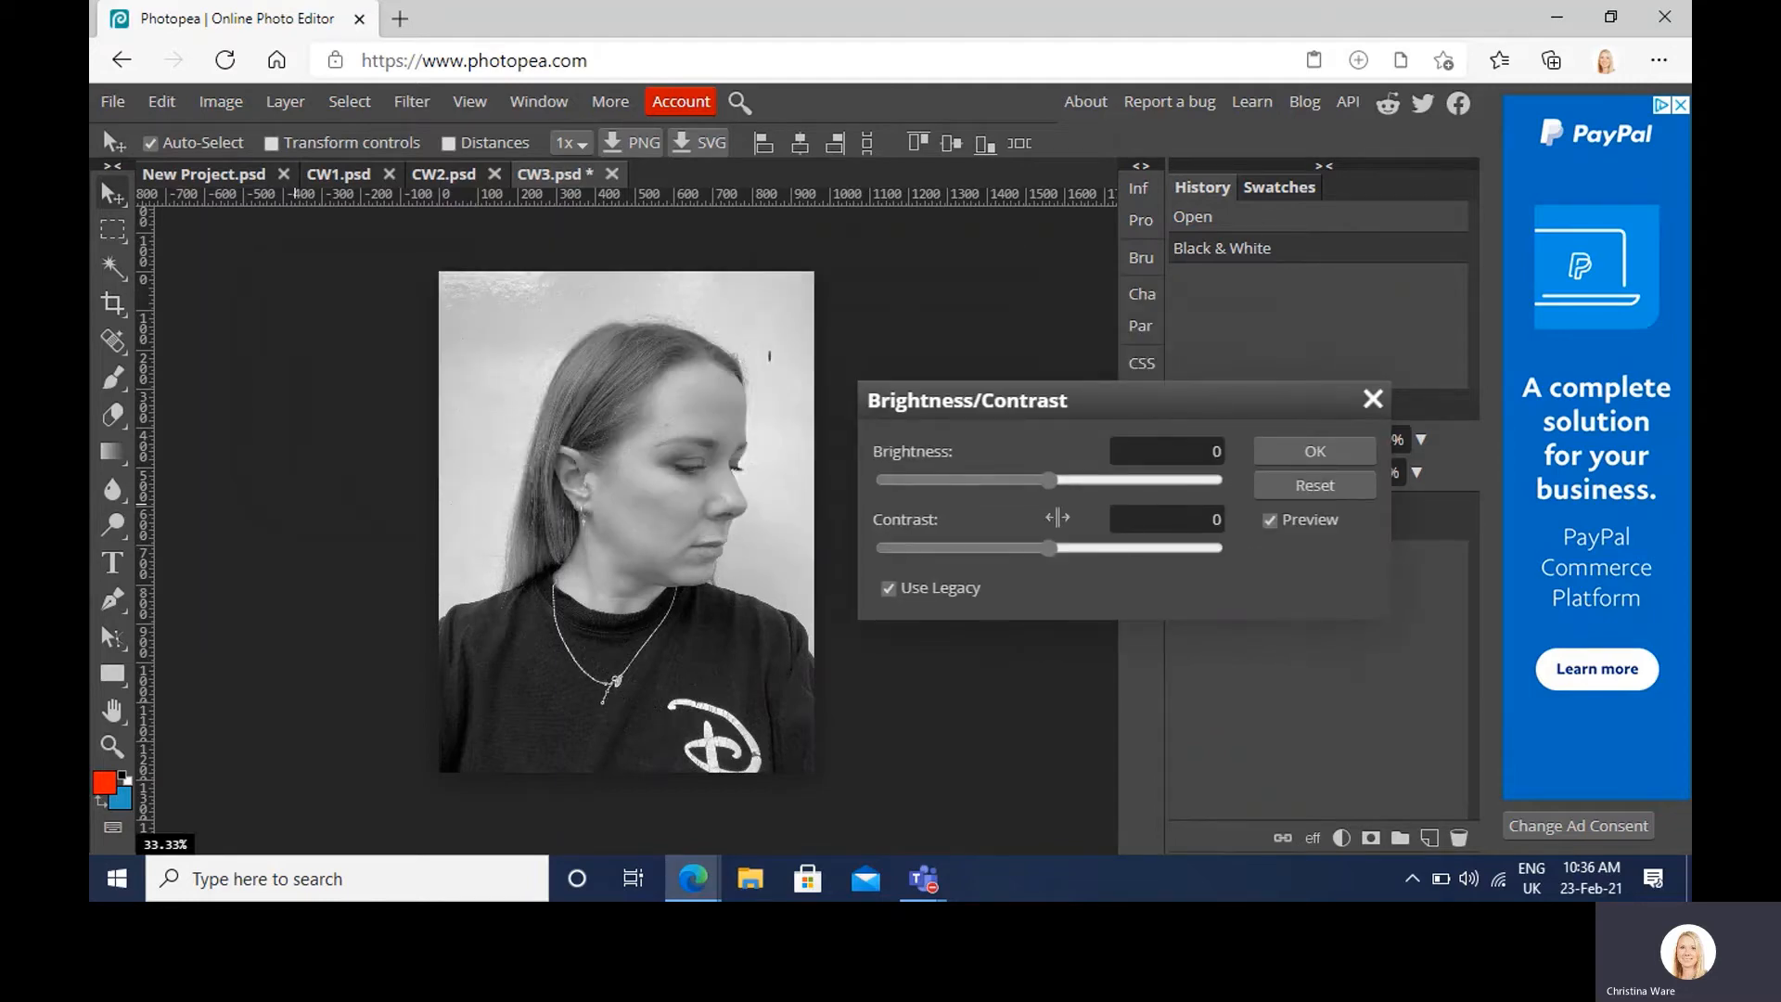
pyautogui.moveTo(1059, 547); pyautogui.dragTo(1092, 546)
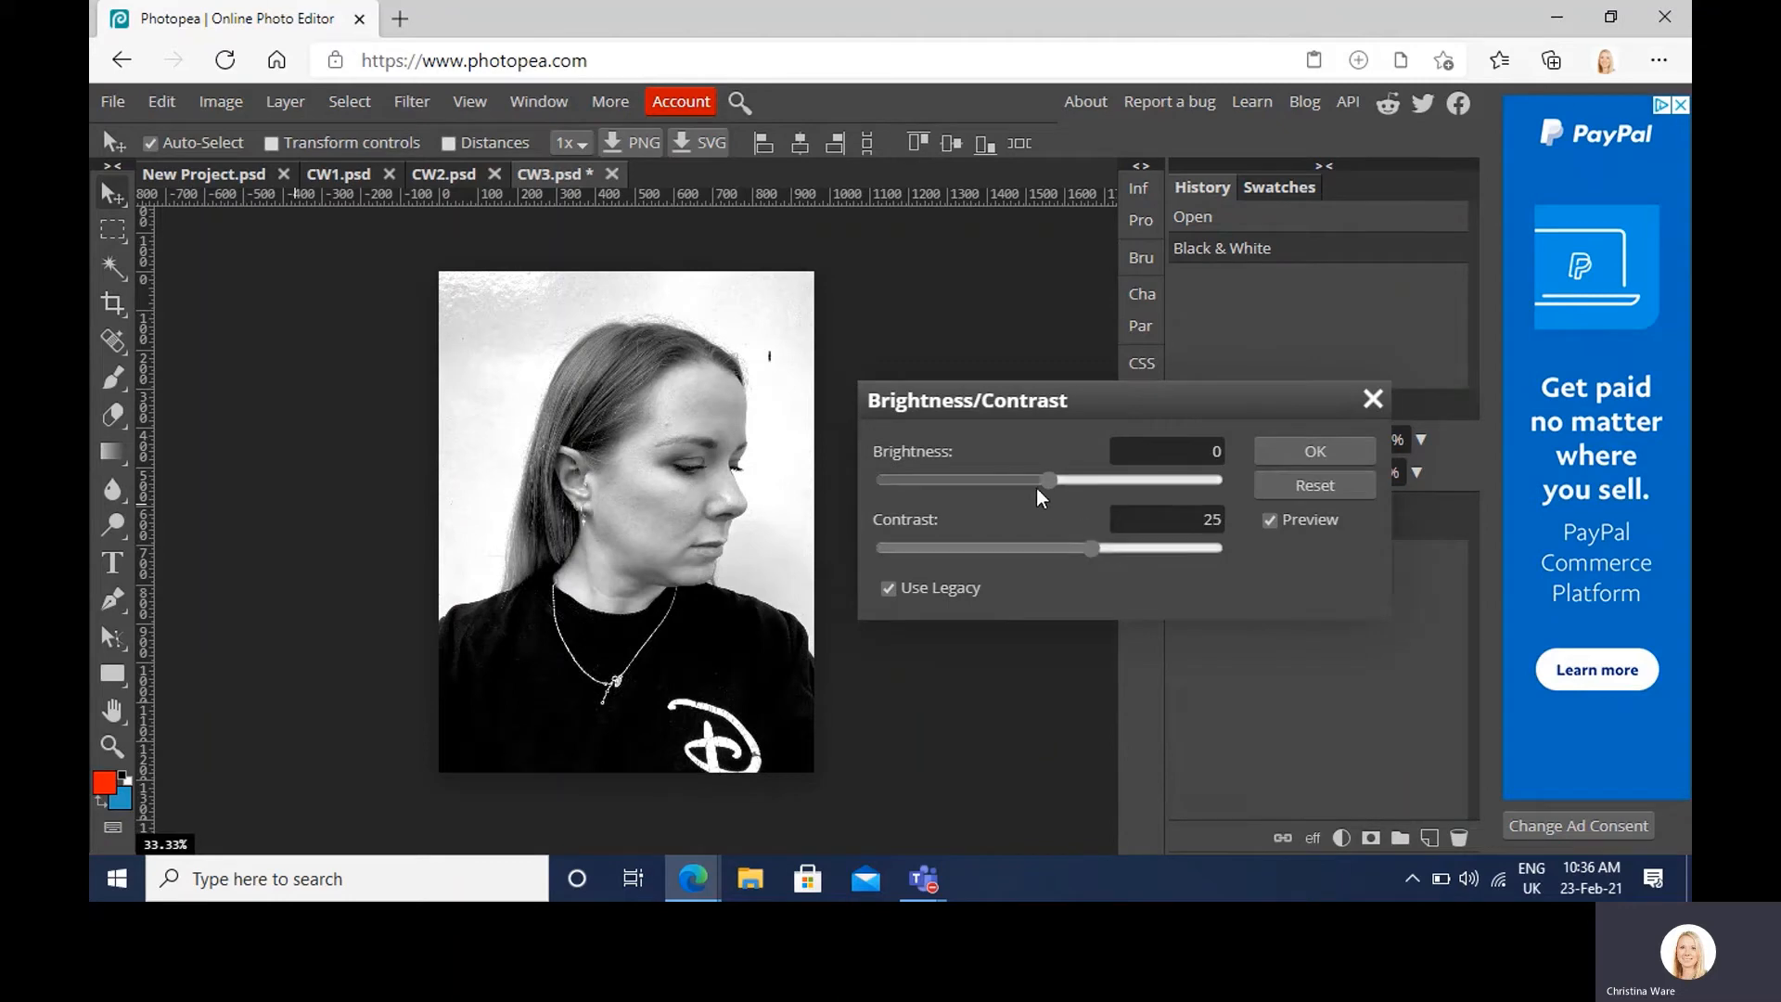
pyautogui.moveTo(1046, 478)
pyautogui.mouseDown()
pyautogui.moveTo(1122, 480)
pyautogui.moveTo(977, 477)
pyautogui.moveTo(1050, 483)
pyautogui.mouseUp()
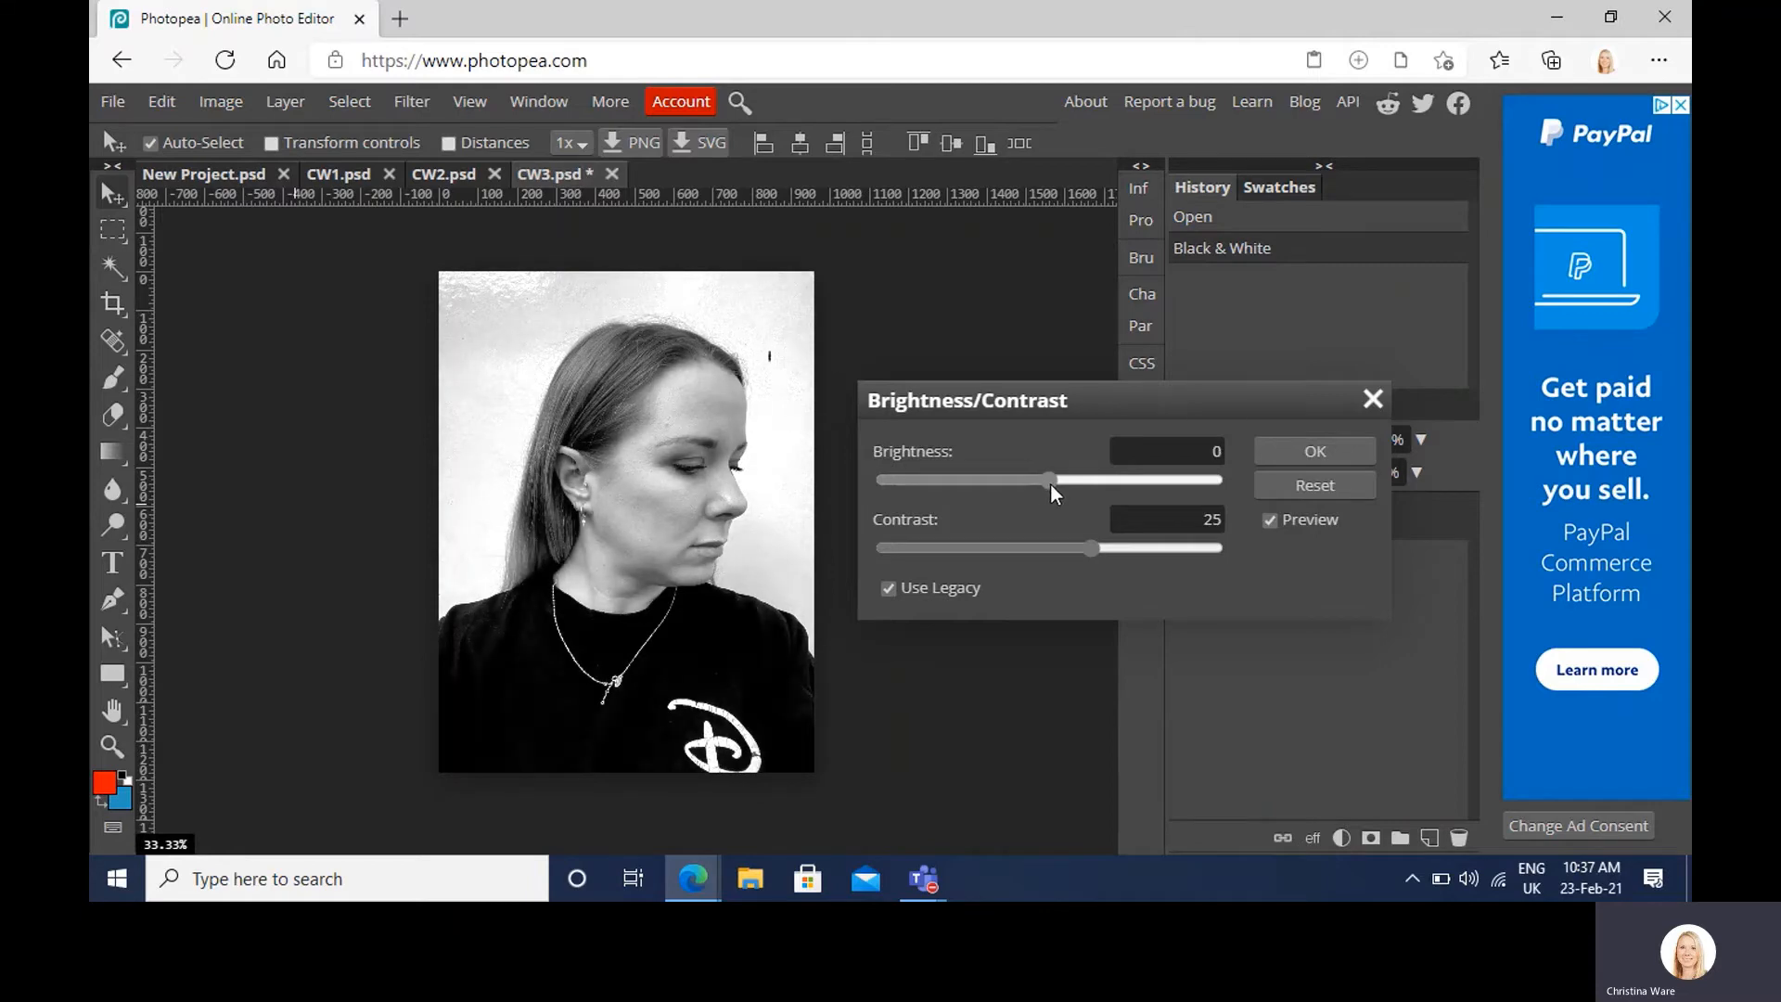
pyautogui.click(1273, 455)
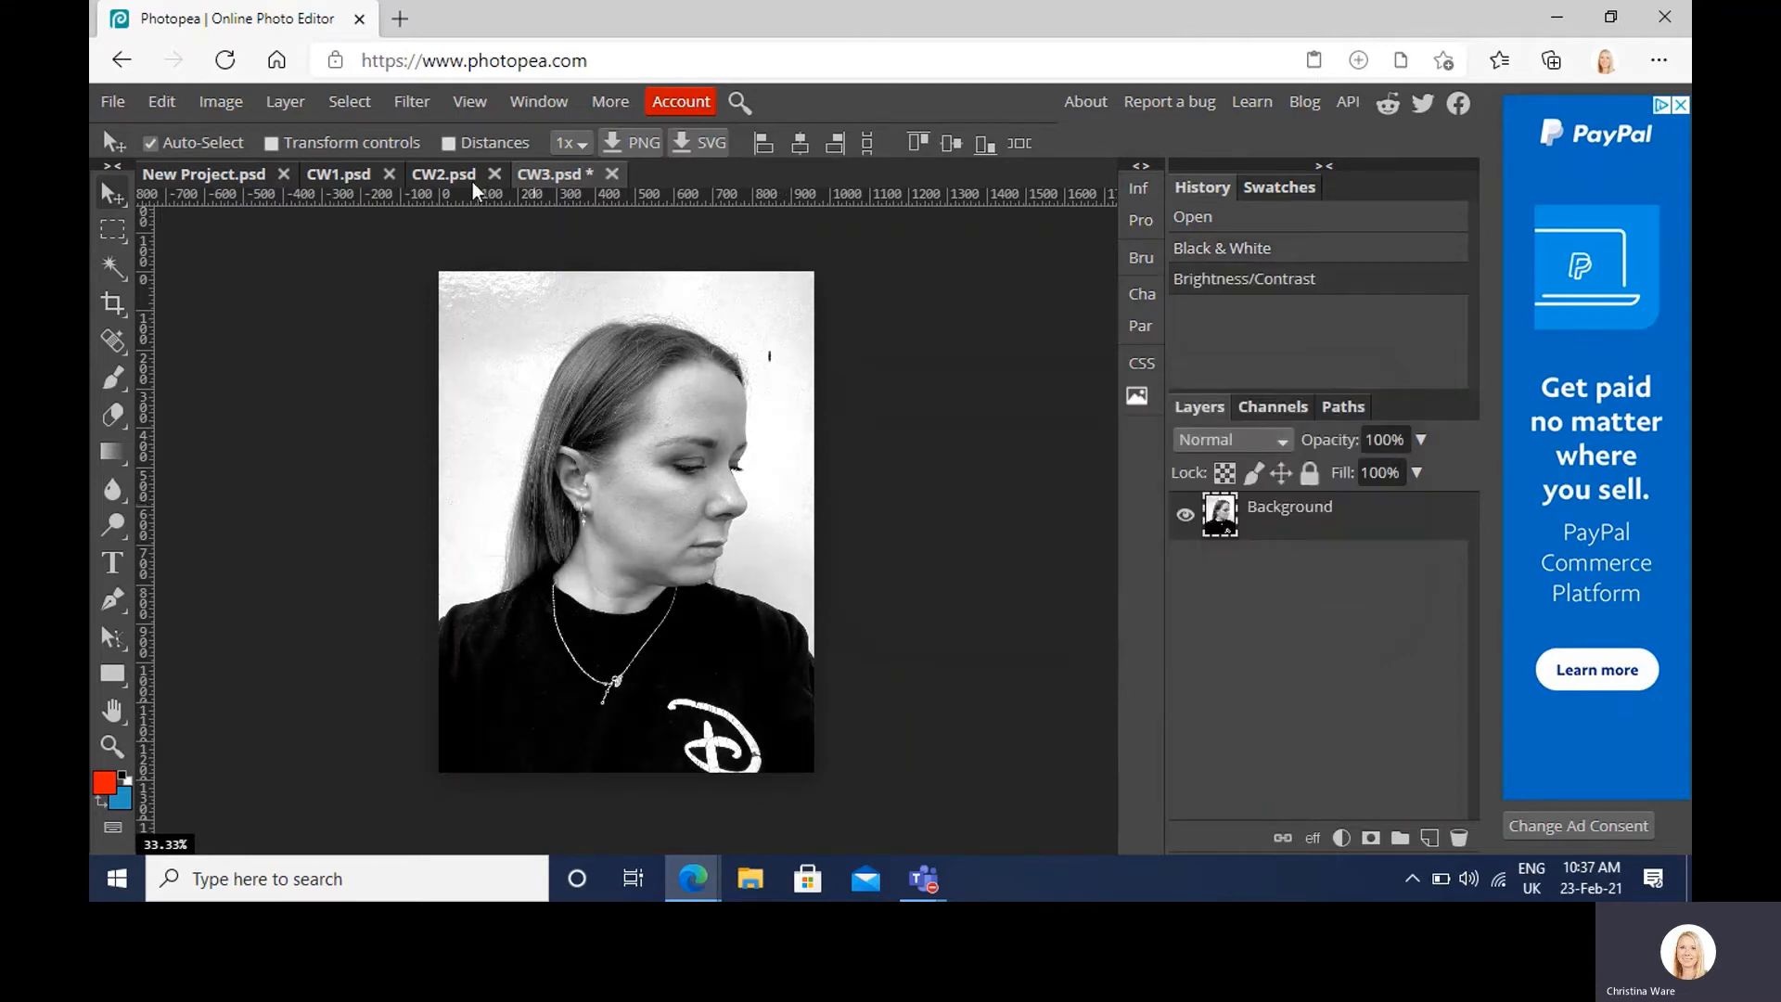
# Step: Convert the CW2 photo to black and white
pyautogui.click(423, 175)
pyautogui.click(222, 104)
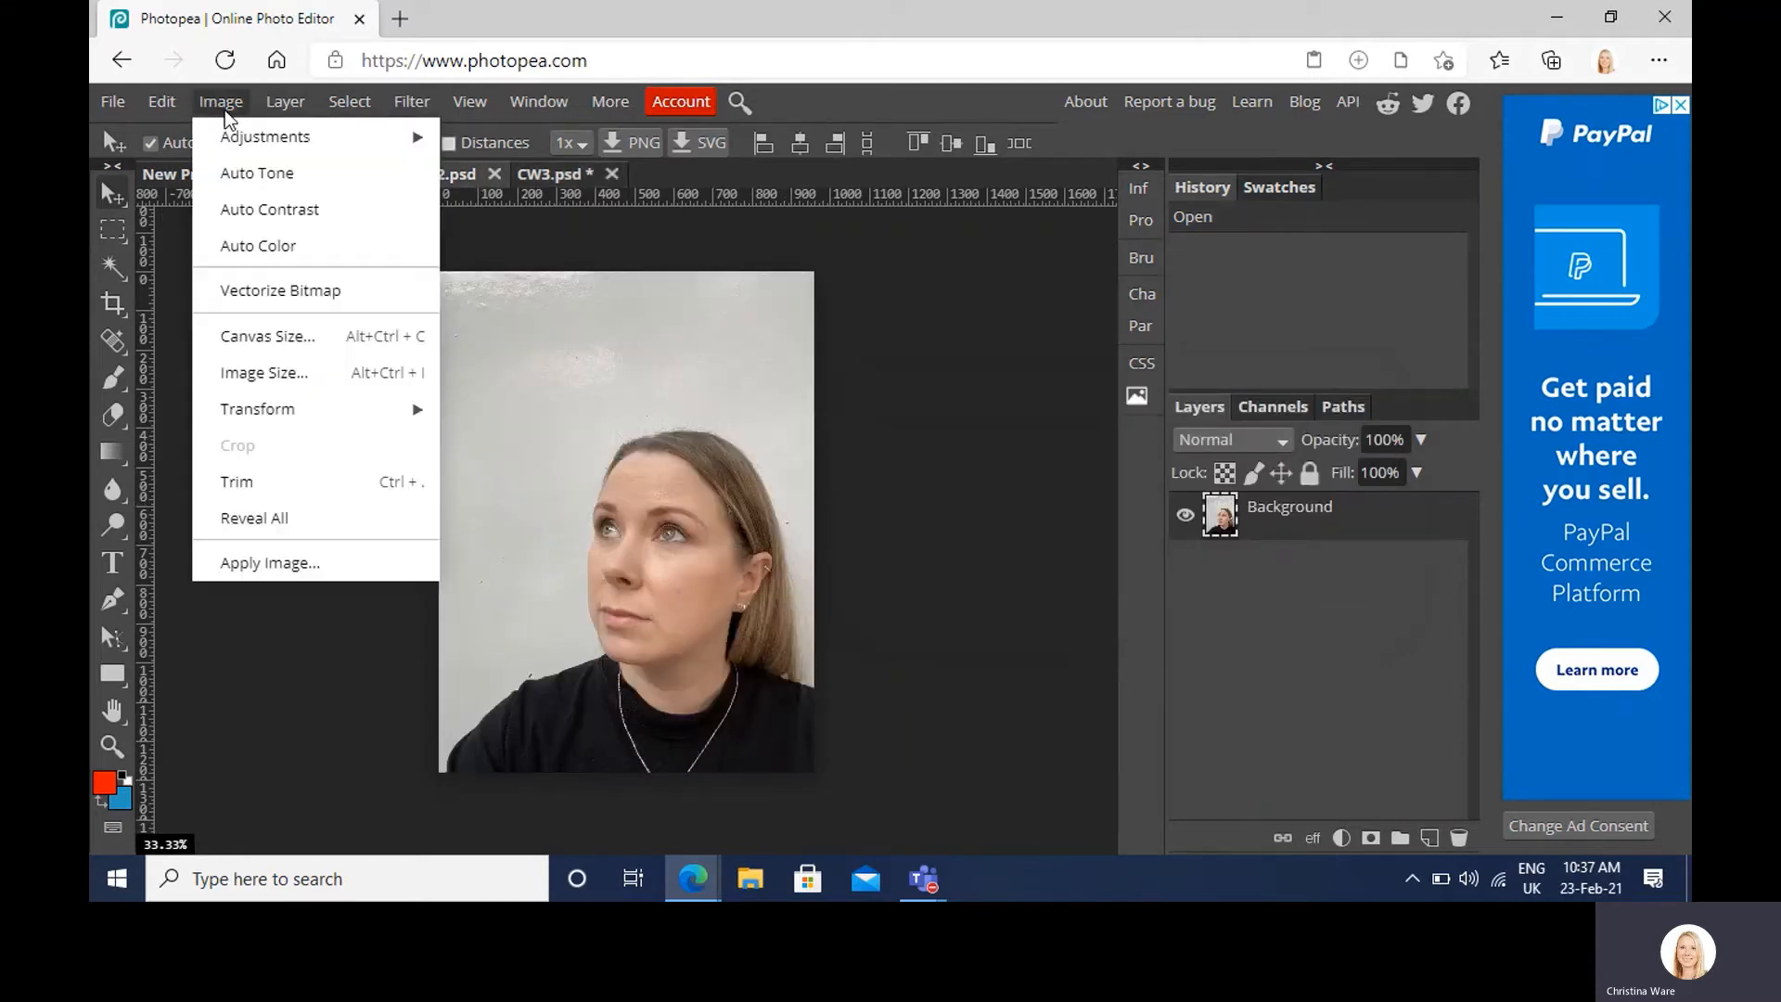
pyautogui.moveTo(260, 120)
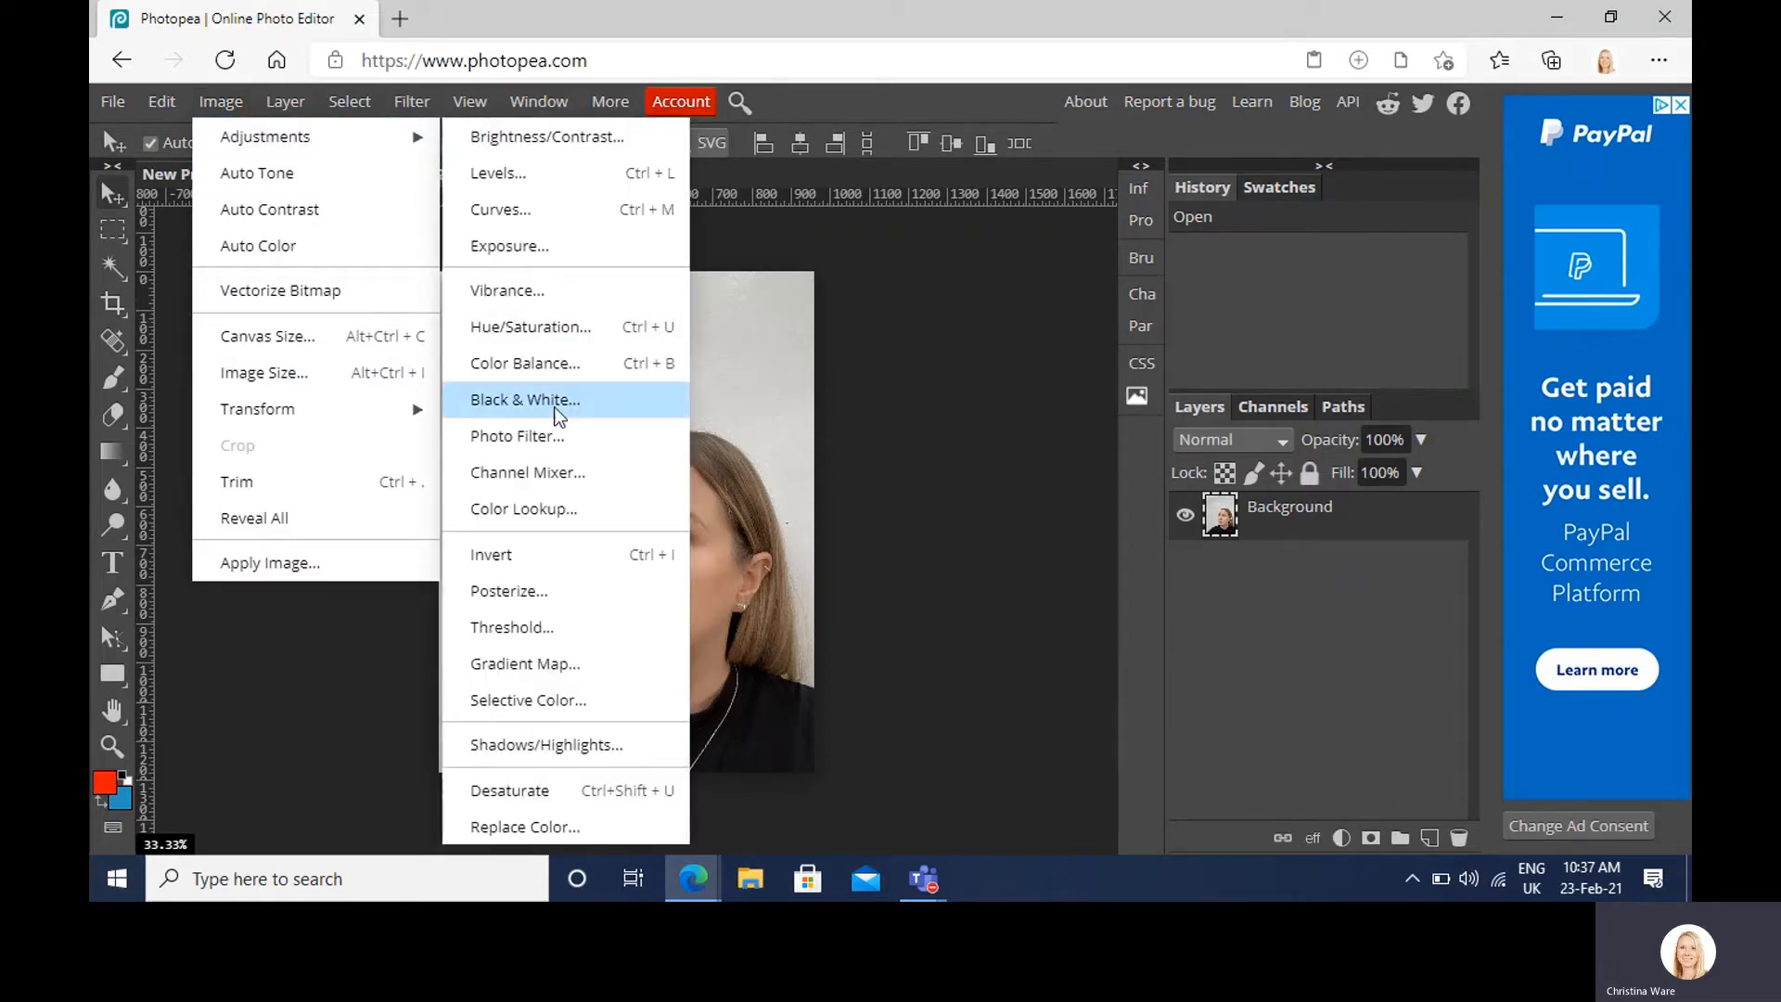
pyautogui.click(524, 398)
pyautogui.click(731, 327)
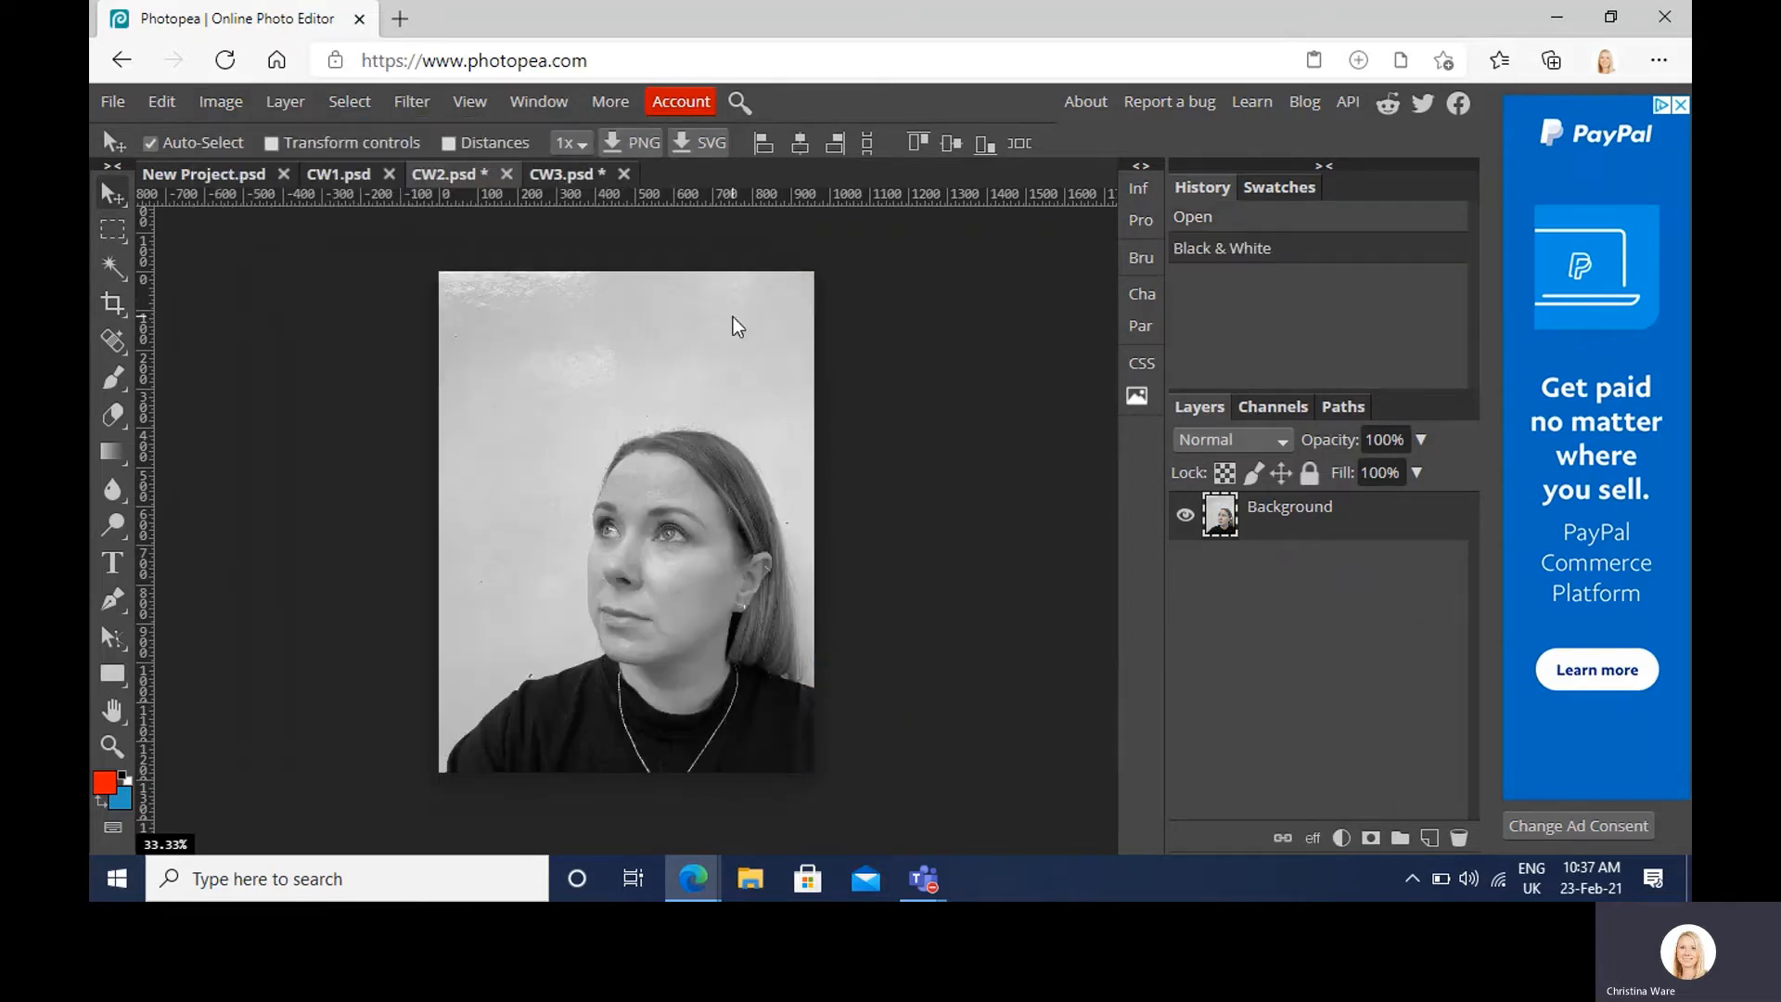
# Step: Raise CW2's contrast using legacy Brightness/Contrast
pyautogui.click(221, 102)
pyautogui.moveTo(276, 122)
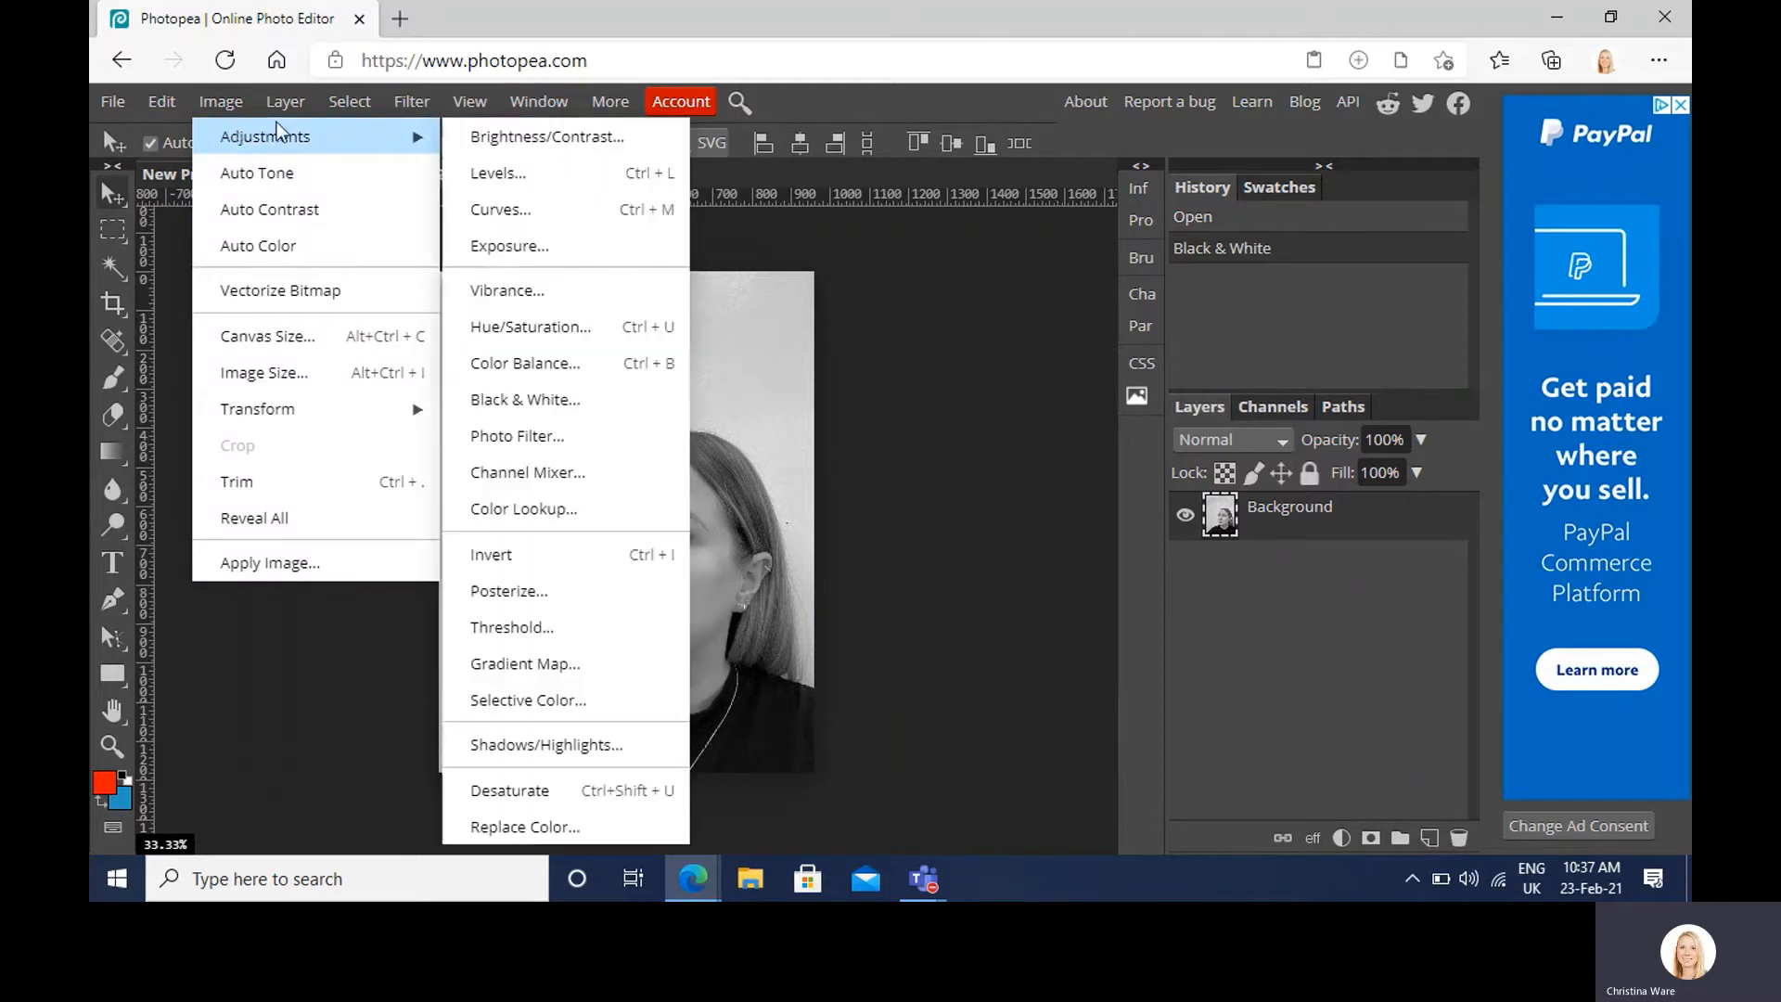
pyautogui.click(478, 142)
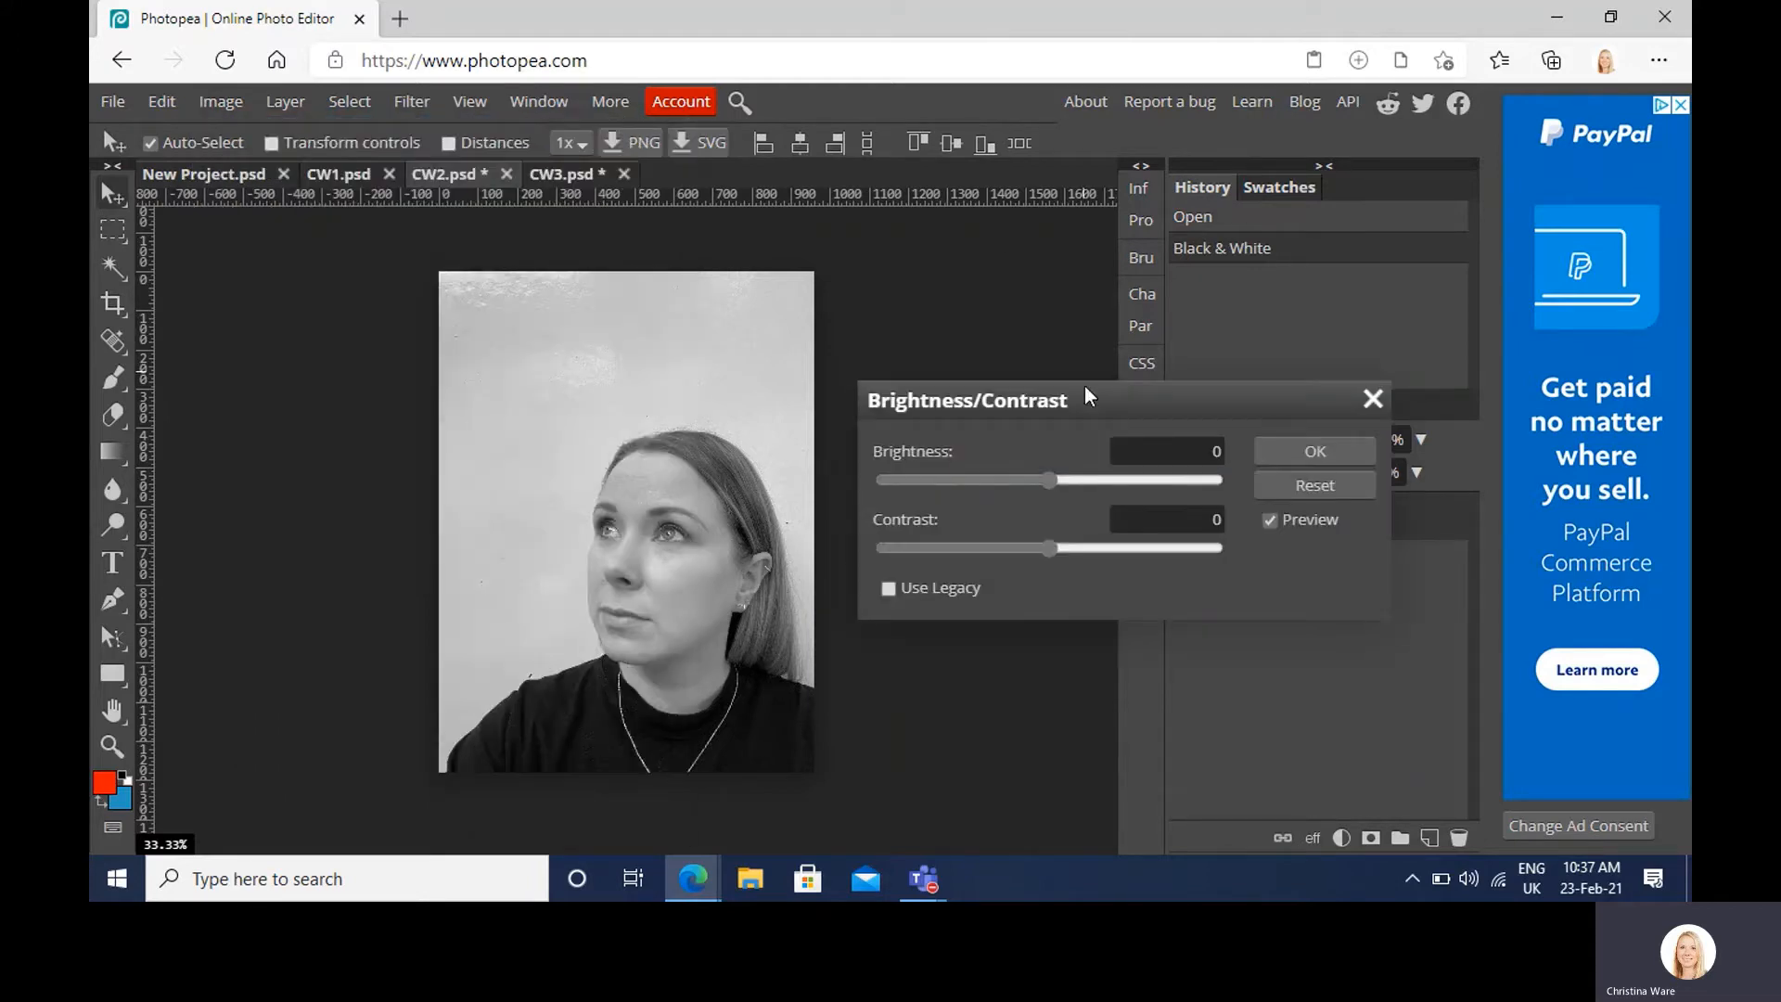
pyautogui.click(915, 585)
pyautogui.moveTo(1050, 555); pyautogui.dragTo(1095, 558)
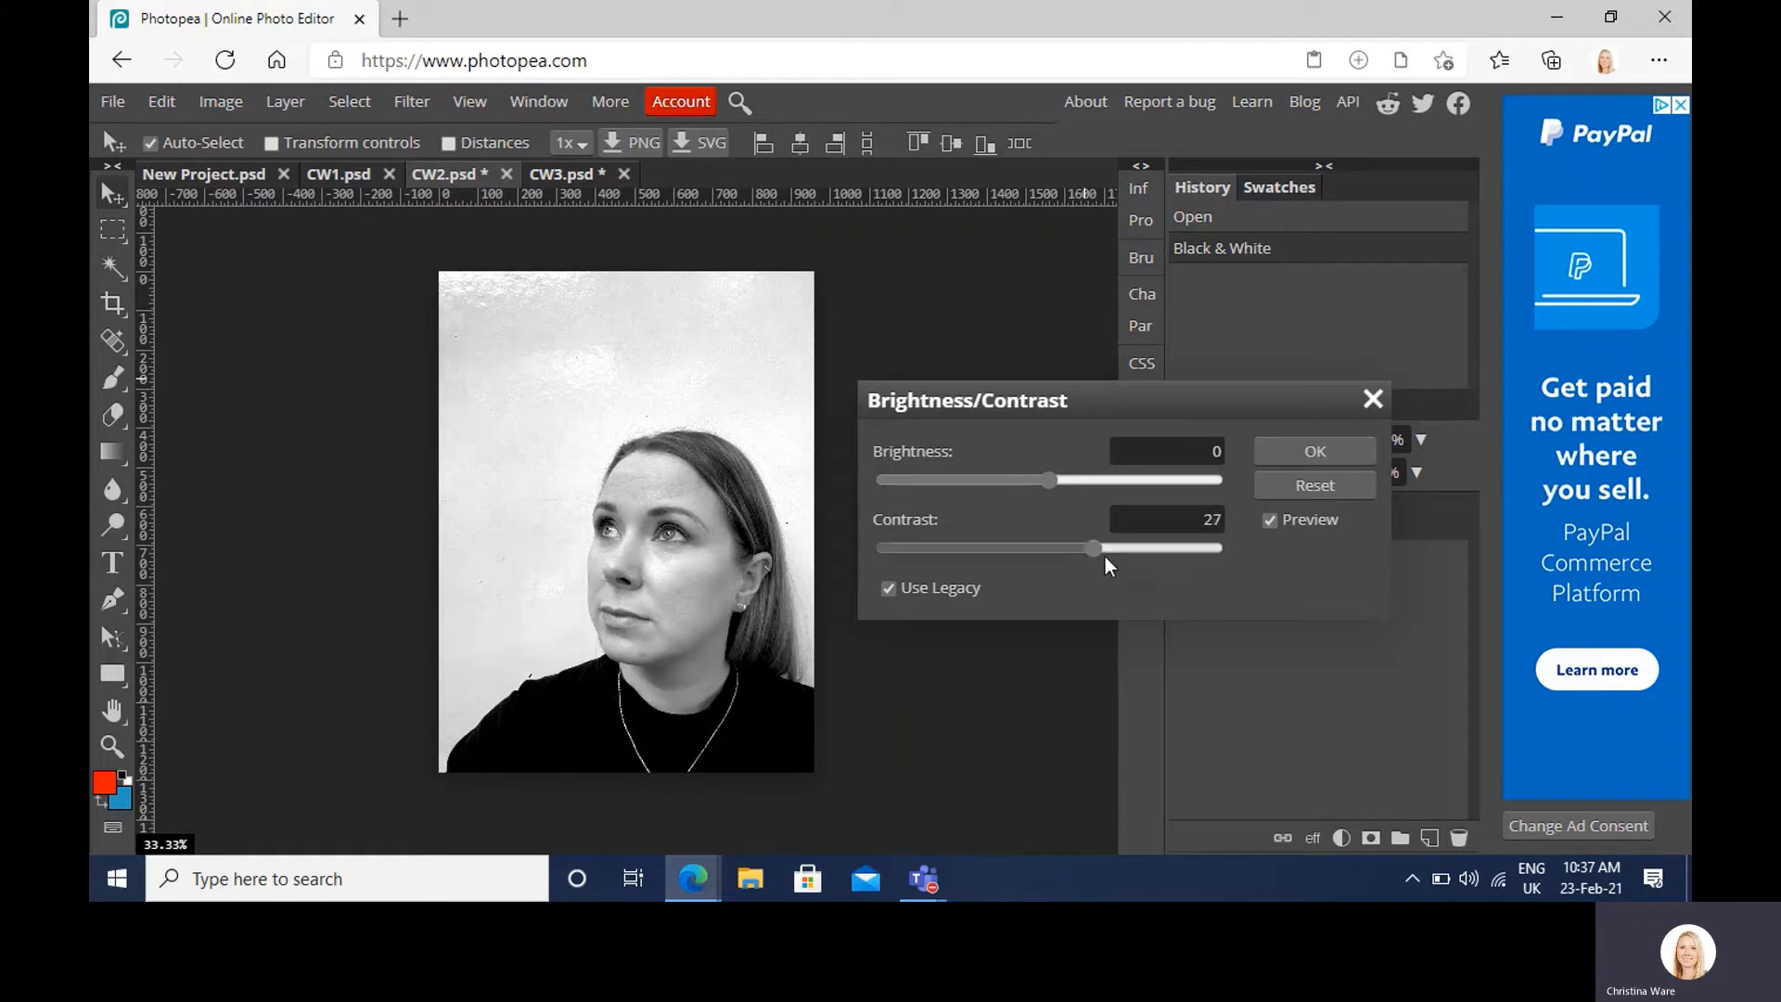
pyautogui.click(1269, 460)
# Step: Try a Brightness/Contrast adjustment on CW1, then cancel it
pyautogui.click(329, 175)
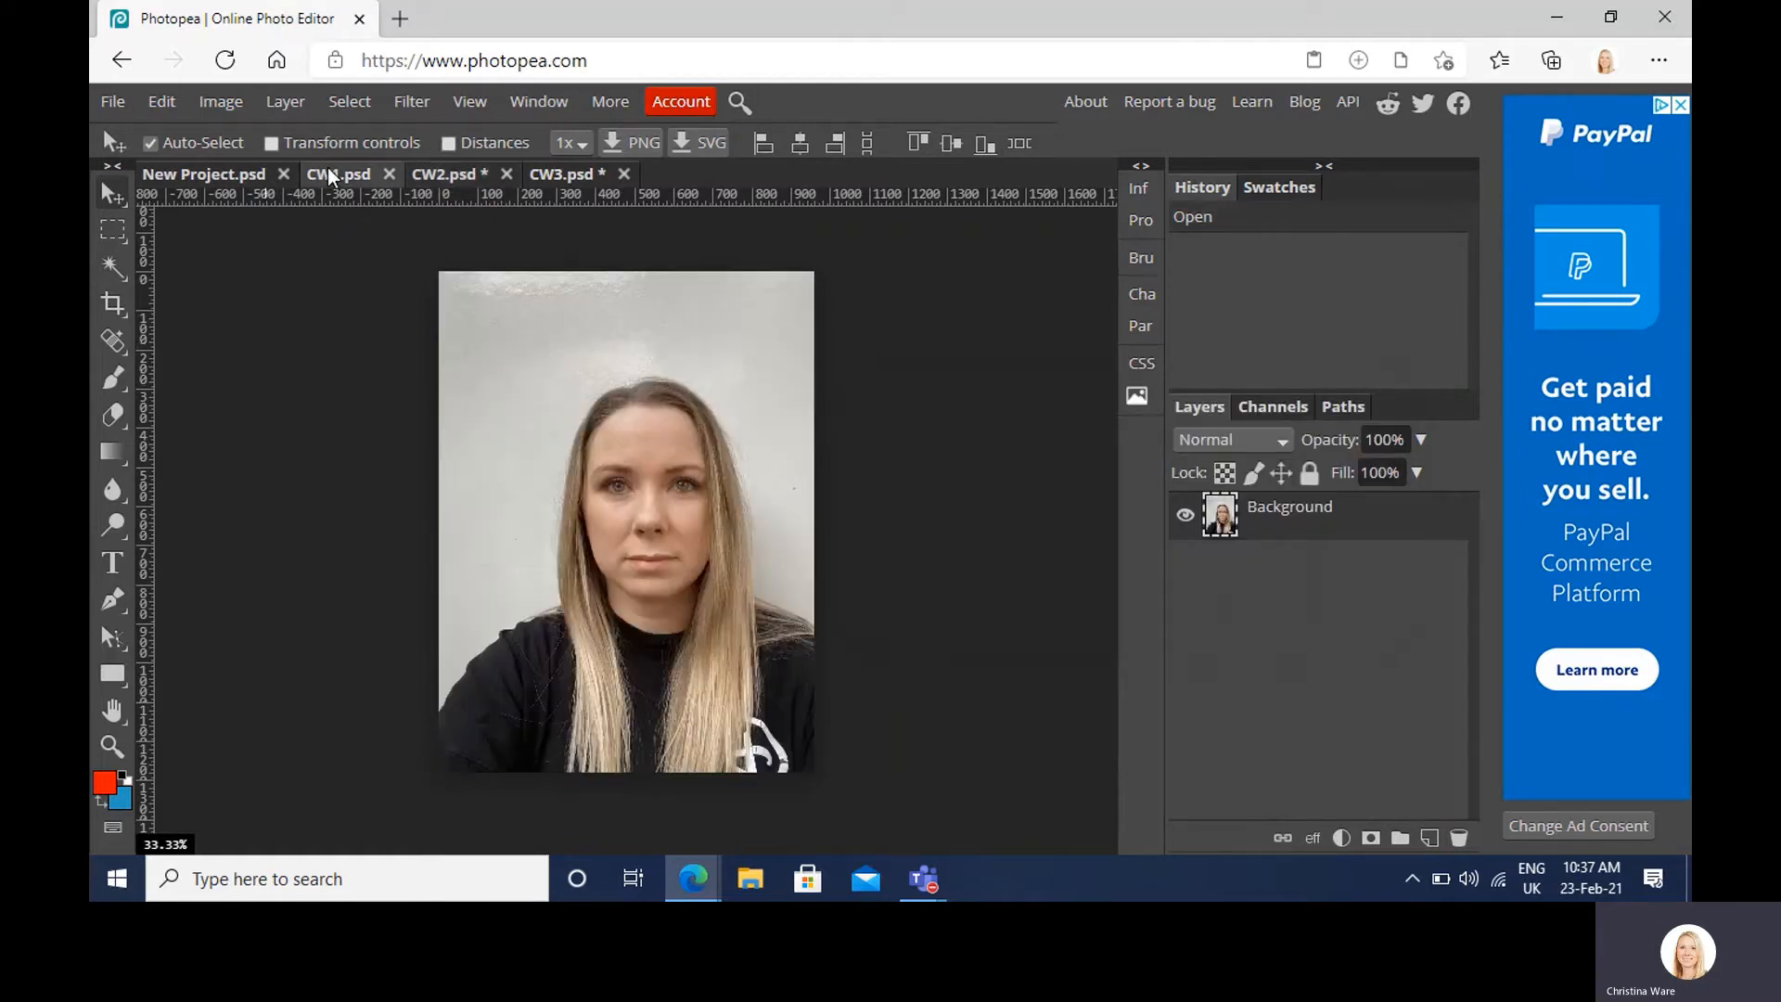
pyautogui.click(221, 102)
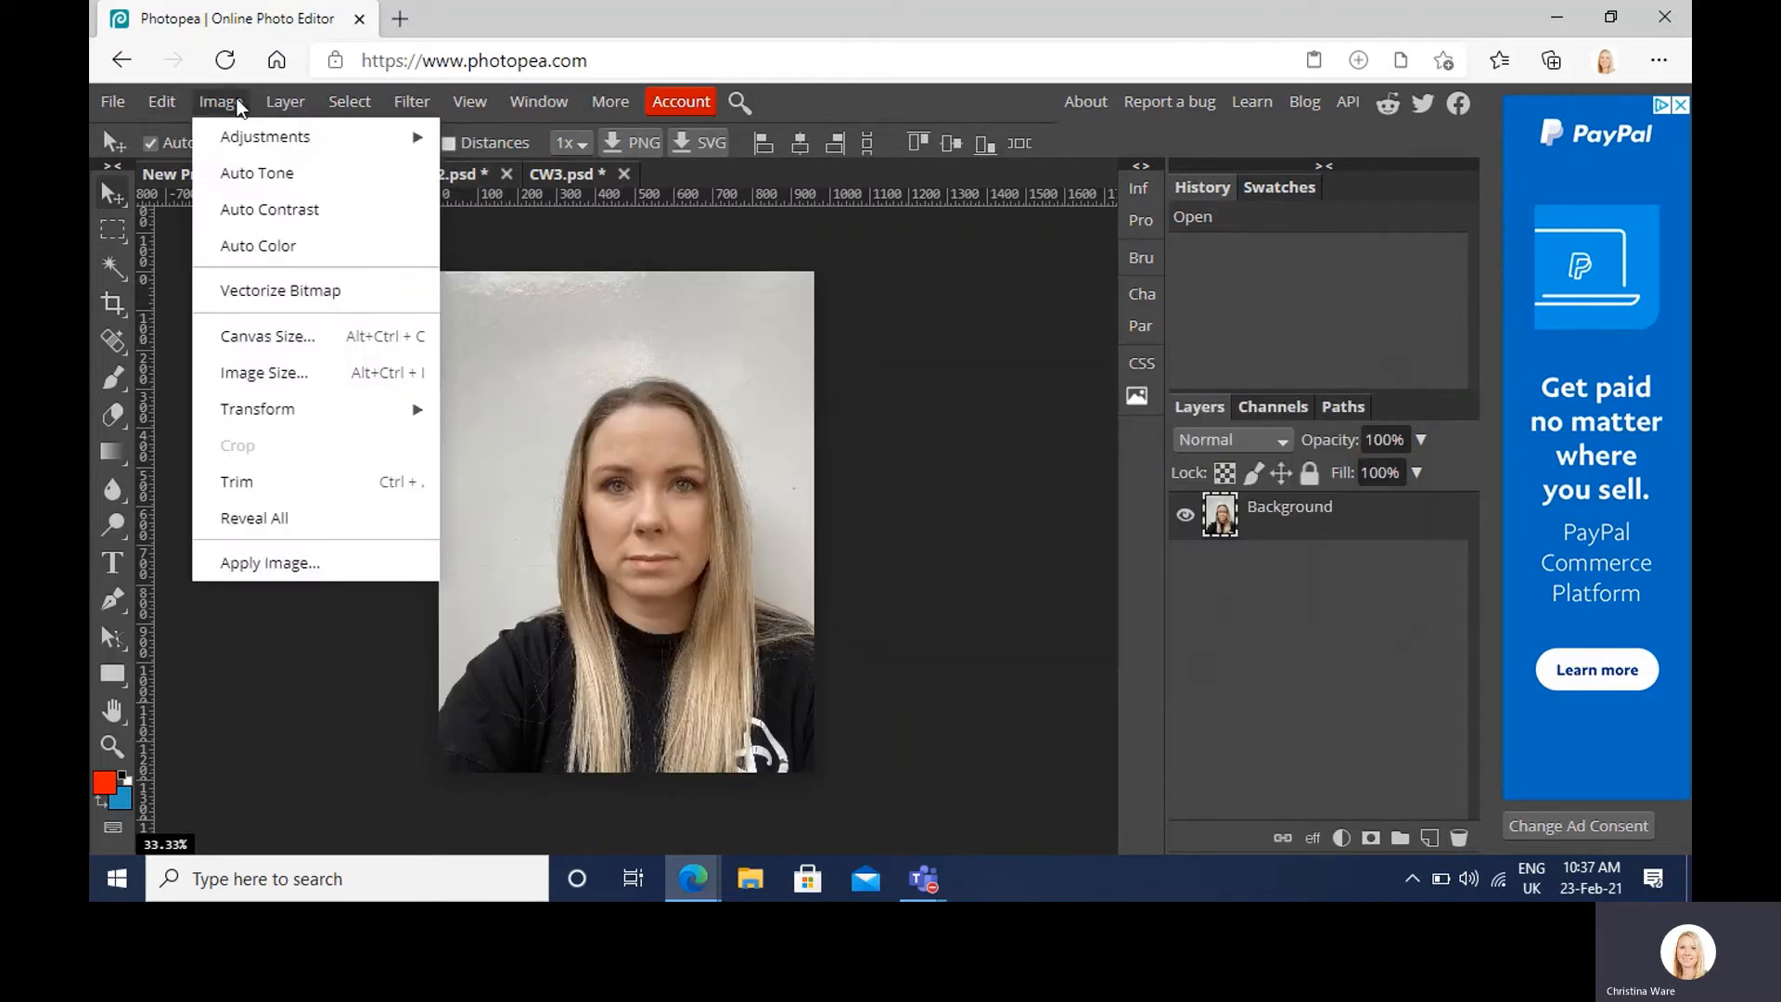
pyautogui.moveTo(256, 139)
pyautogui.click(517, 147)
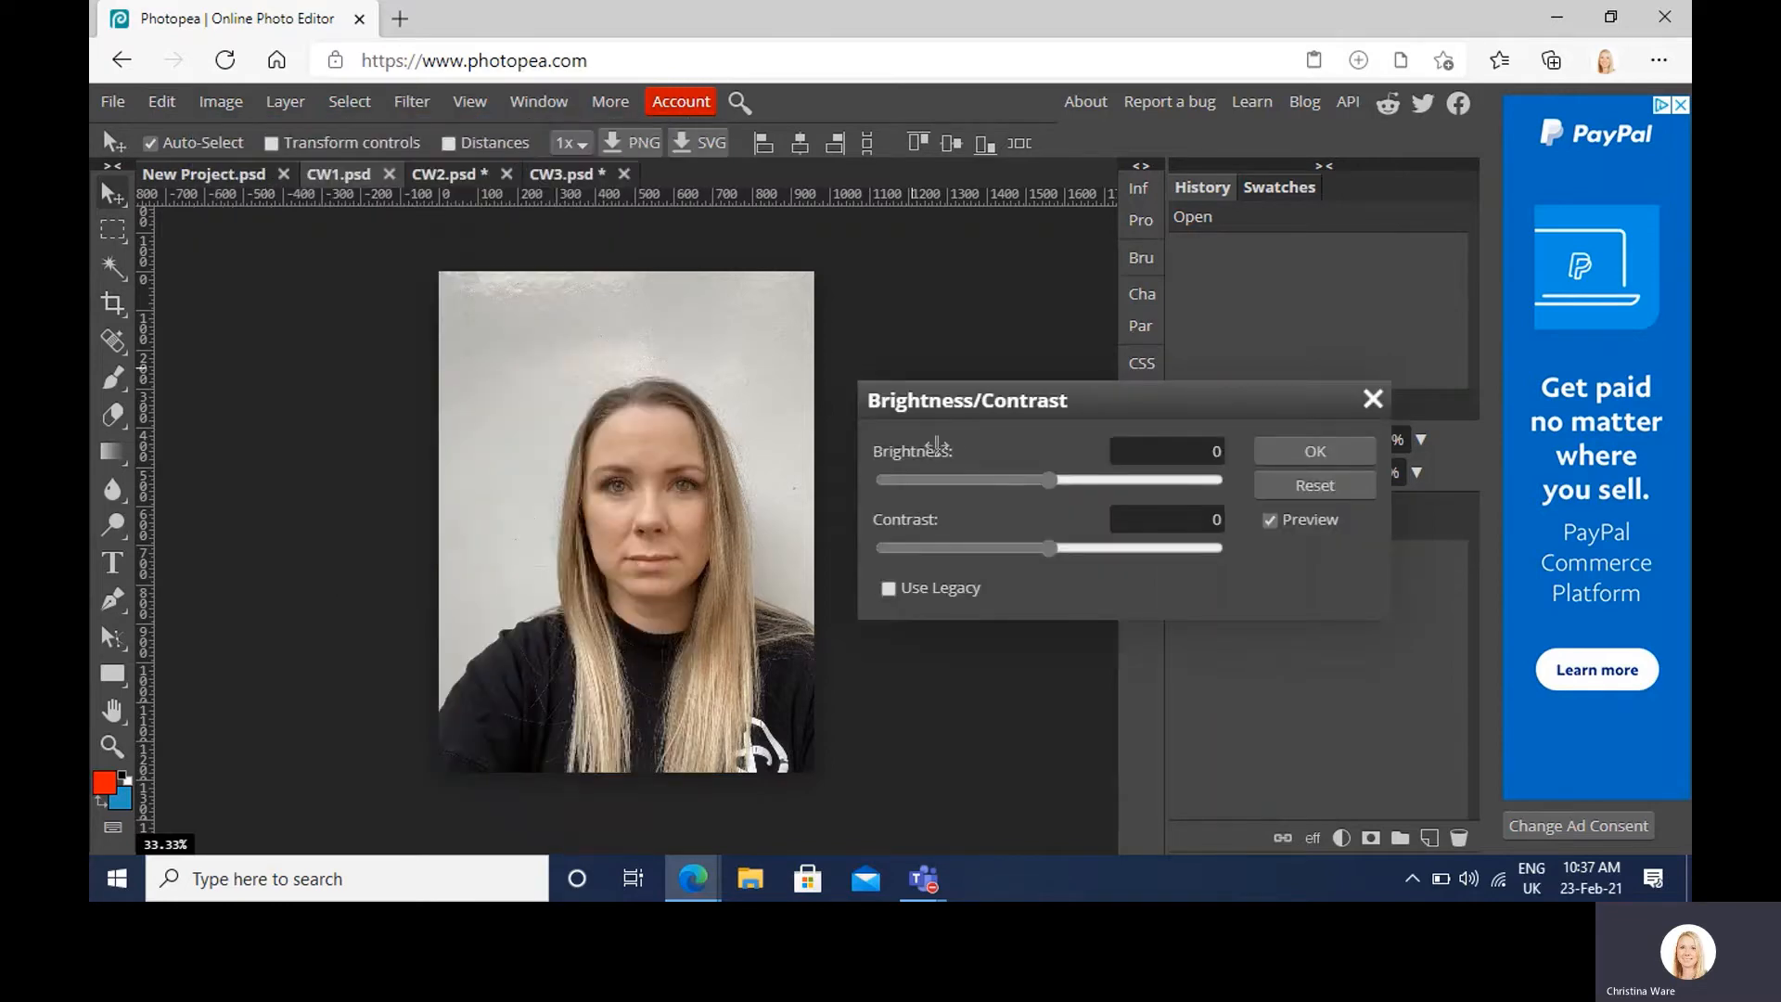
pyautogui.click(888, 588)
pyautogui.moveTo(1048, 547); pyautogui.dragTo(1098, 547)
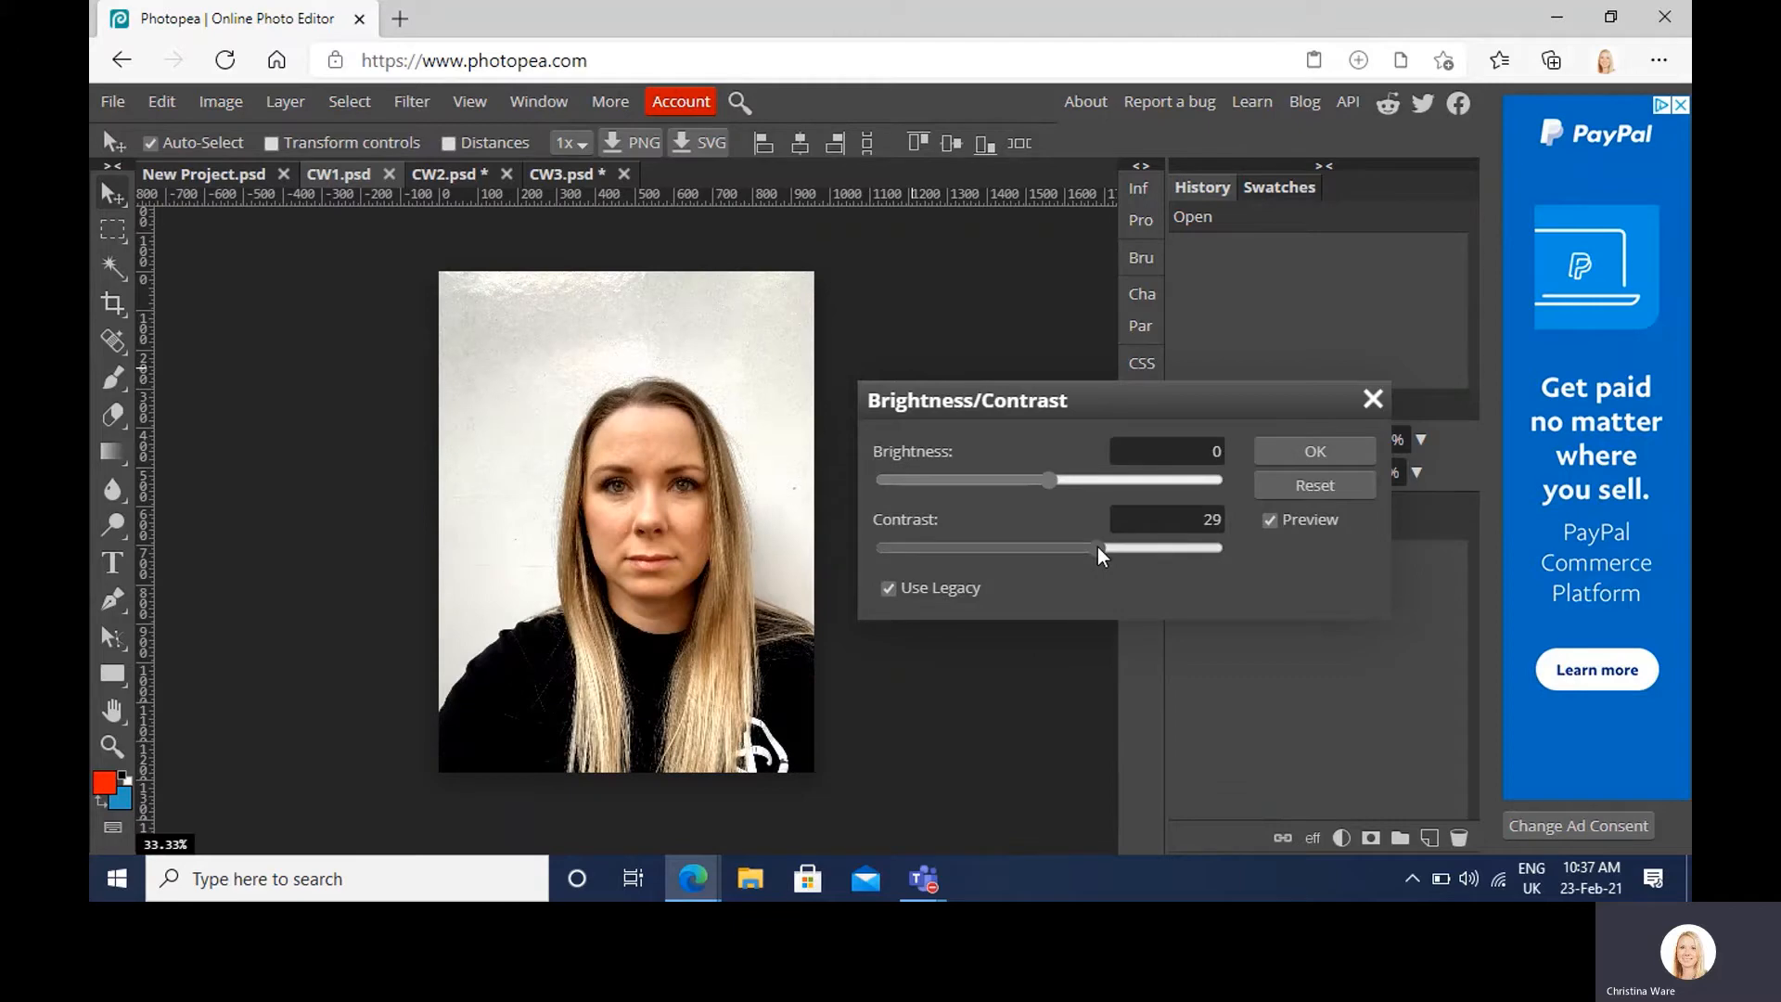
pyautogui.click(1273, 489)
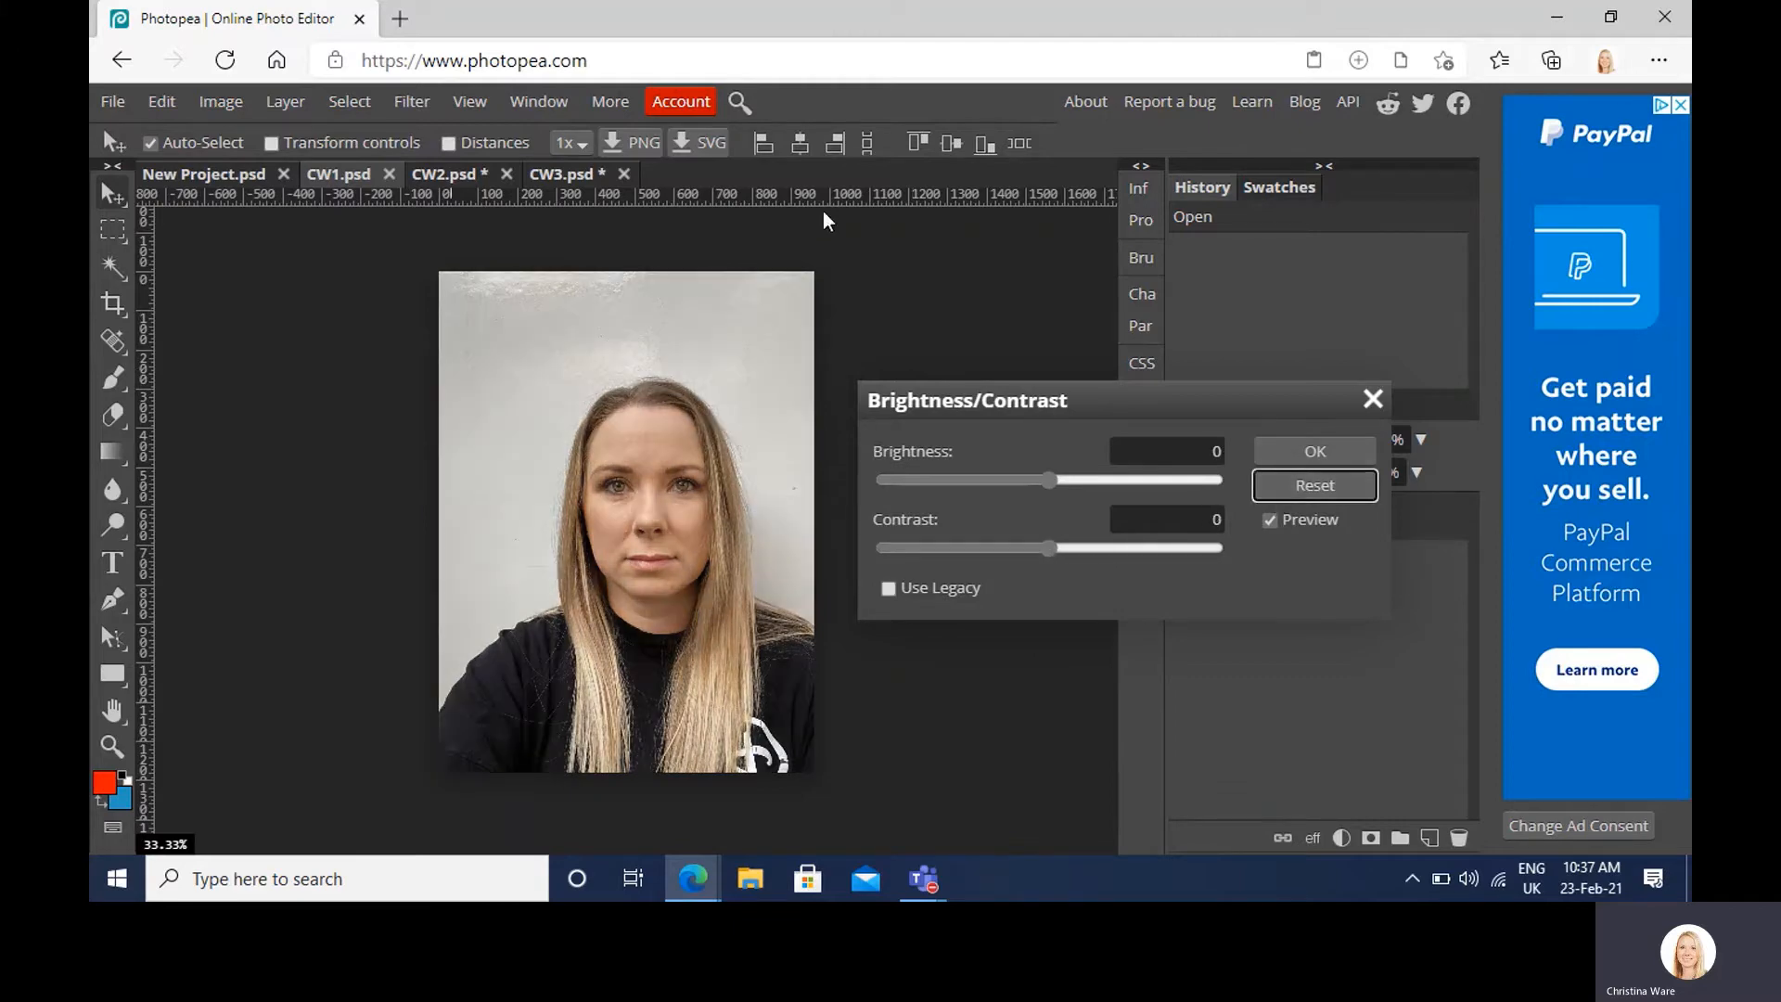
pyautogui.click(1372, 399)
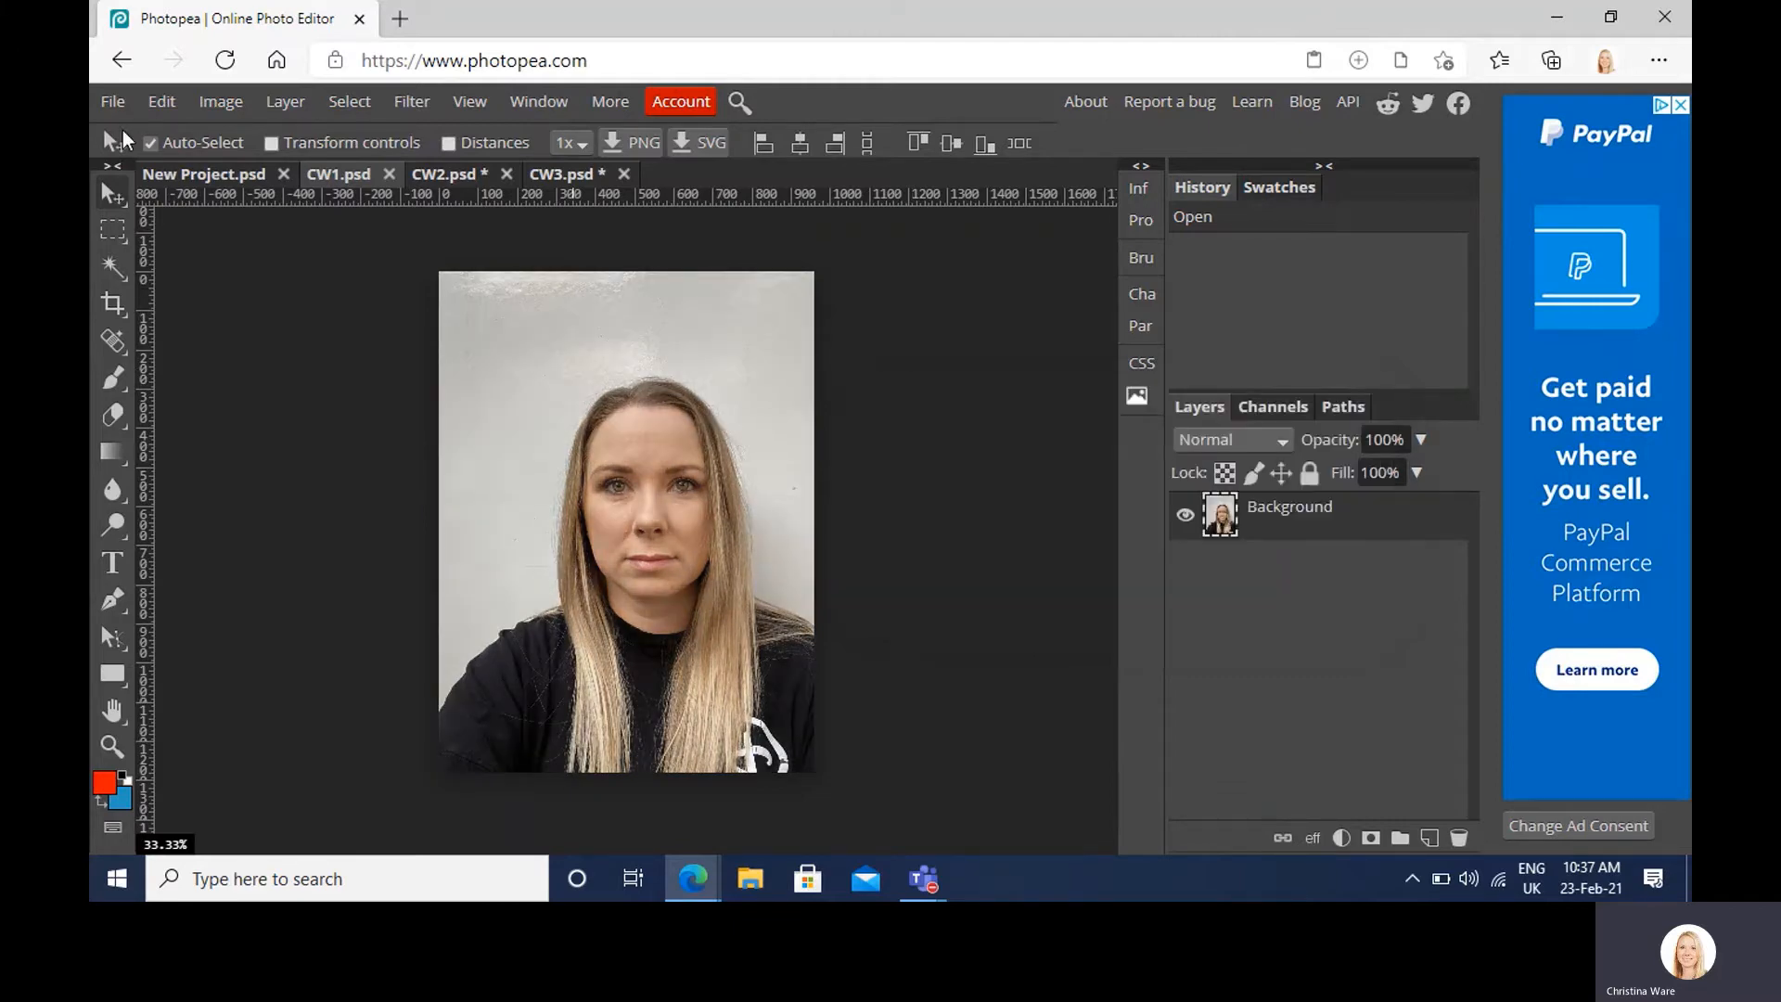
# Step: Convert the CW1 photo to black and white
pyautogui.click(215, 109)
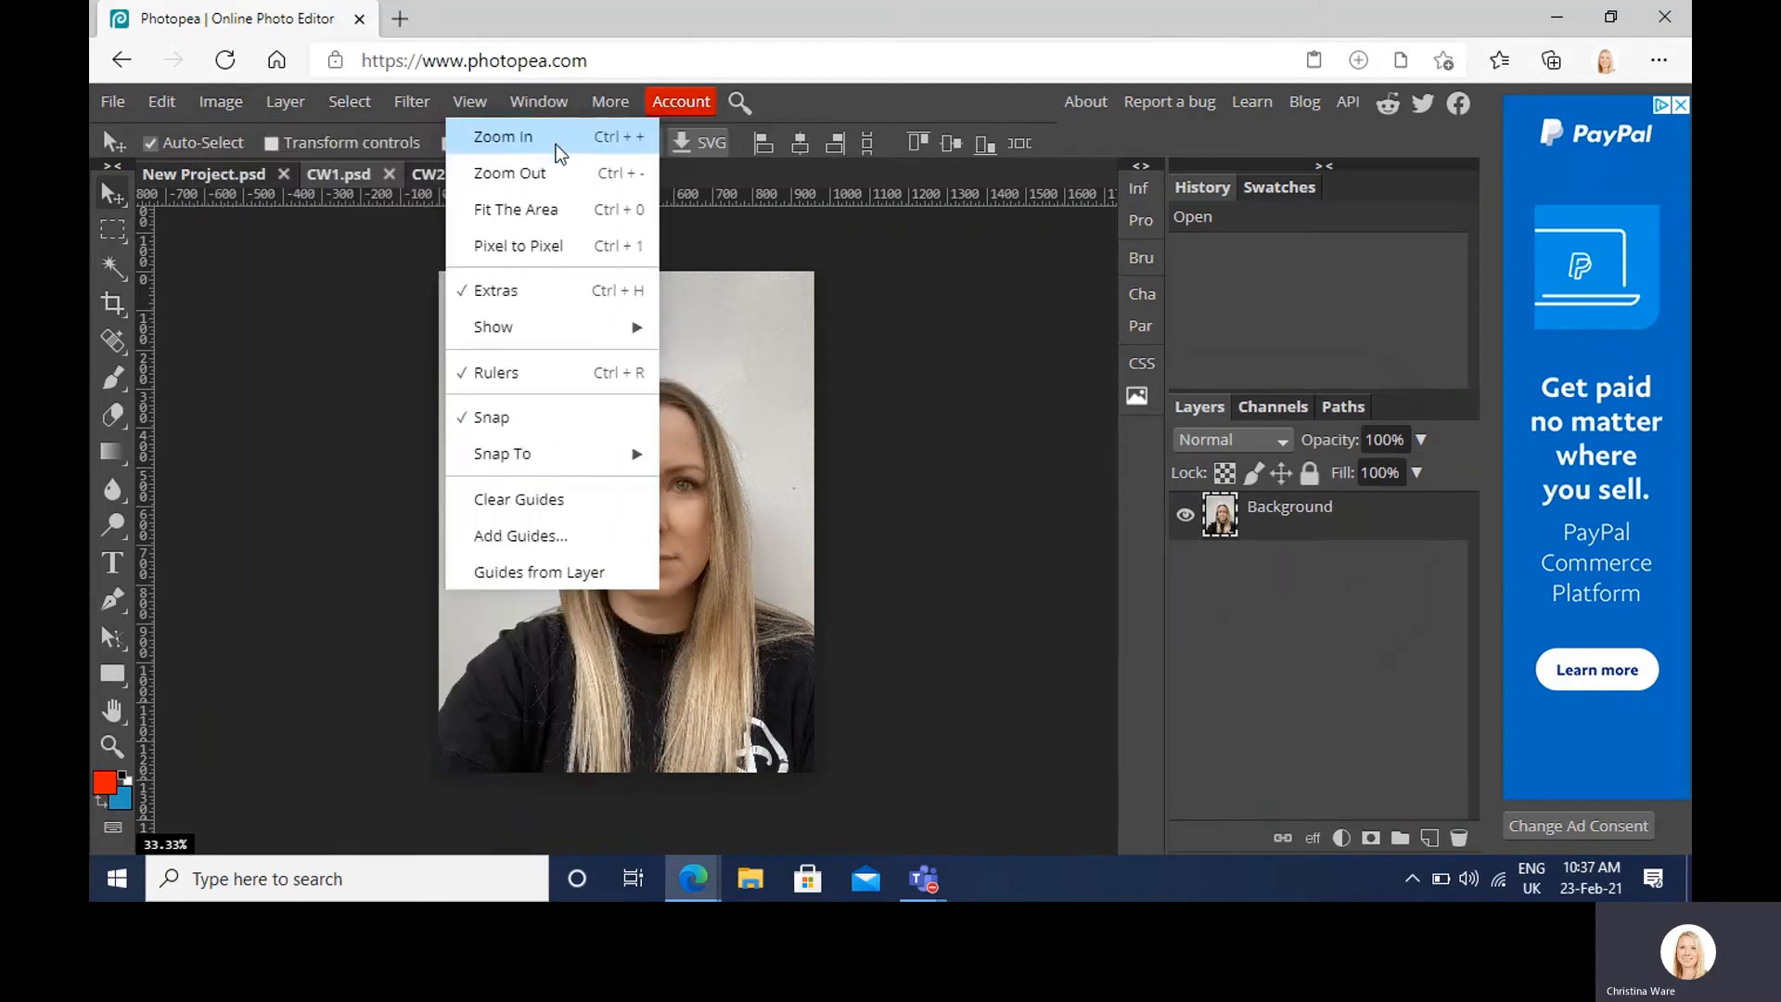
pyautogui.moveTo(230, 99)
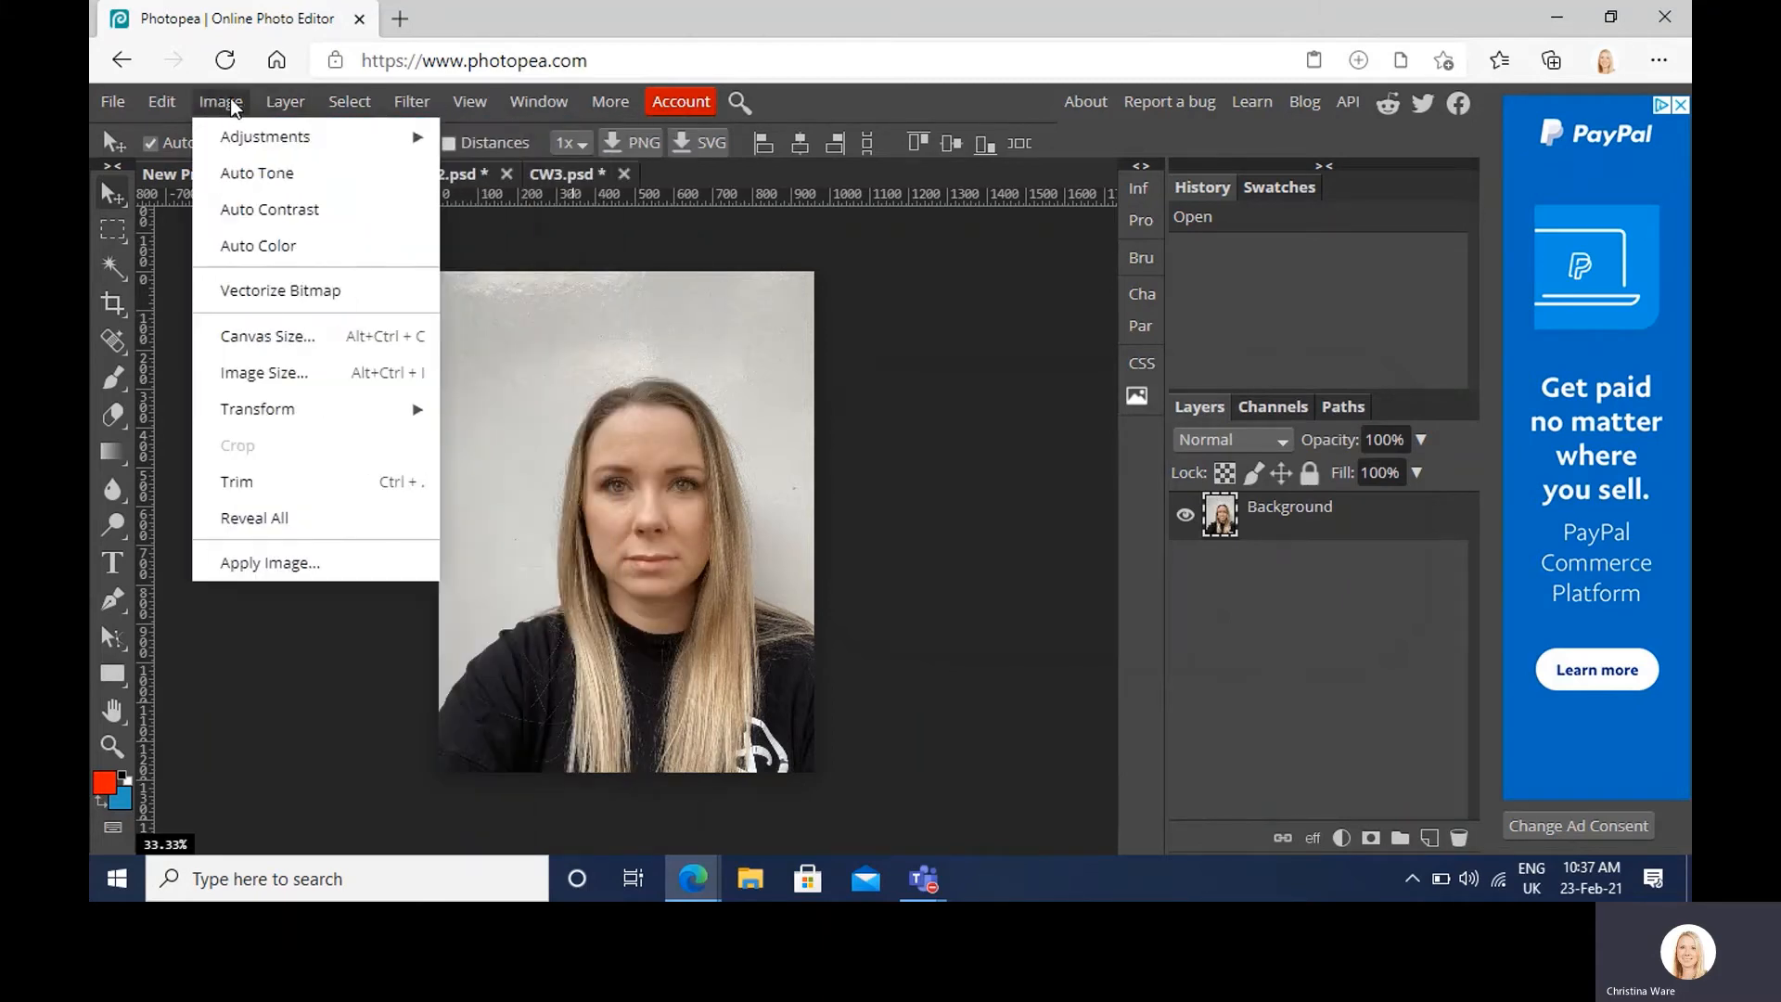
pyautogui.moveTo(269, 138)
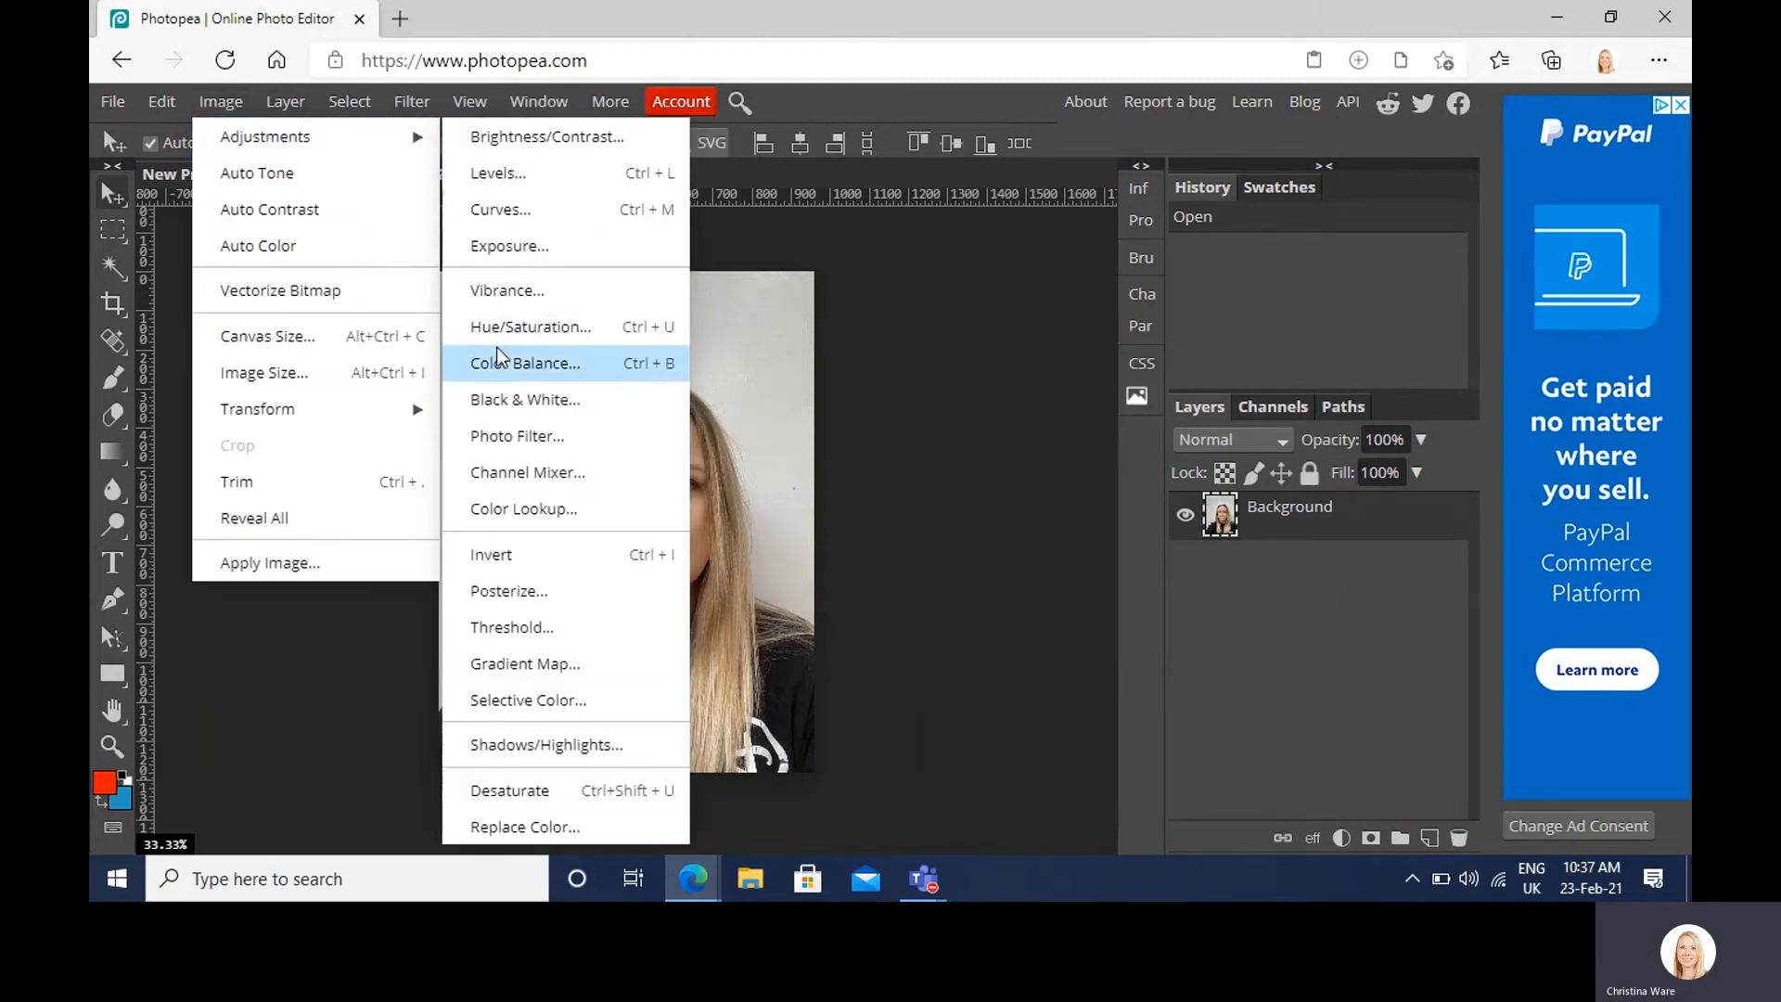
pyautogui.click(519, 399)
pyautogui.click(722, 332)
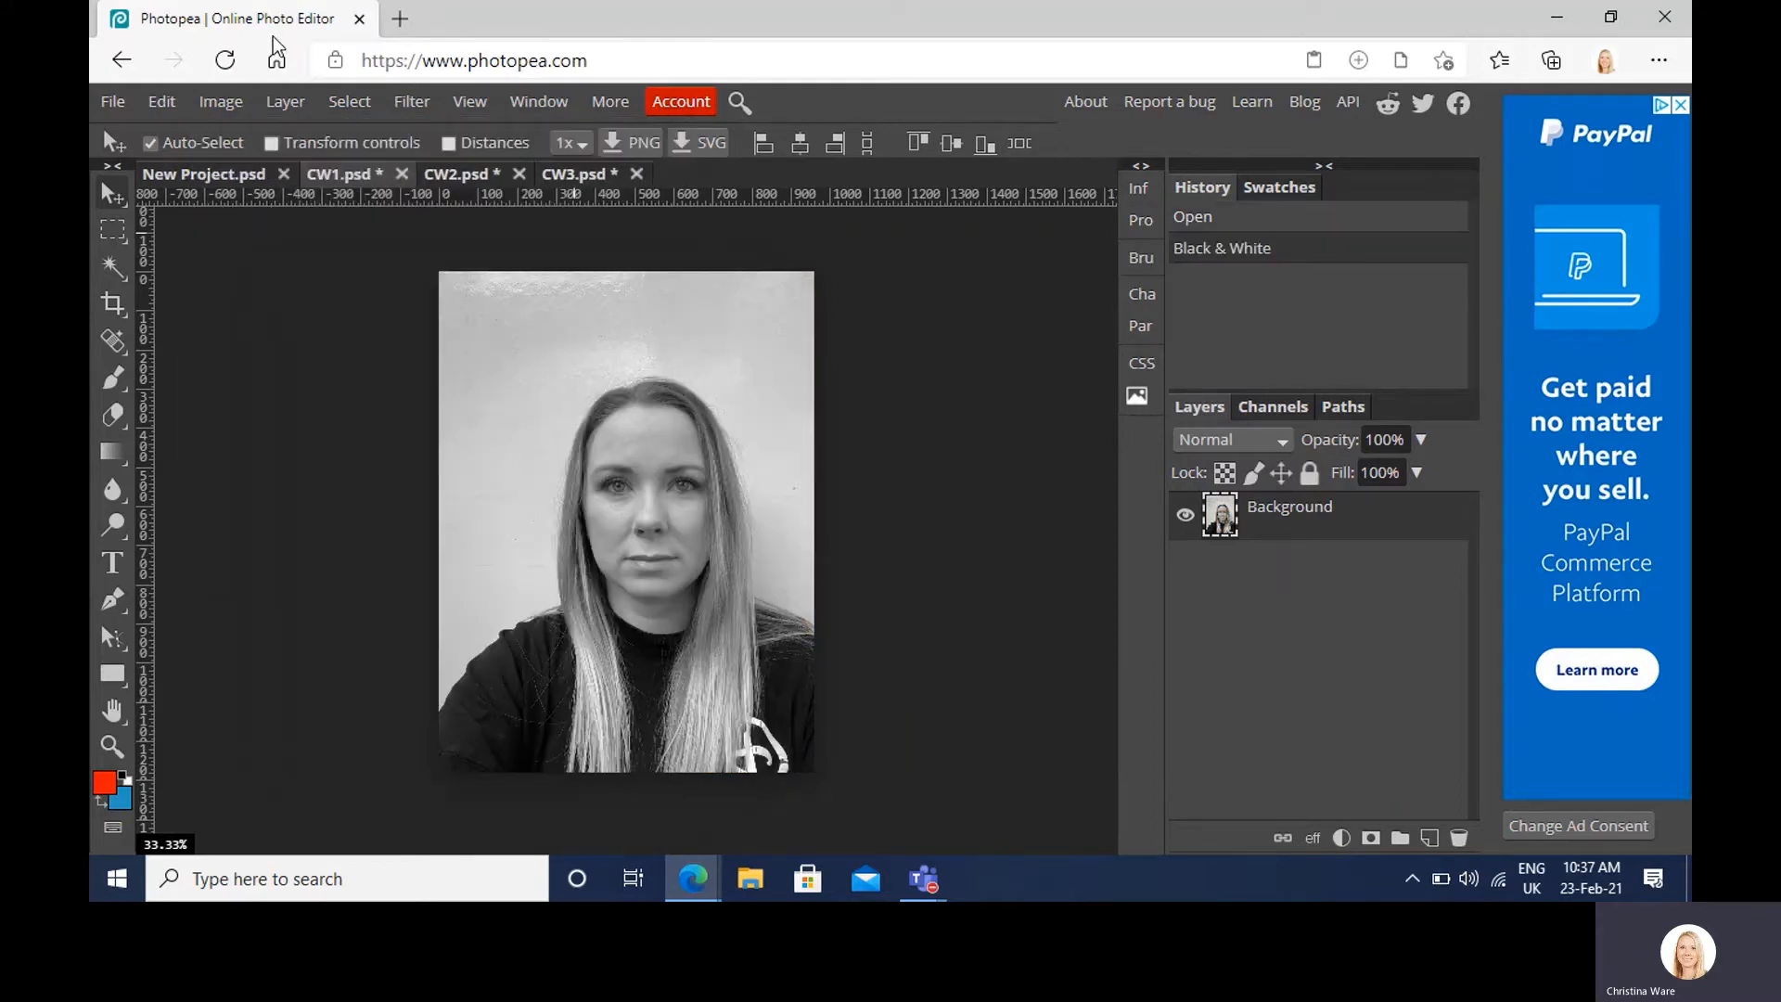
# Step: Raise CW1's contrast to 27 with Brightness/Contrast
pyautogui.moveTo(233, 96)
pyautogui.moveTo(279, 138)
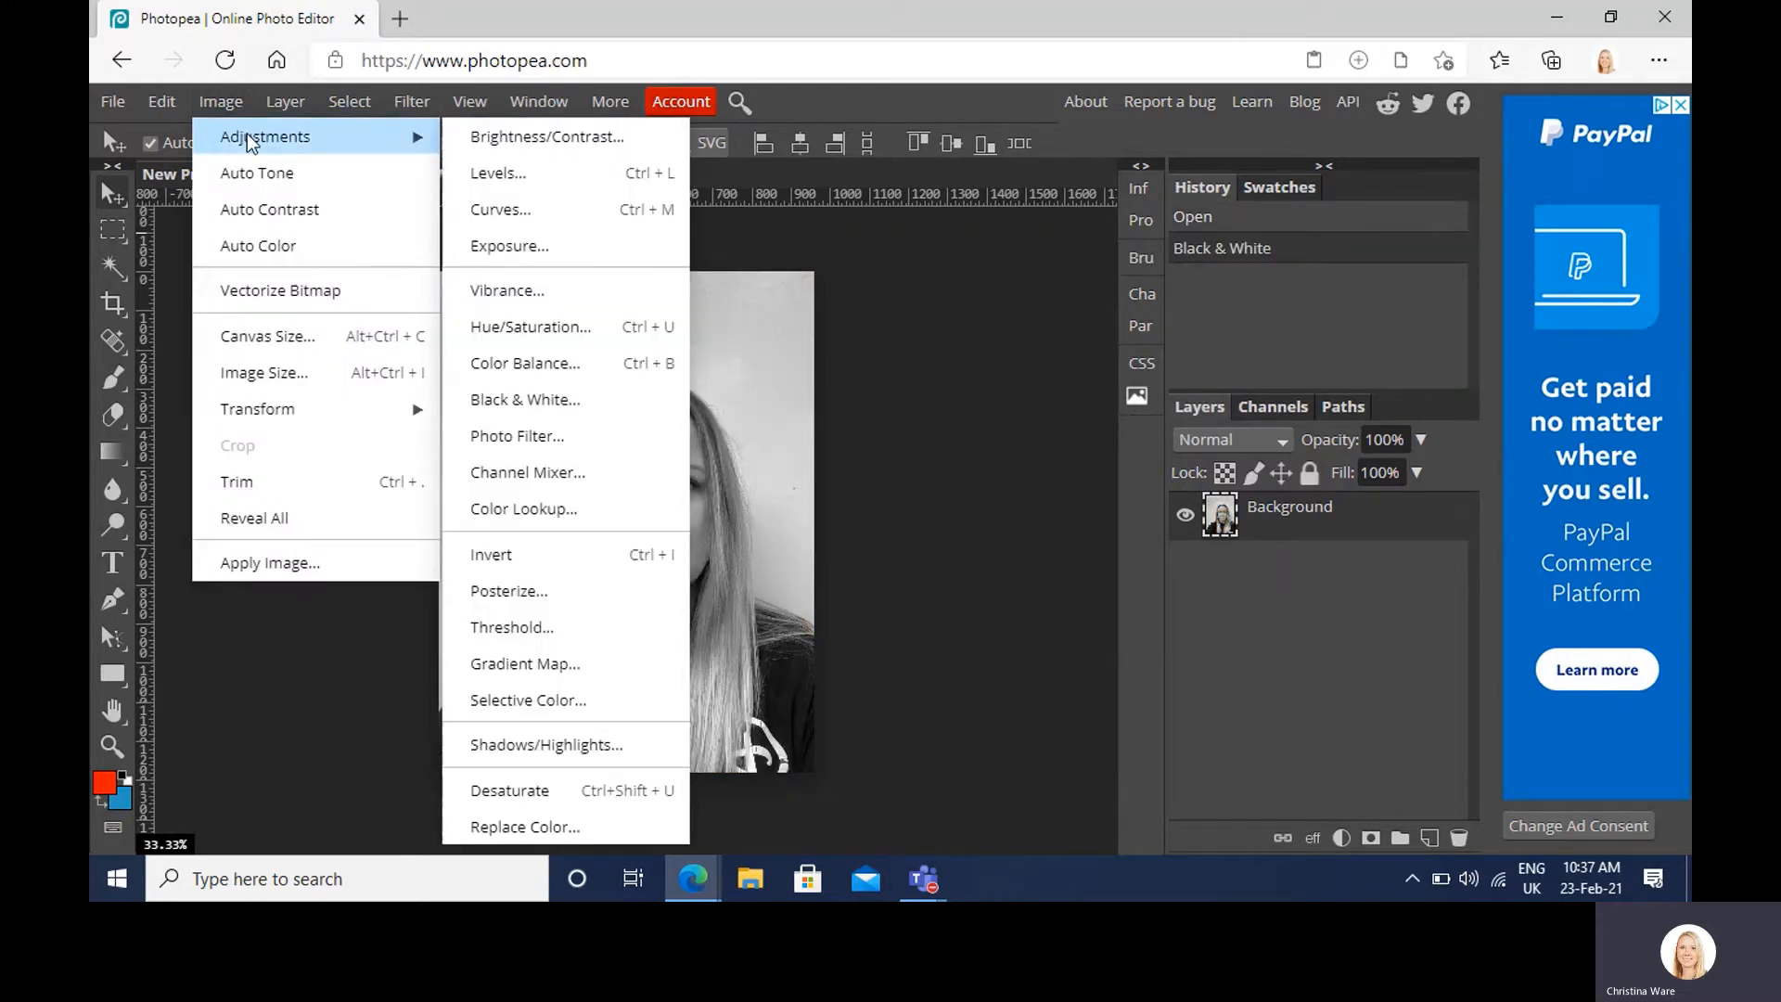
pyautogui.click(473, 137)
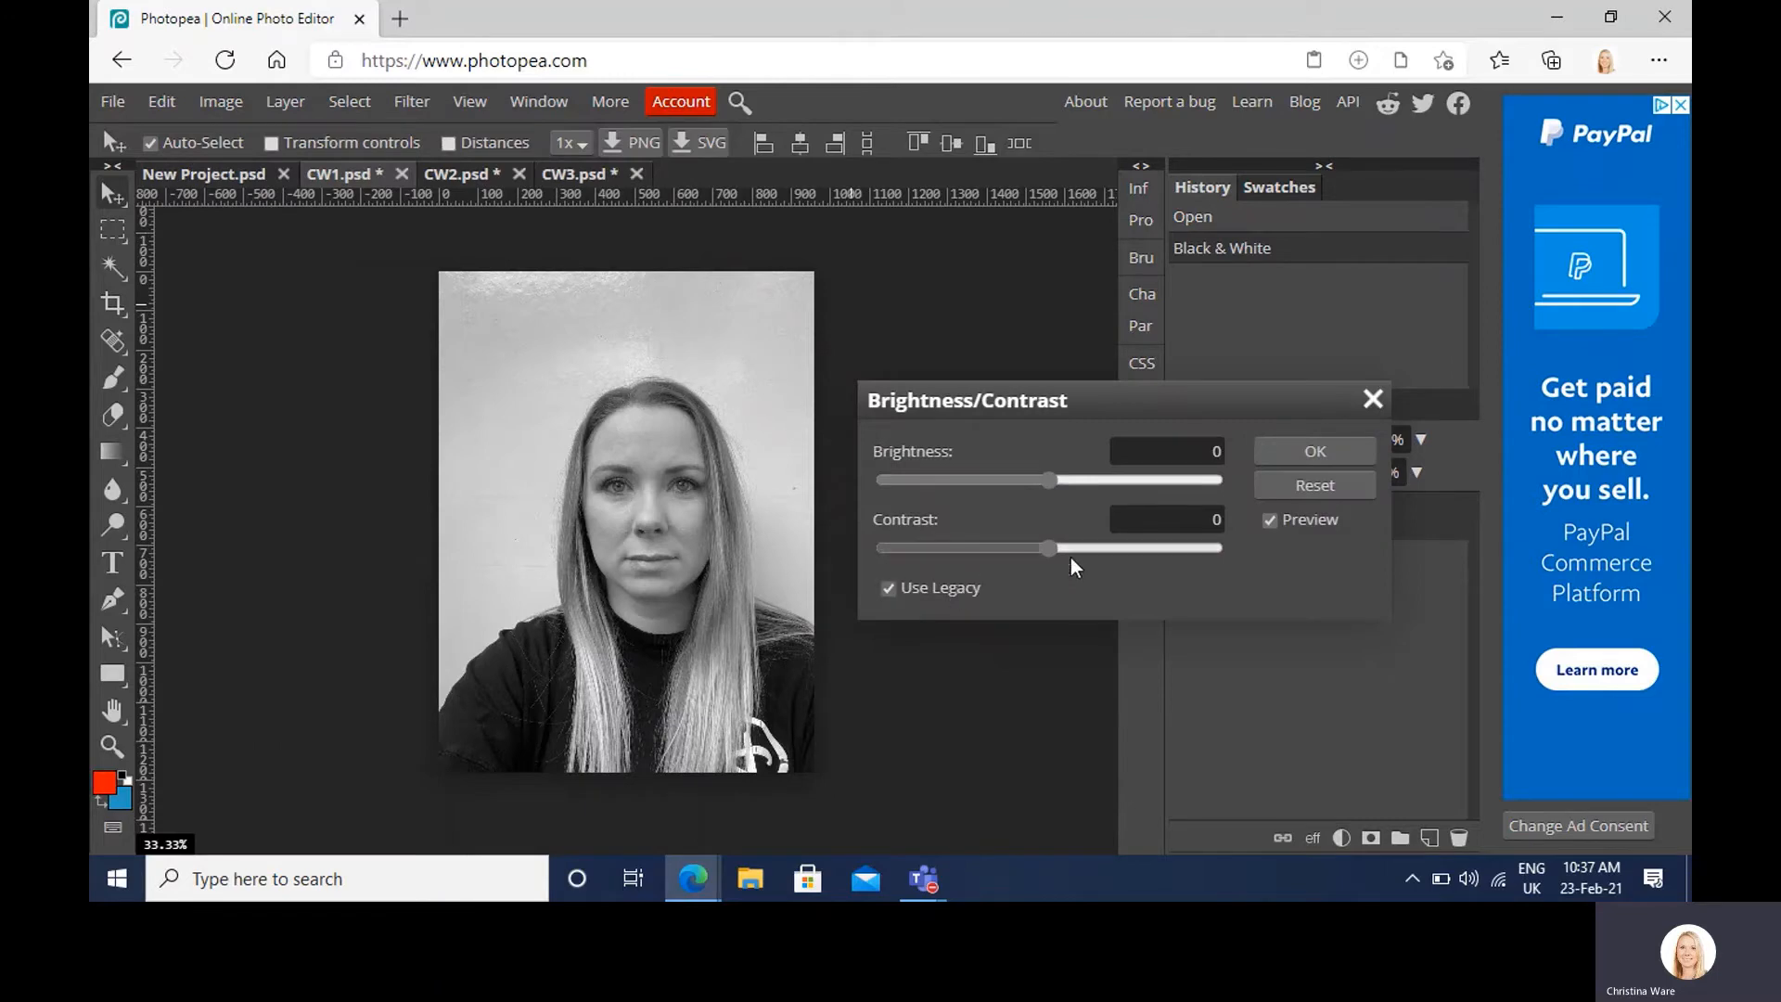
pyautogui.moveTo(1100, 549); pyautogui.dragTo(1094, 548)
pyautogui.click(1271, 450)
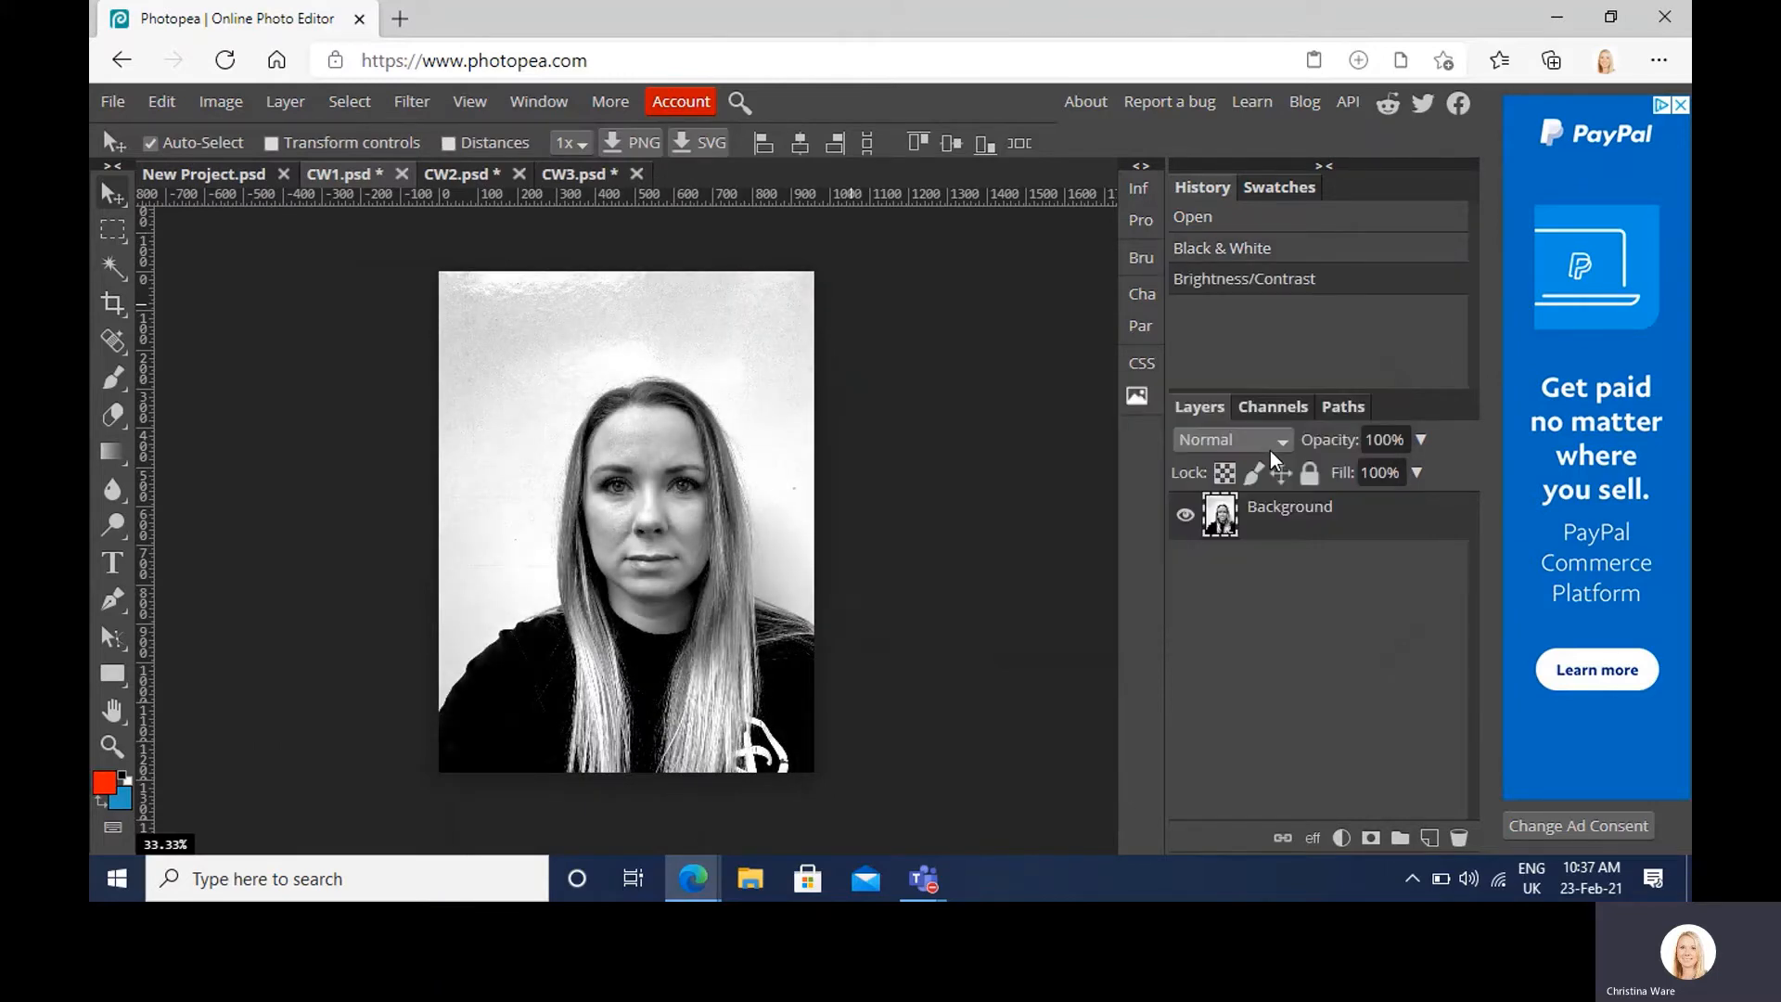
pyautogui.click(456, 175)
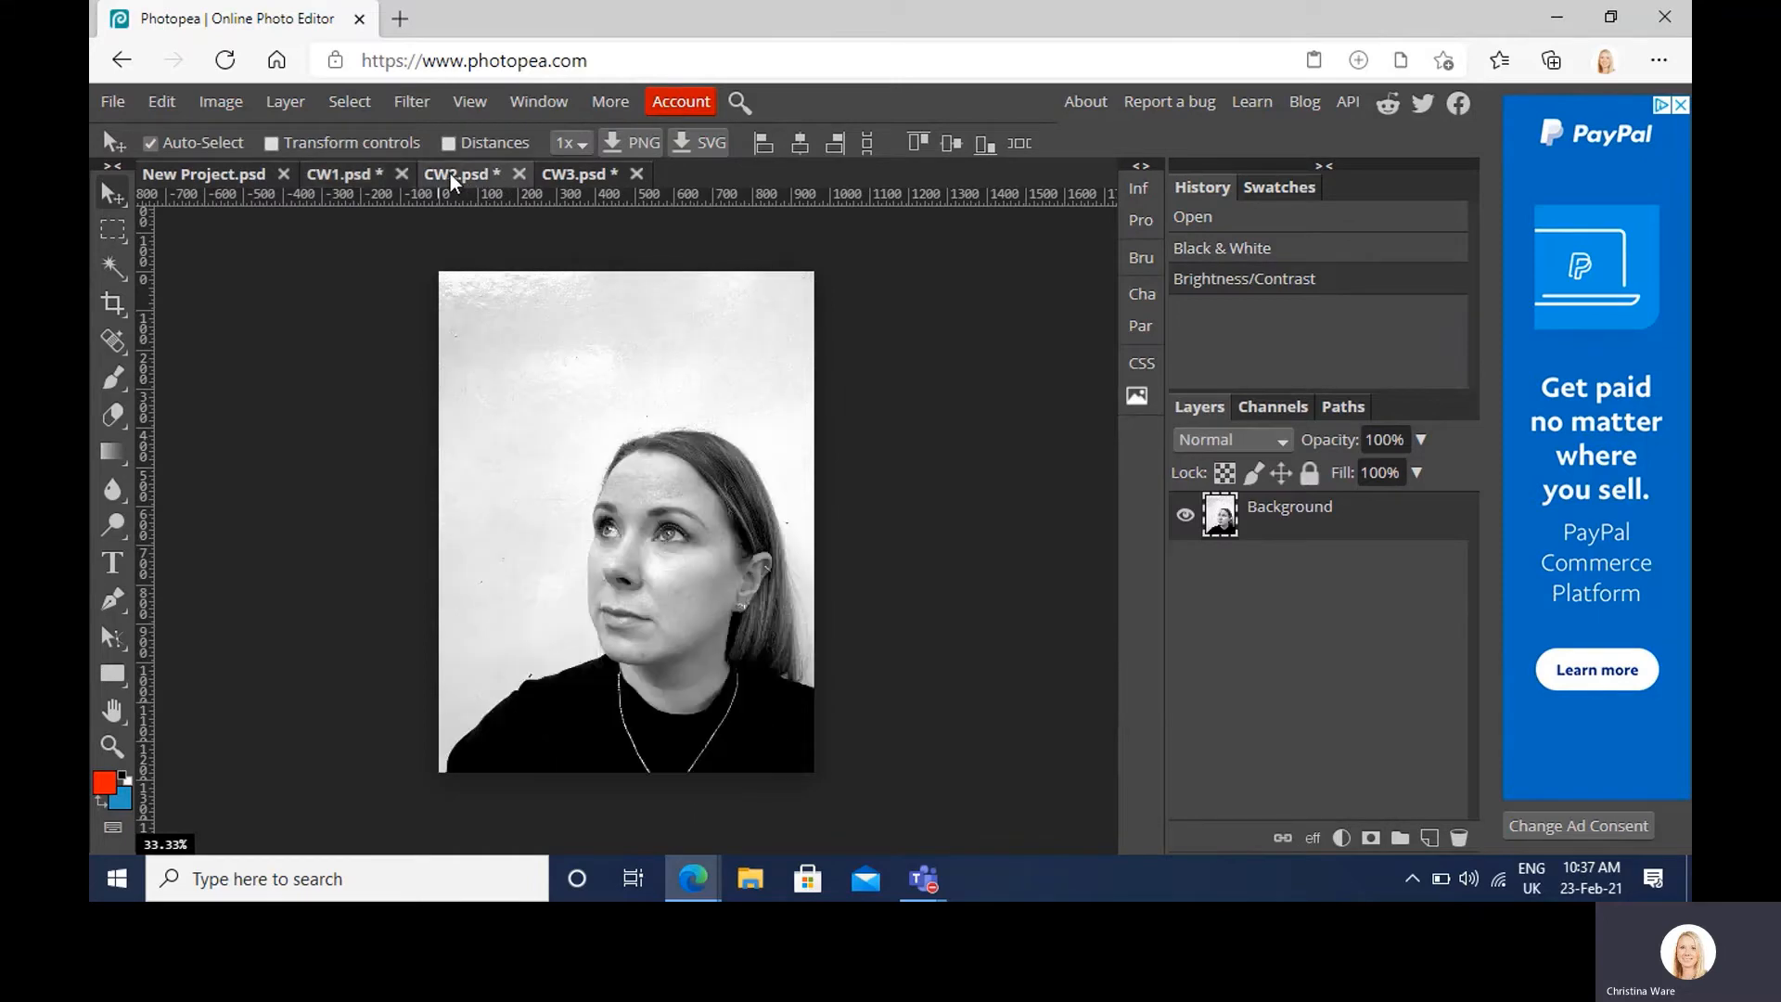
pyautogui.click(576, 175)
# Step: Return to the CW1 portrait and show the marquee tool's selection-shape options
pyautogui.click(336, 168)
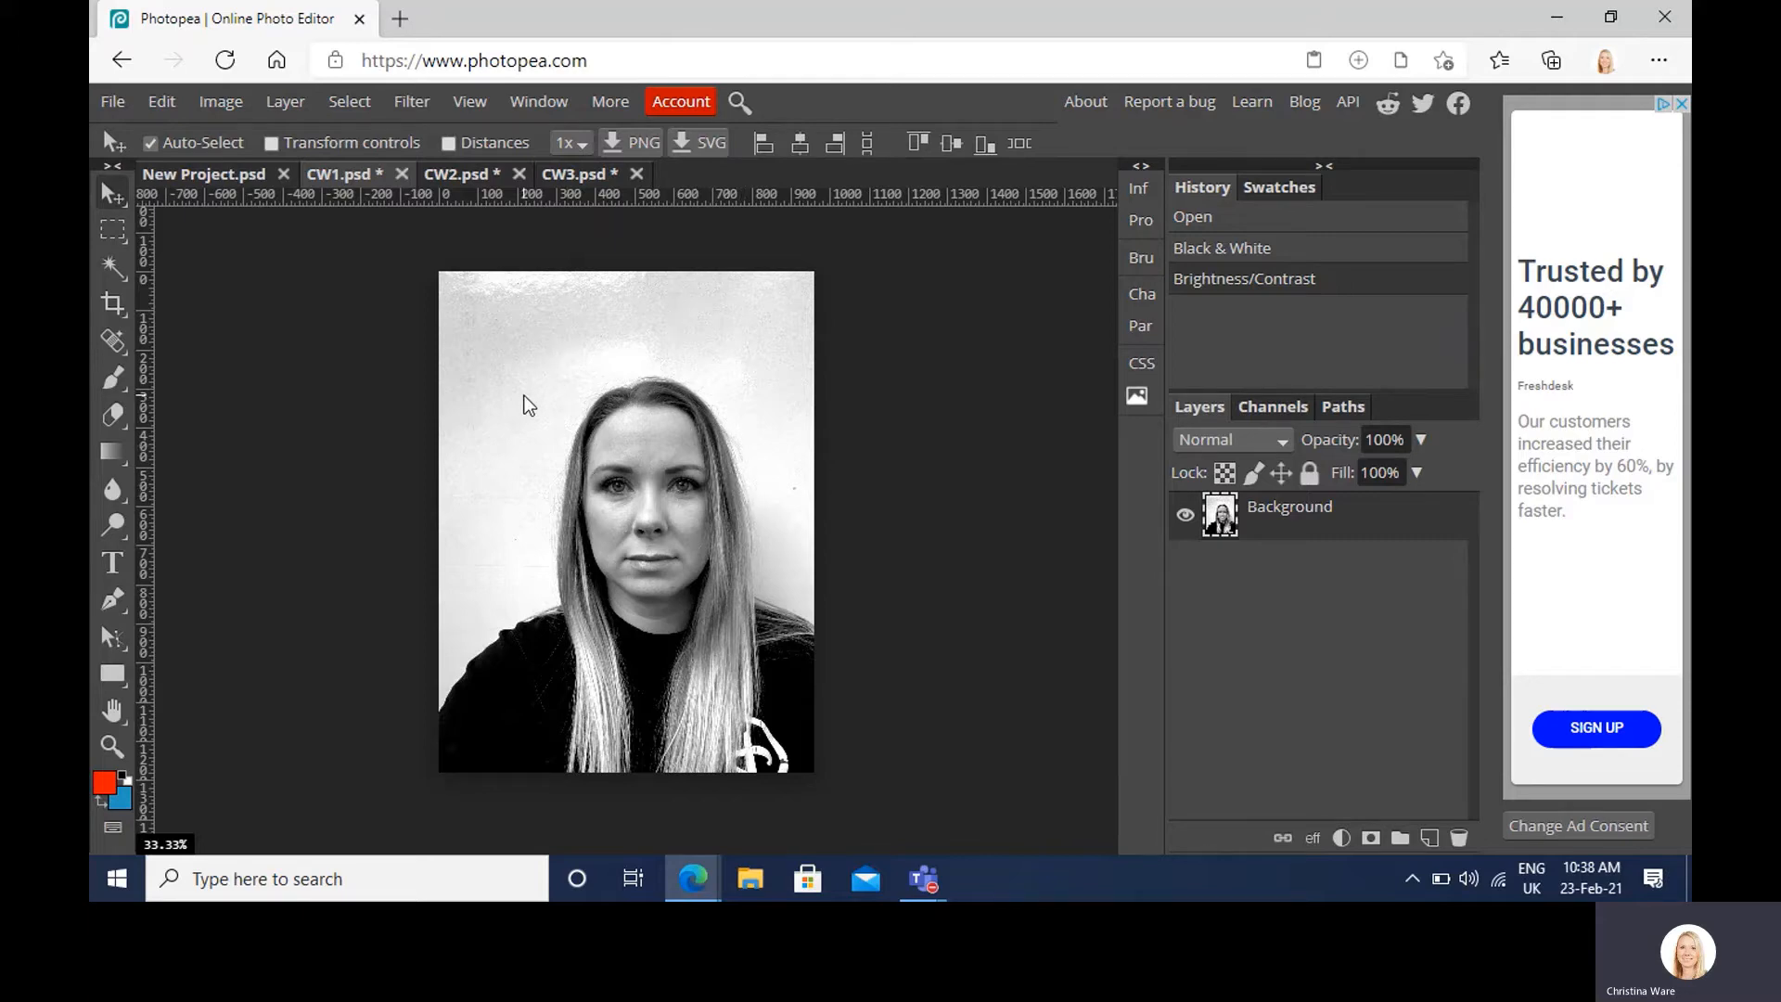
pyautogui.click(112, 234)
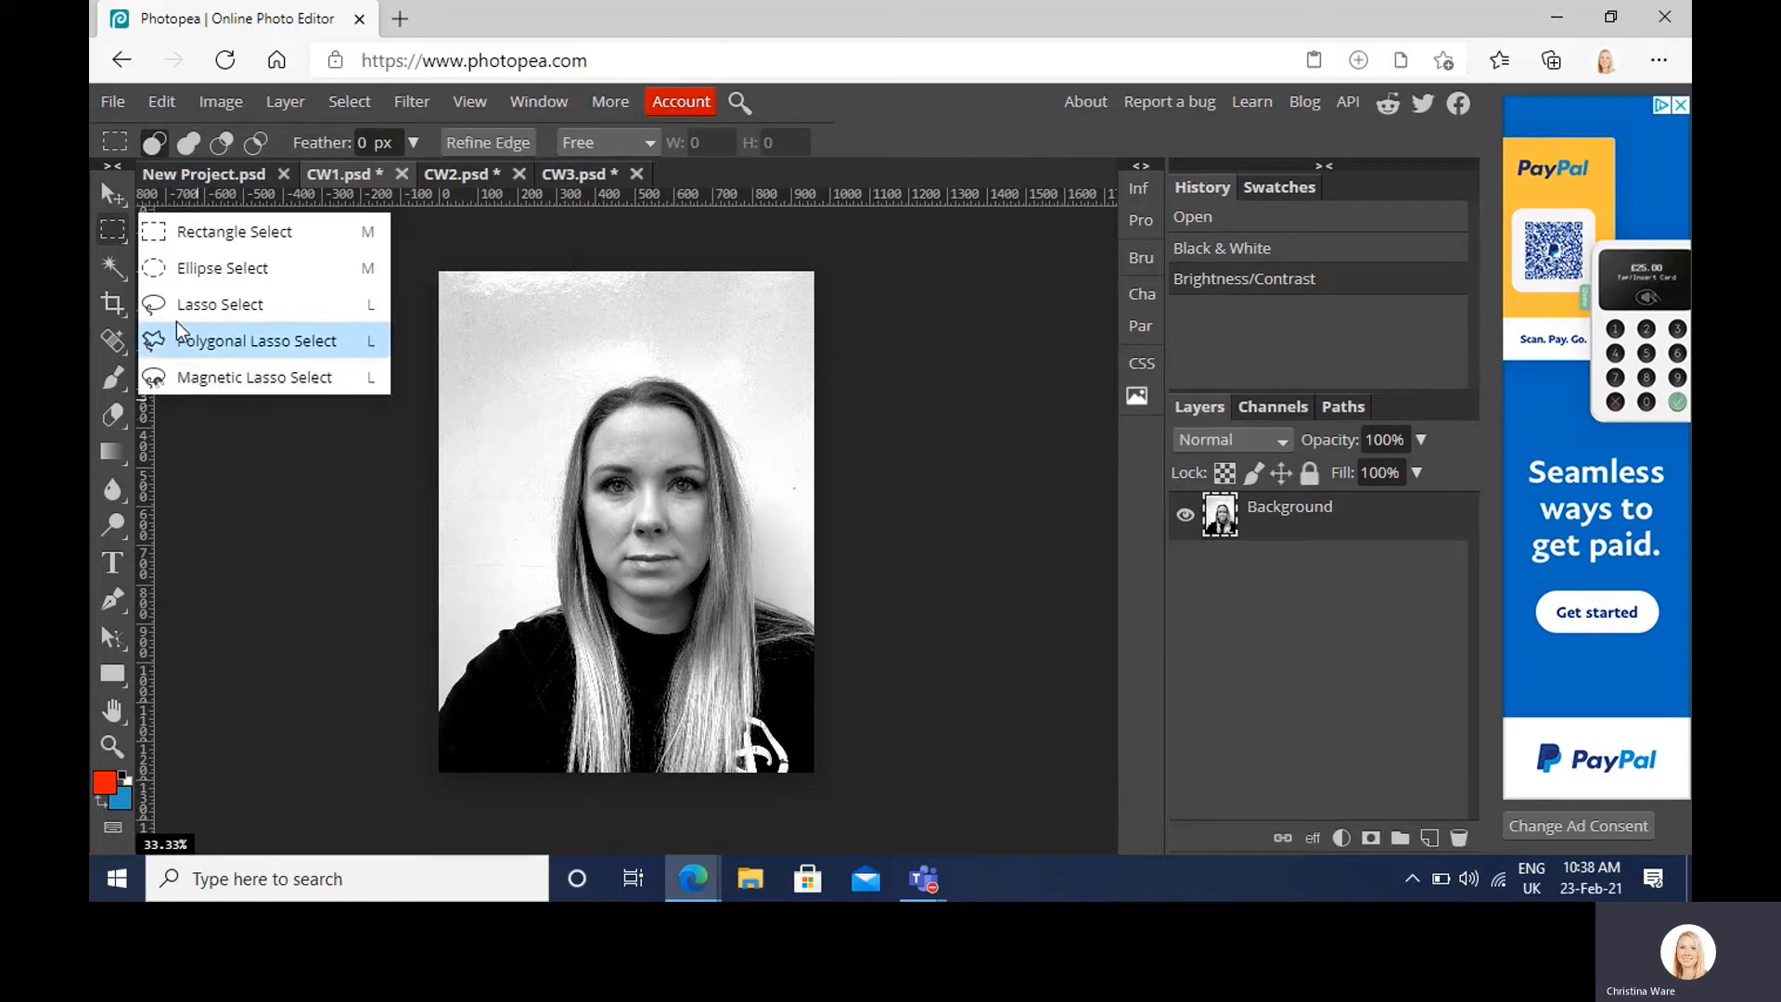
# Step: Select a rectangle around CW1's left eye and paste it onto the New Project page
pyautogui.click(282, 243)
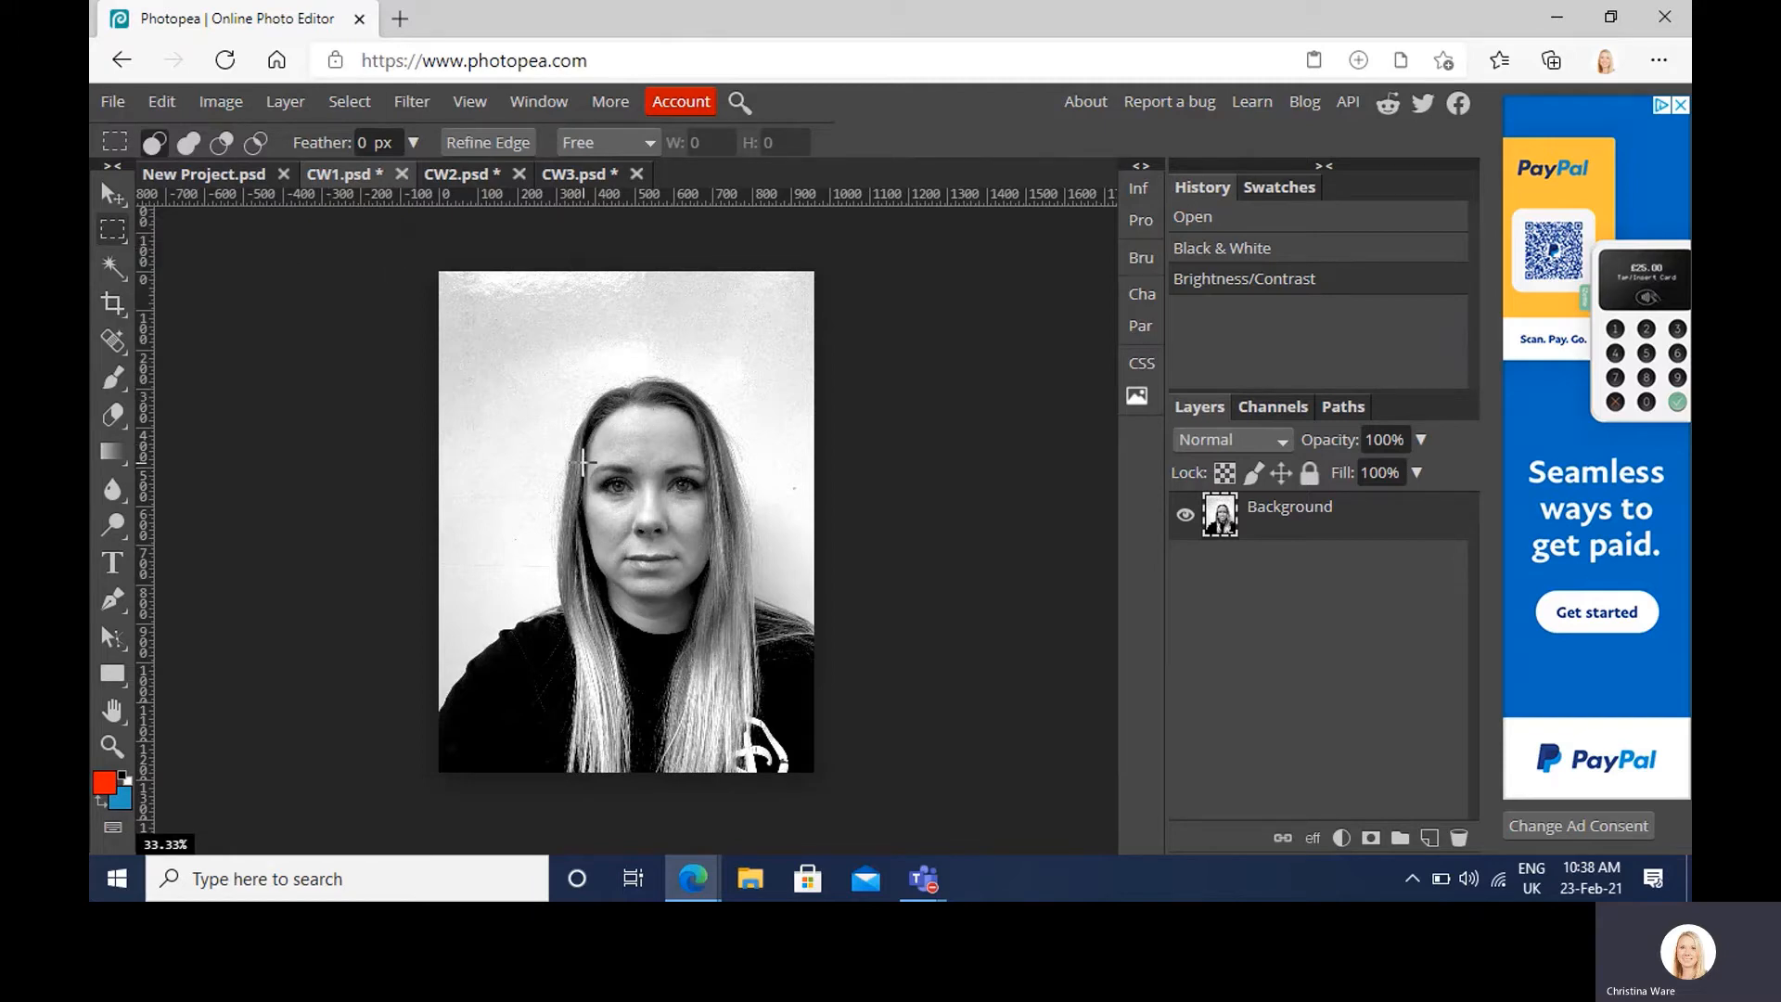
pyautogui.moveTo(583, 462); pyautogui.dragTo(642, 502)
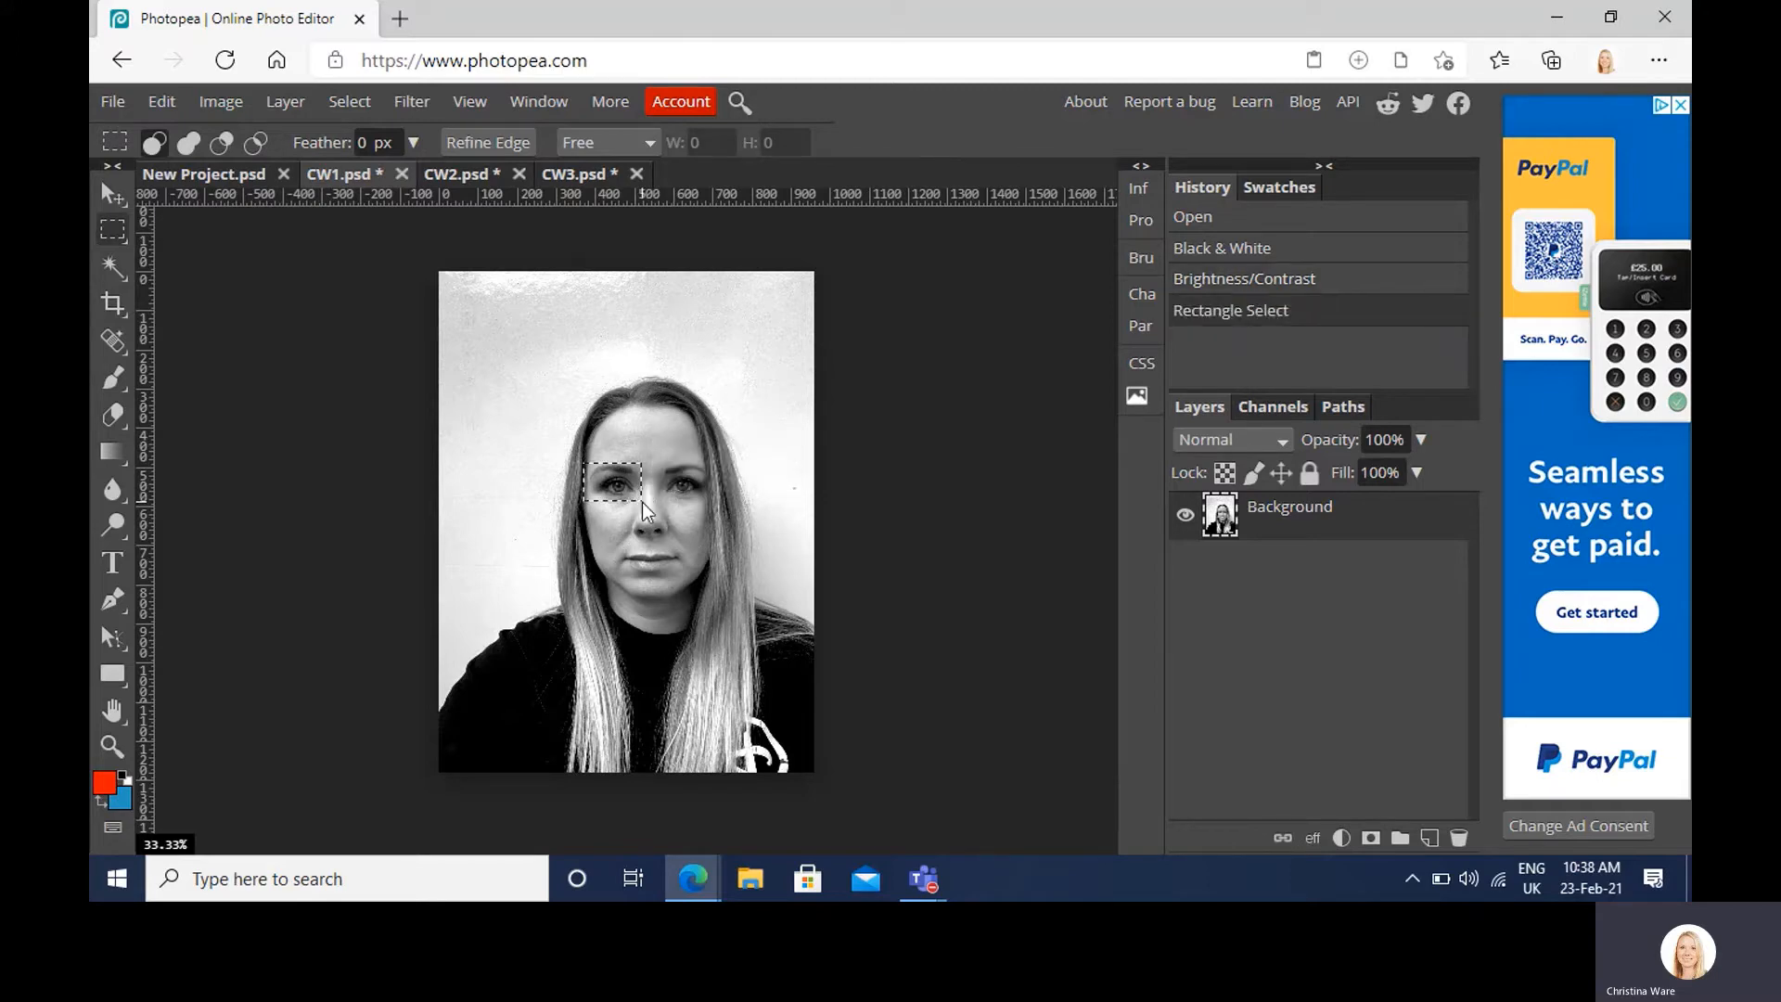
pyautogui.click(238, 171)
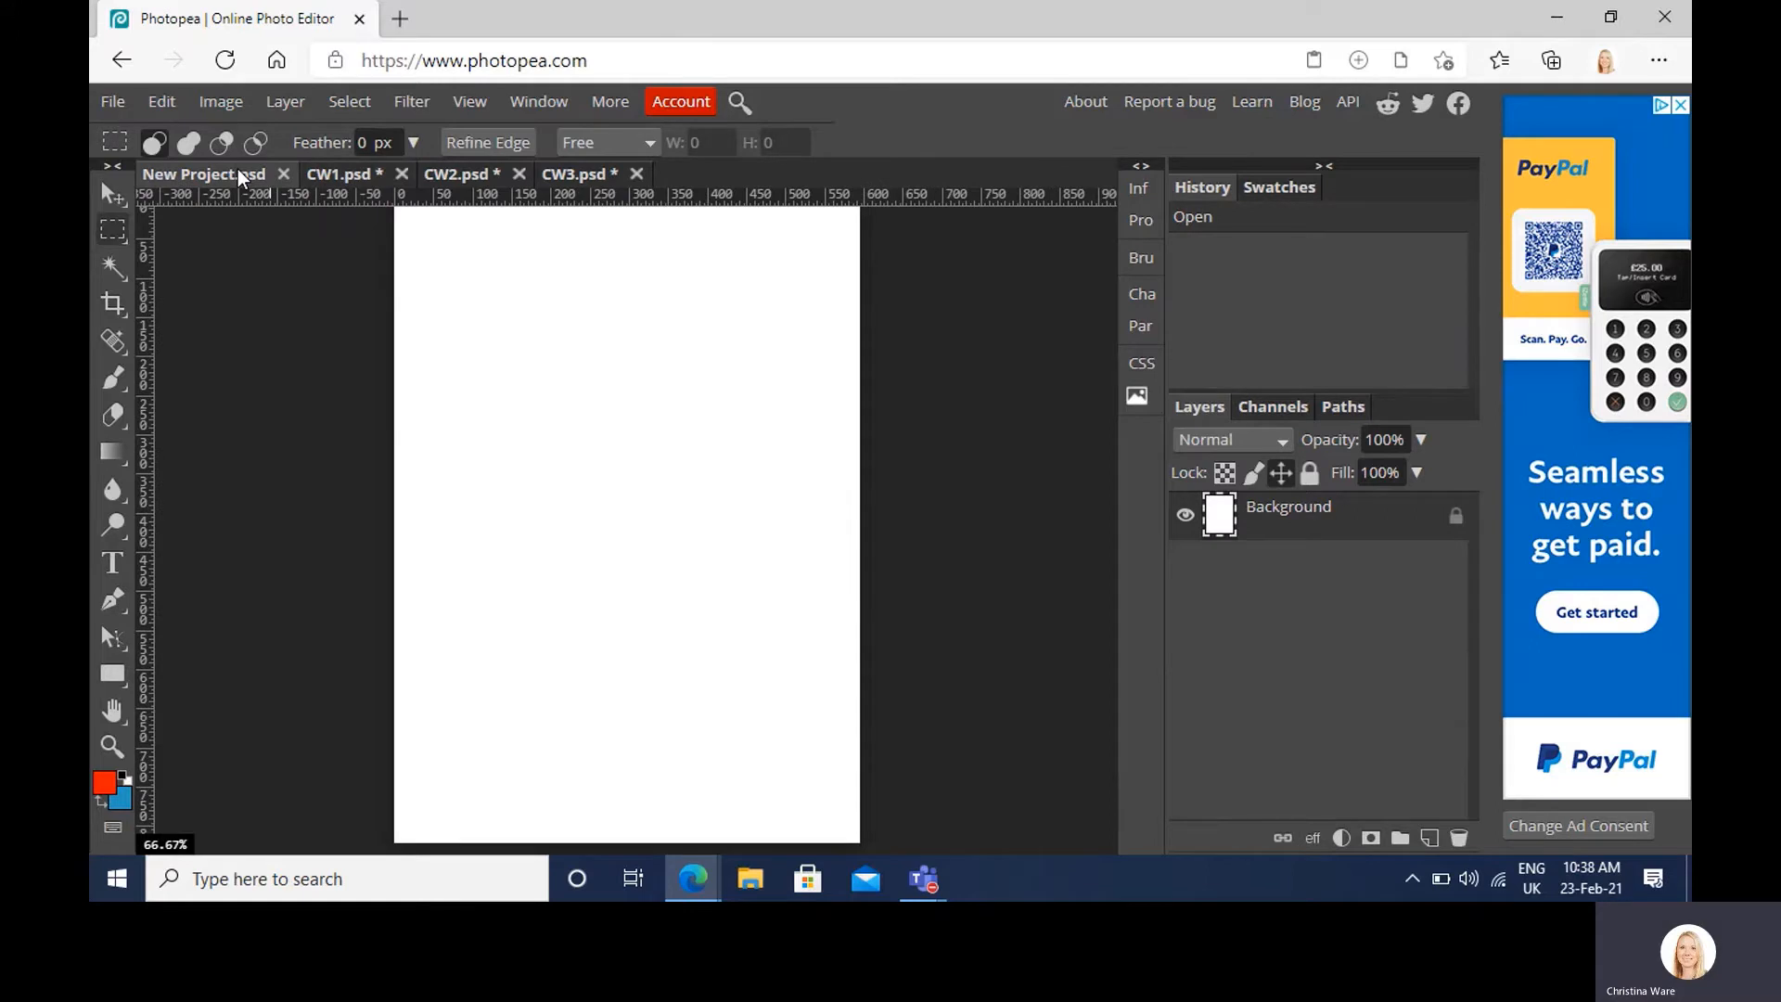
pyautogui.hotkey('ctrl', 'v')
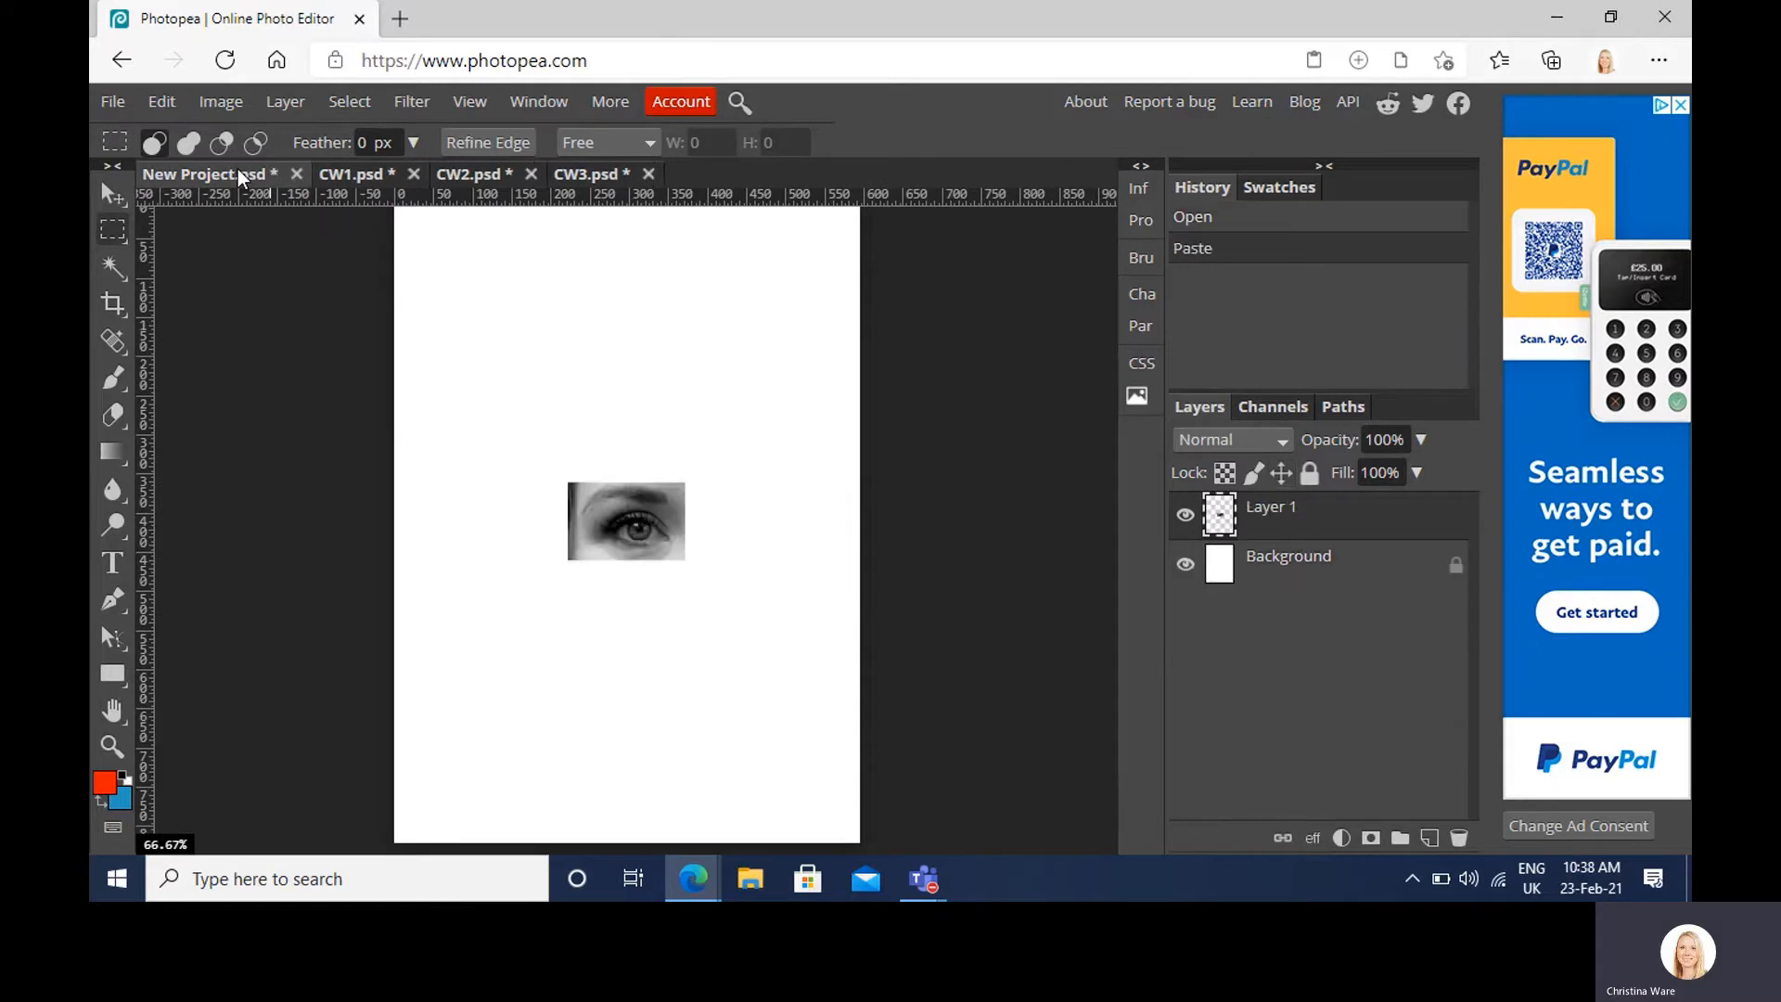
# Step: Move the eye fragment to the upper left of the page and enlarge it
pyautogui.click(112, 194)
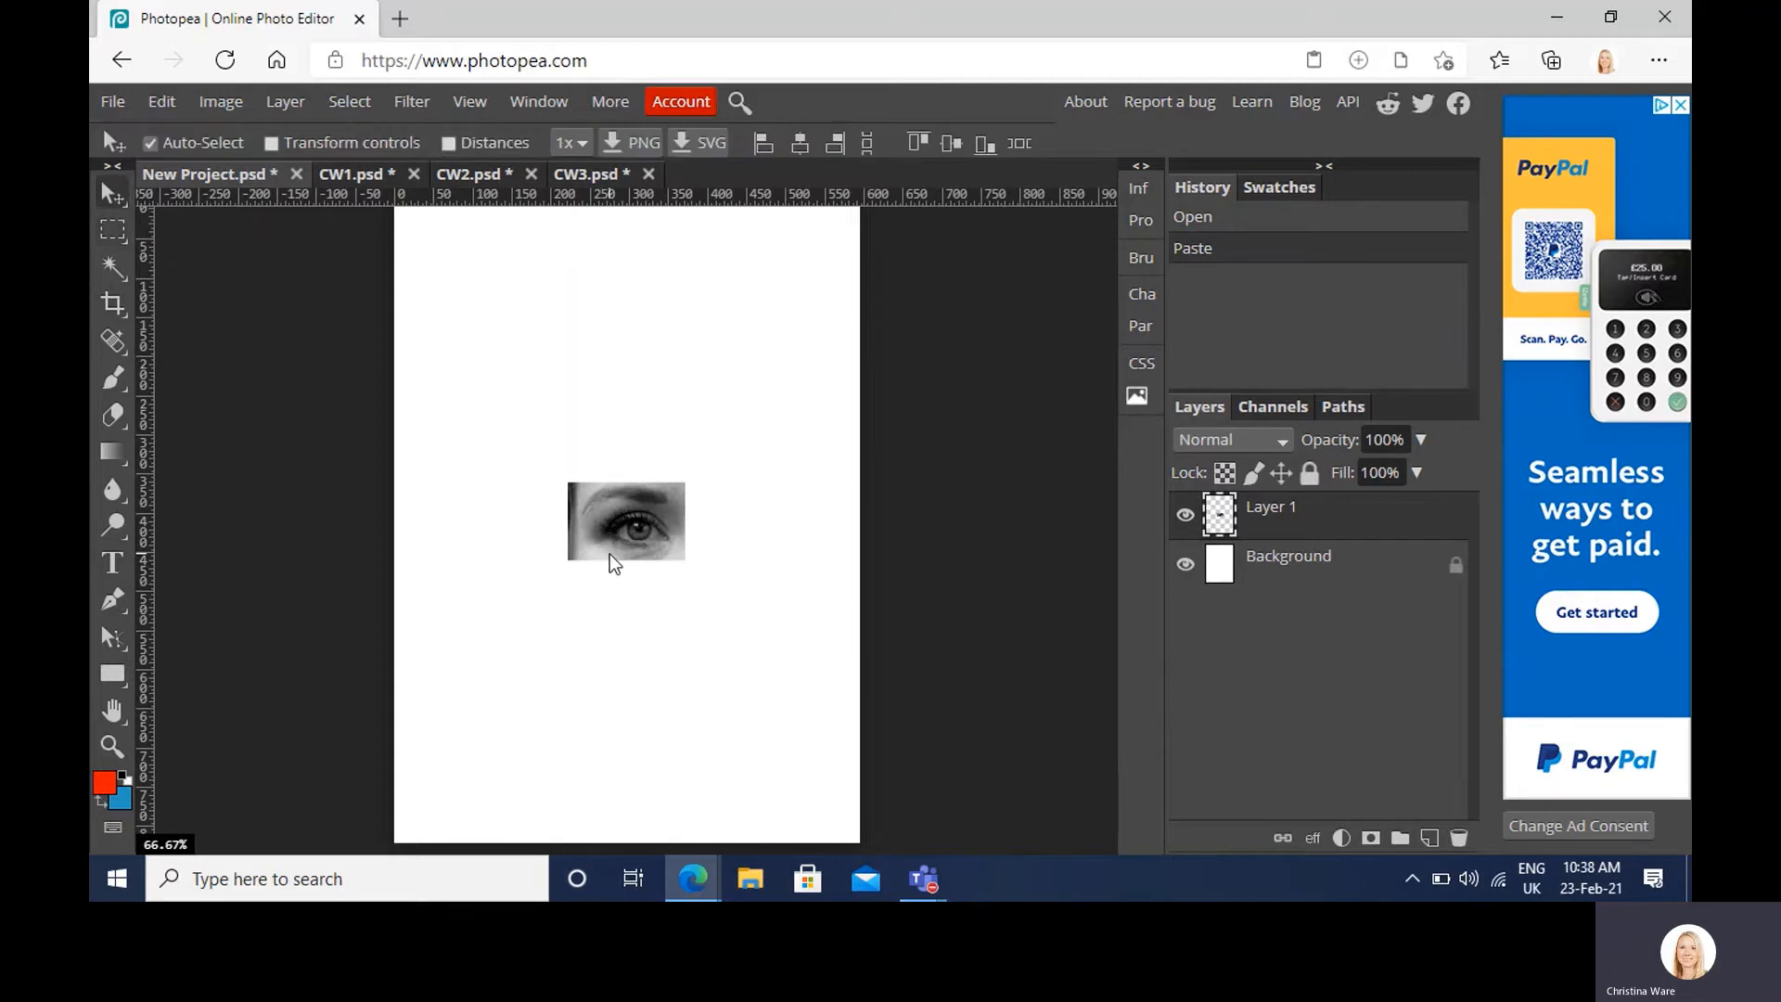
pyautogui.moveTo(609, 554); pyautogui.dragTo(514, 432)
pyautogui.moveTo(549, 445); pyautogui.dragTo(545, 449)
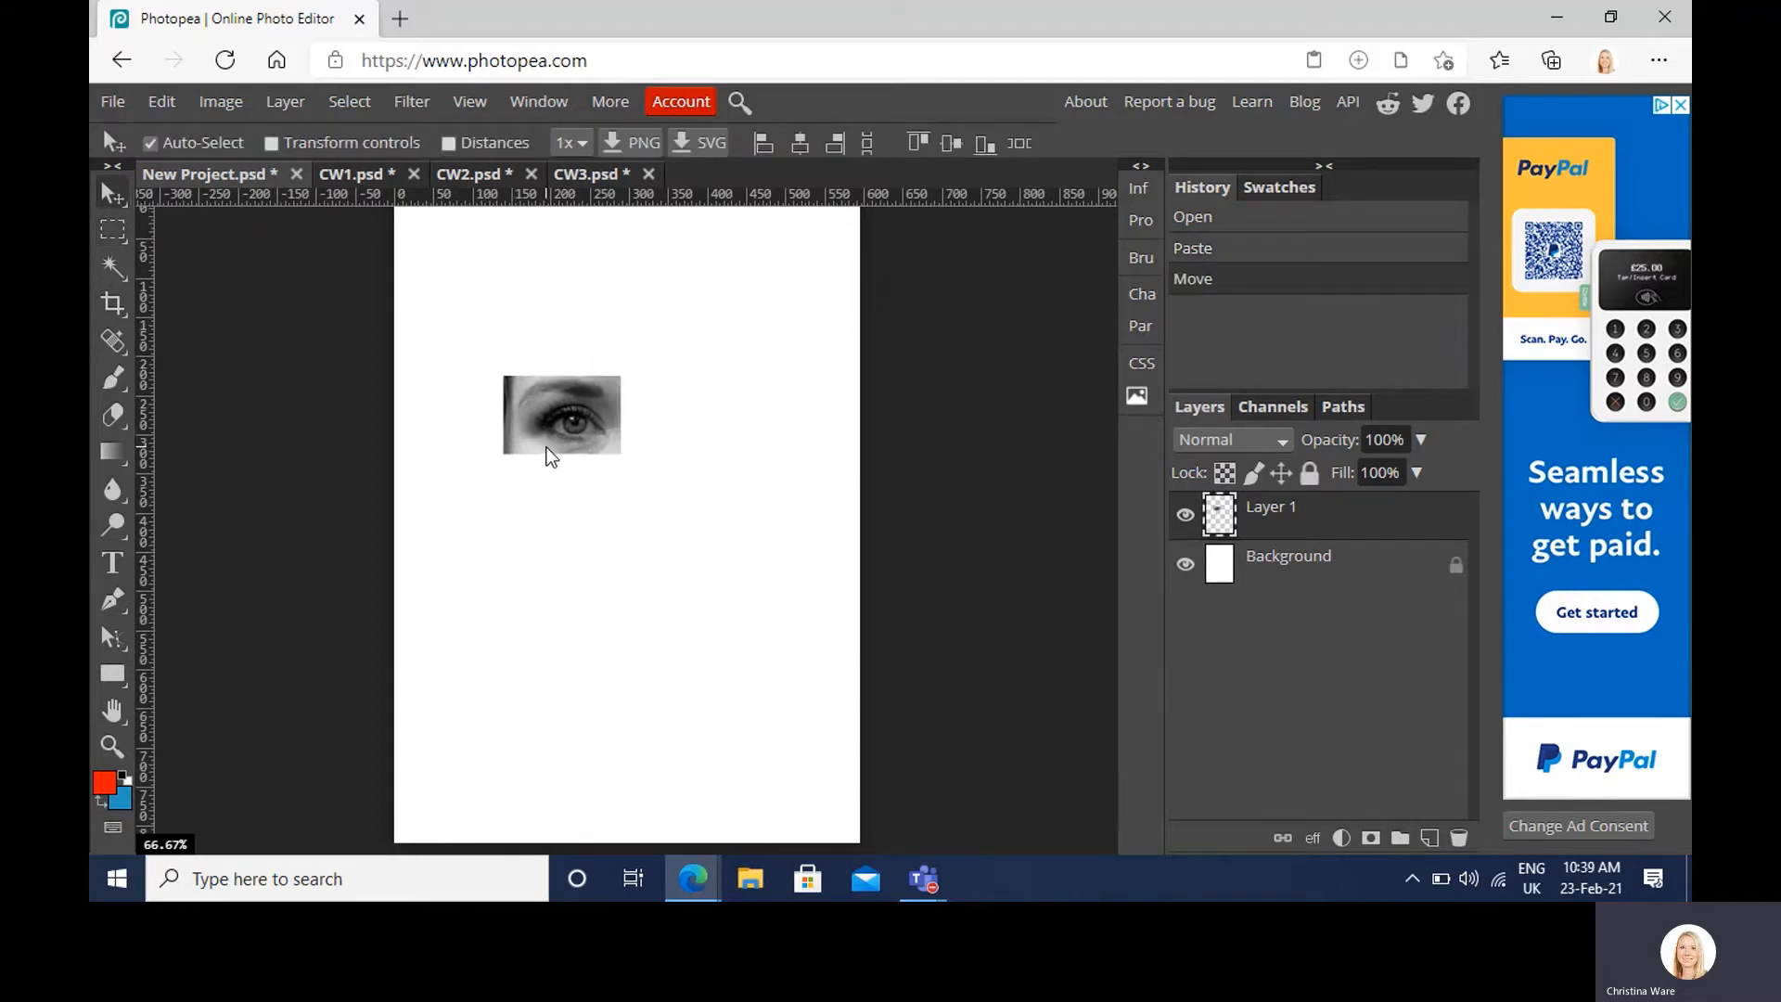
pyautogui.hotkey('ctrl', 't')
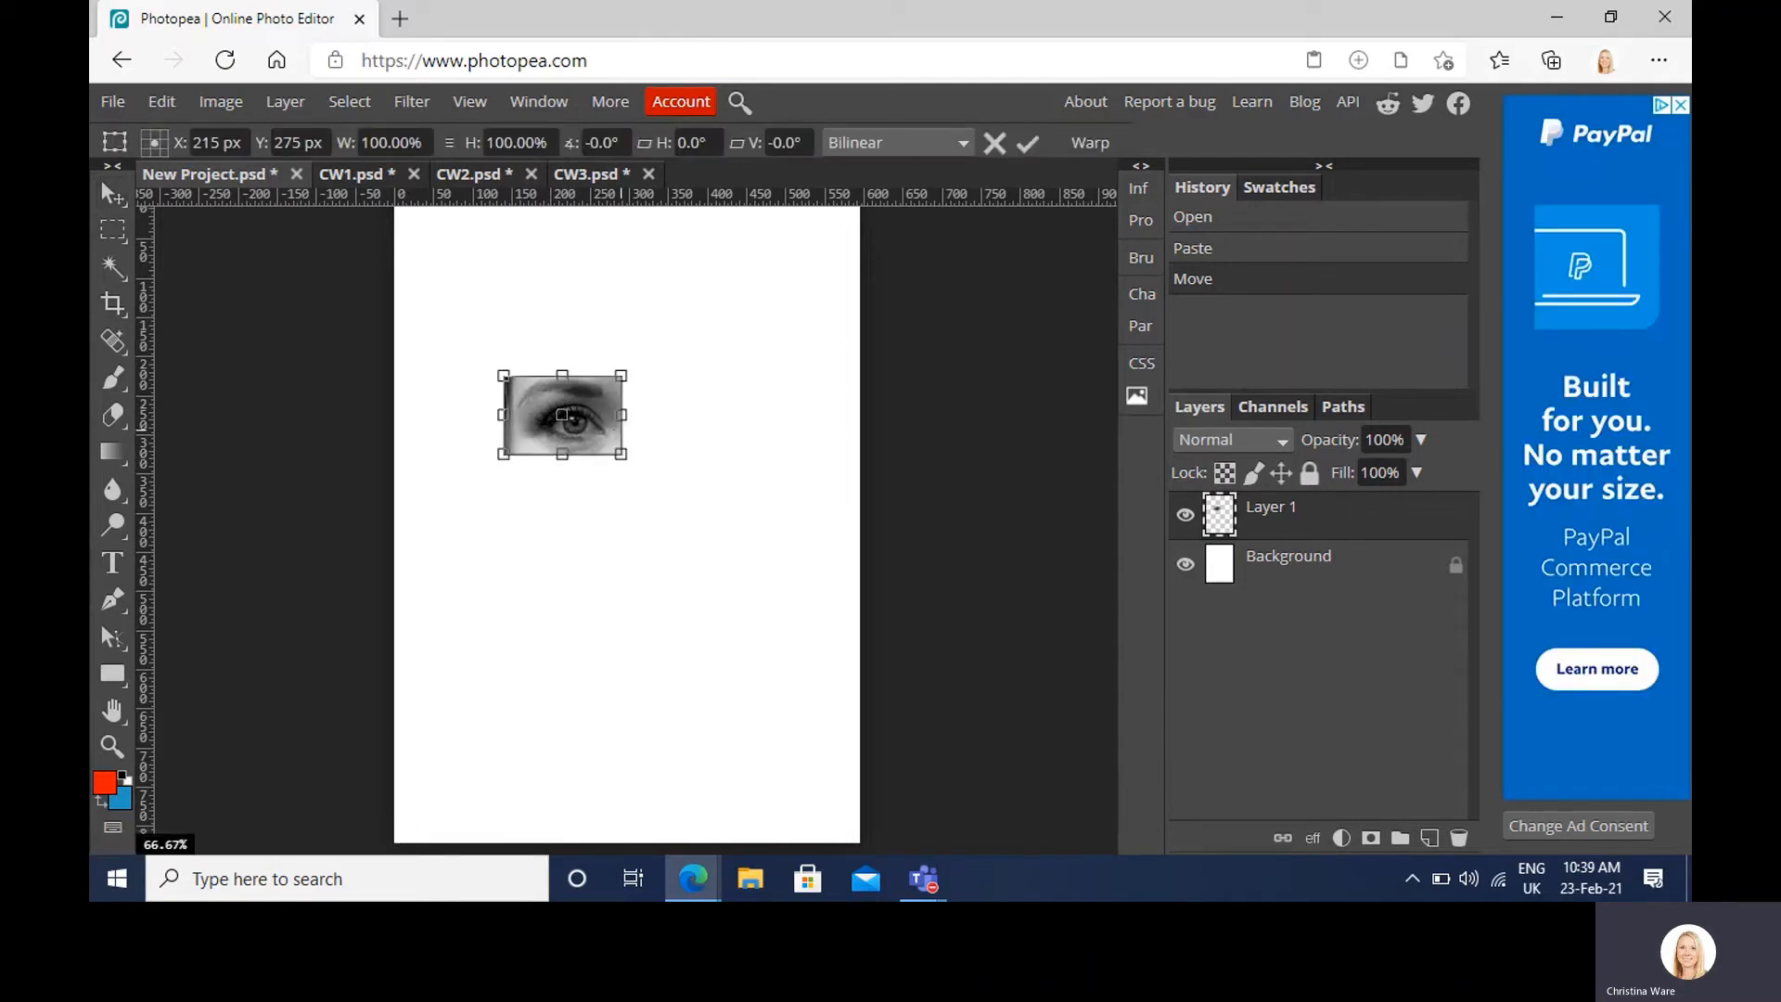
pyautogui.moveTo(625, 455); pyautogui.dragTo(637, 492)
pyautogui.press('Return')
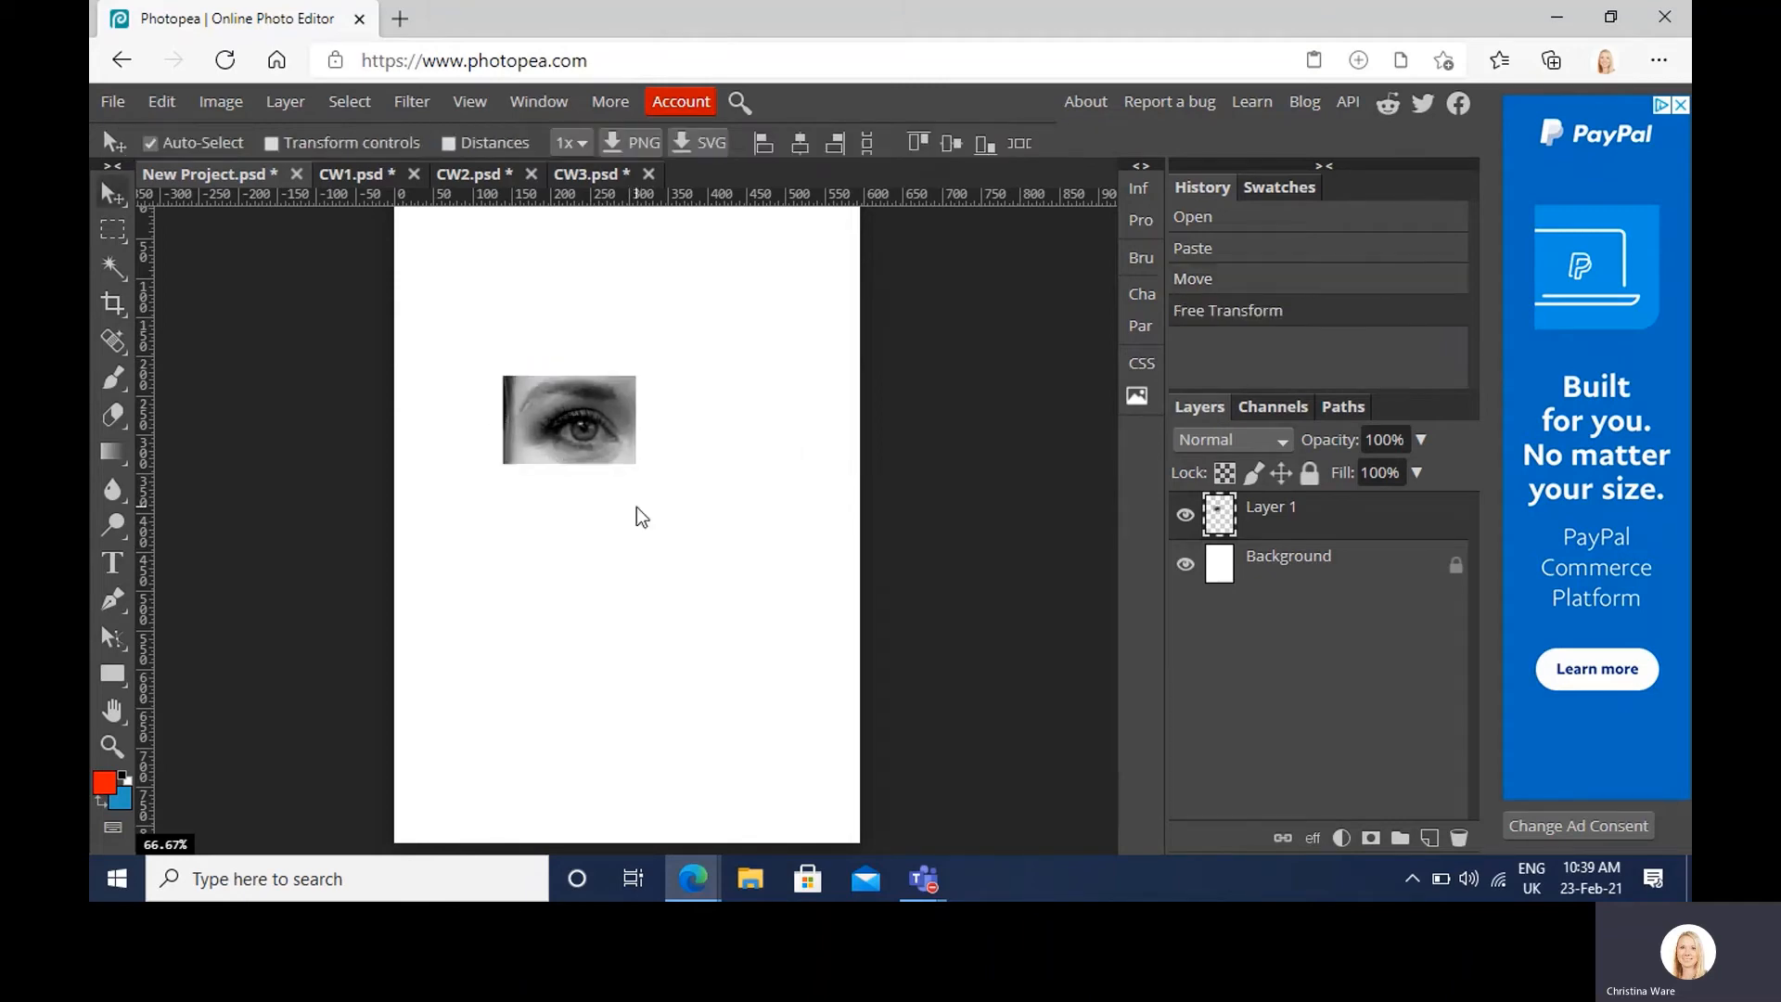
pyautogui.click(581, 182)
# Step: Select CW1's forehead and hairline and paste it into New Project
pyautogui.click(471, 167)
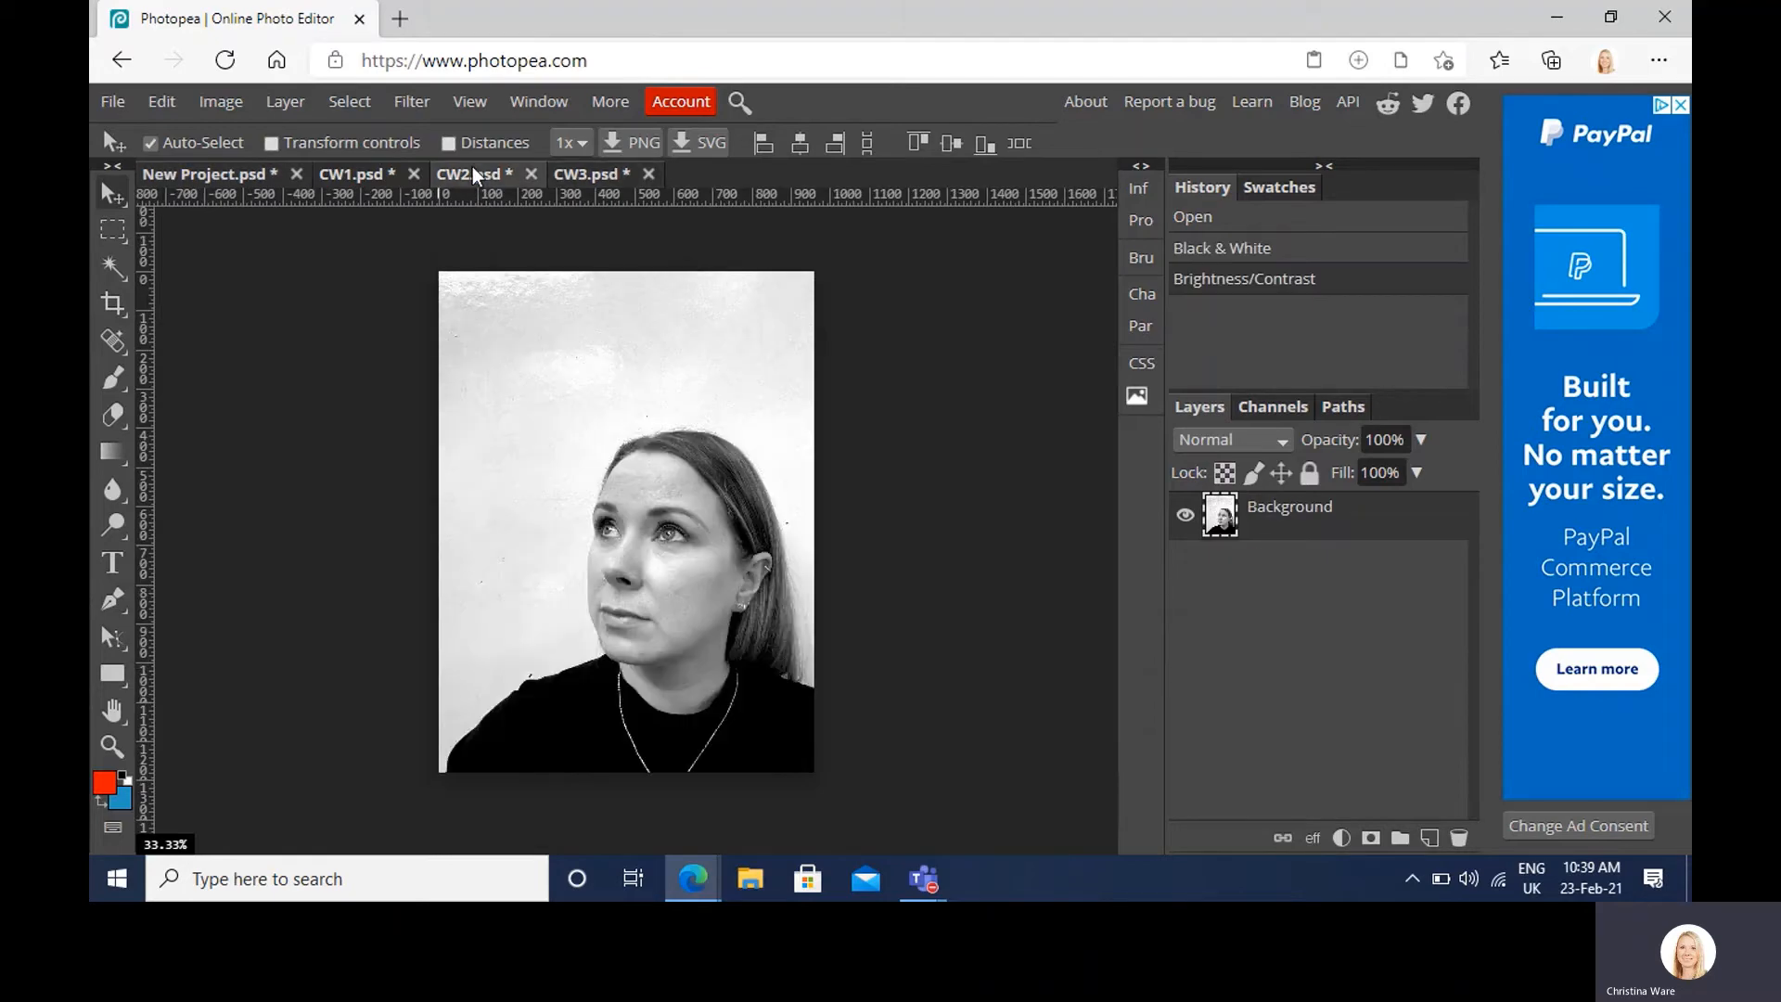
pyautogui.click(372, 176)
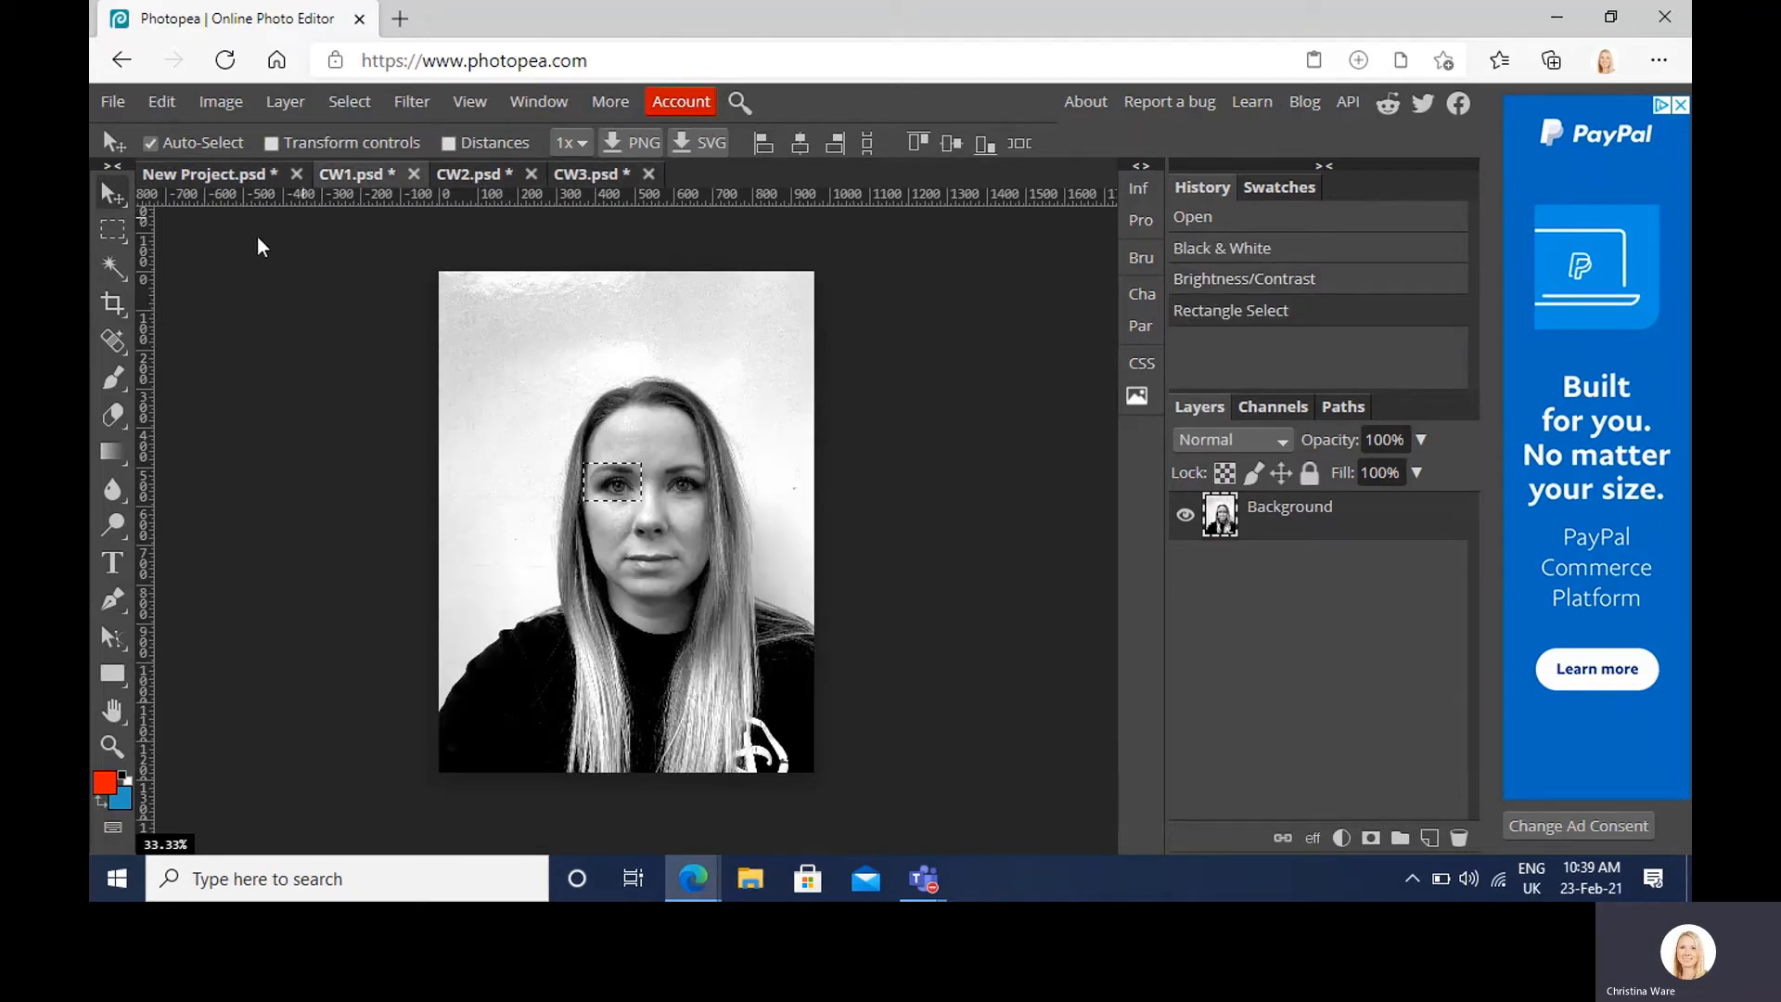
pyautogui.click(115, 232)
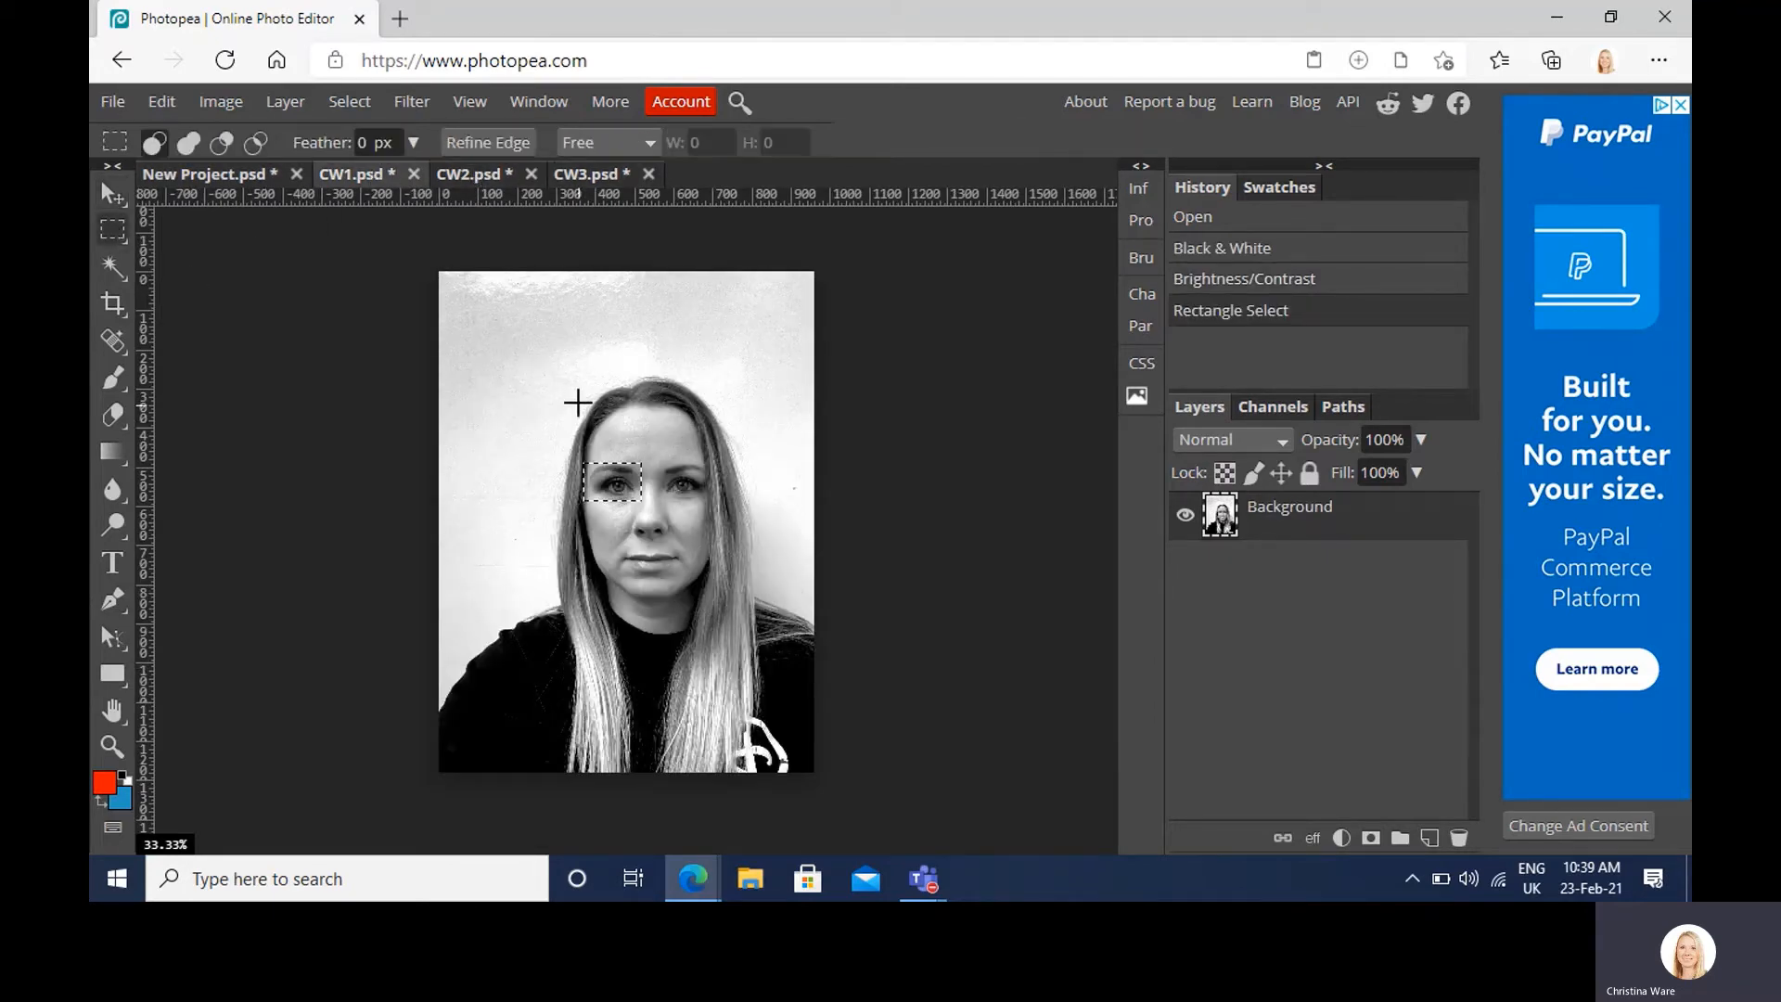
pyautogui.moveTo(574, 382); pyautogui.dragTo(697, 433)
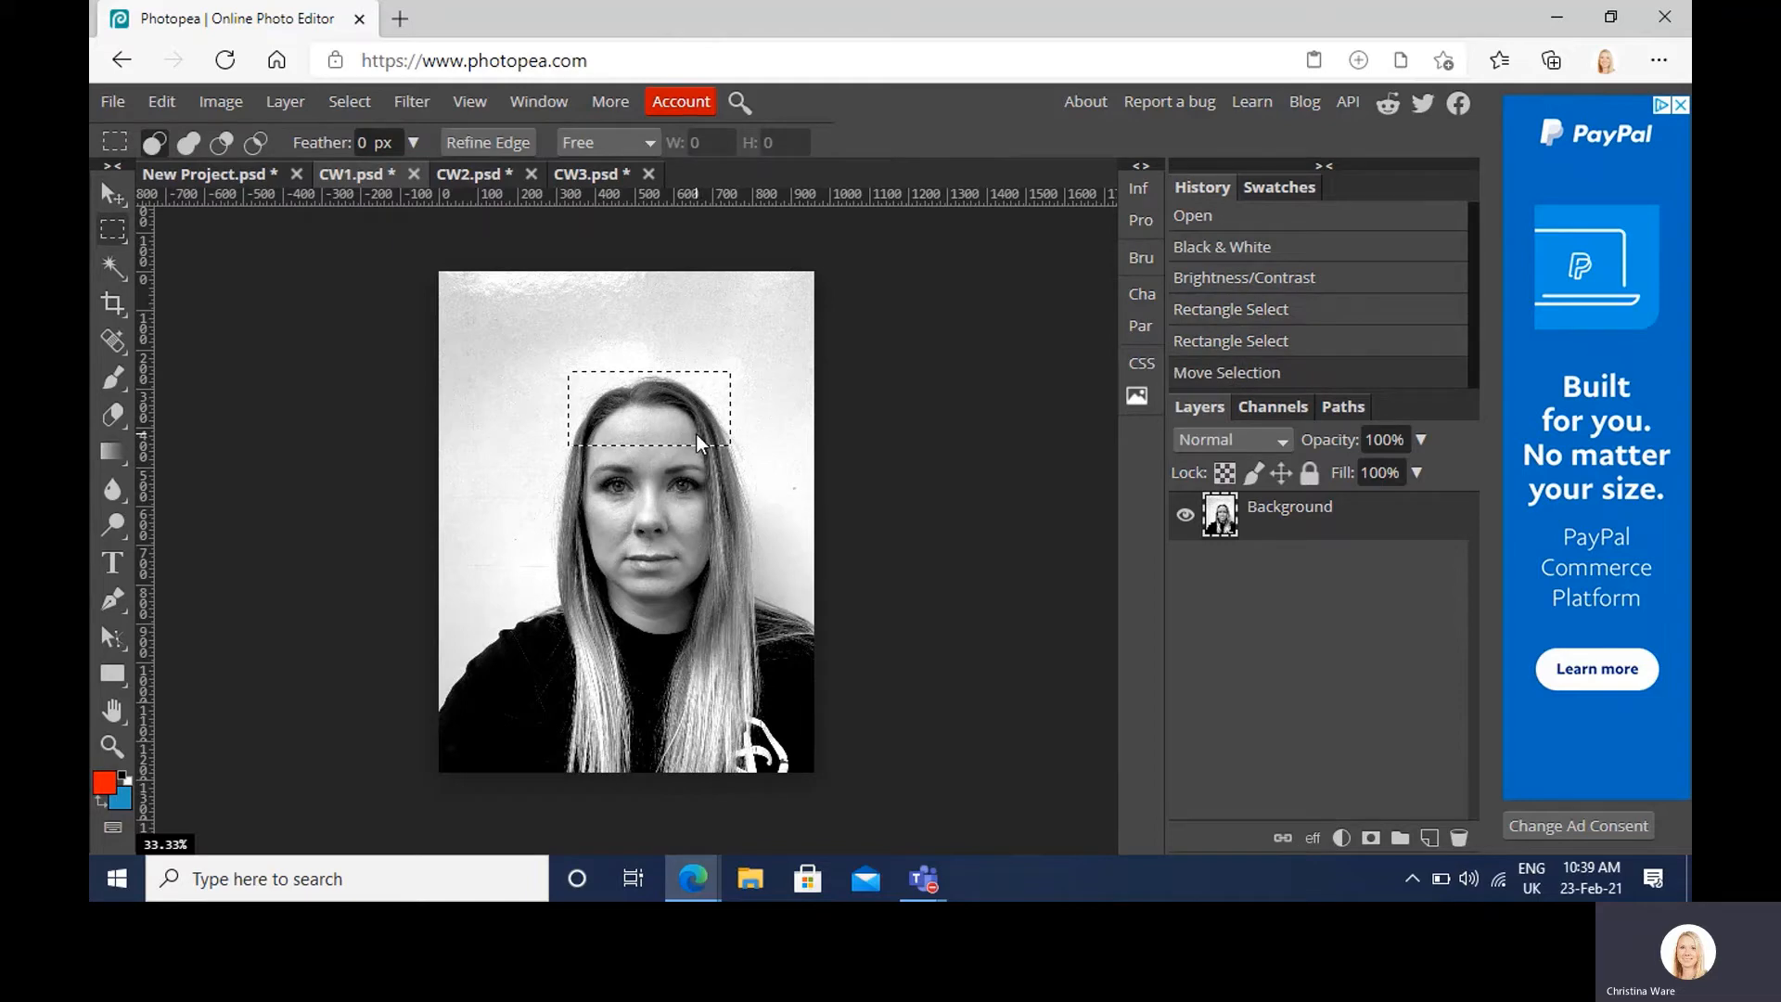
pyautogui.click(227, 175)
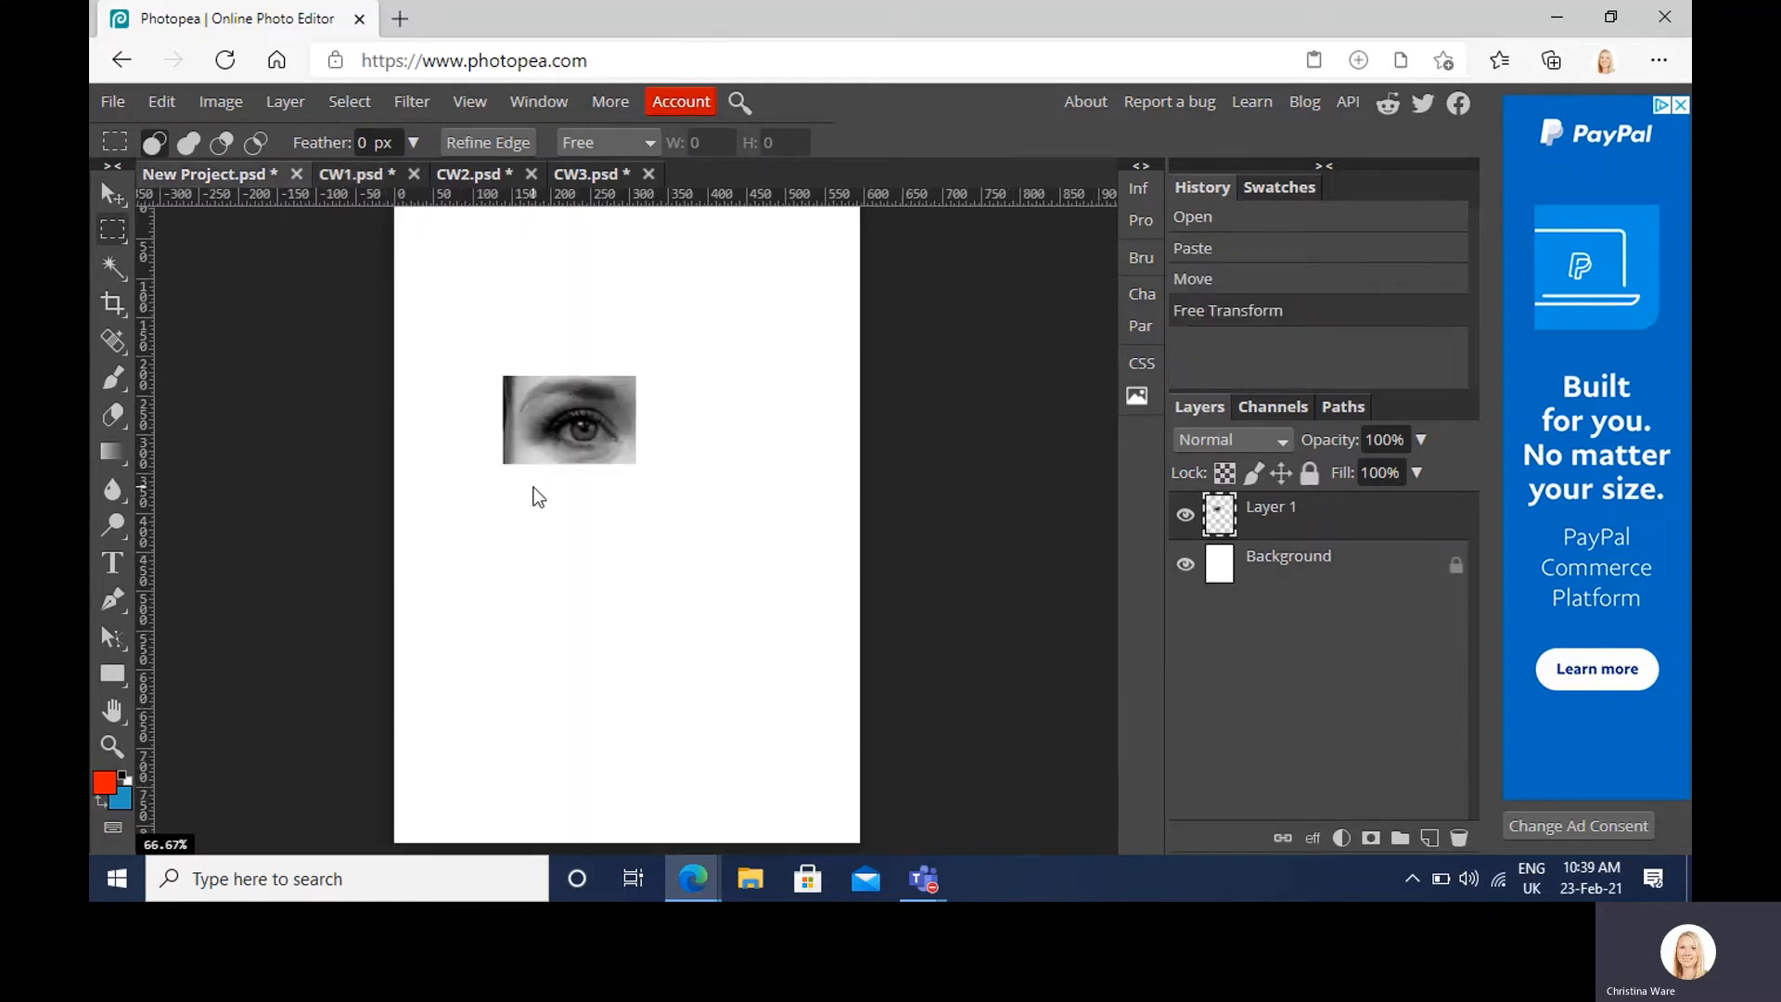
pyautogui.hotkey('ctrl', 'v')
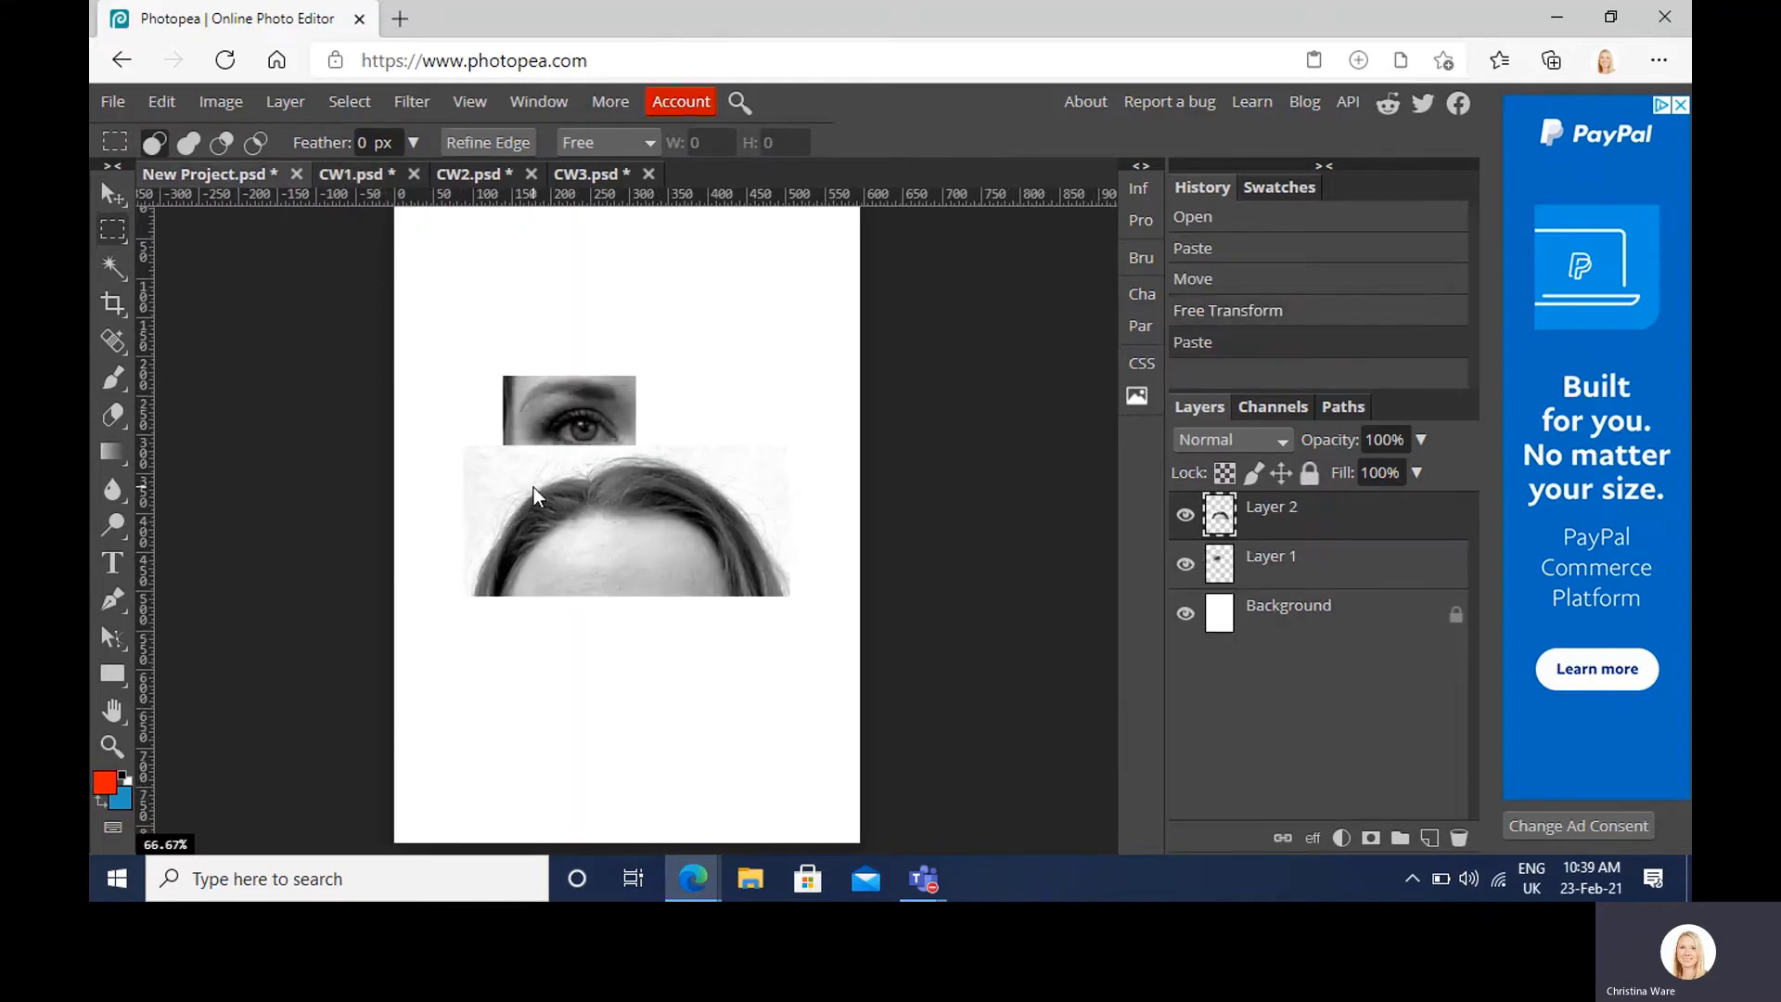
# Step: Place the forehead fragment above the eye and stack the eye layer over it
pyautogui.click(112, 195)
pyautogui.moveTo(638, 518); pyautogui.dragTo(650, 321)
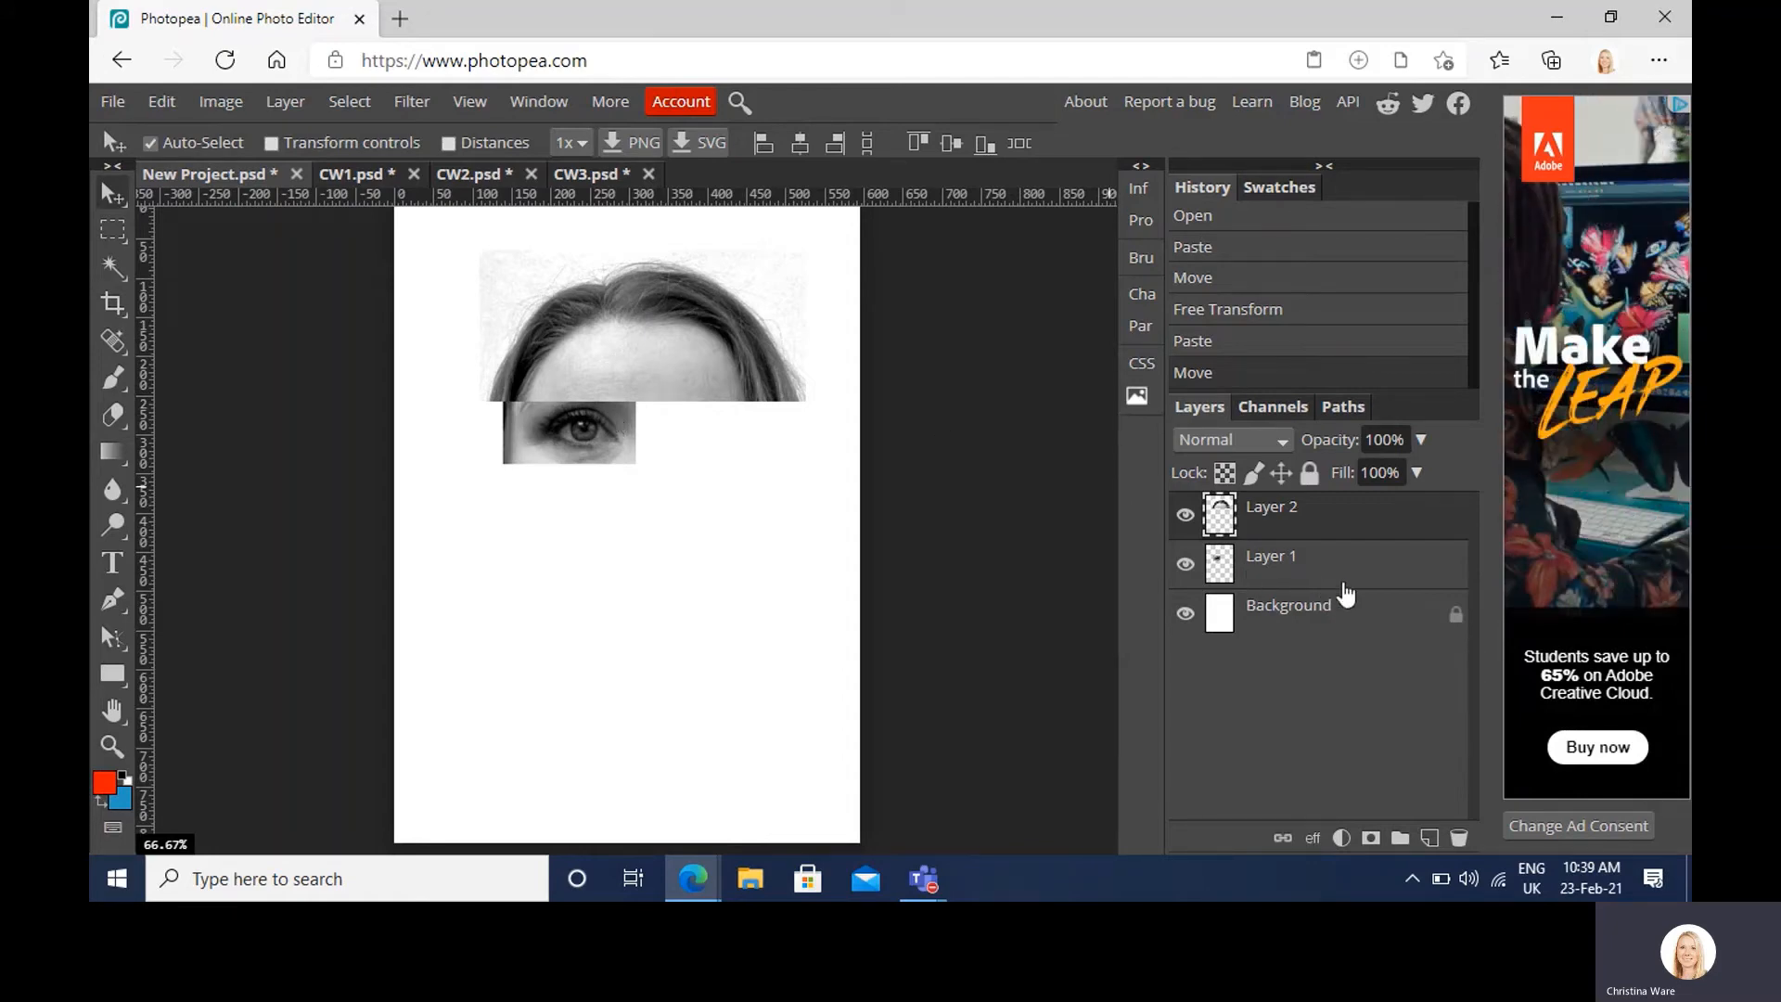
pyautogui.moveTo(1335, 561); pyautogui.dragTo(1337, 516)
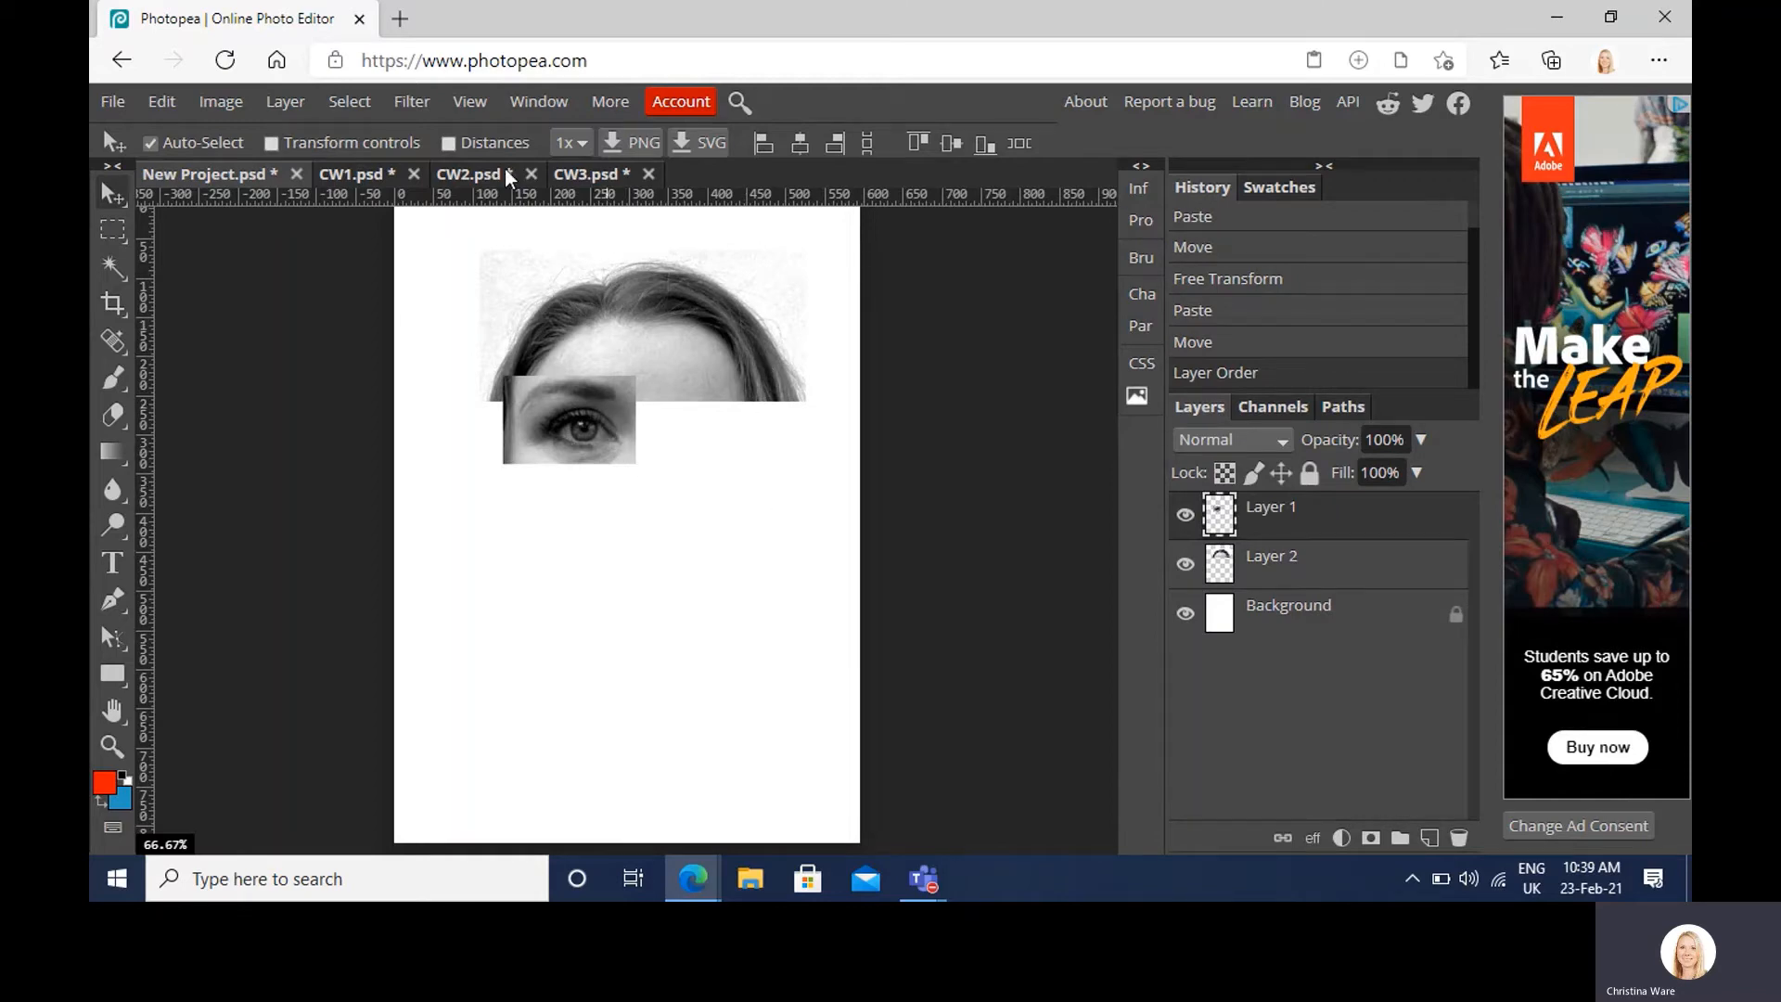
pyautogui.click(573, 176)
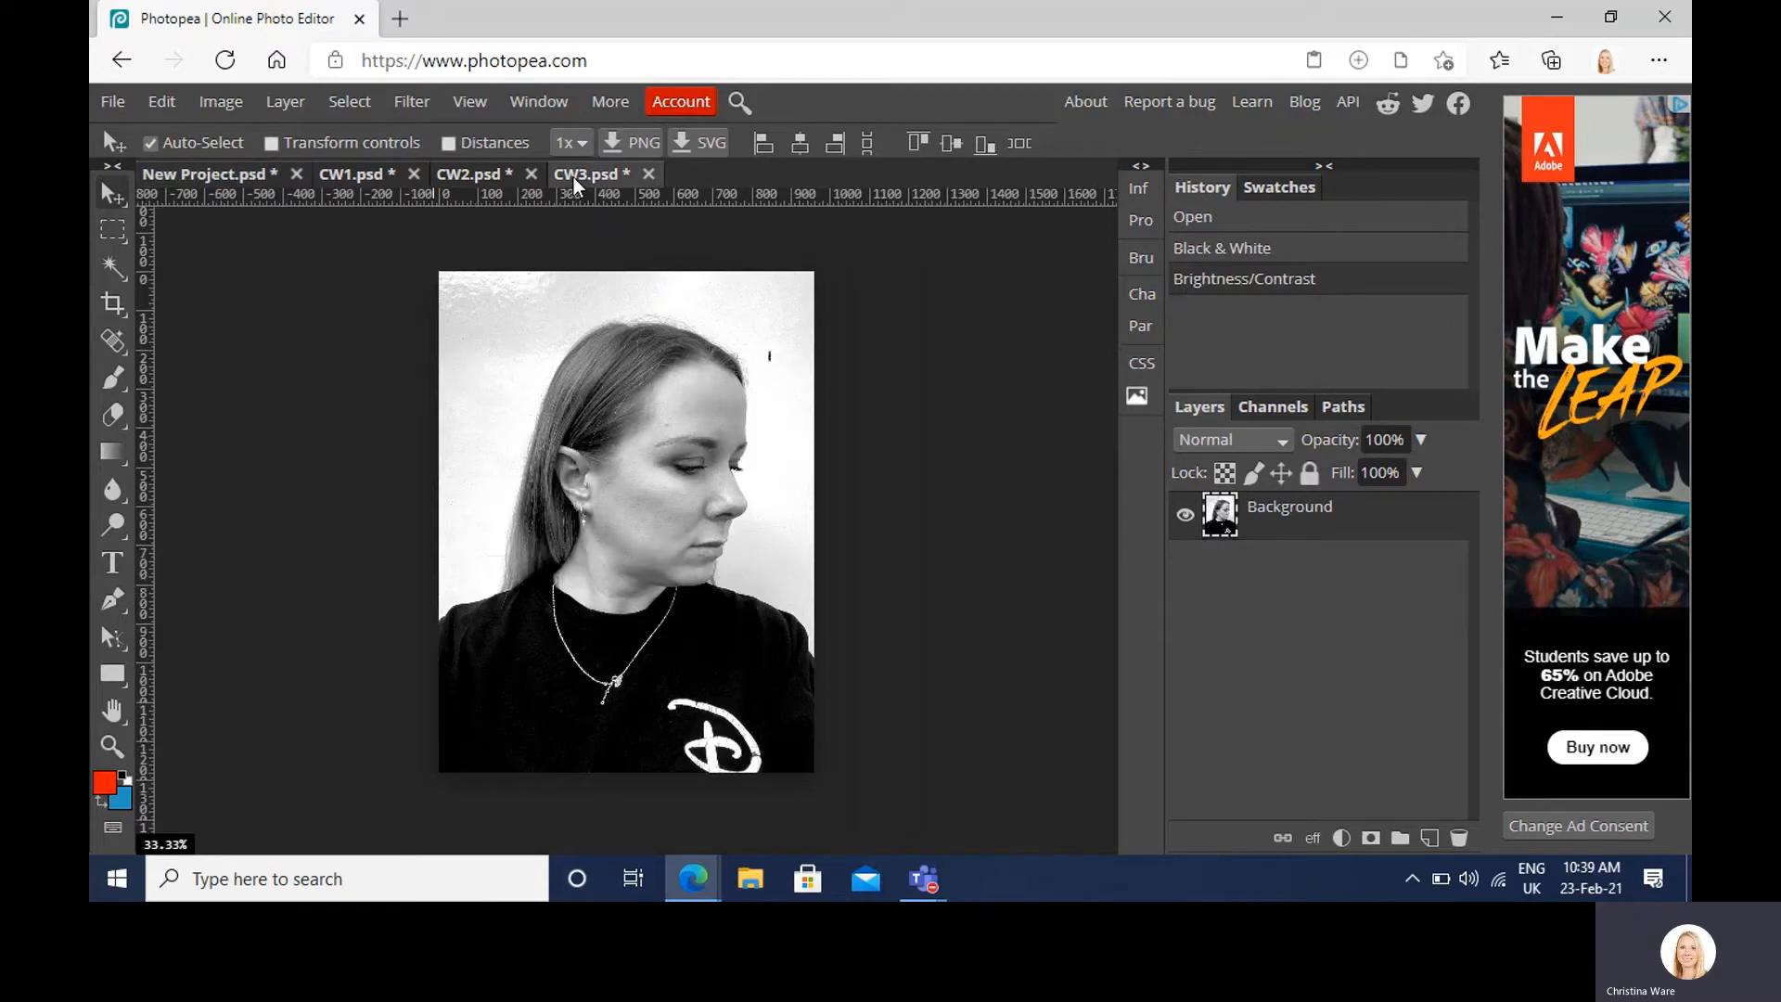
# Step: Select the closed eye in CW3 and paste it into the collage
pyautogui.click(114, 229)
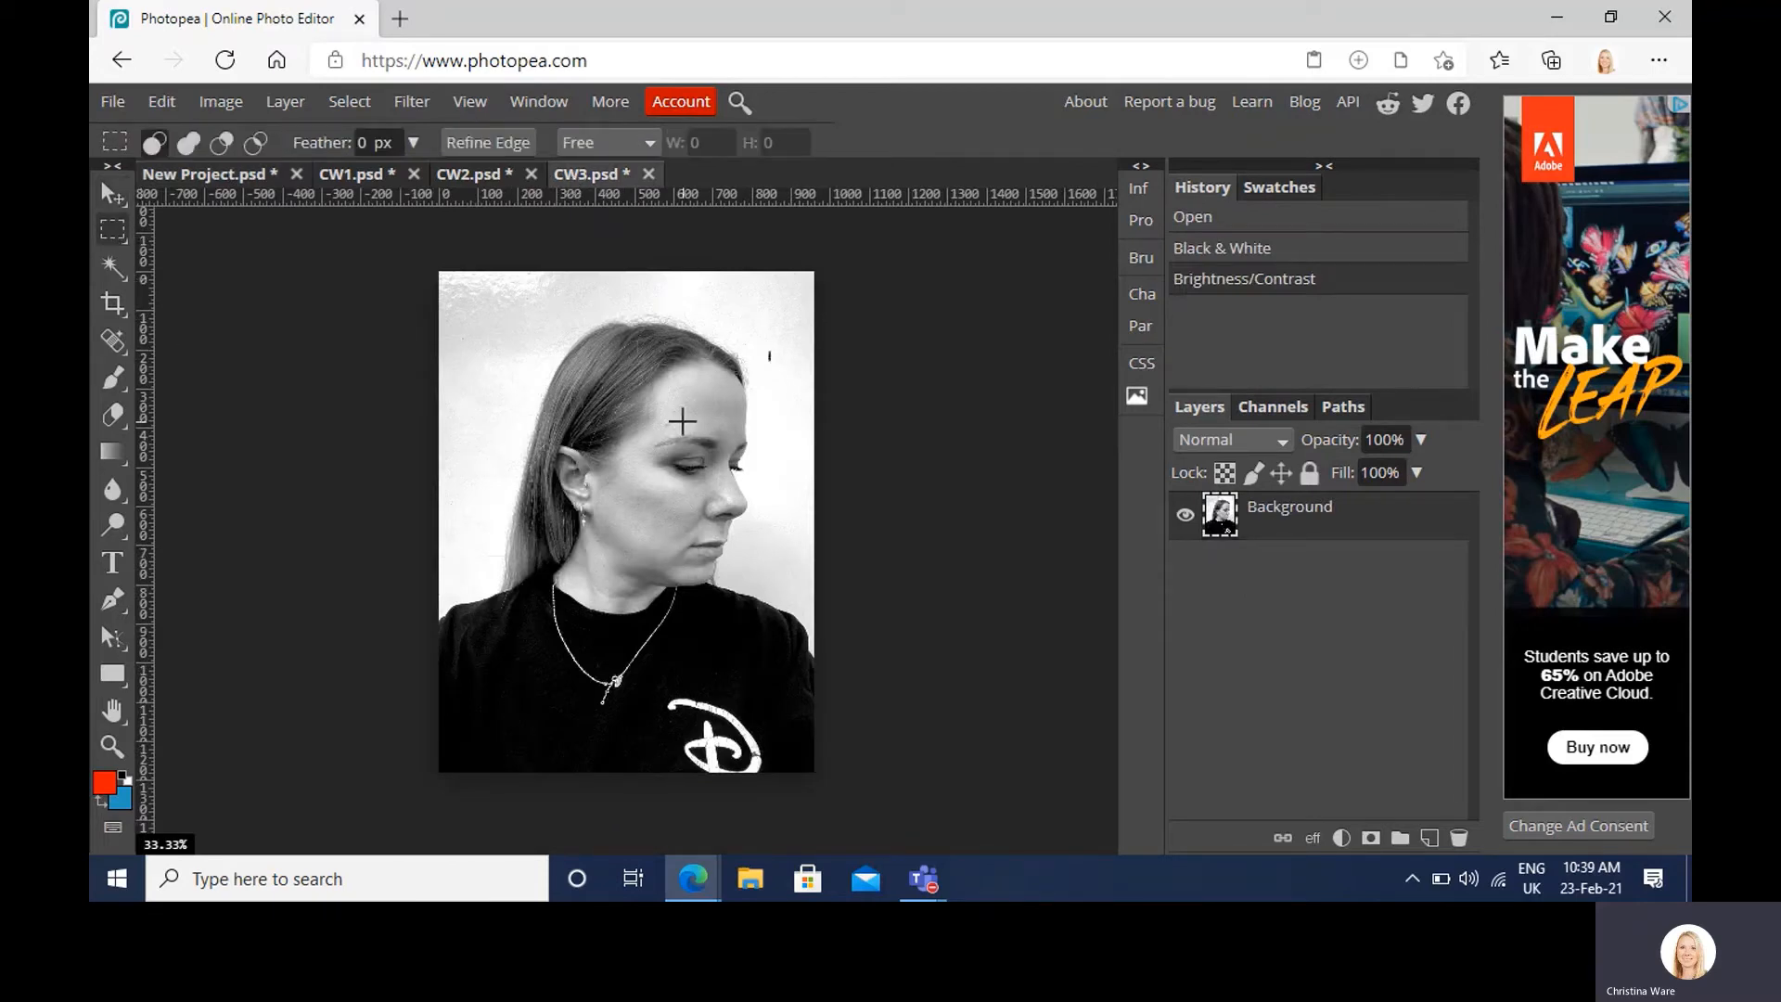
pyautogui.moveTo(643, 436); pyautogui.dragTo(725, 490)
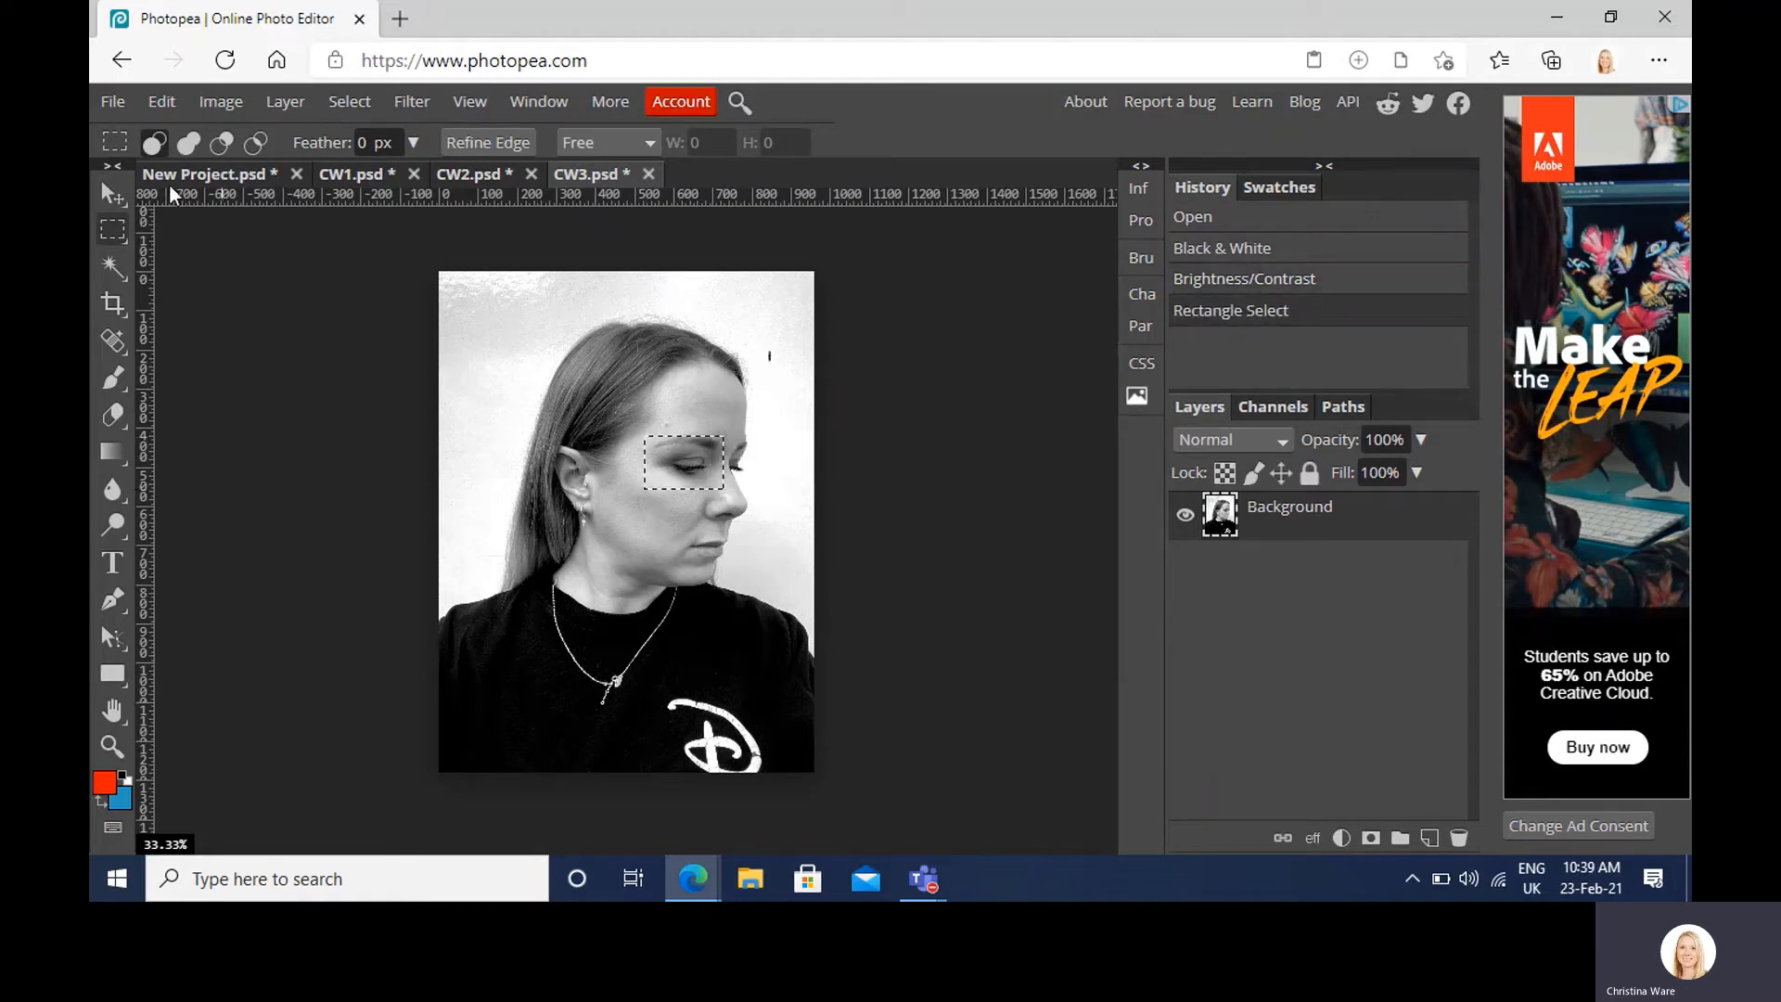
pyautogui.click(206, 176)
pyautogui.hotkey('ctrl', 'v')
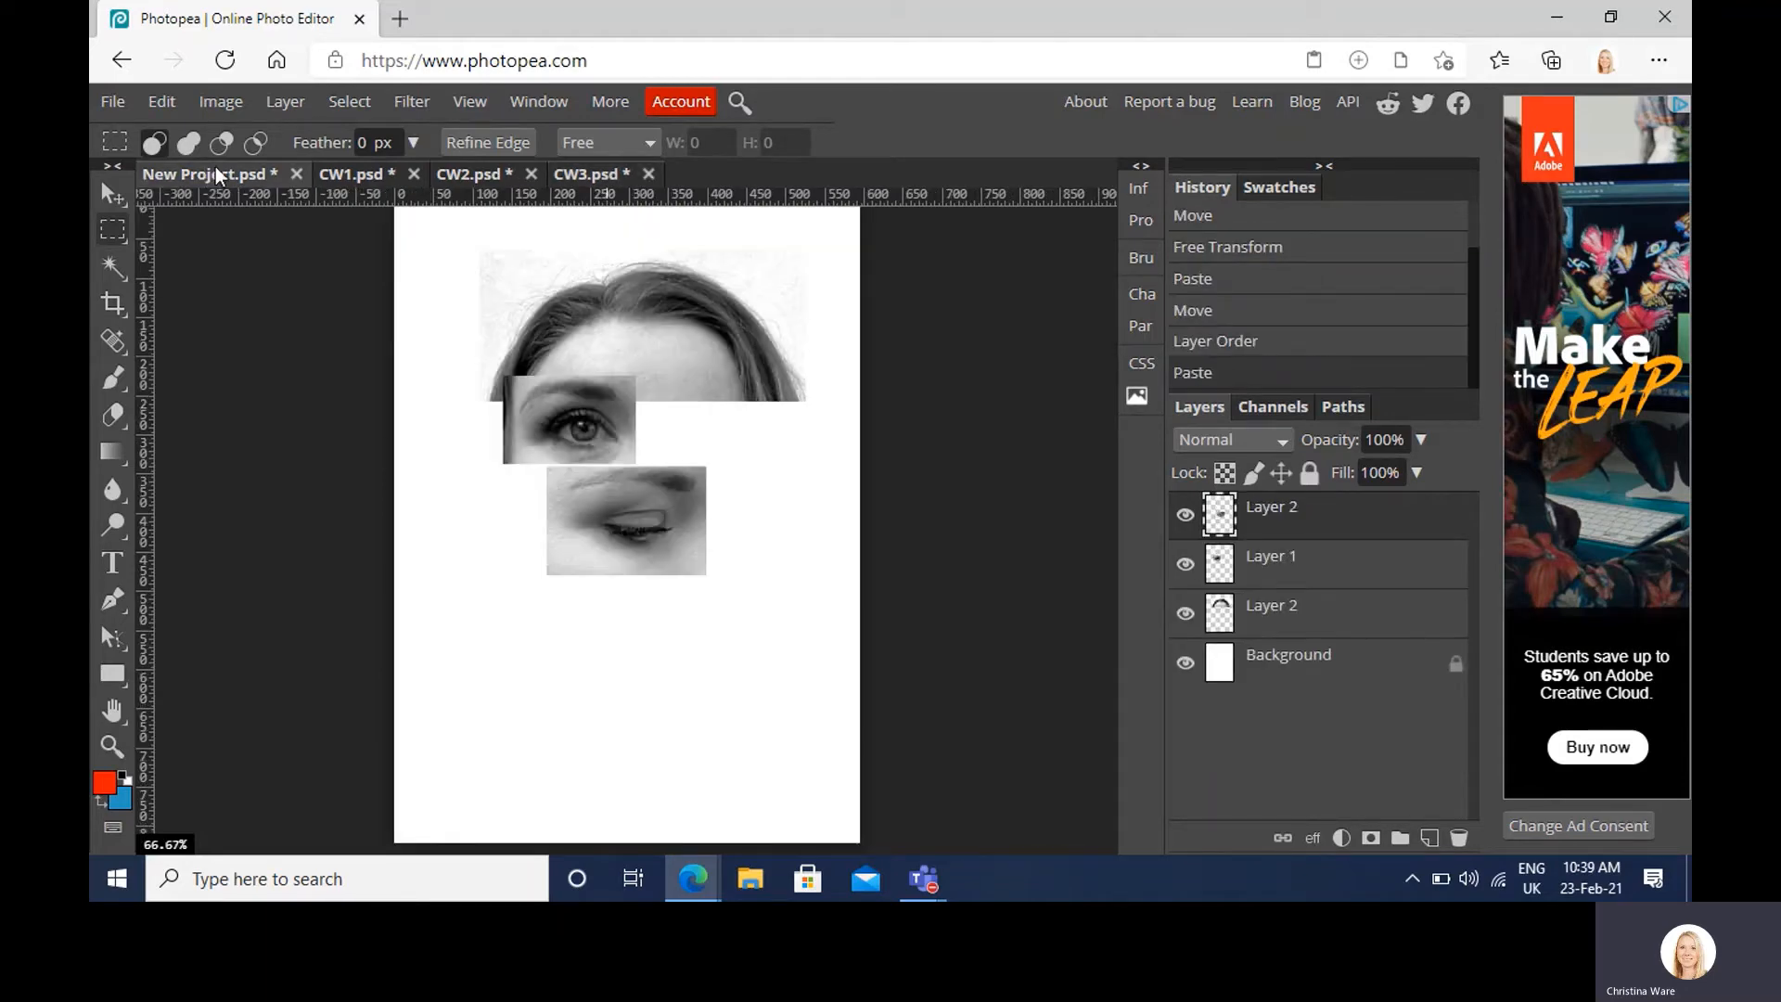
# Step: Move the closed-eye piece over the open eye's left edge and scale it to about 49%
pyautogui.click(111, 199)
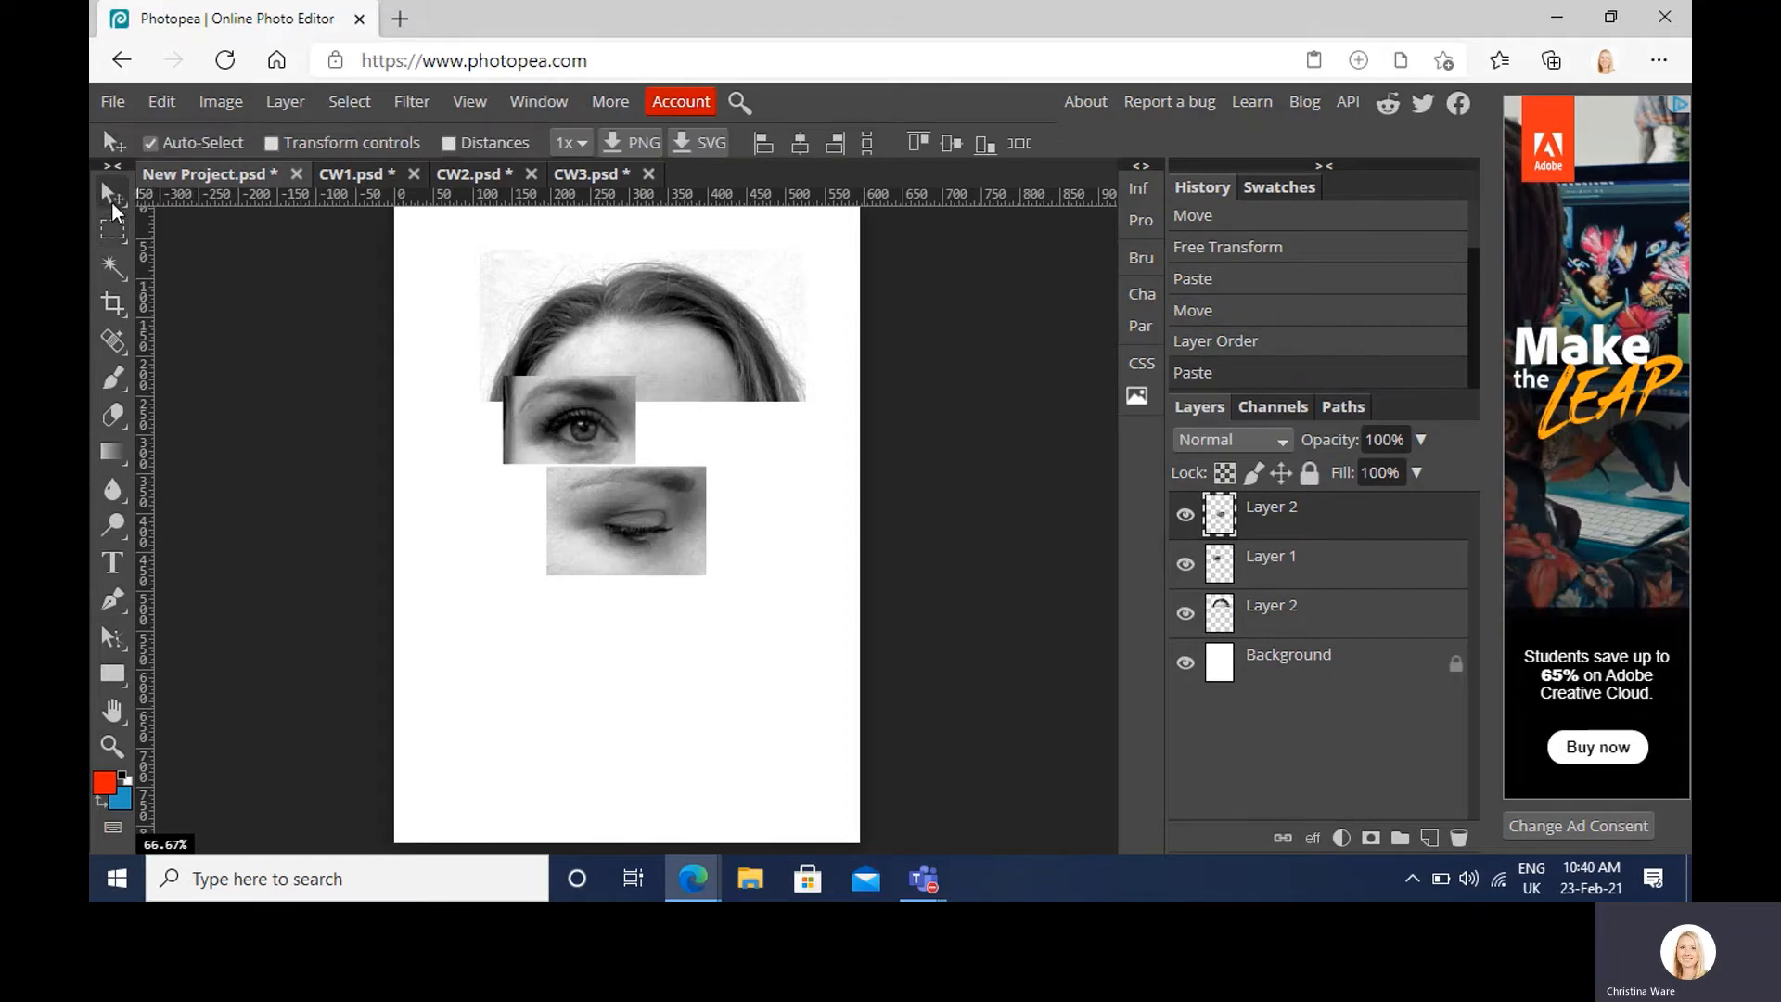
pyautogui.moveTo(670, 557); pyautogui.dragTo(532, 412)
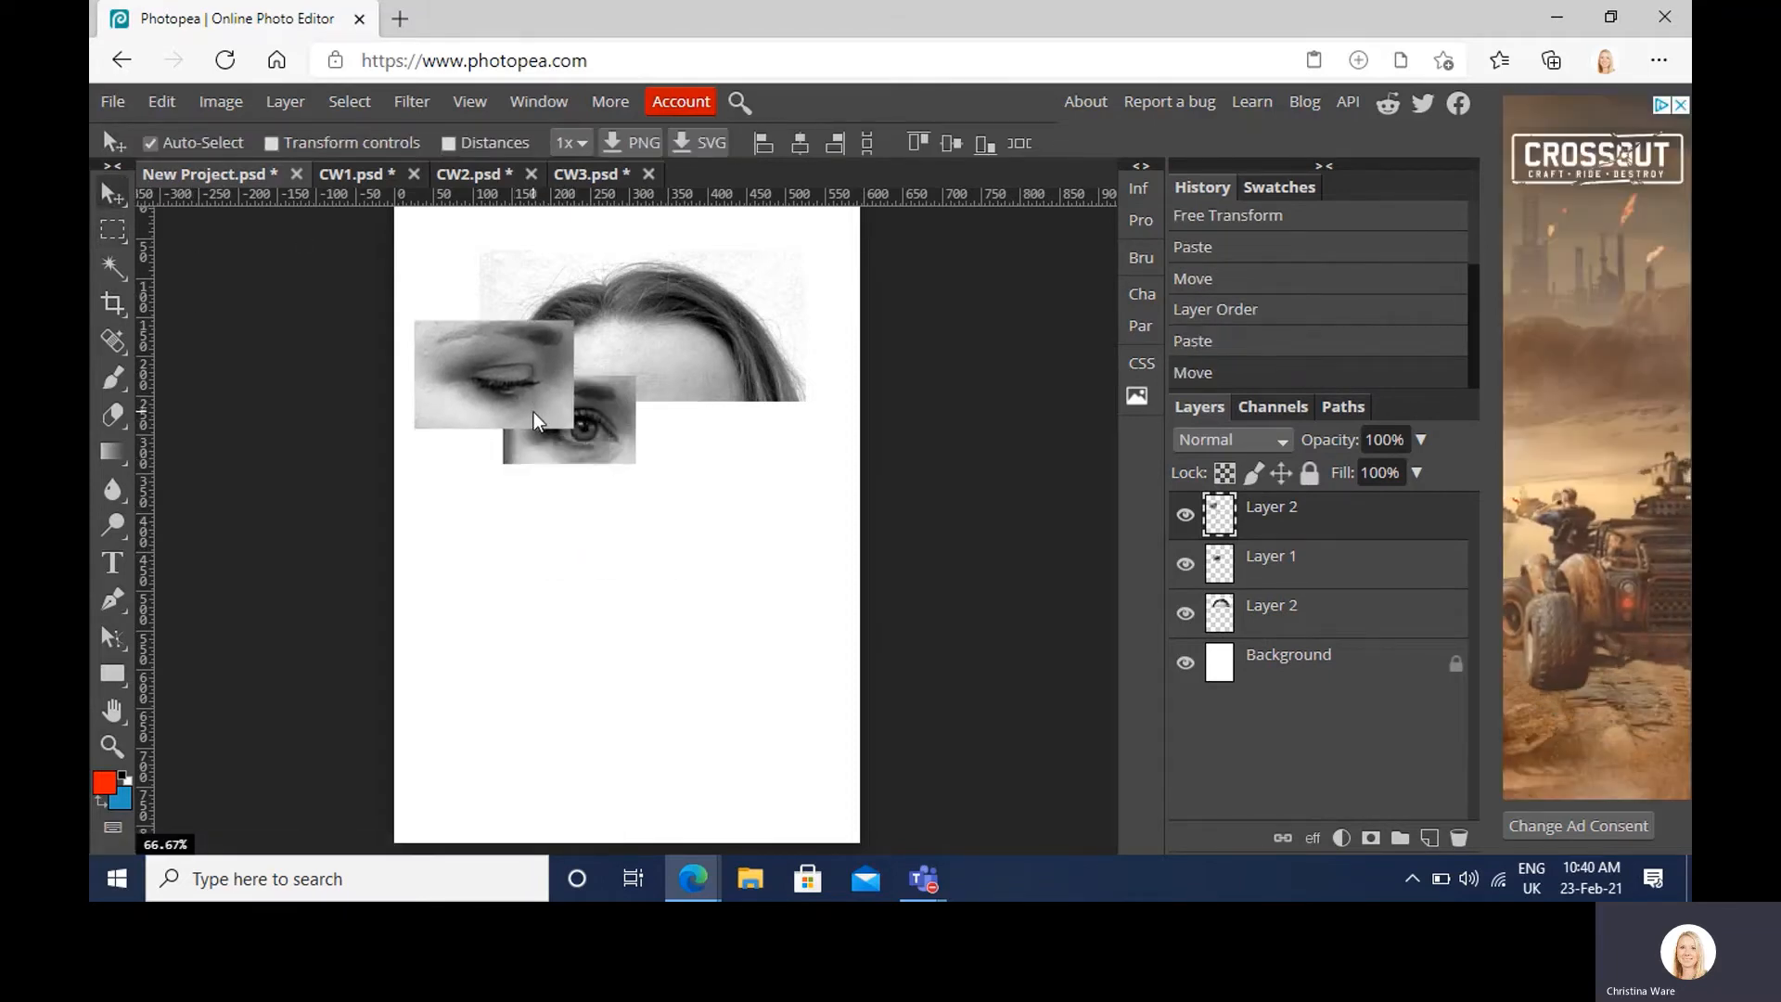
pyautogui.hotkey('ctrl', 't')
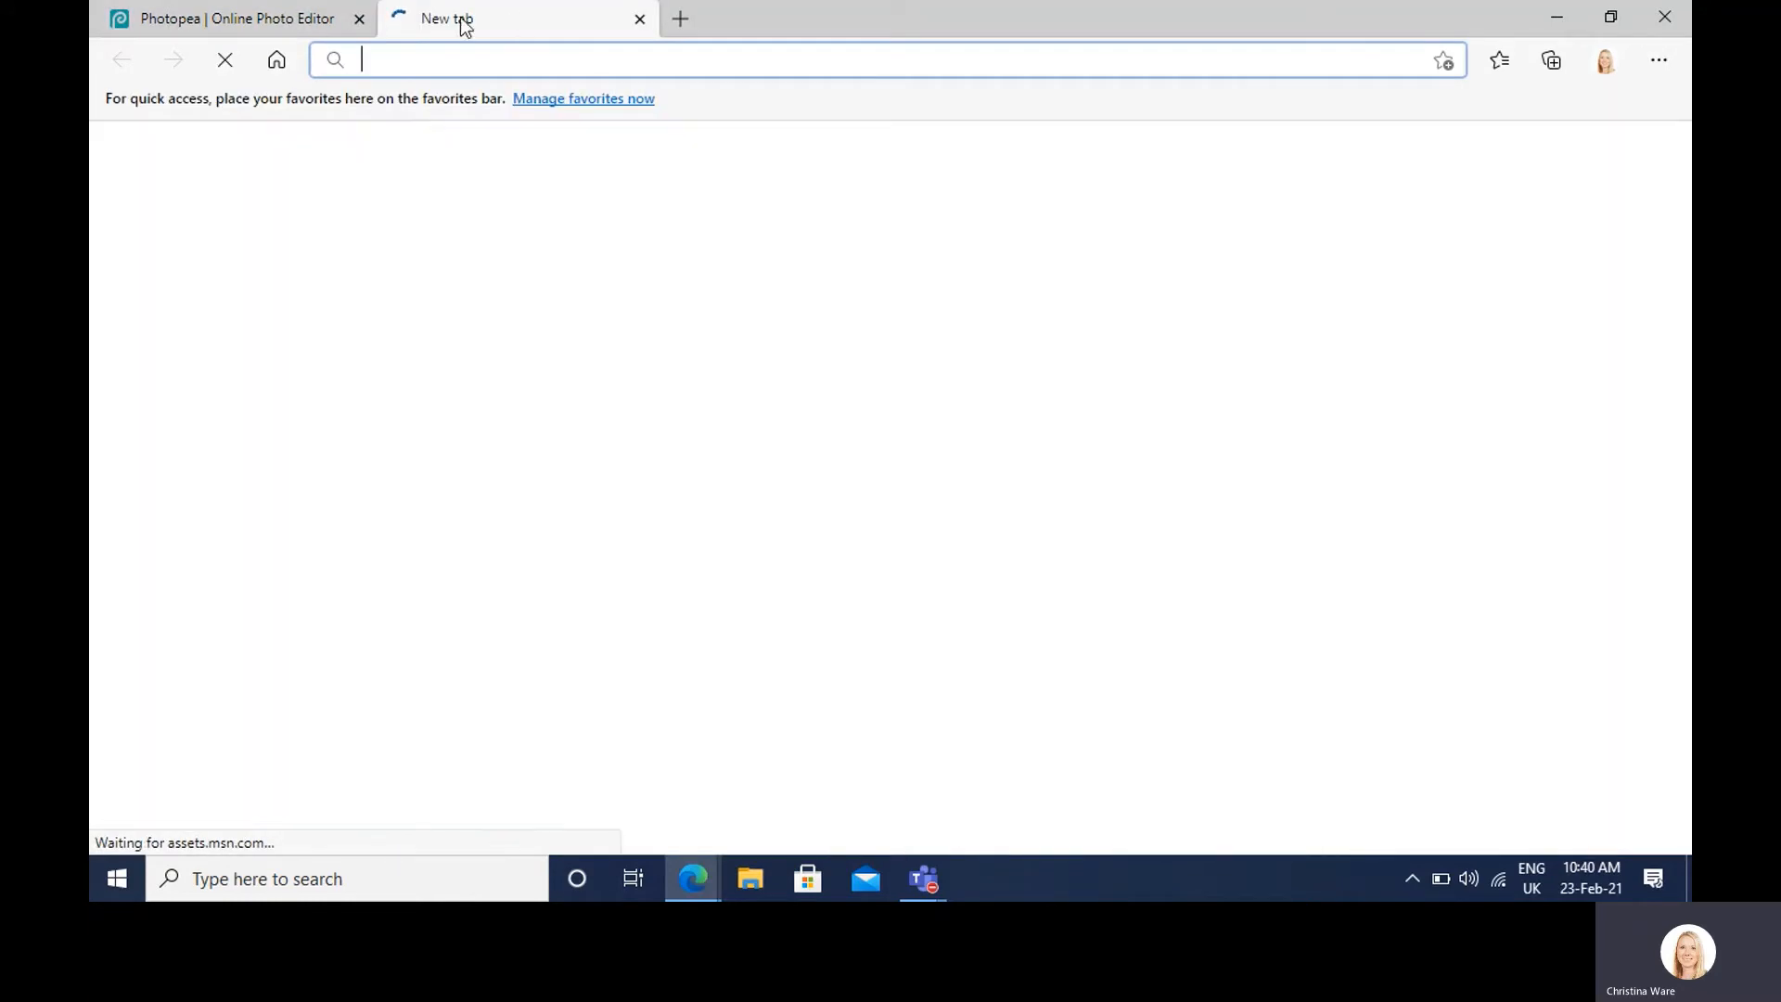
pyautogui.click(291, 28)
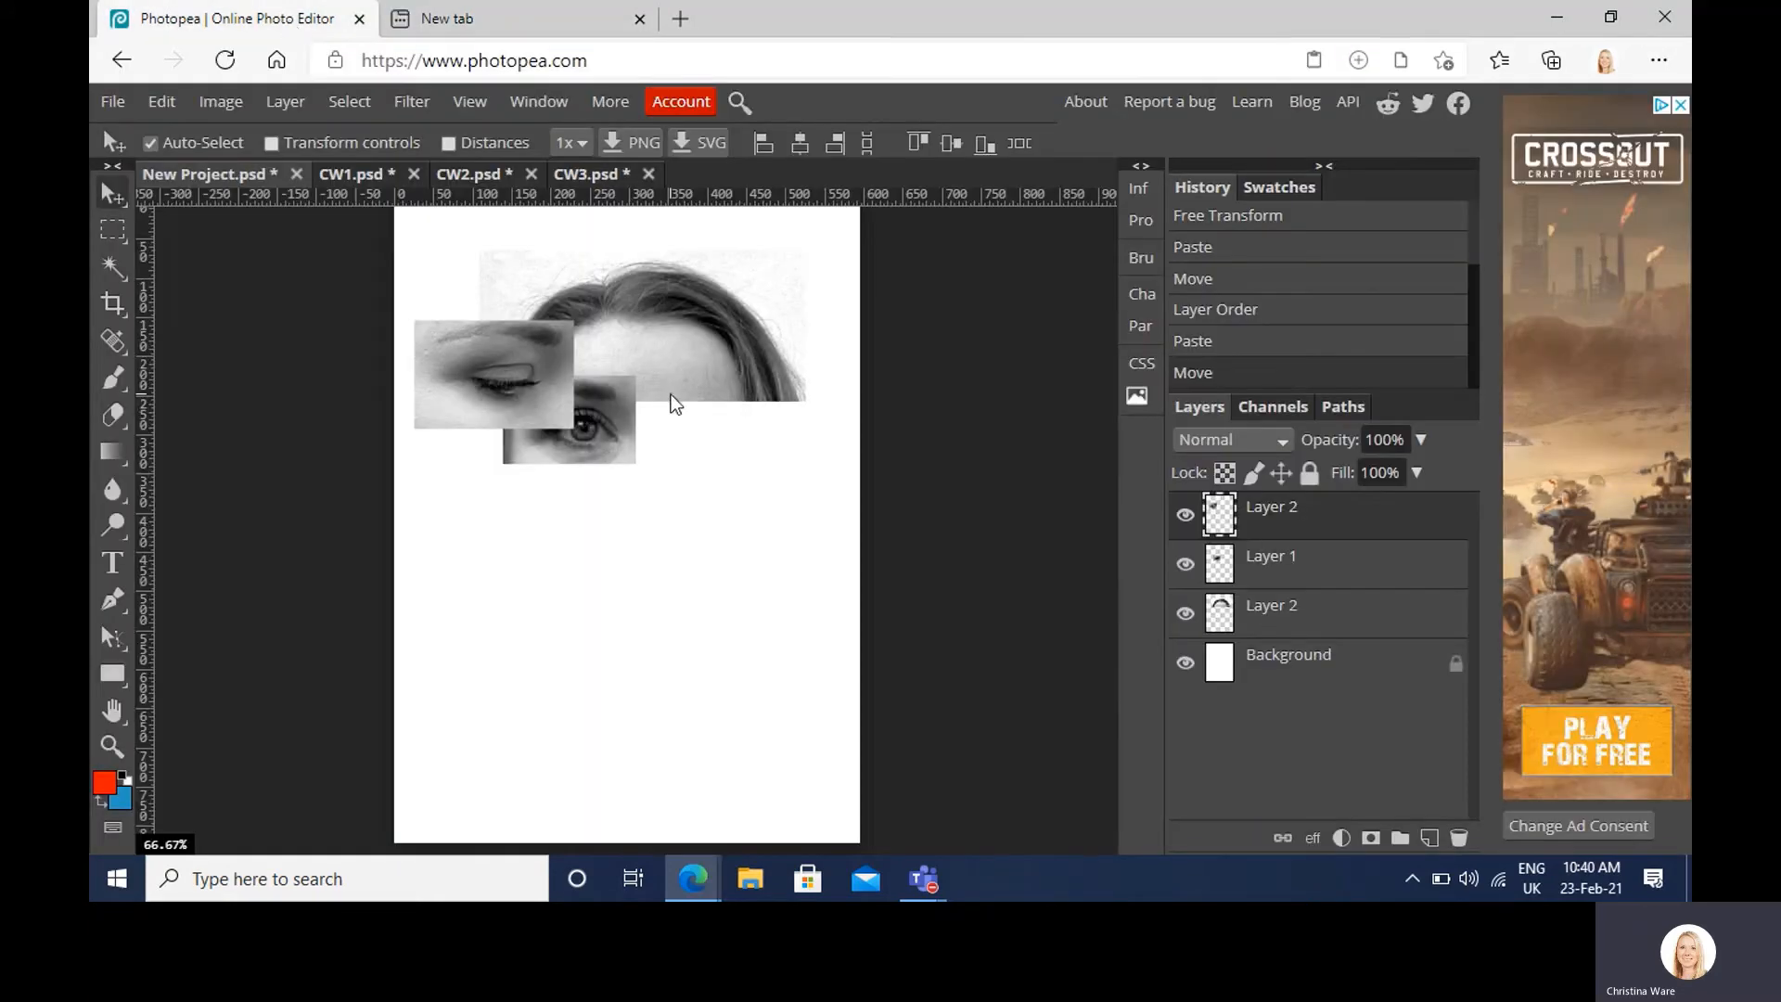
pyautogui.hotkey('ctrl', 't')
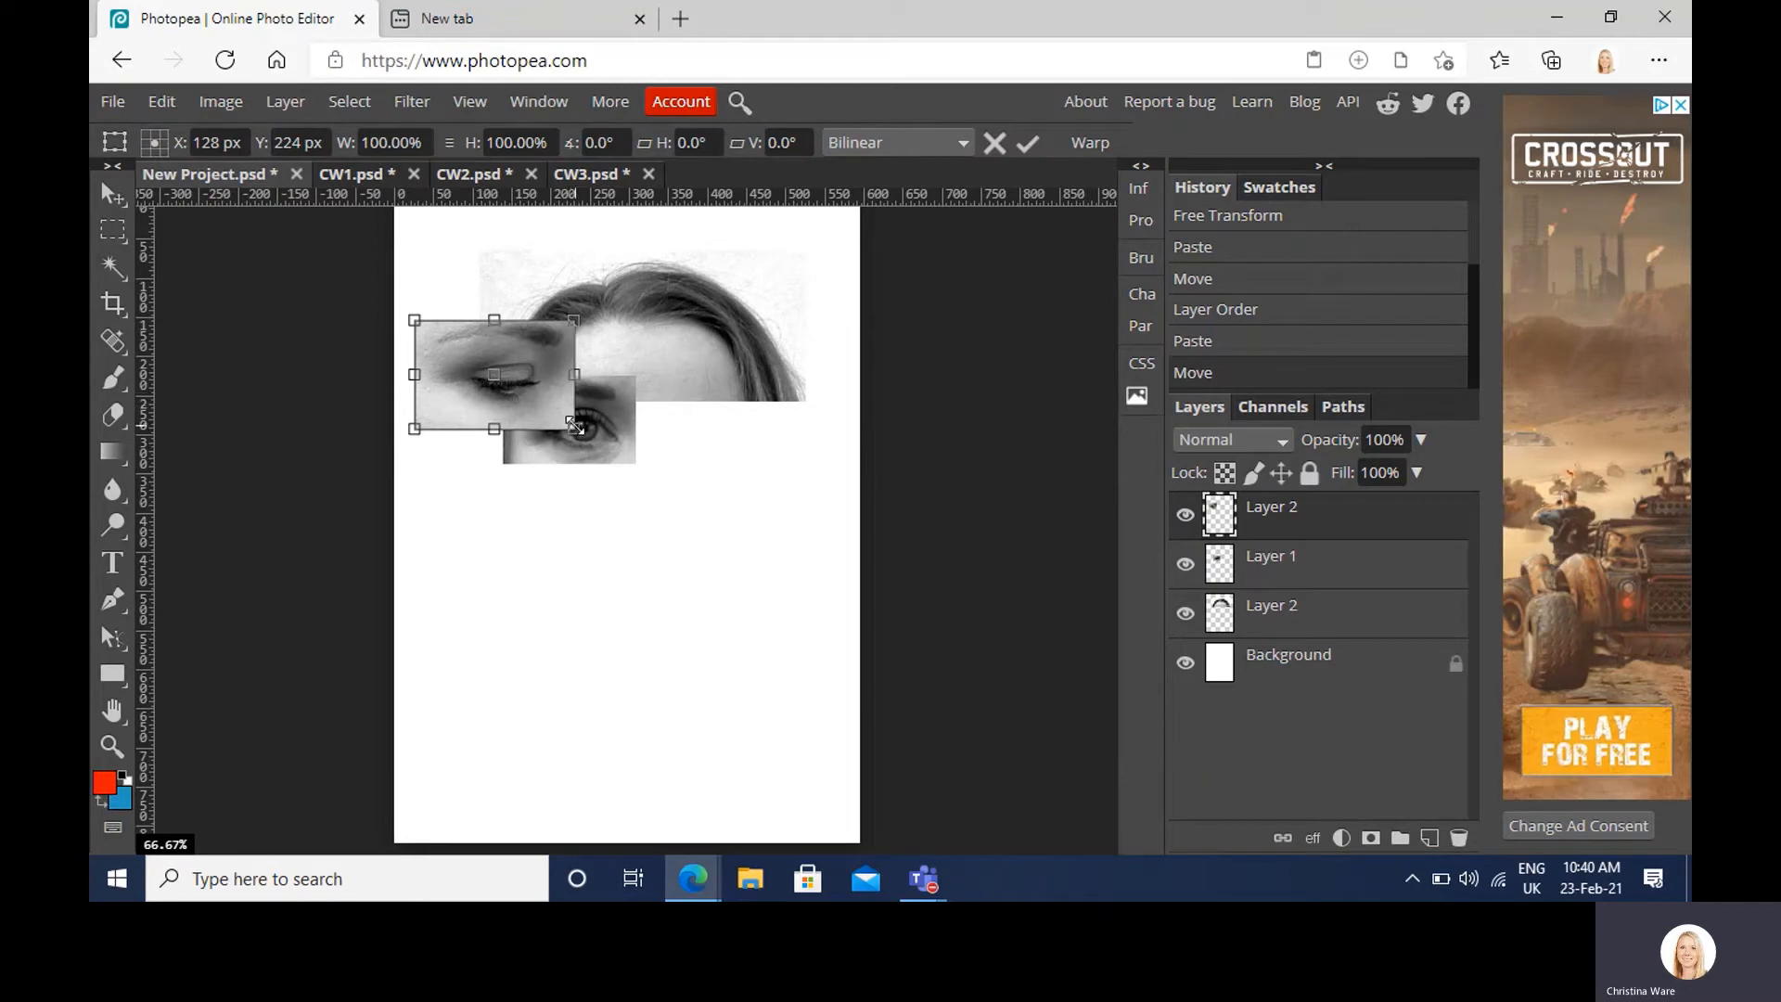
pyautogui.moveTo(575, 426); pyautogui.dragTo(516, 408)
pyautogui.press('Return')
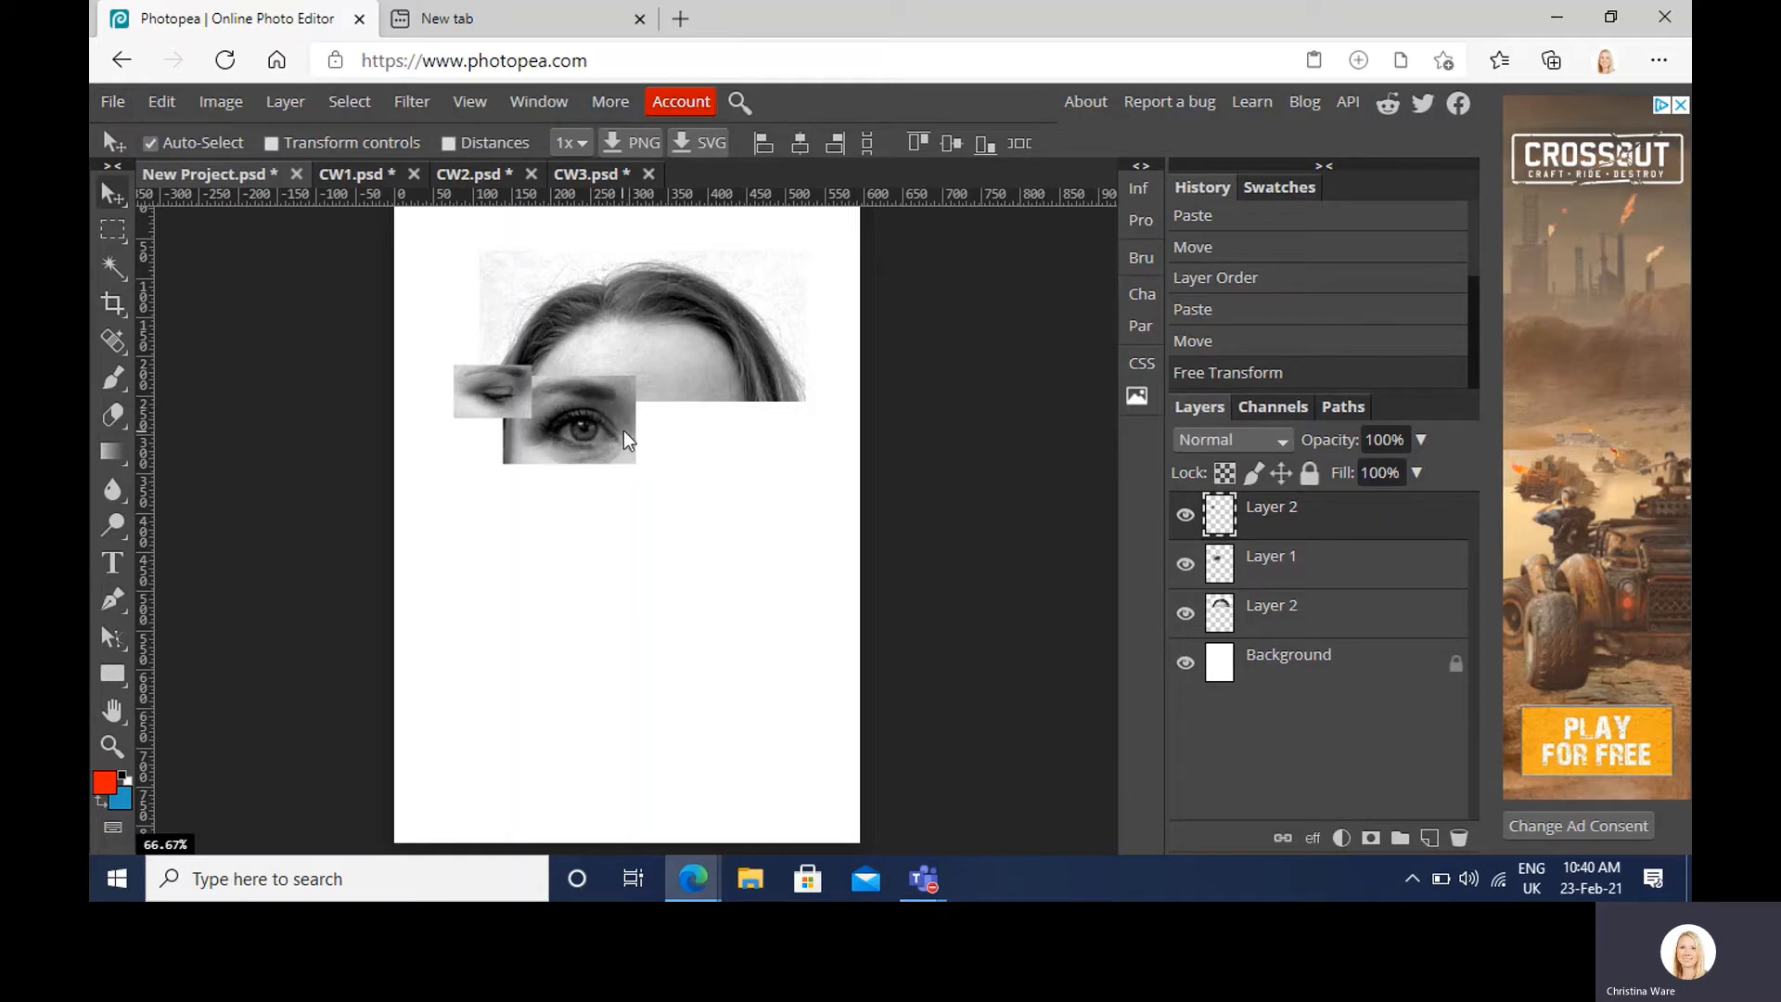
# Step: Copy an eye-and-nose strip from CW2 and paste it into the collage
pyautogui.click(483, 175)
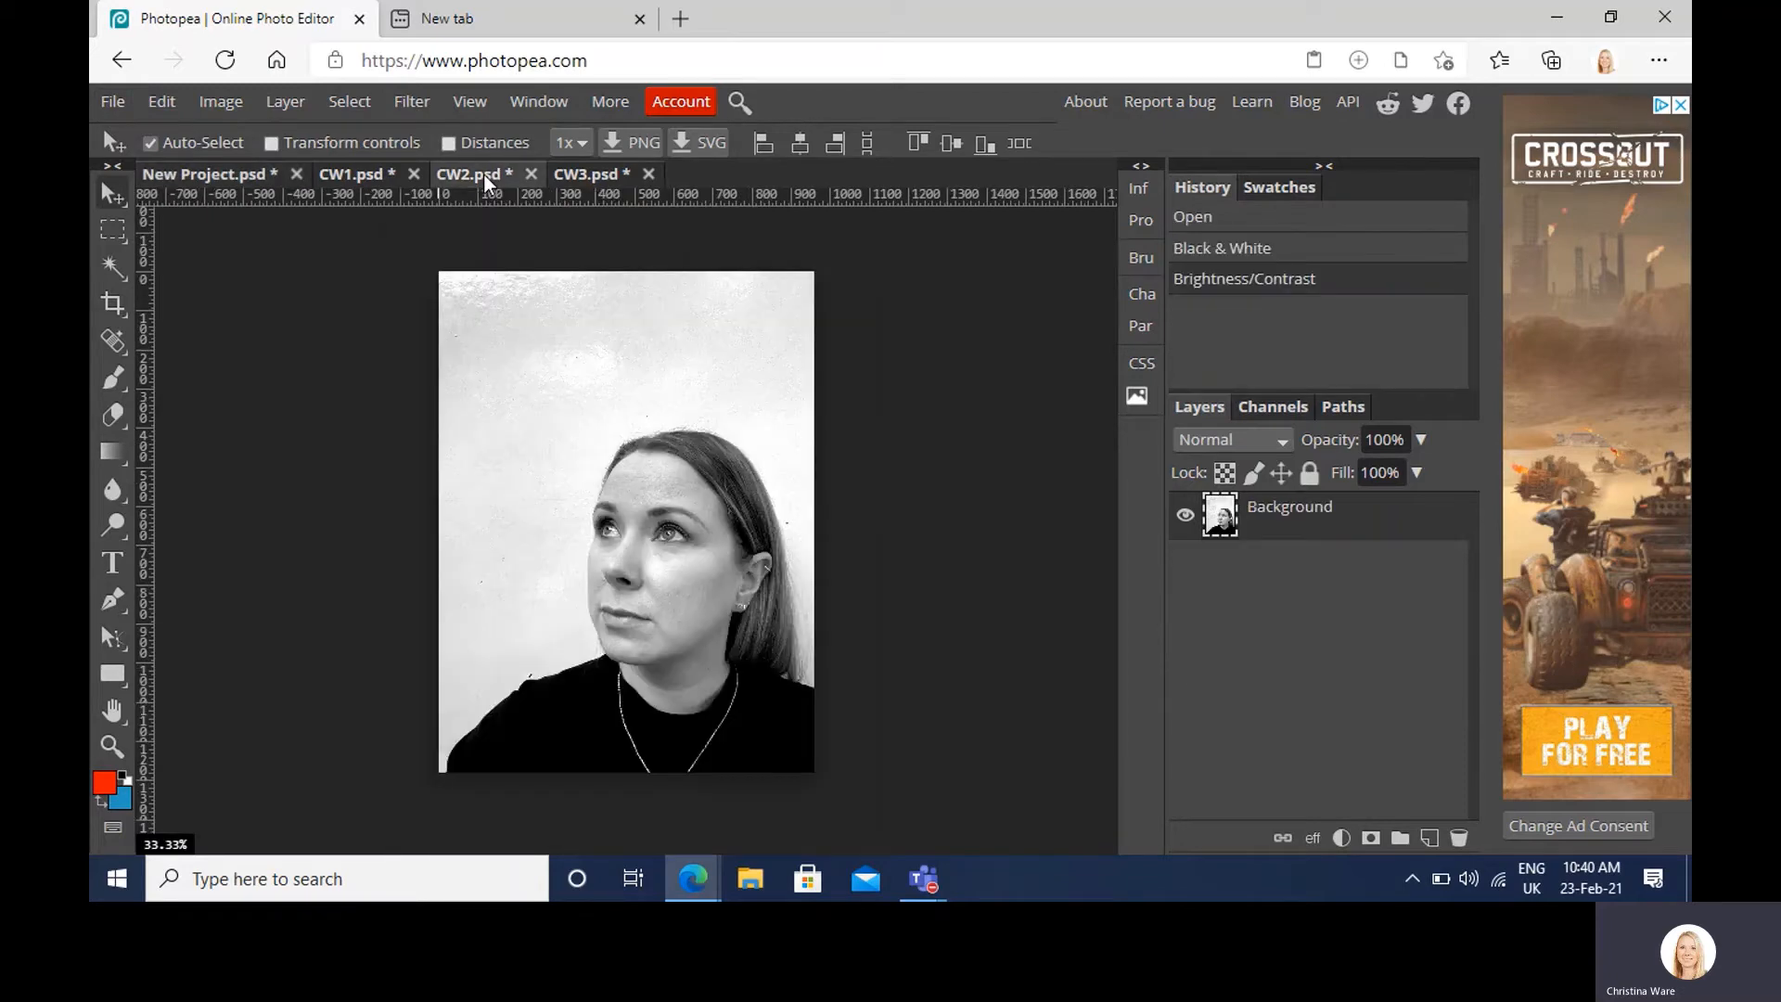
pyautogui.click(118, 230)
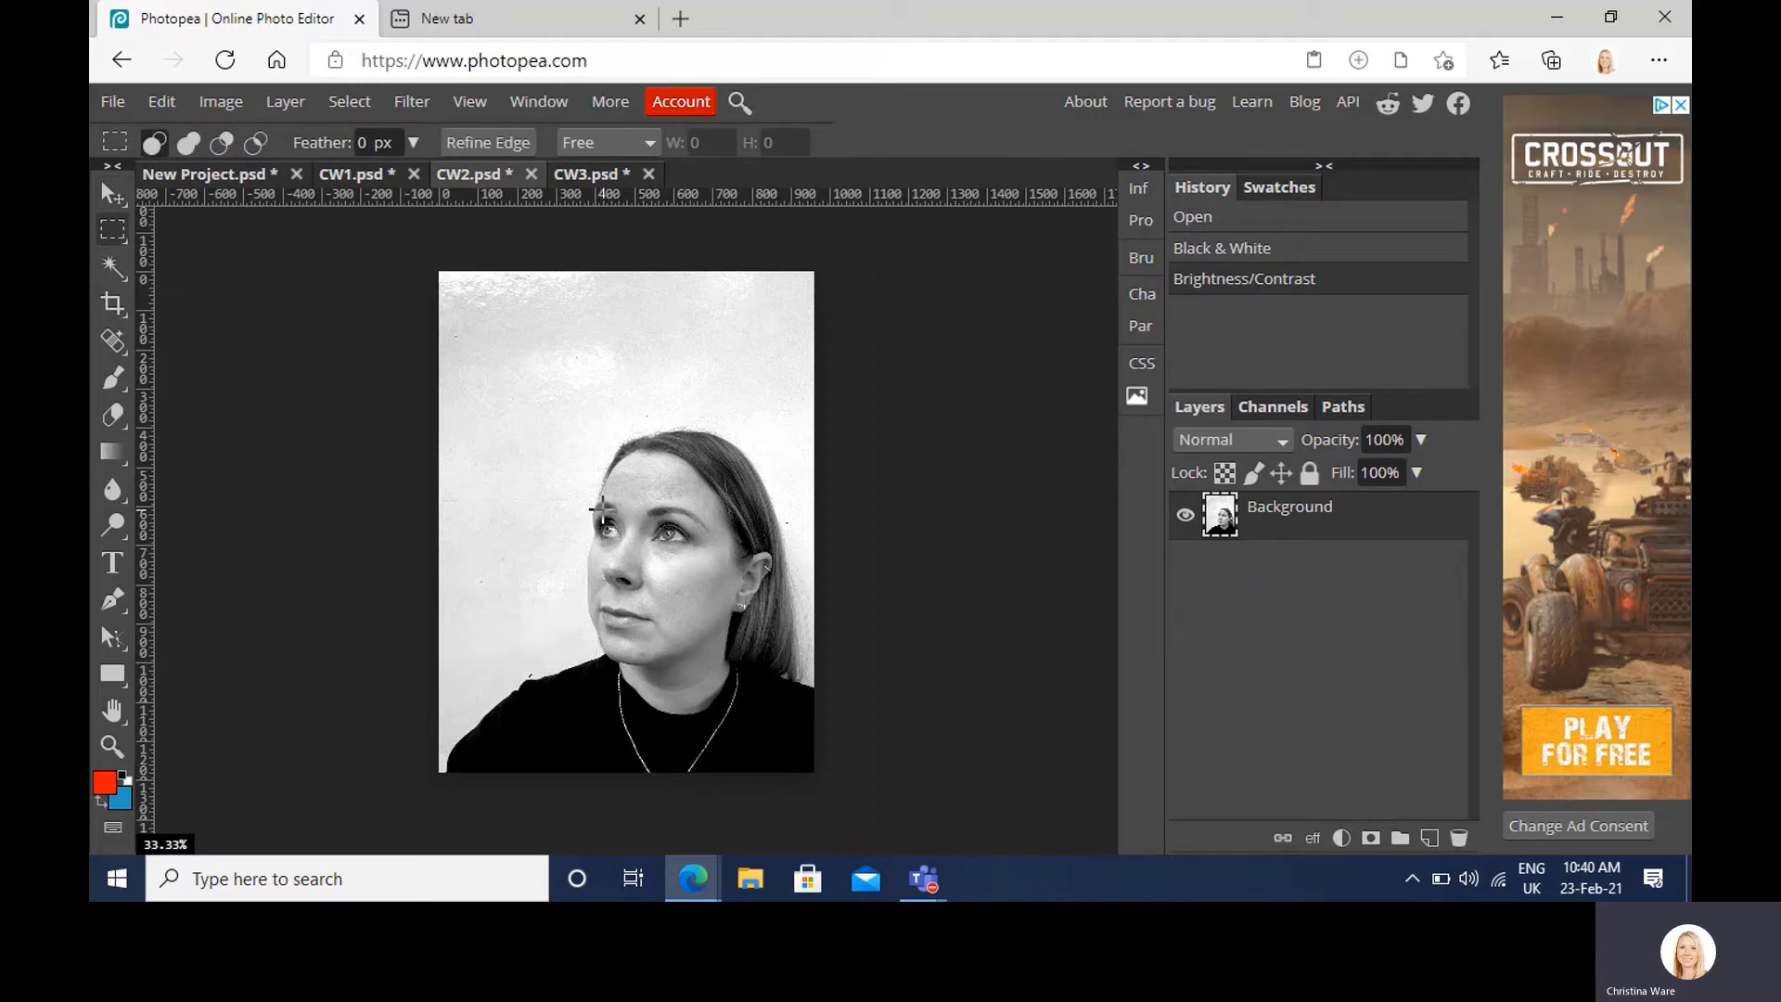
pyautogui.moveTo(603, 509); pyautogui.dragTo(651, 601)
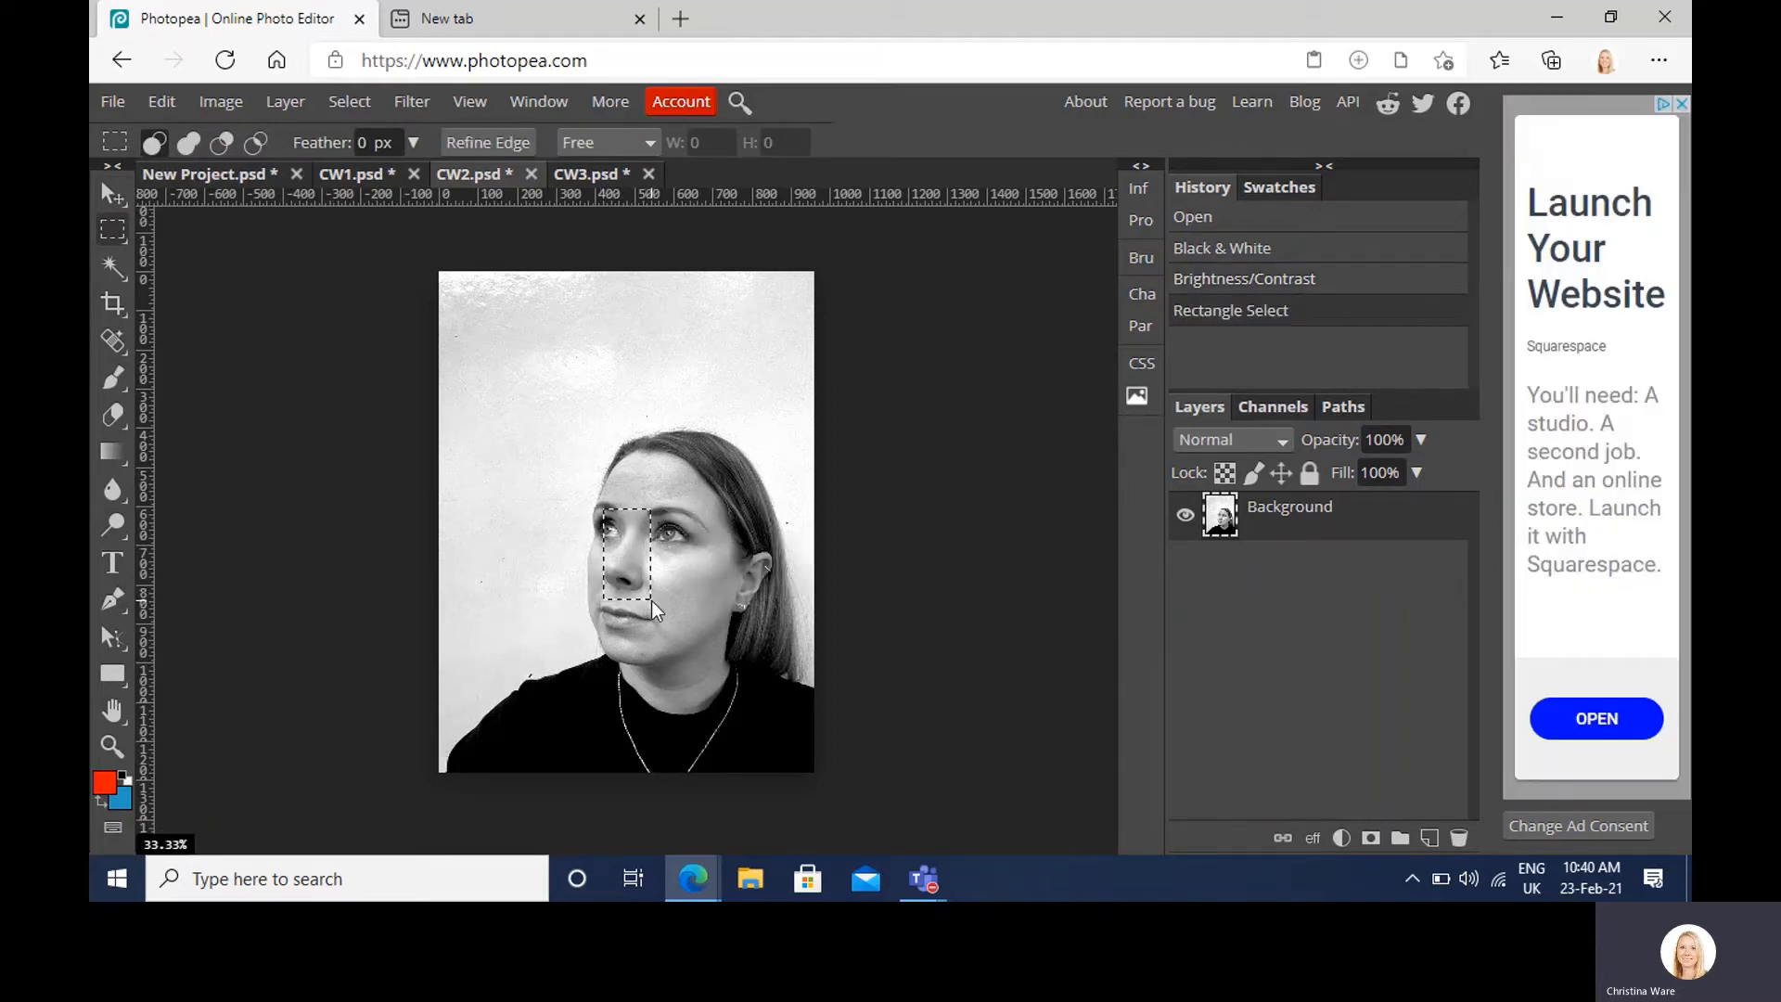
pyautogui.hotkey('ctrl', 'c')
pyautogui.click(174, 173)
pyautogui.hotkey('ctrl', 'v')
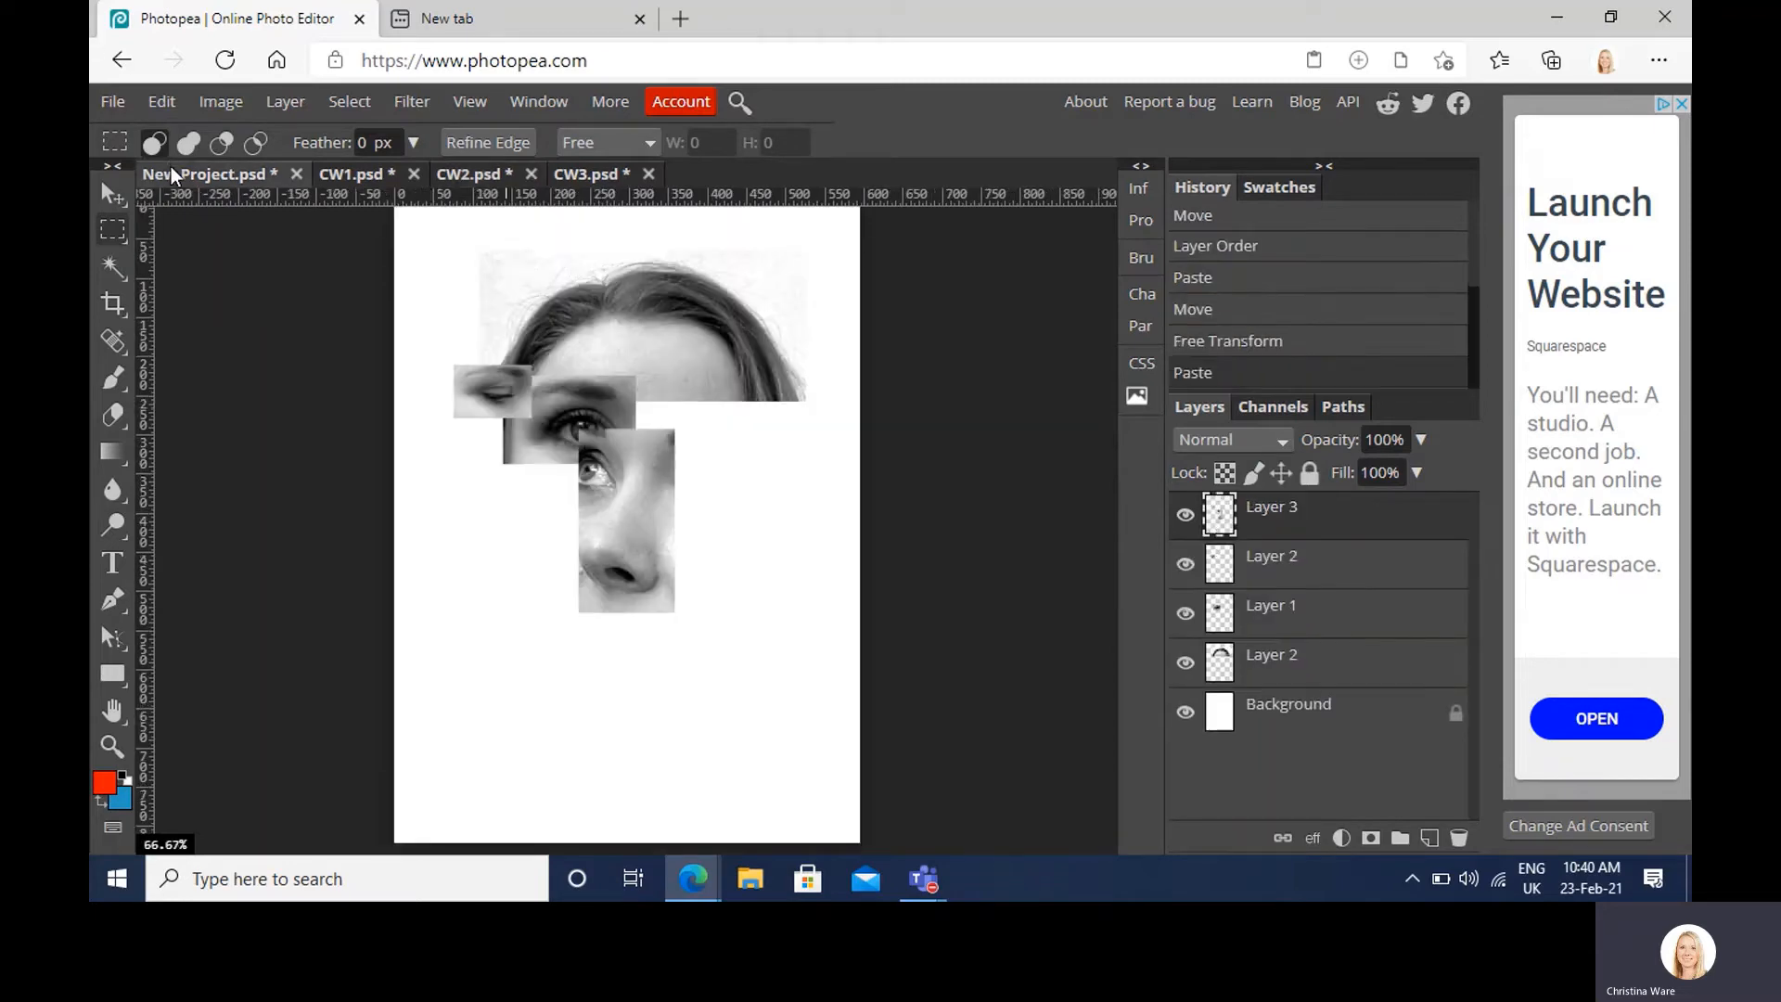
# Step: Scale the nose piece to about 61% below the open eye and move its layer below Layer 2
pyautogui.click(115, 196)
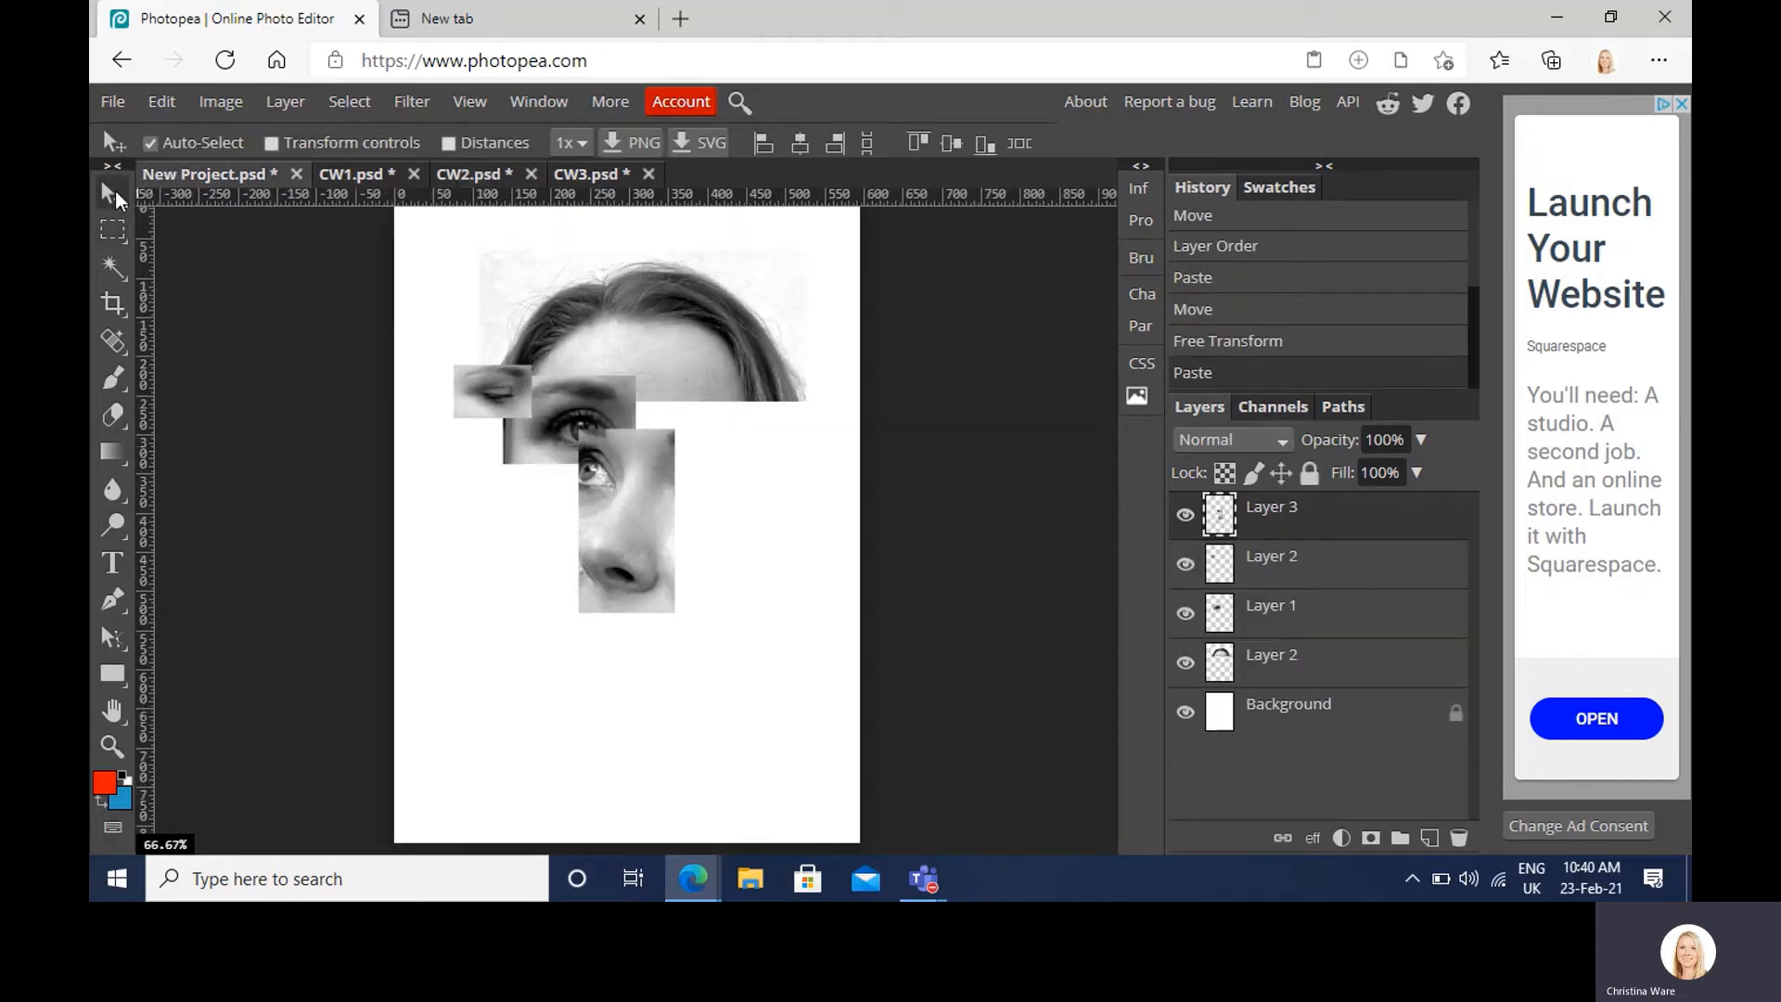
pyautogui.moveTo(644, 508); pyautogui.dragTo(670, 486)
pyautogui.hotkey('ctrl', 't')
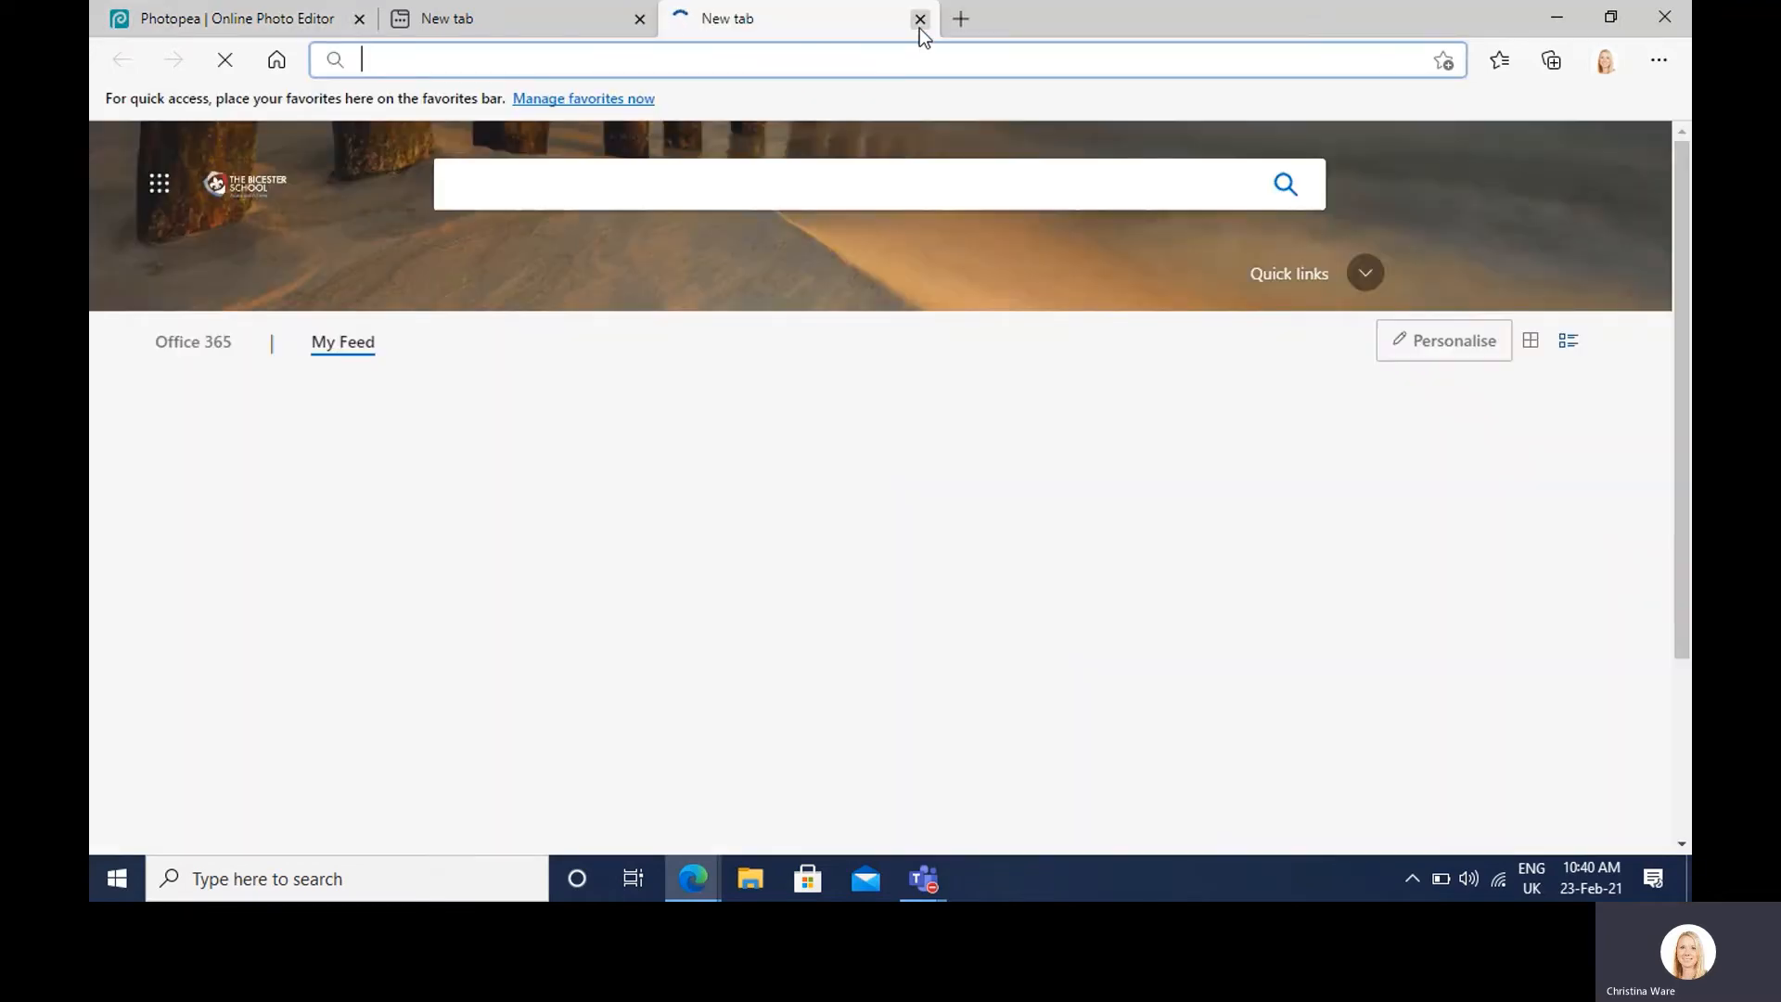
pyautogui.click(920, 19)
pyautogui.click(640, 19)
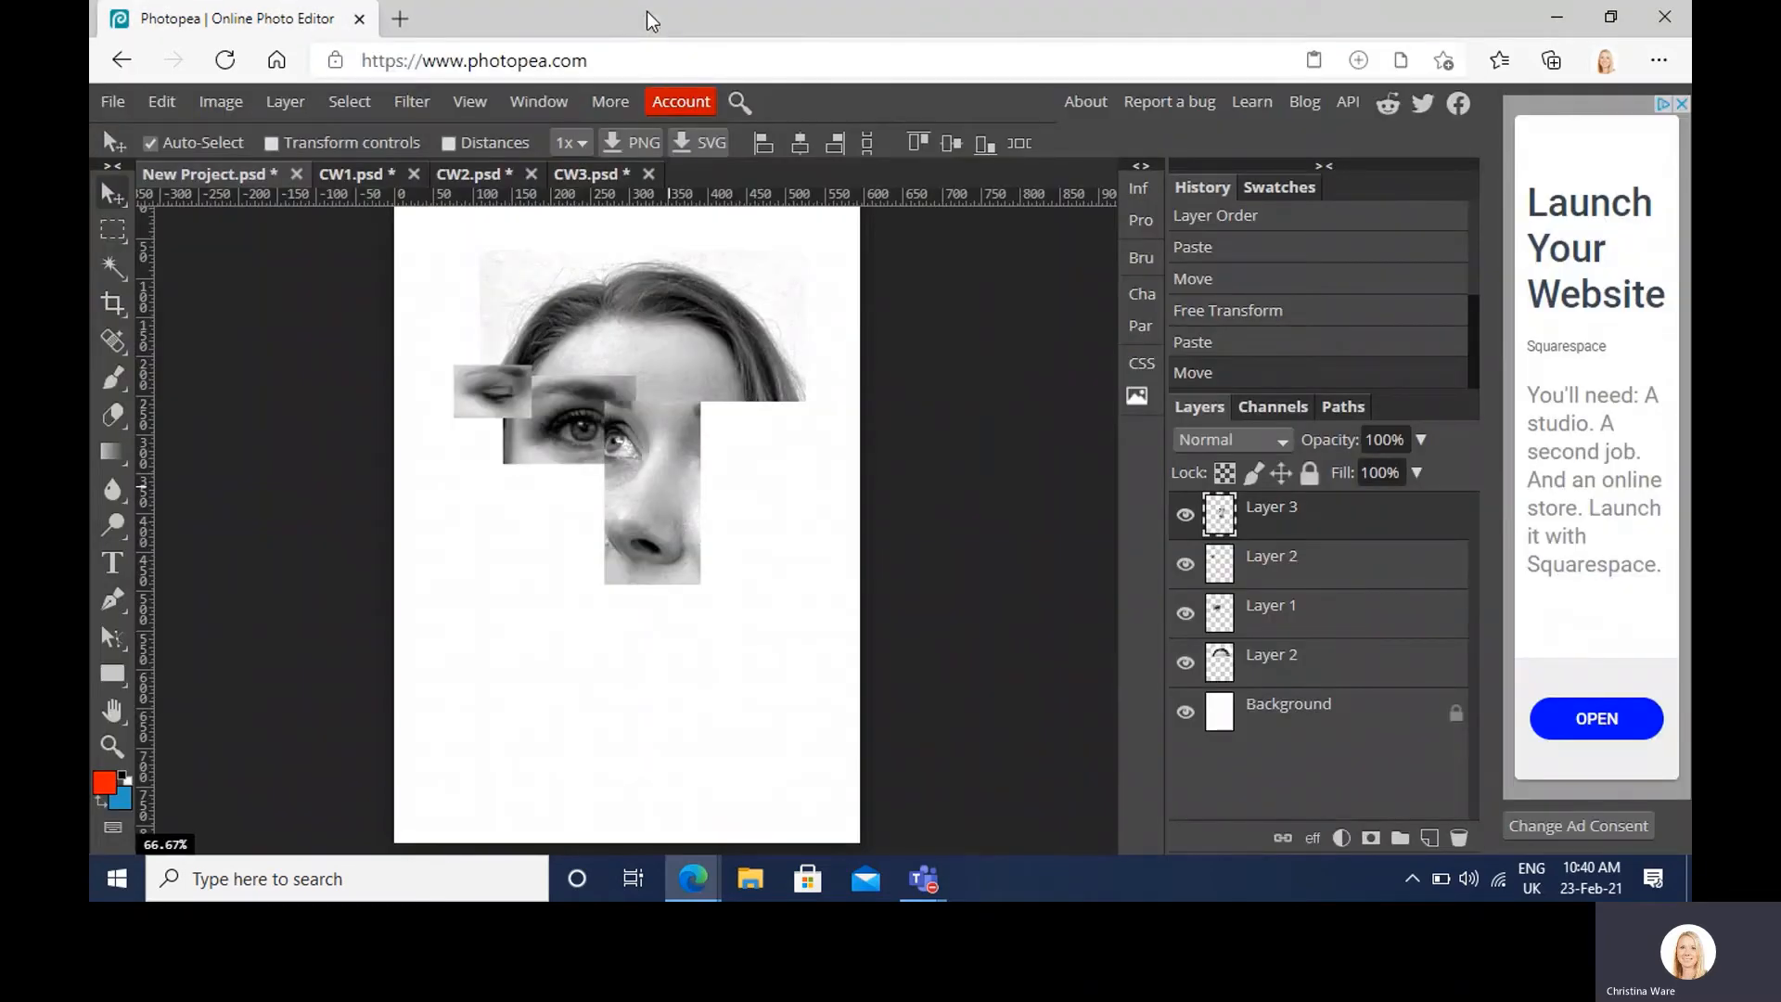
pyautogui.hotkey('ctrl', 't')
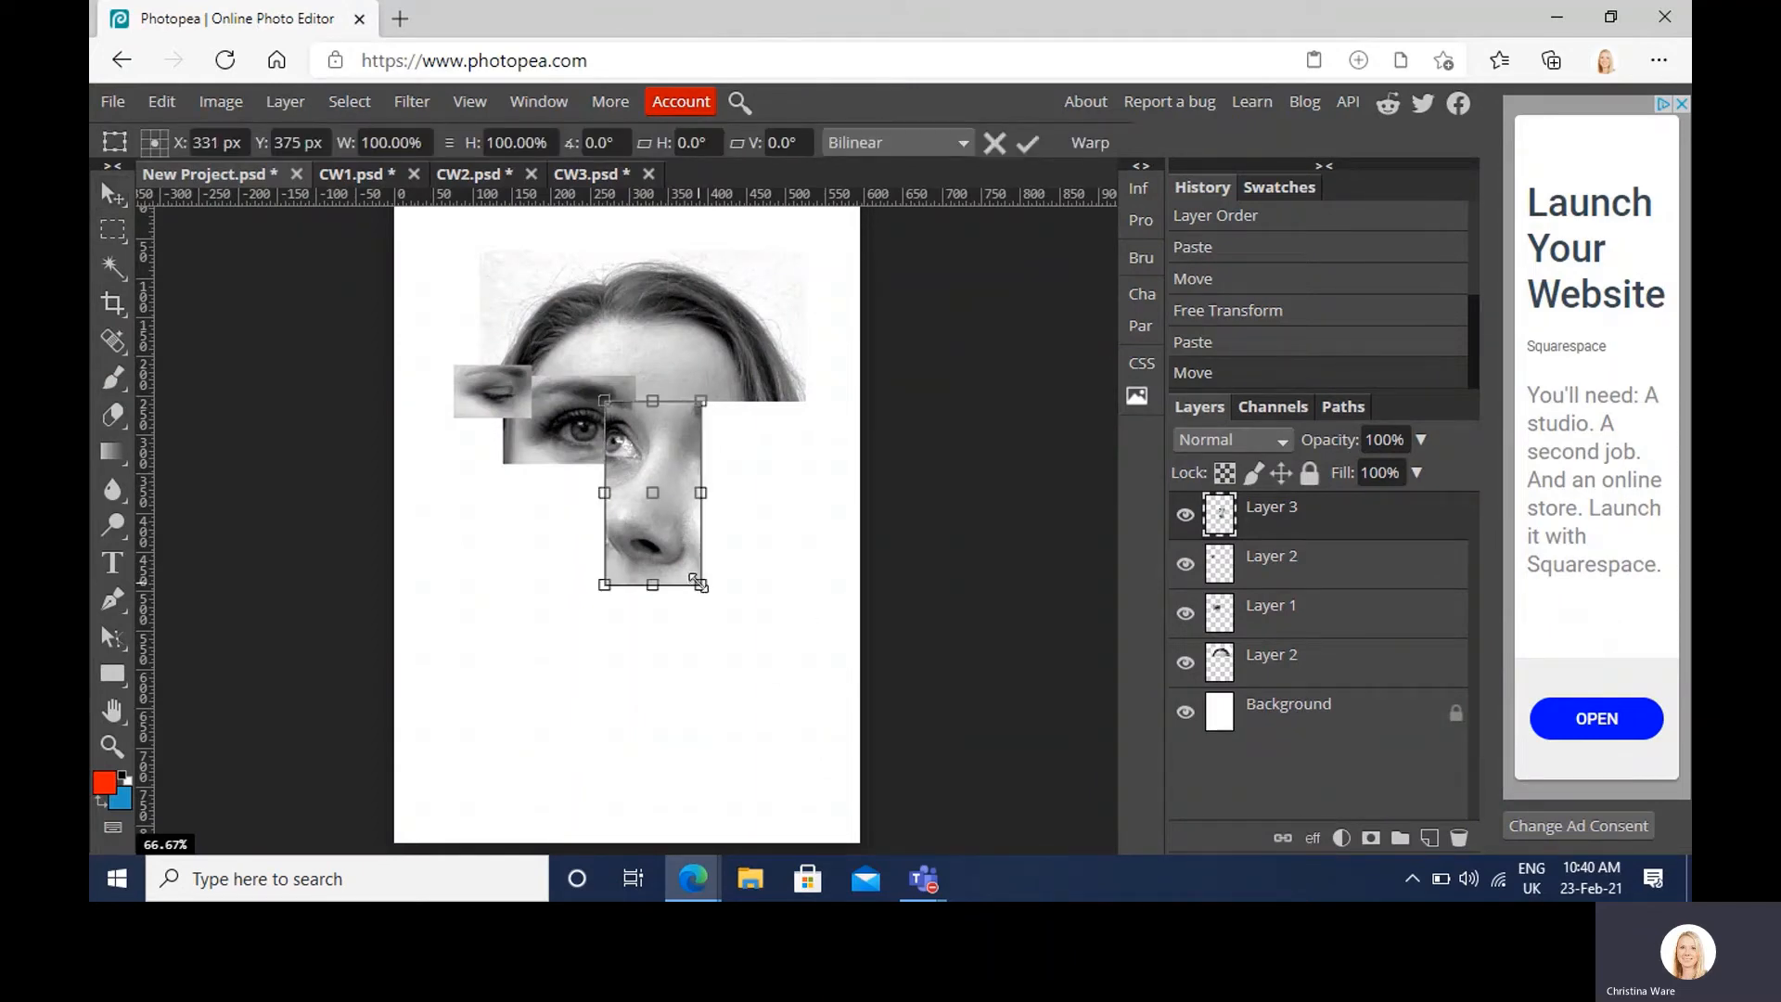
pyautogui.moveTo(698, 581); pyautogui.dragTo(659, 509)
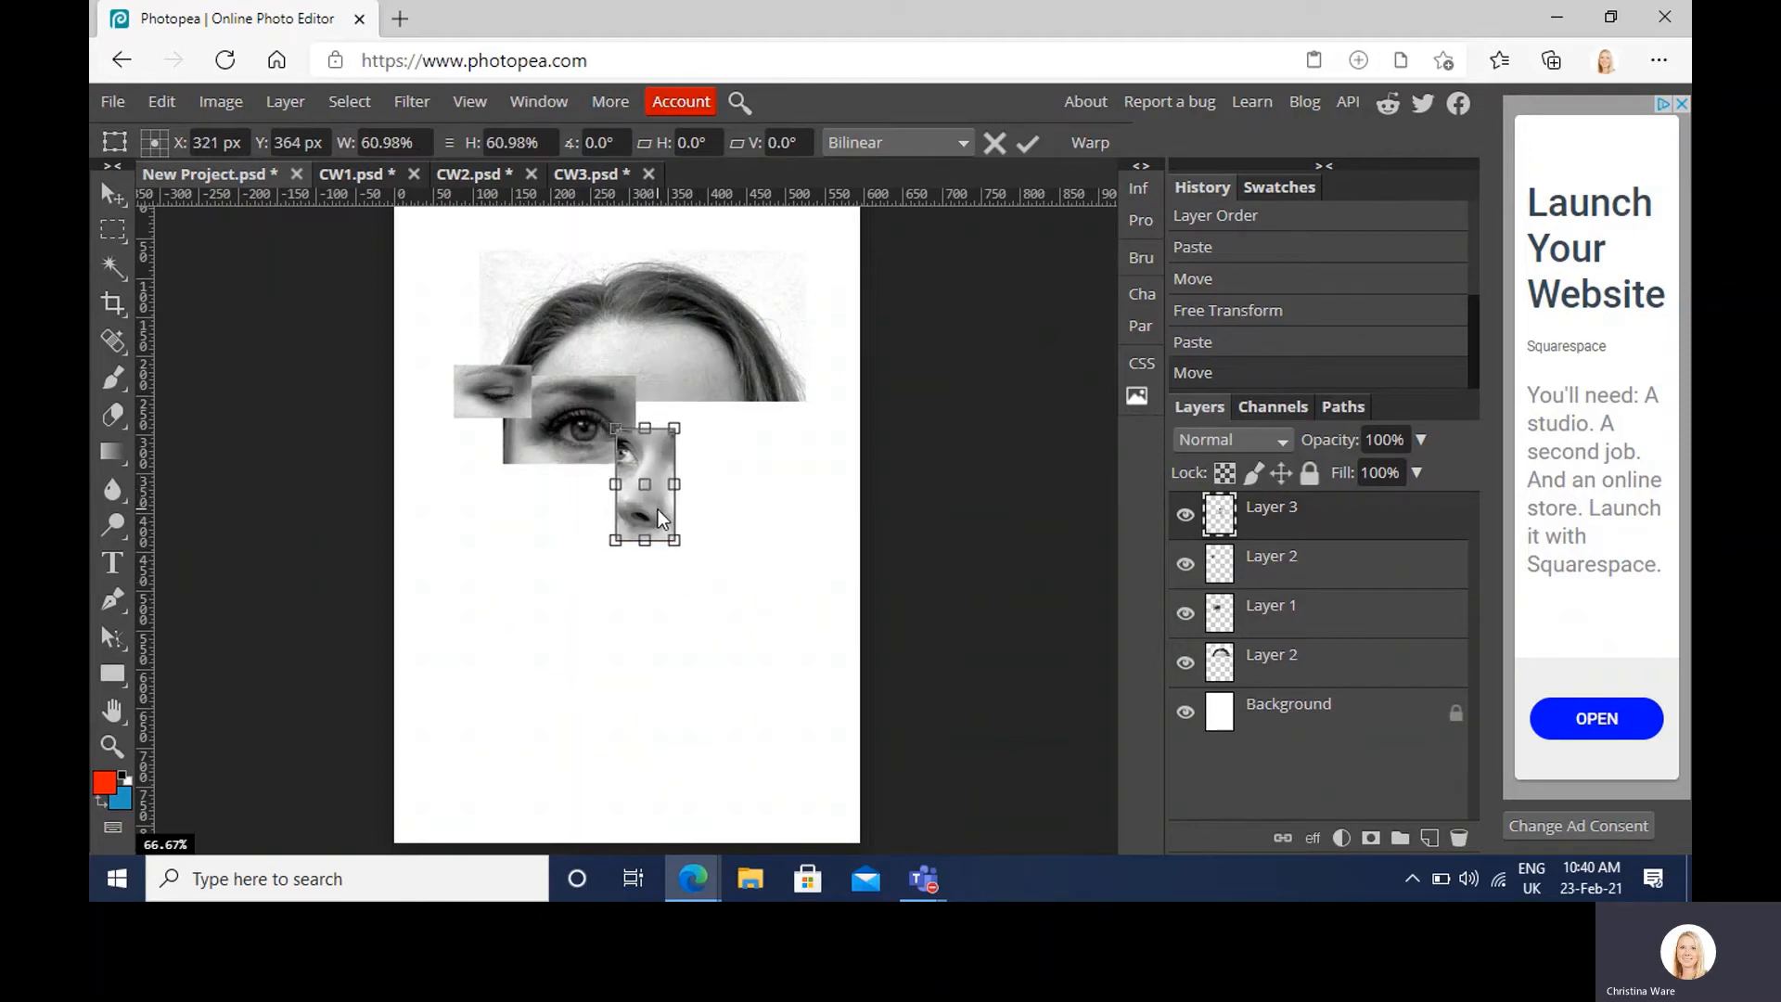
pyautogui.press('Return')
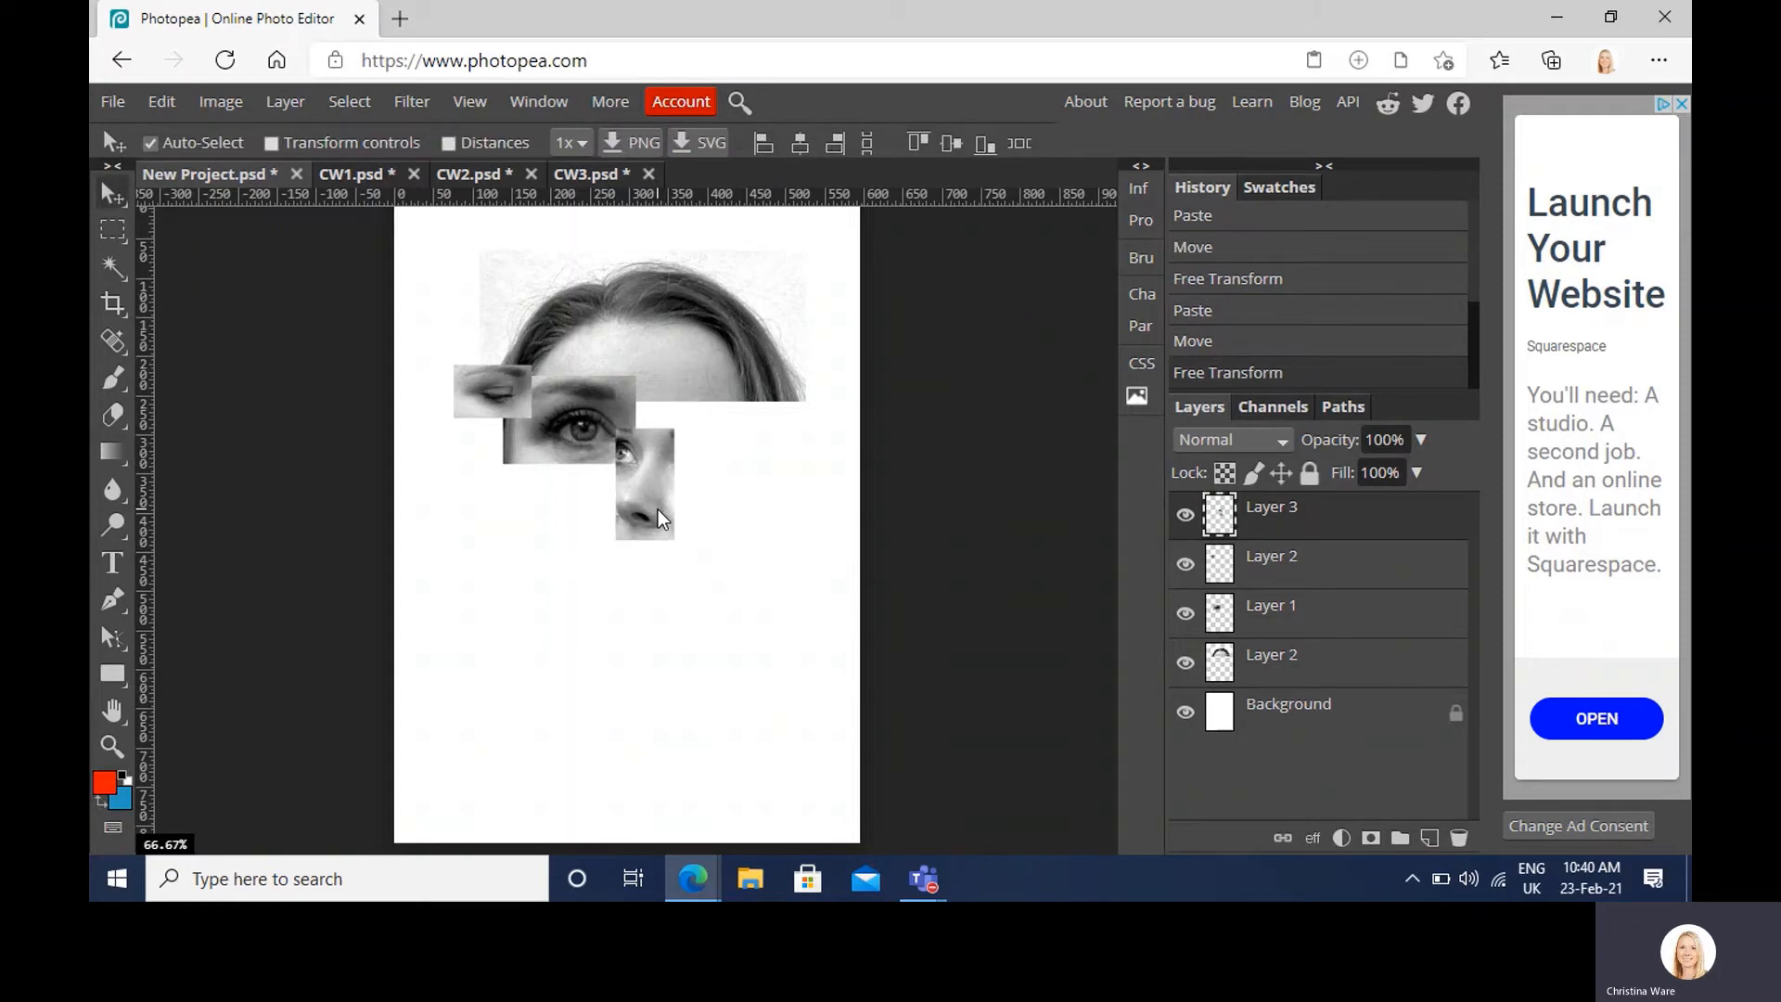
pyautogui.moveTo(1308, 529)
pyautogui.mouseDown()
pyautogui.moveTo(1313, 594)
pyautogui.moveTo(1306, 526)
pyautogui.mouseUp()
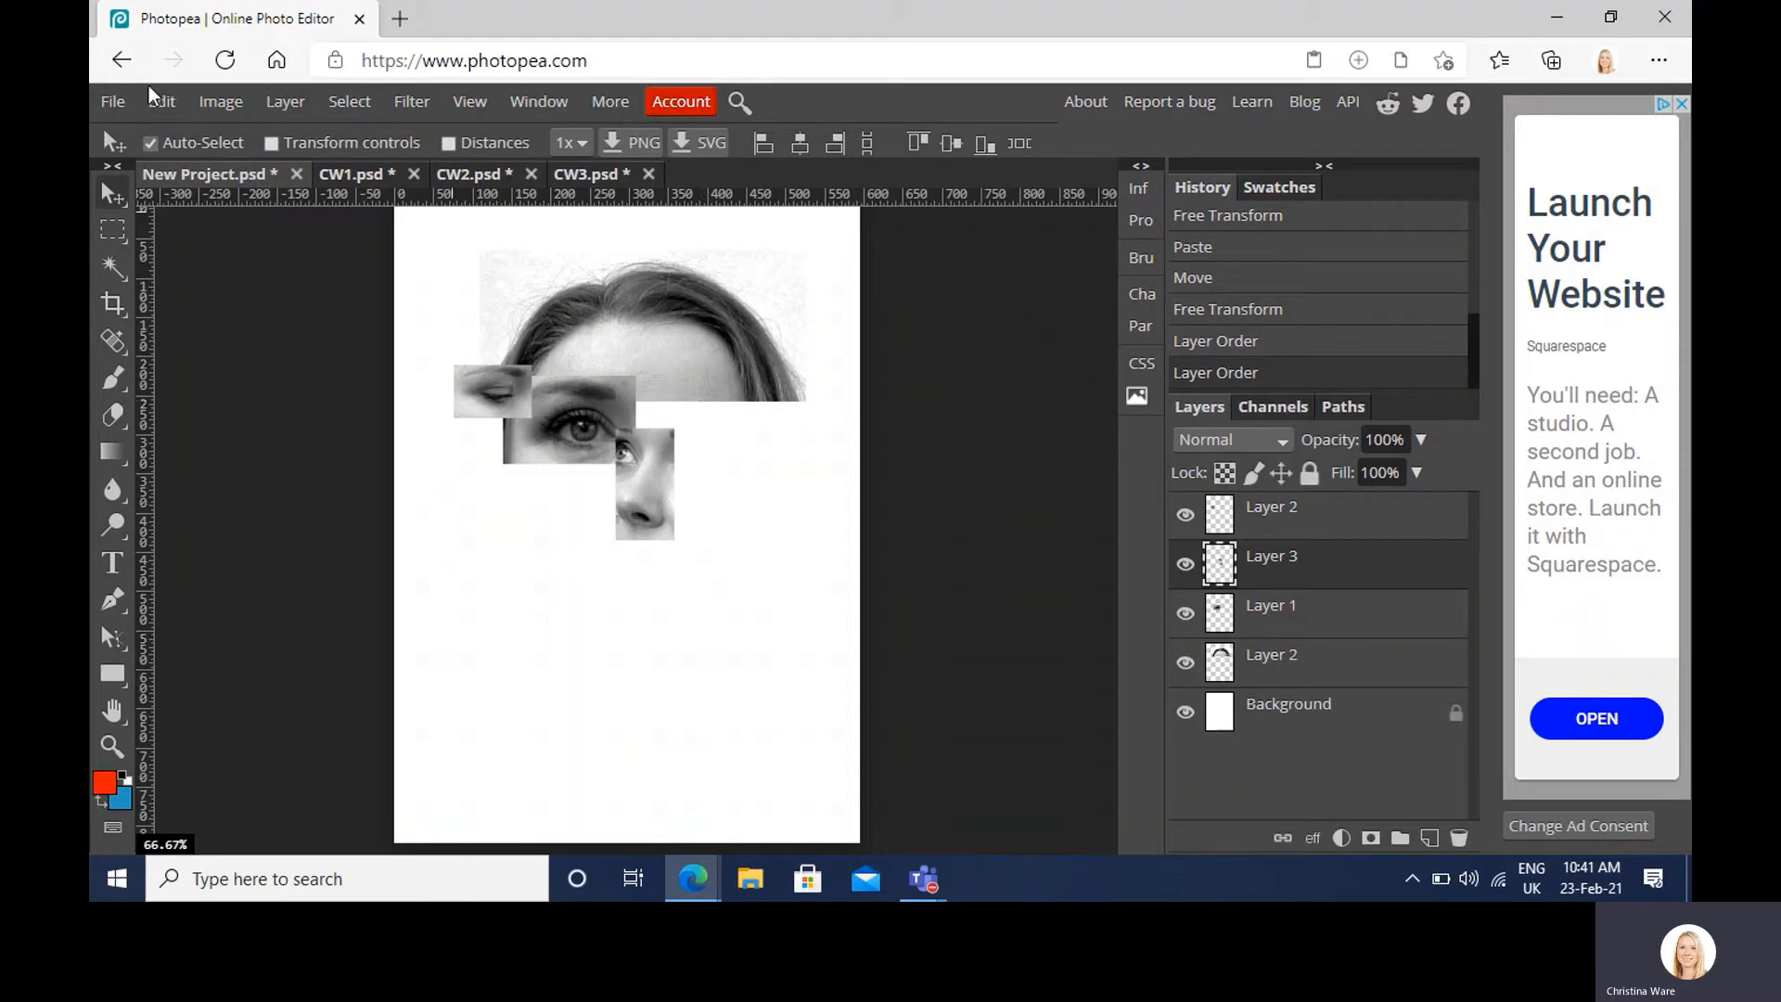
# Step: Select the hair on the right side of CW2's face and paste it into the collage
pyautogui.click(475, 173)
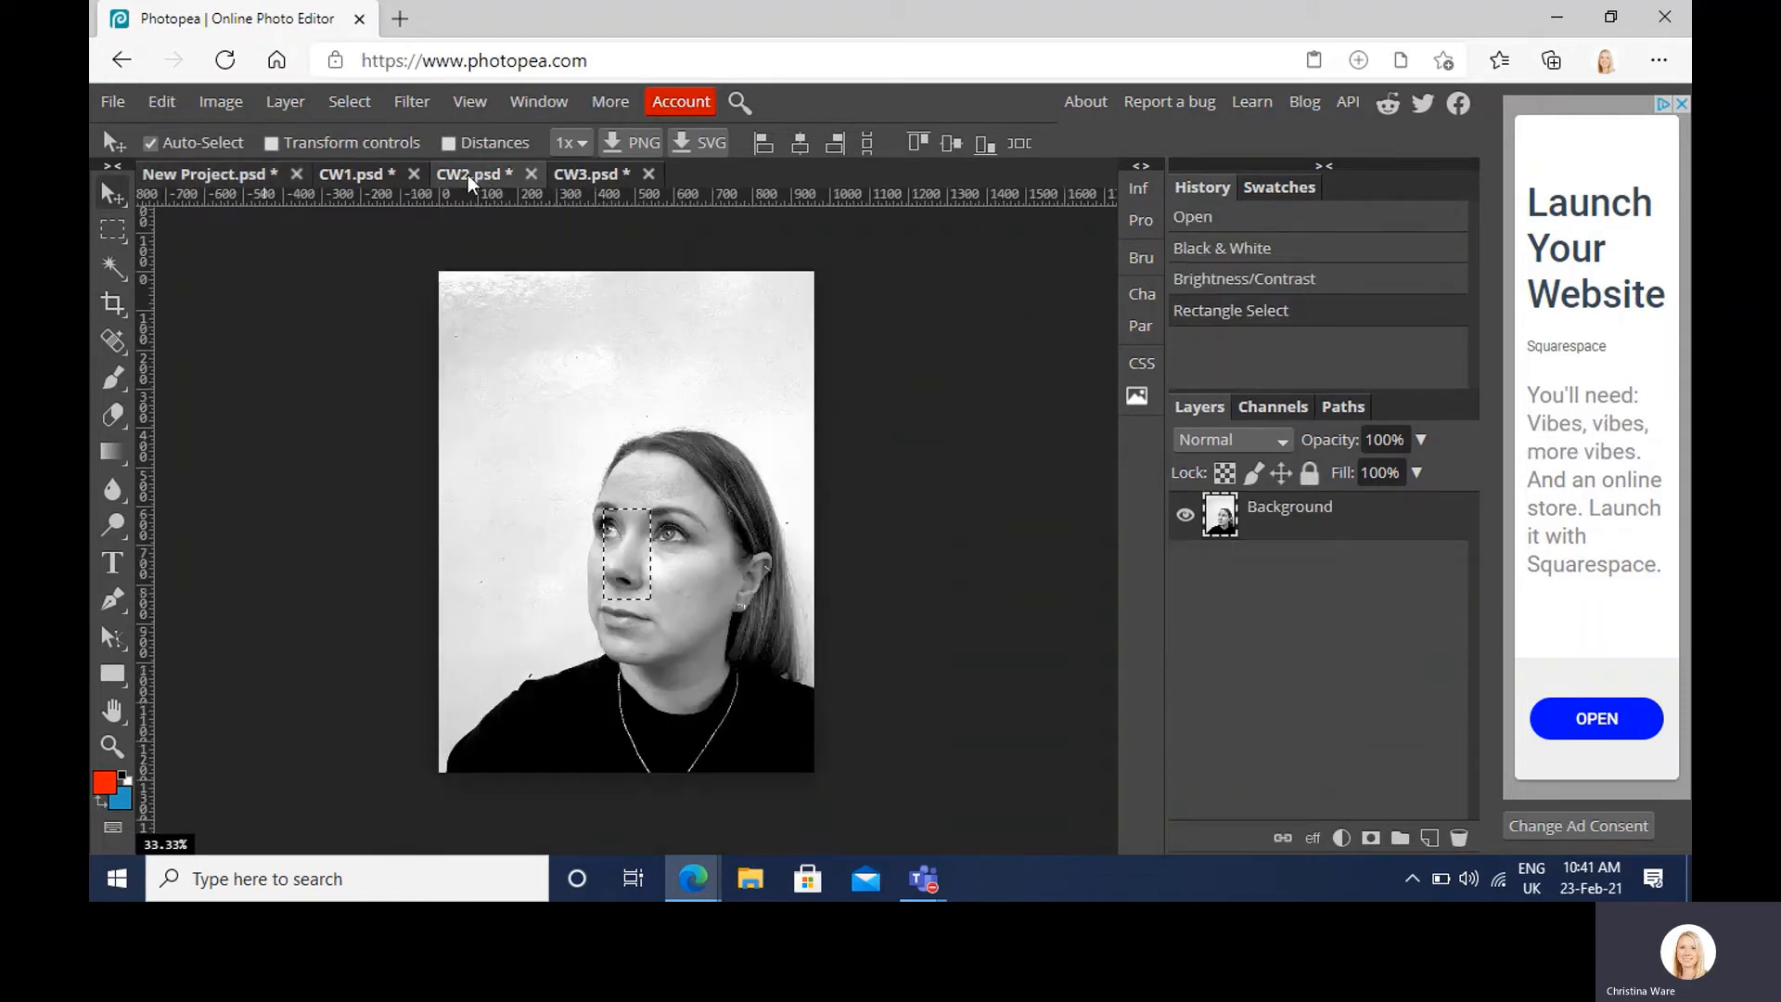
pyautogui.click(112, 227)
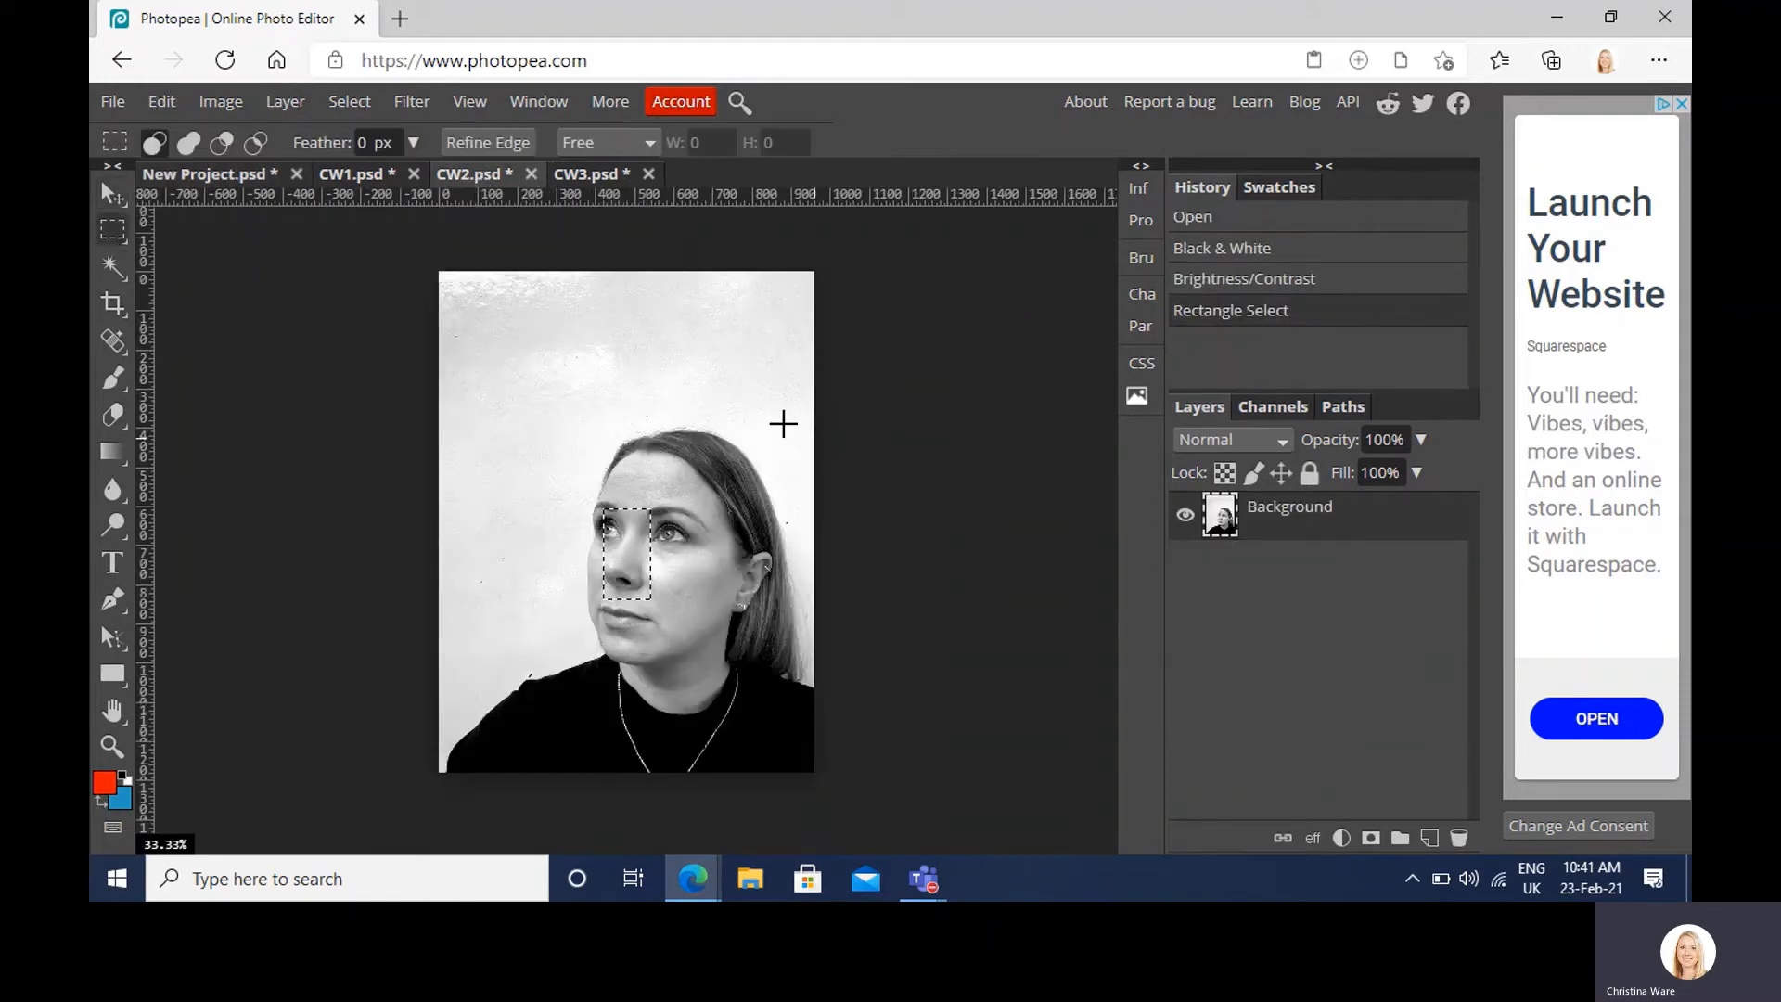
pyautogui.moveTo(696, 424); pyautogui.dragTo(786, 544)
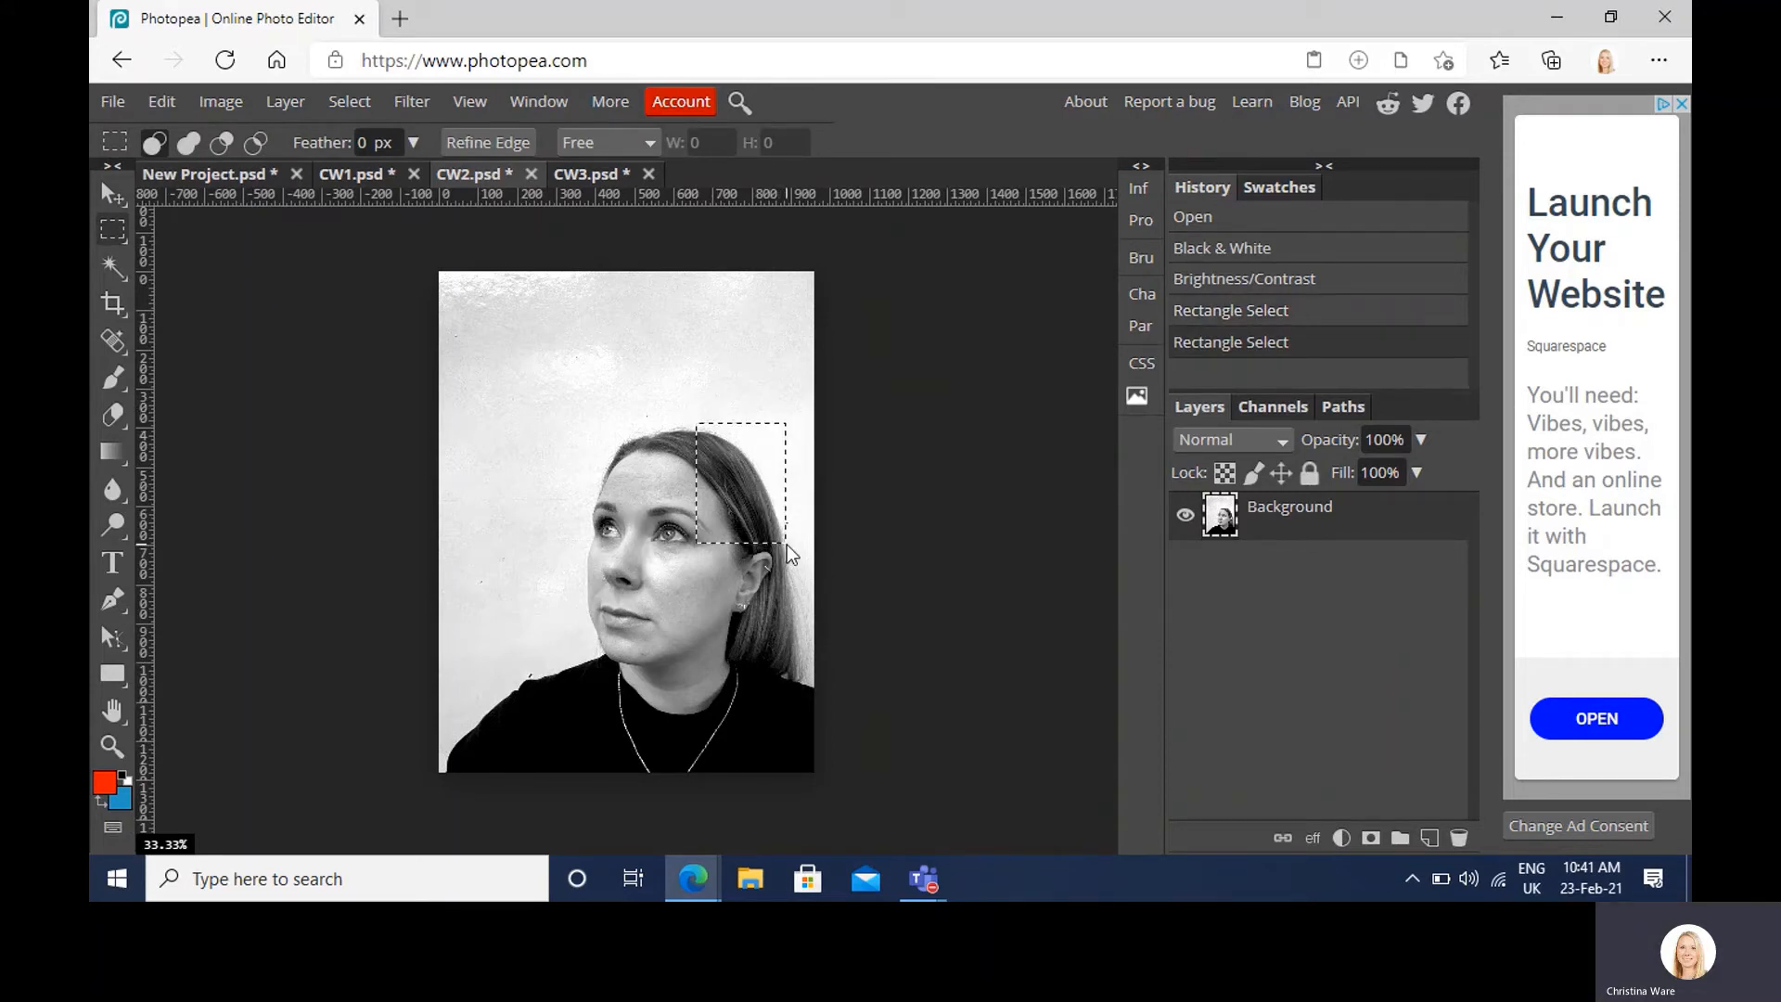
pyautogui.click(160, 175)
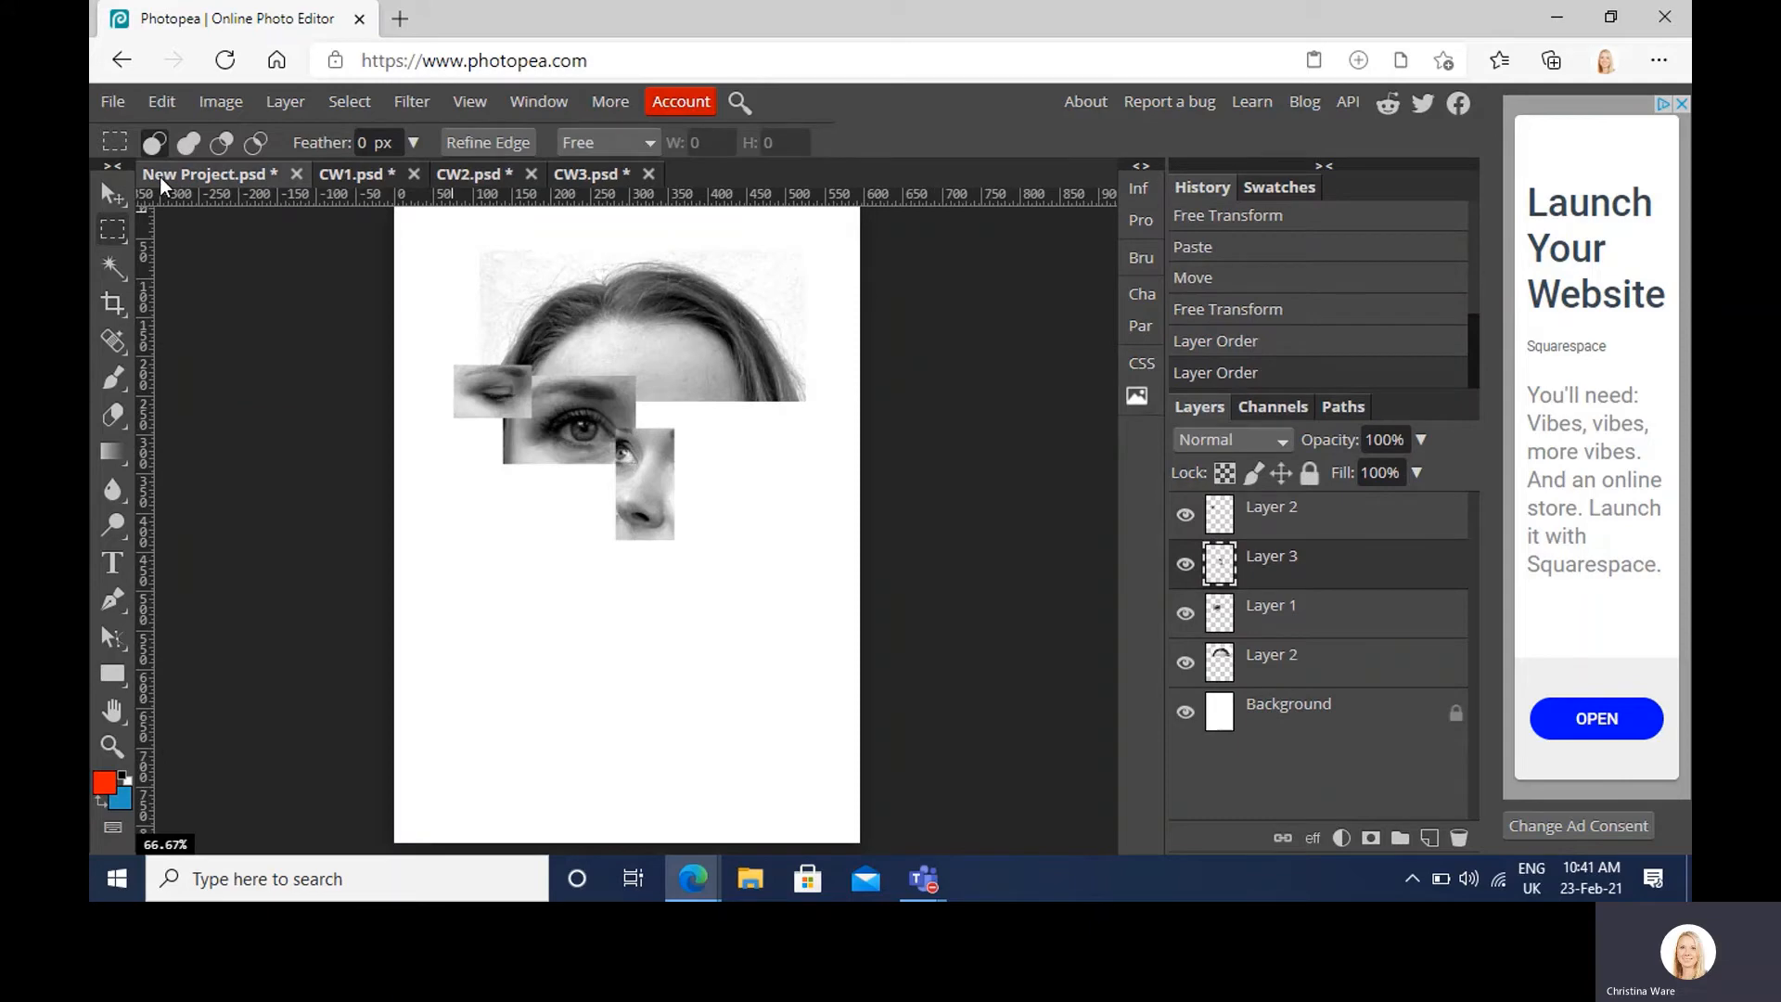
pyautogui.hotkey('ctrl', 'v')
# Step: Move the hair piece right of the forehead and scale it to about 62%
pyautogui.click(128, 198)
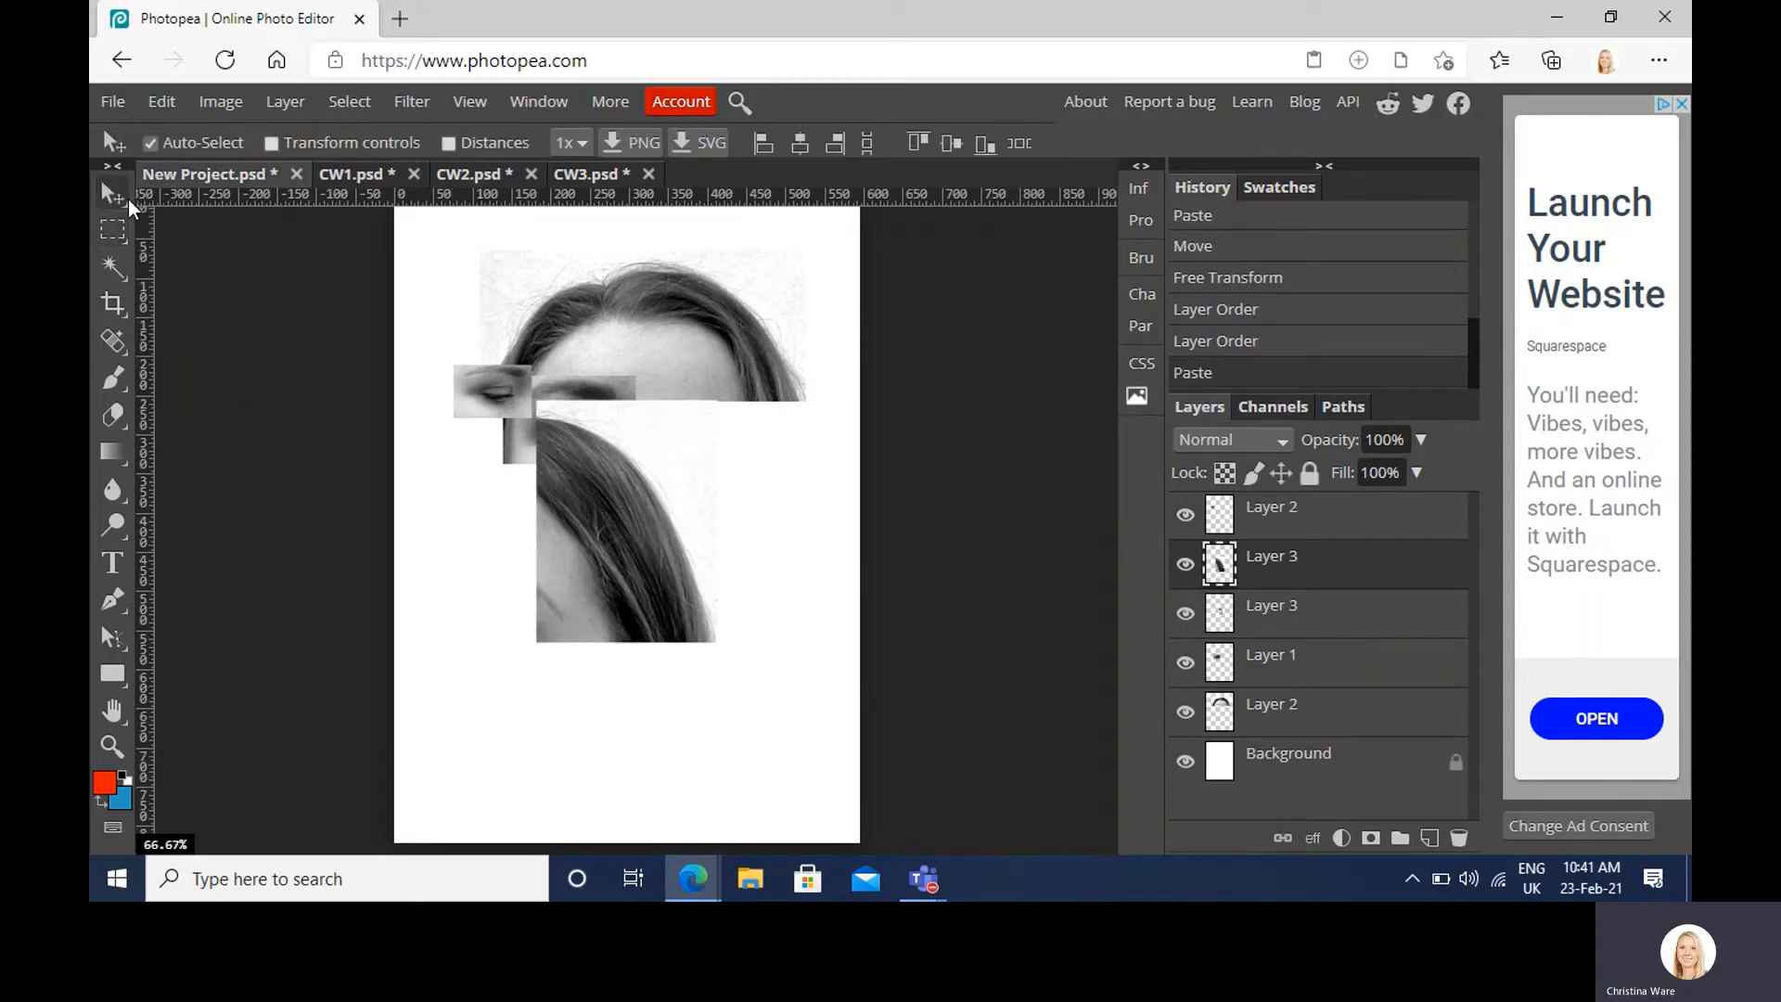
pyautogui.moveTo(686, 510); pyautogui.dragTo(786, 386)
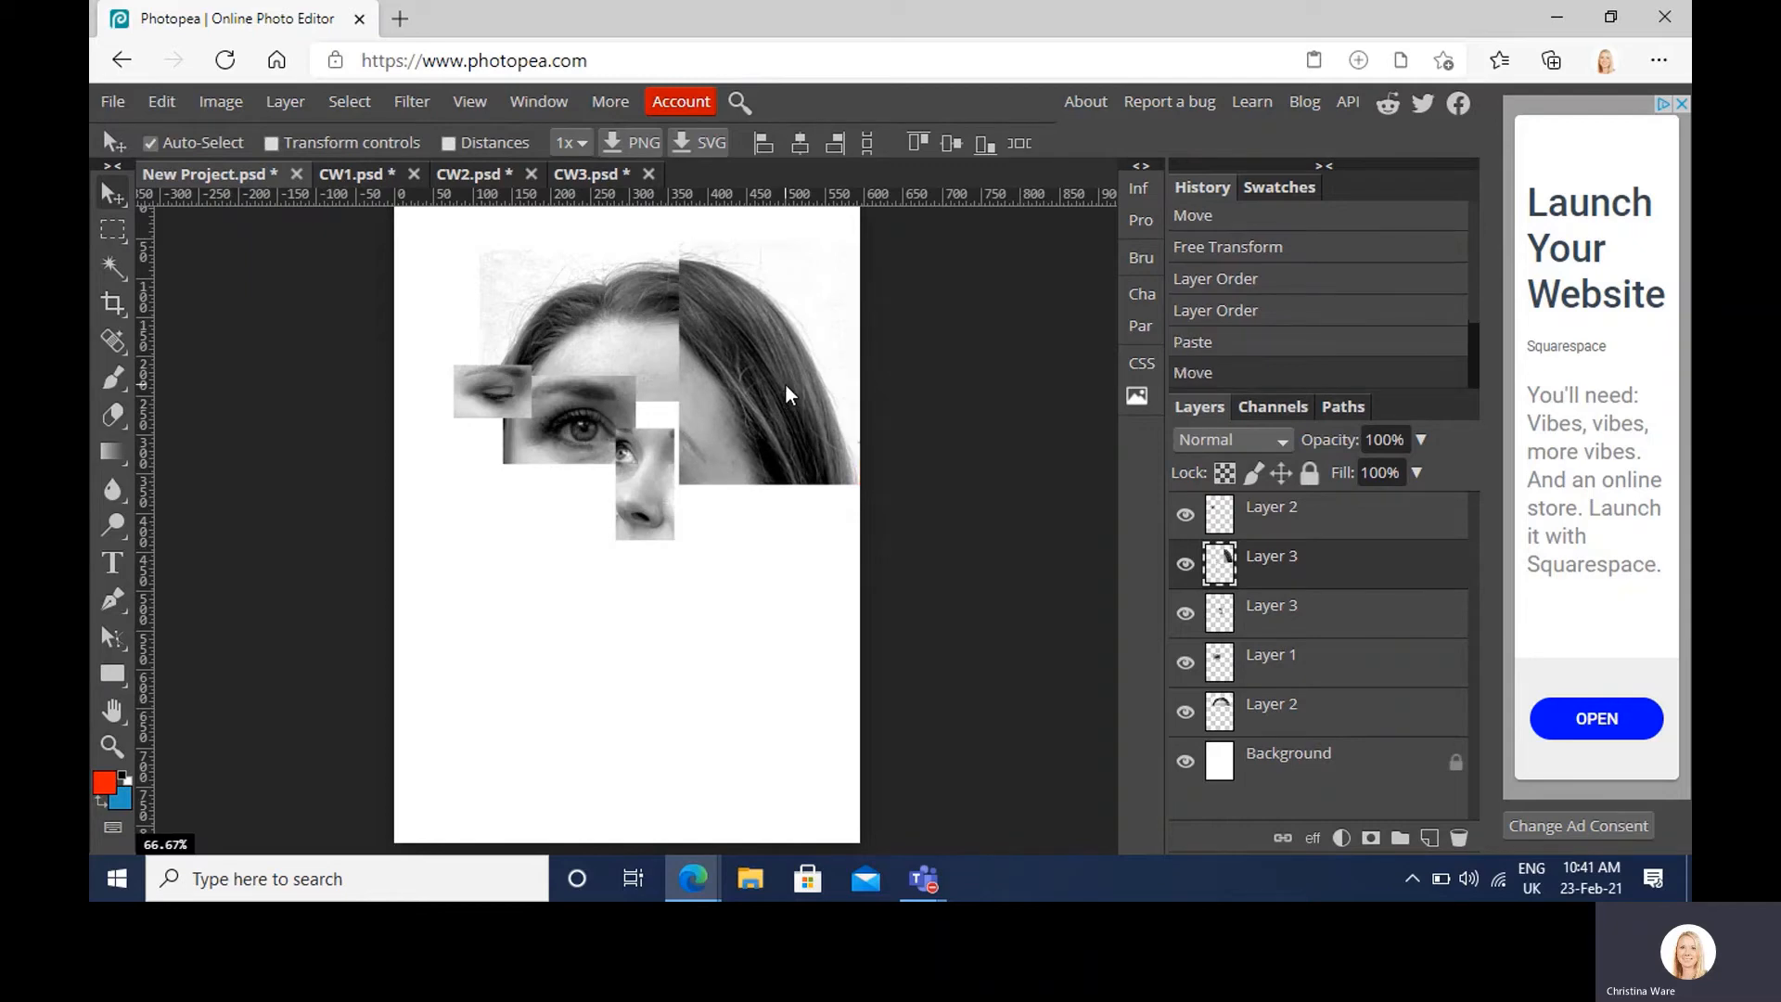
pyautogui.hotkey('ctrl', 't')
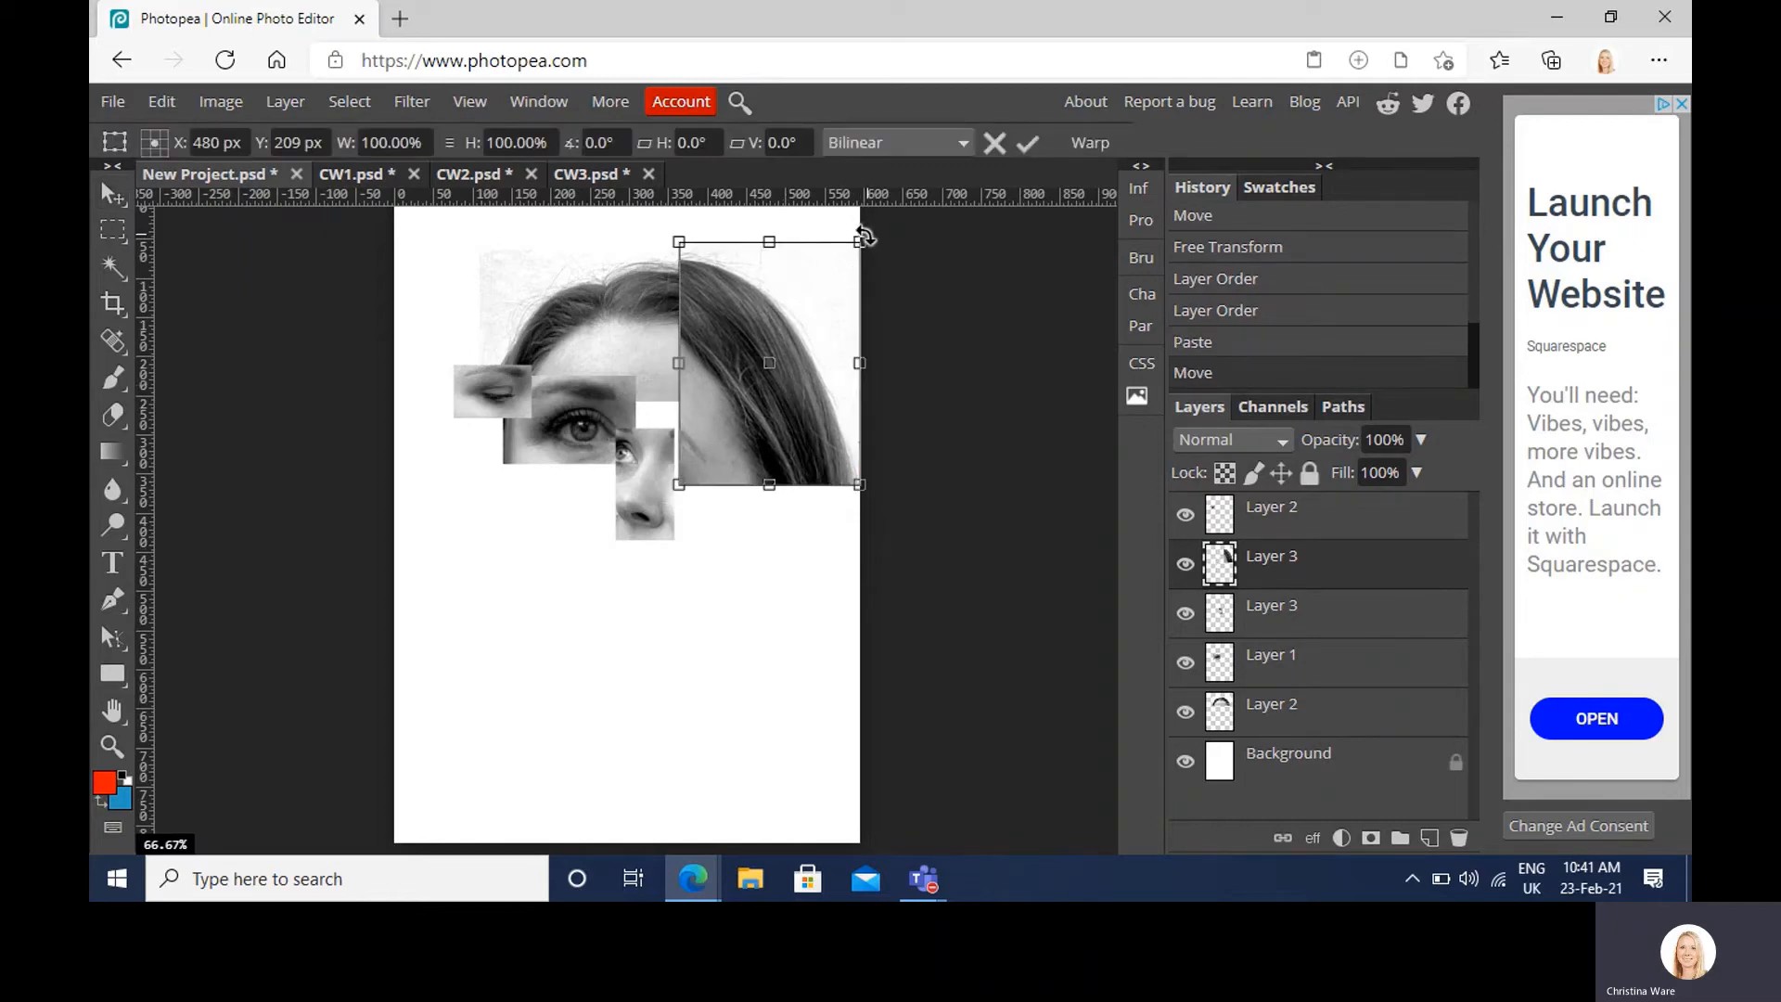
pyautogui.moveTo(863, 236); pyautogui.dragTo(790, 345)
pyautogui.press('Return')
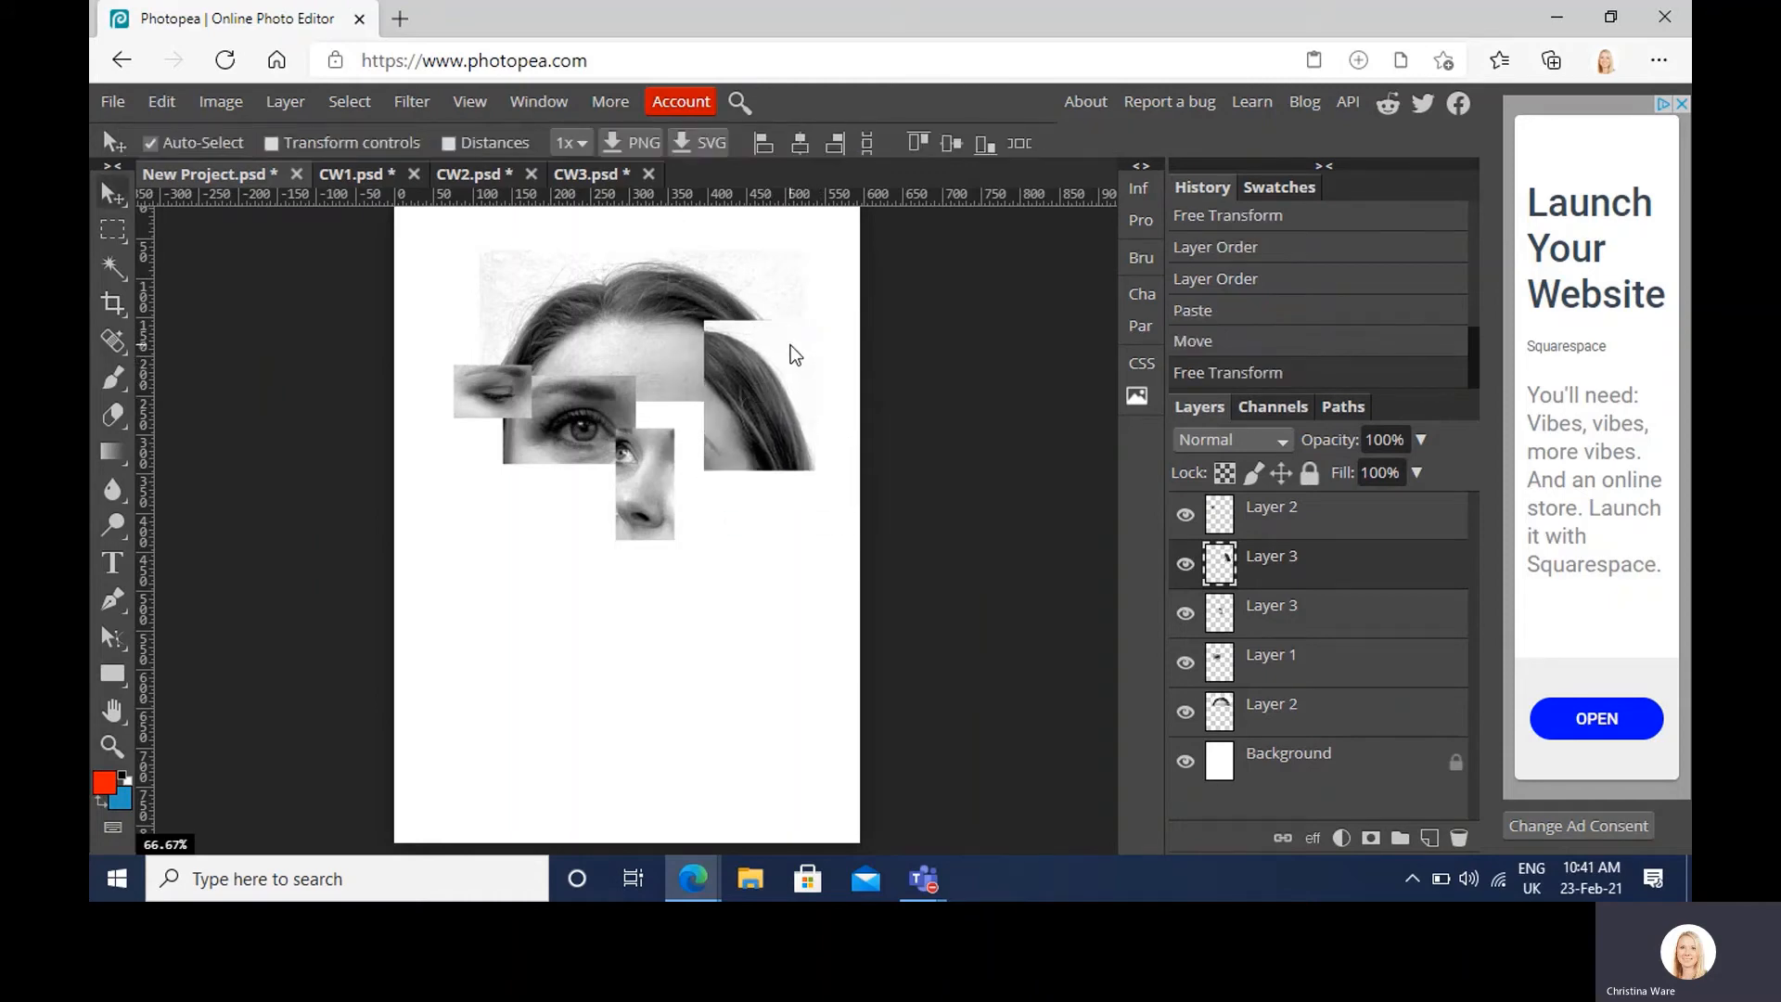
# Step: Bring a rectangular cheek crop from CW3 into the collage, moved up and right
pyautogui.click(582, 176)
pyautogui.click(113, 231)
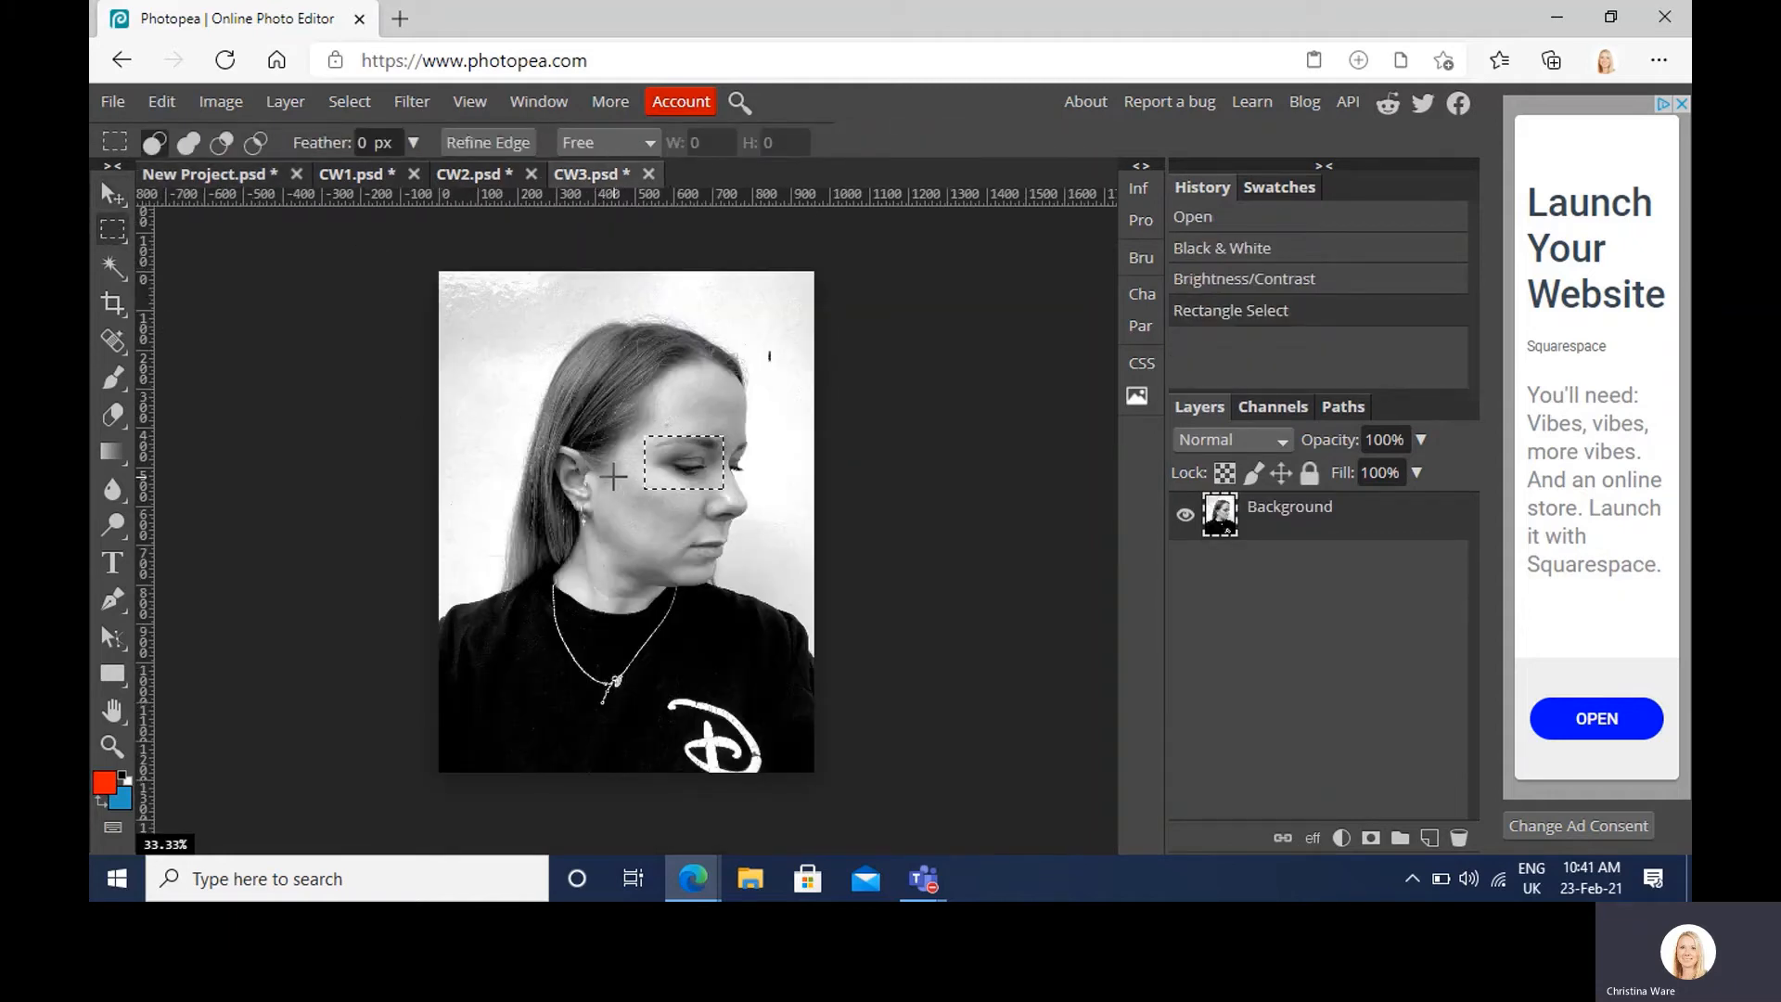
pyautogui.moveTo(613, 477); pyautogui.dragTo(679, 556)
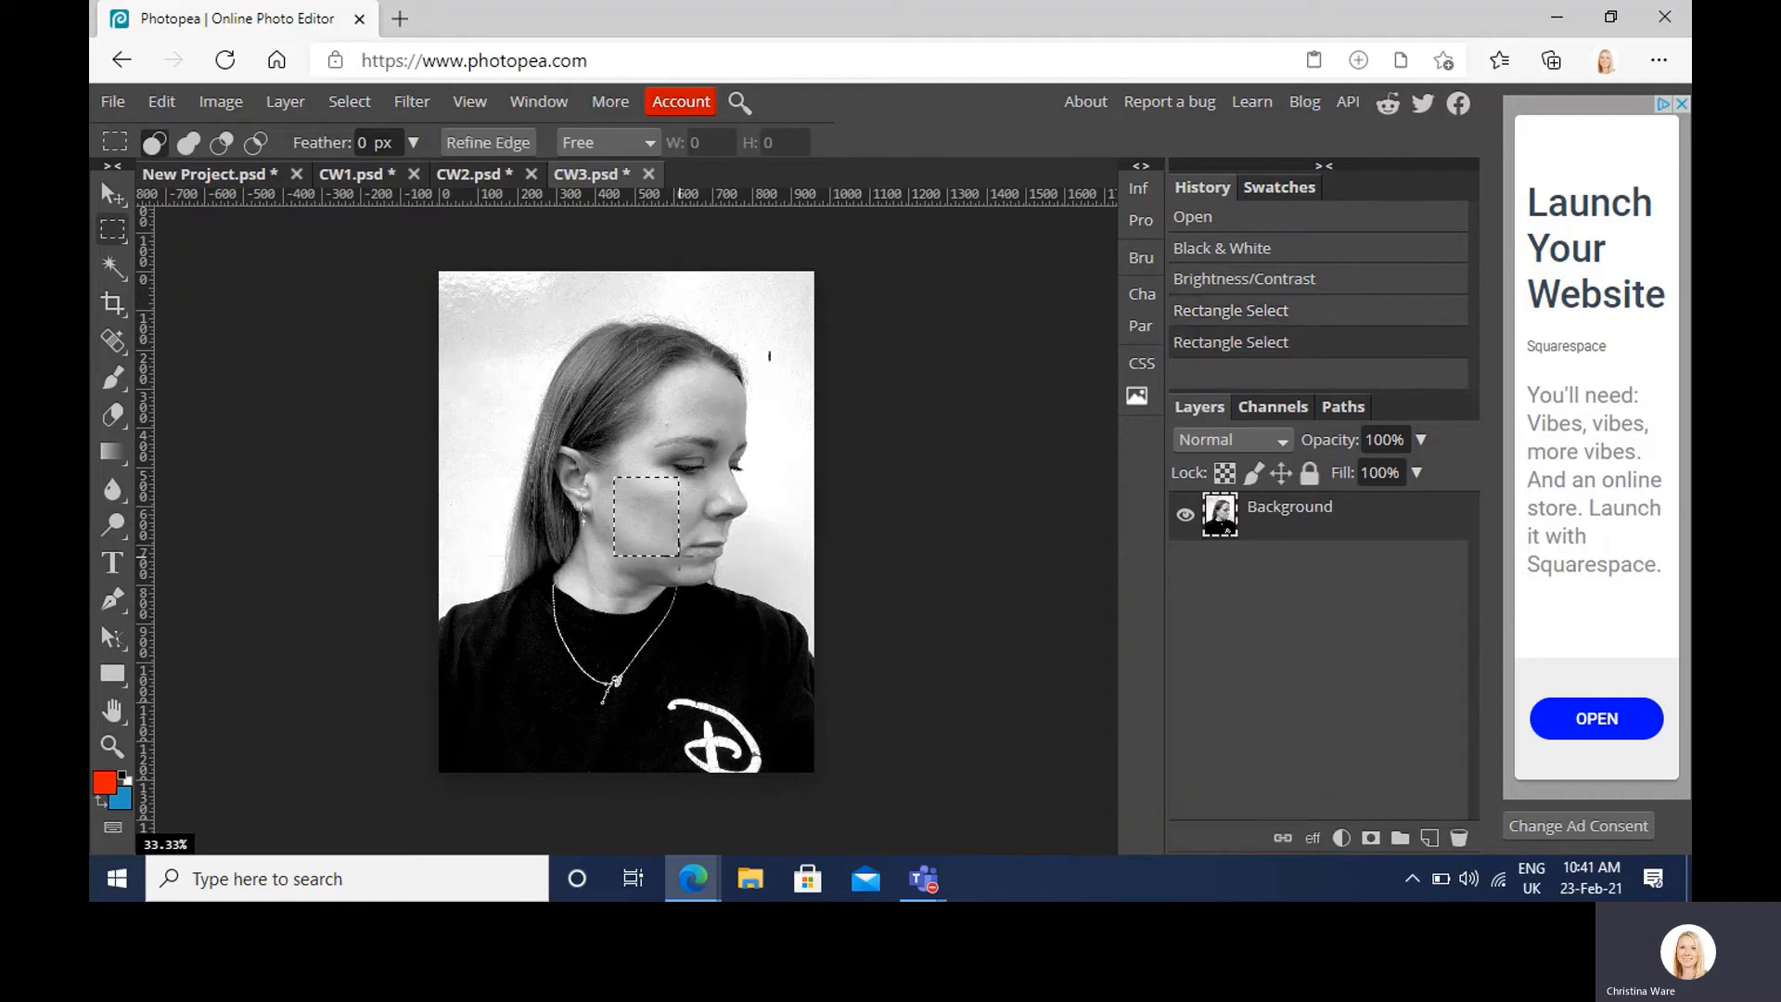
pyautogui.click(227, 176)
pyautogui.hotkey('ctrl', 'v')
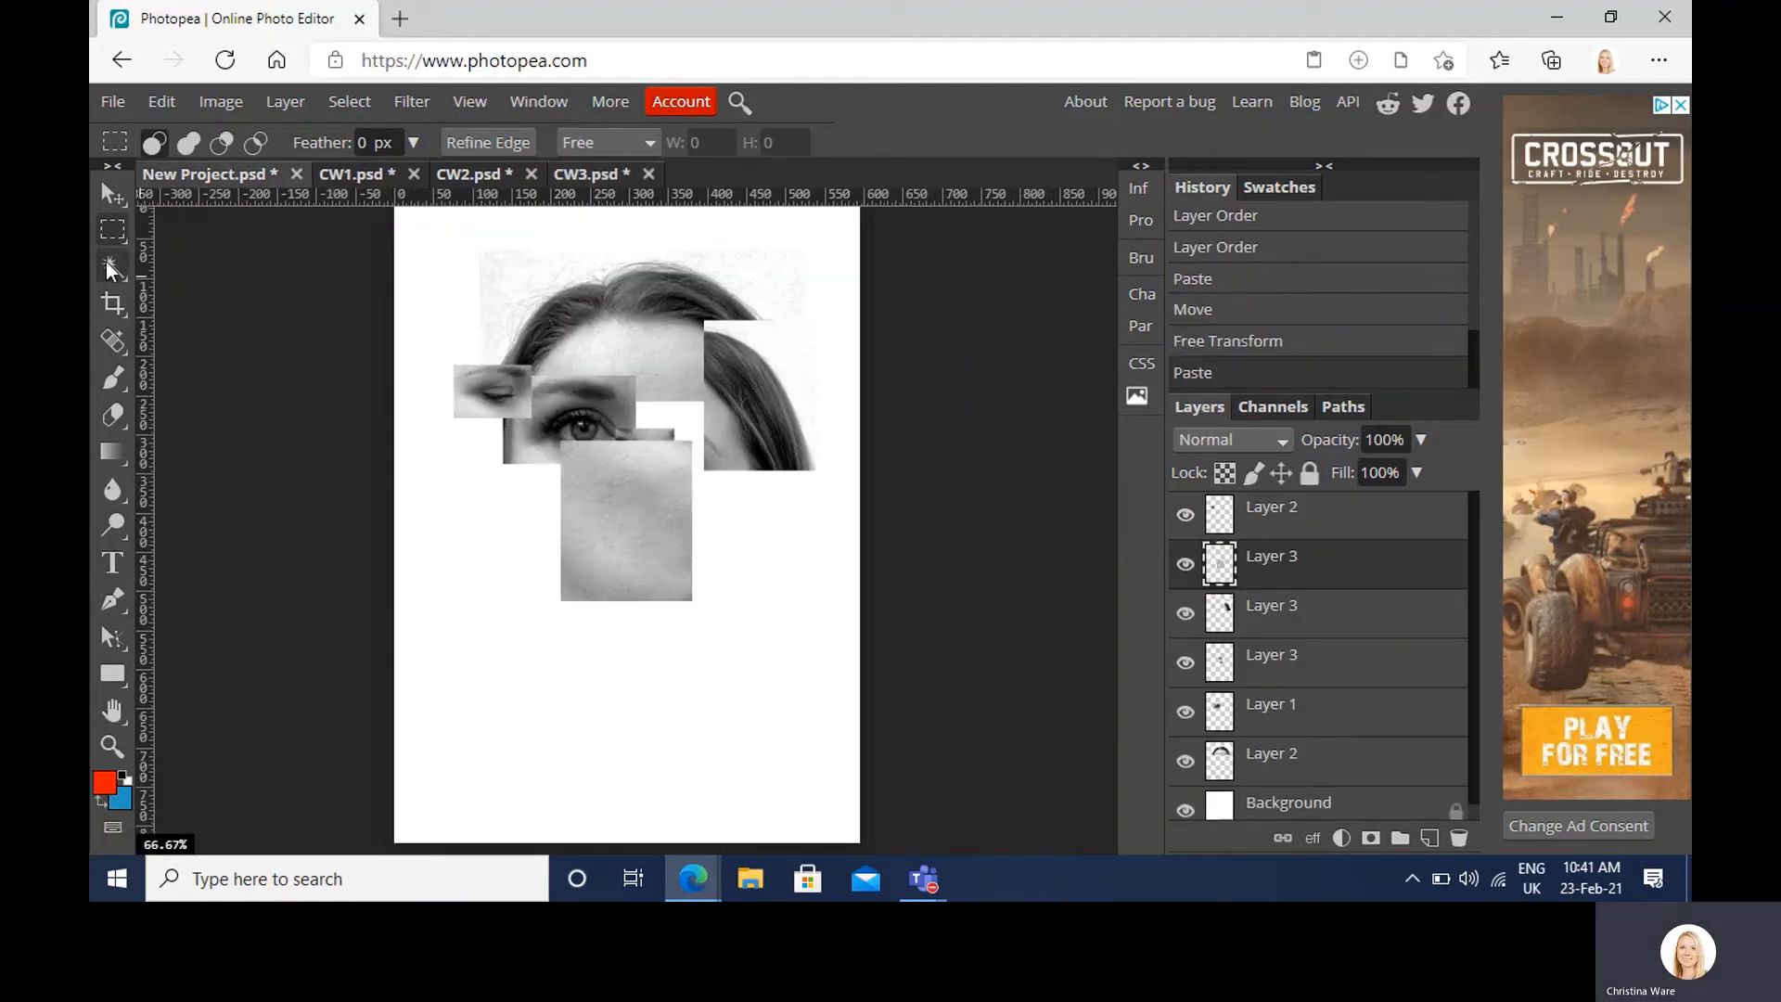
pyautogui.click(112, 193)
pyautogui.moveTo(677, 545); pyautogui.dragTo(733, 490)
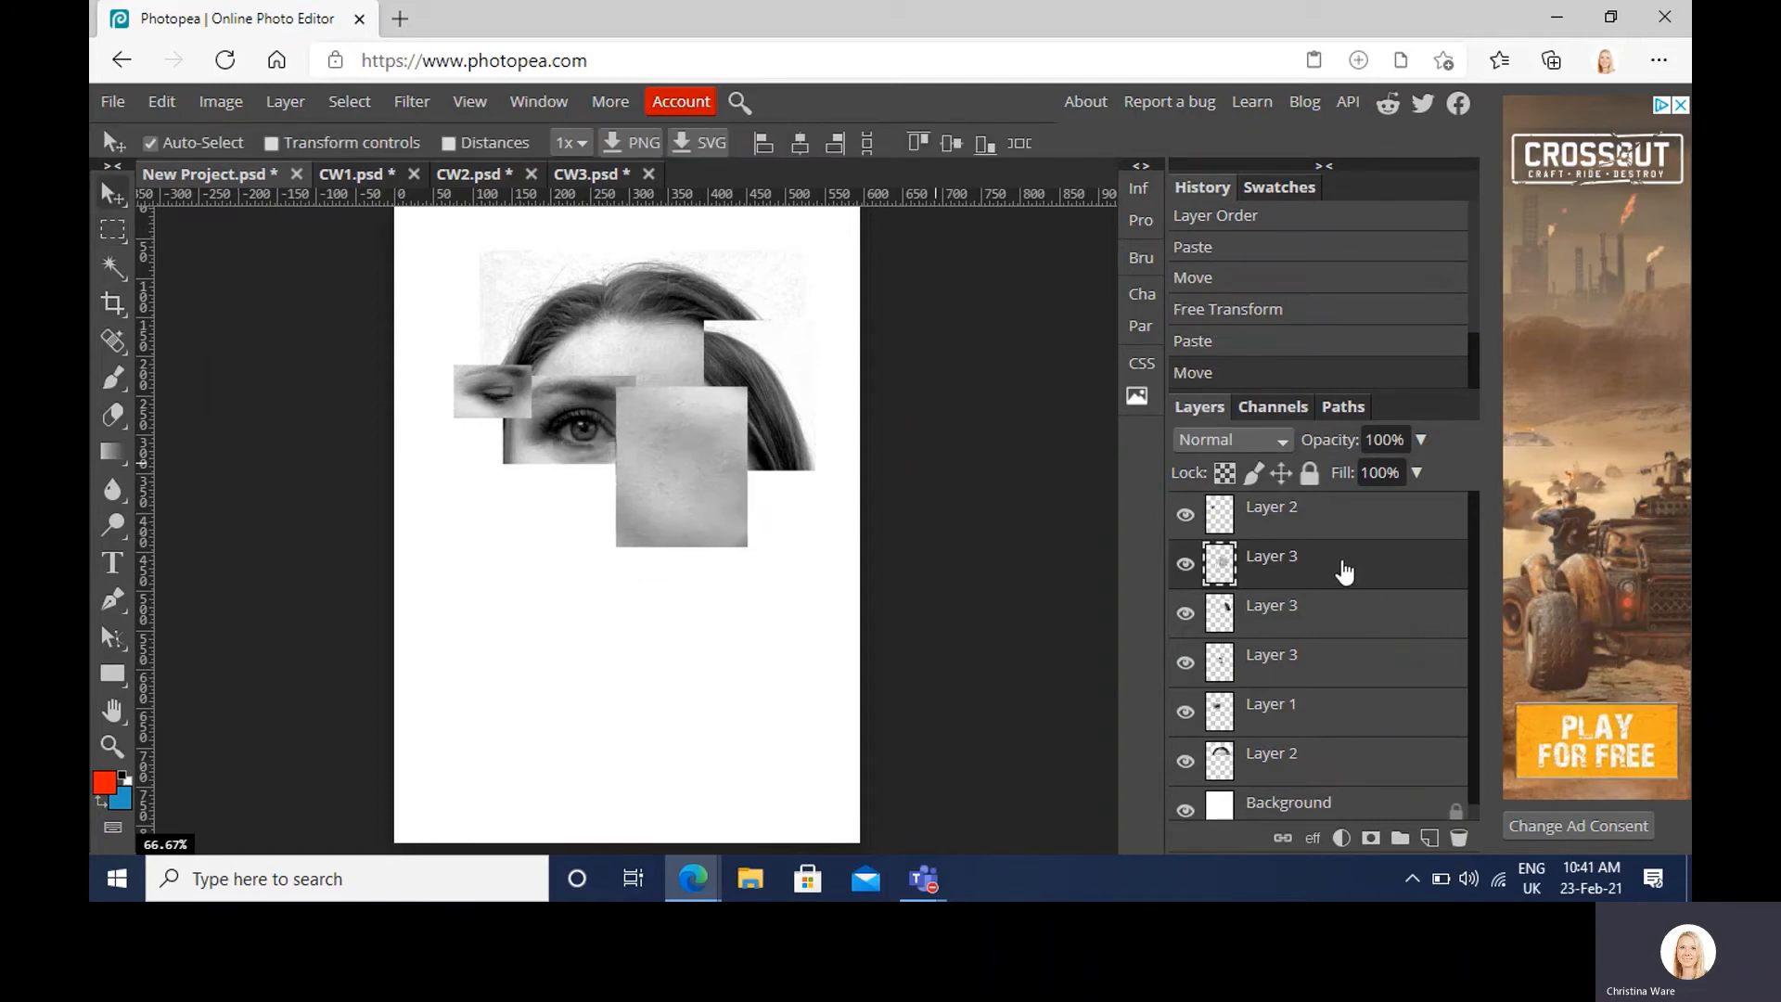
# Step: Send the cheek layer behind the others and place its duplicate down-left
pyautogui.moveTo(1343, 572); pyautogui.dragTo(1340, 781)
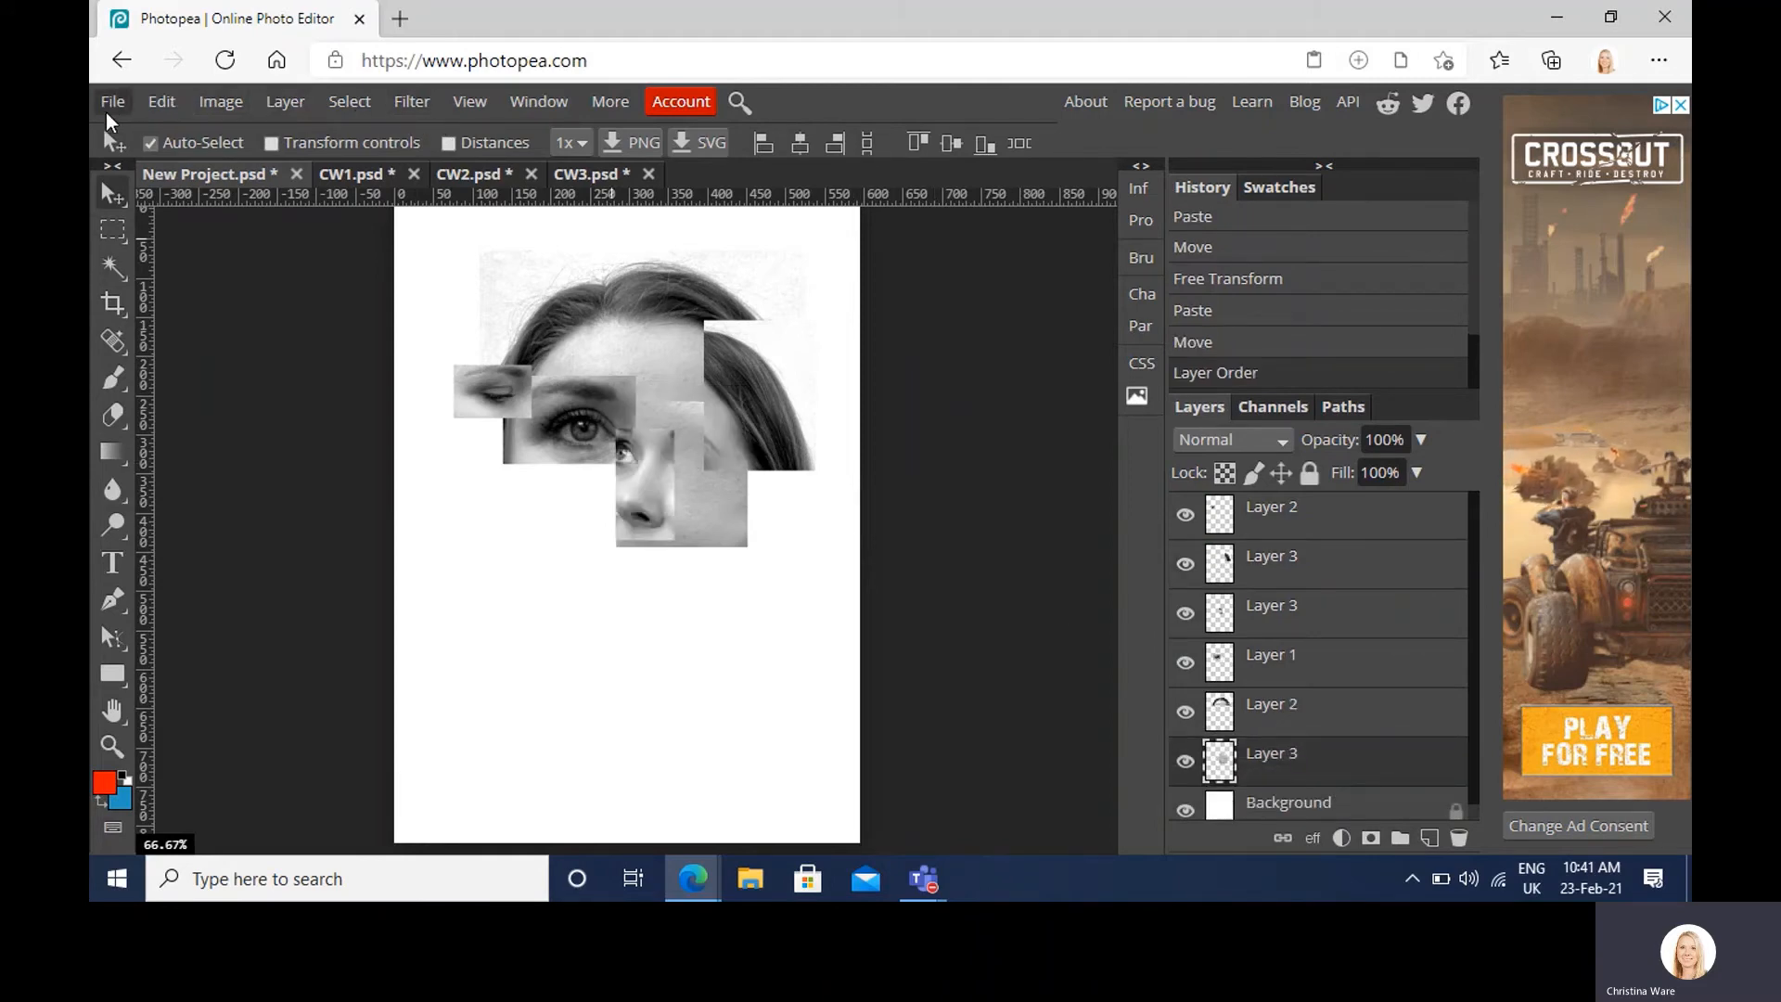
pyautogui.rightClick(1296, 761)
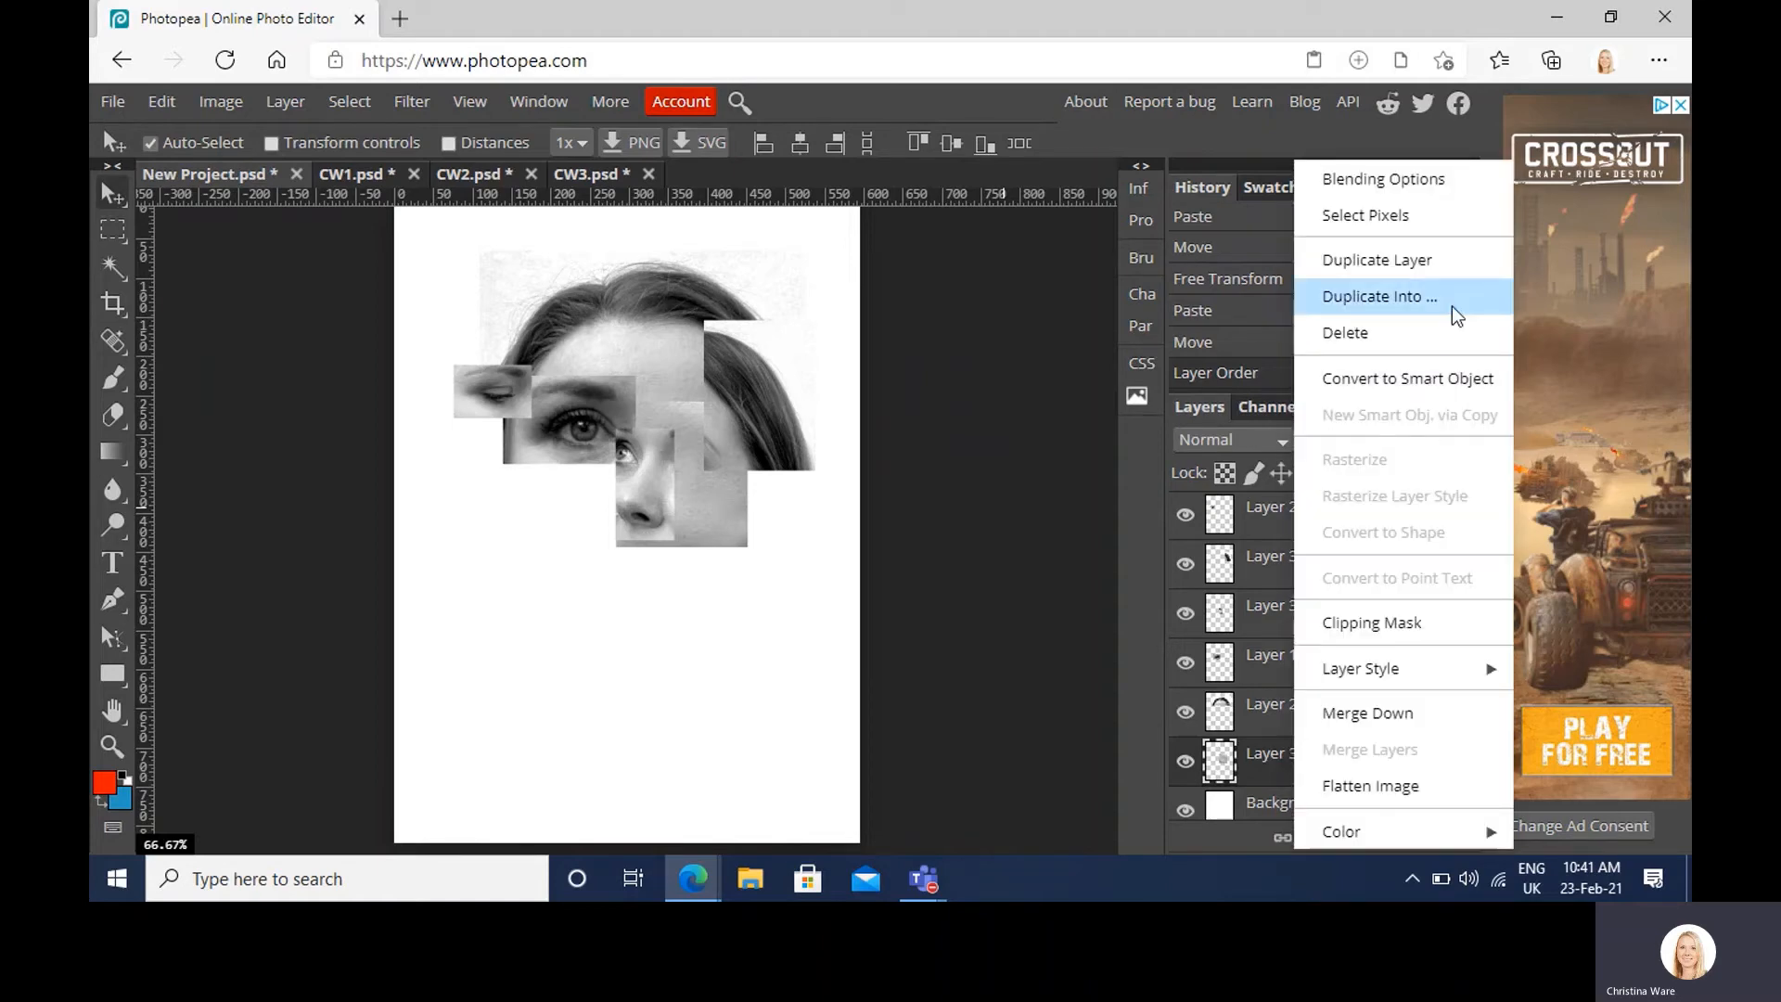
pyautogui.click(1451, 253)
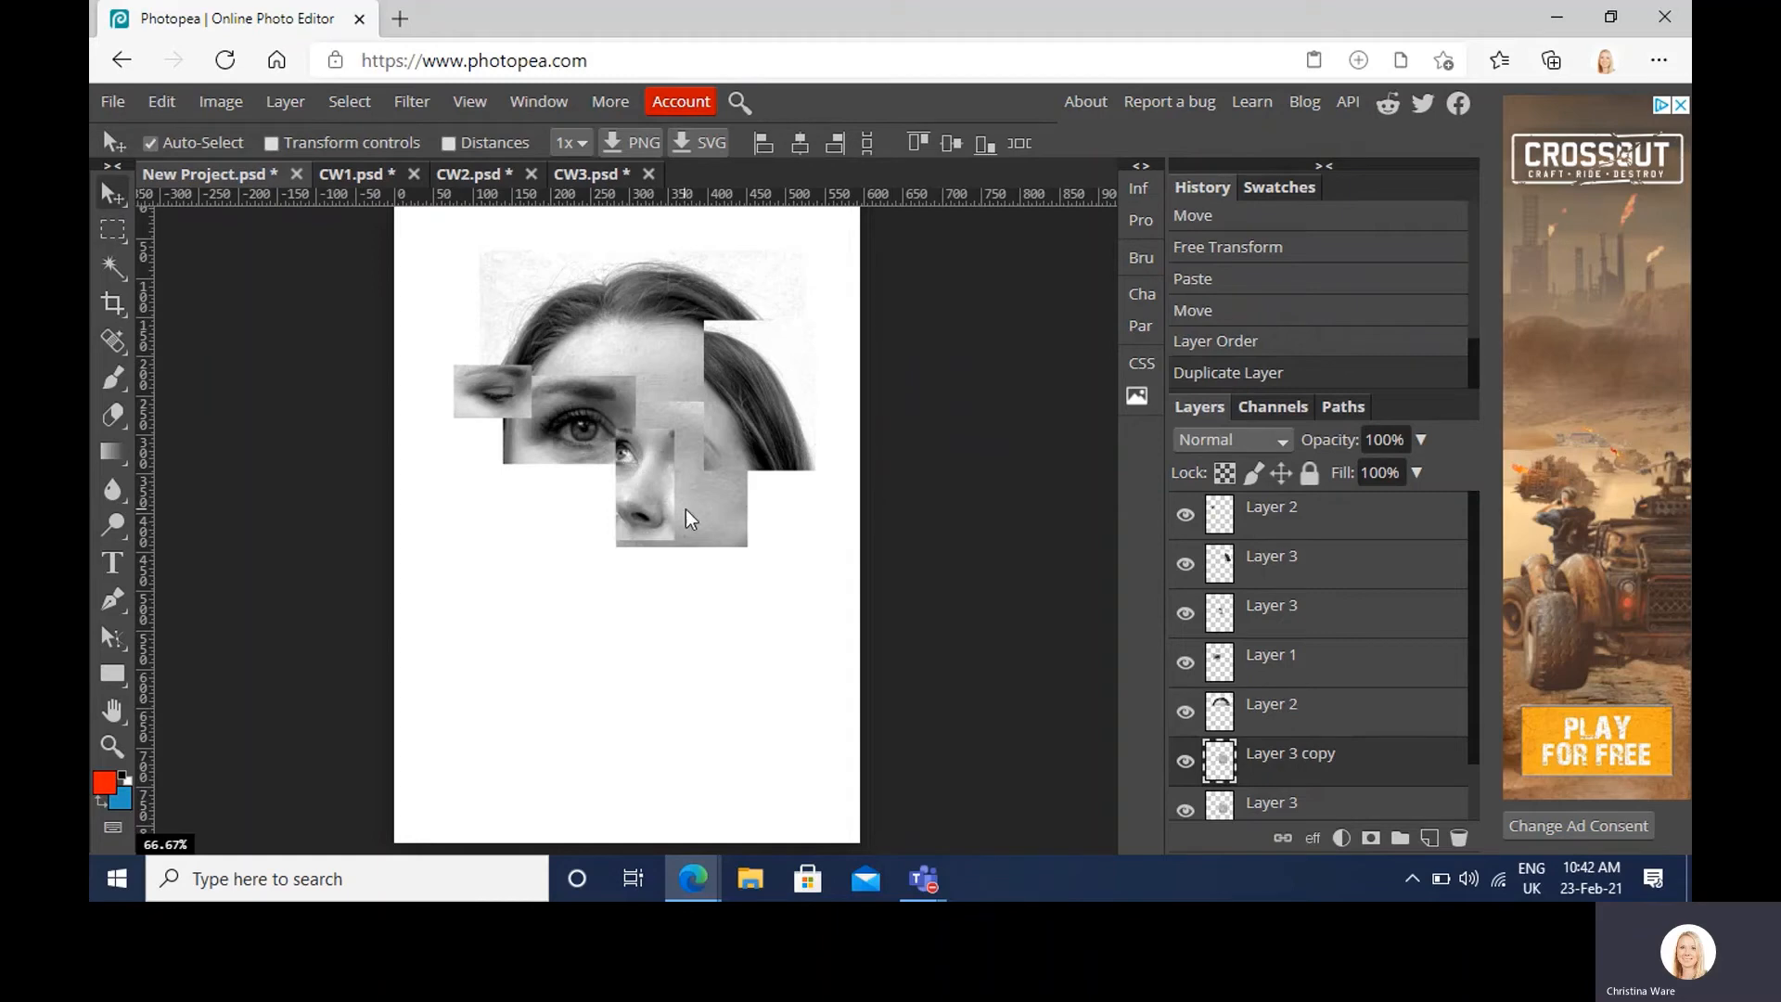
pyautogui.moveTo(686, 509); pyautogui.dragTo(598, 577)
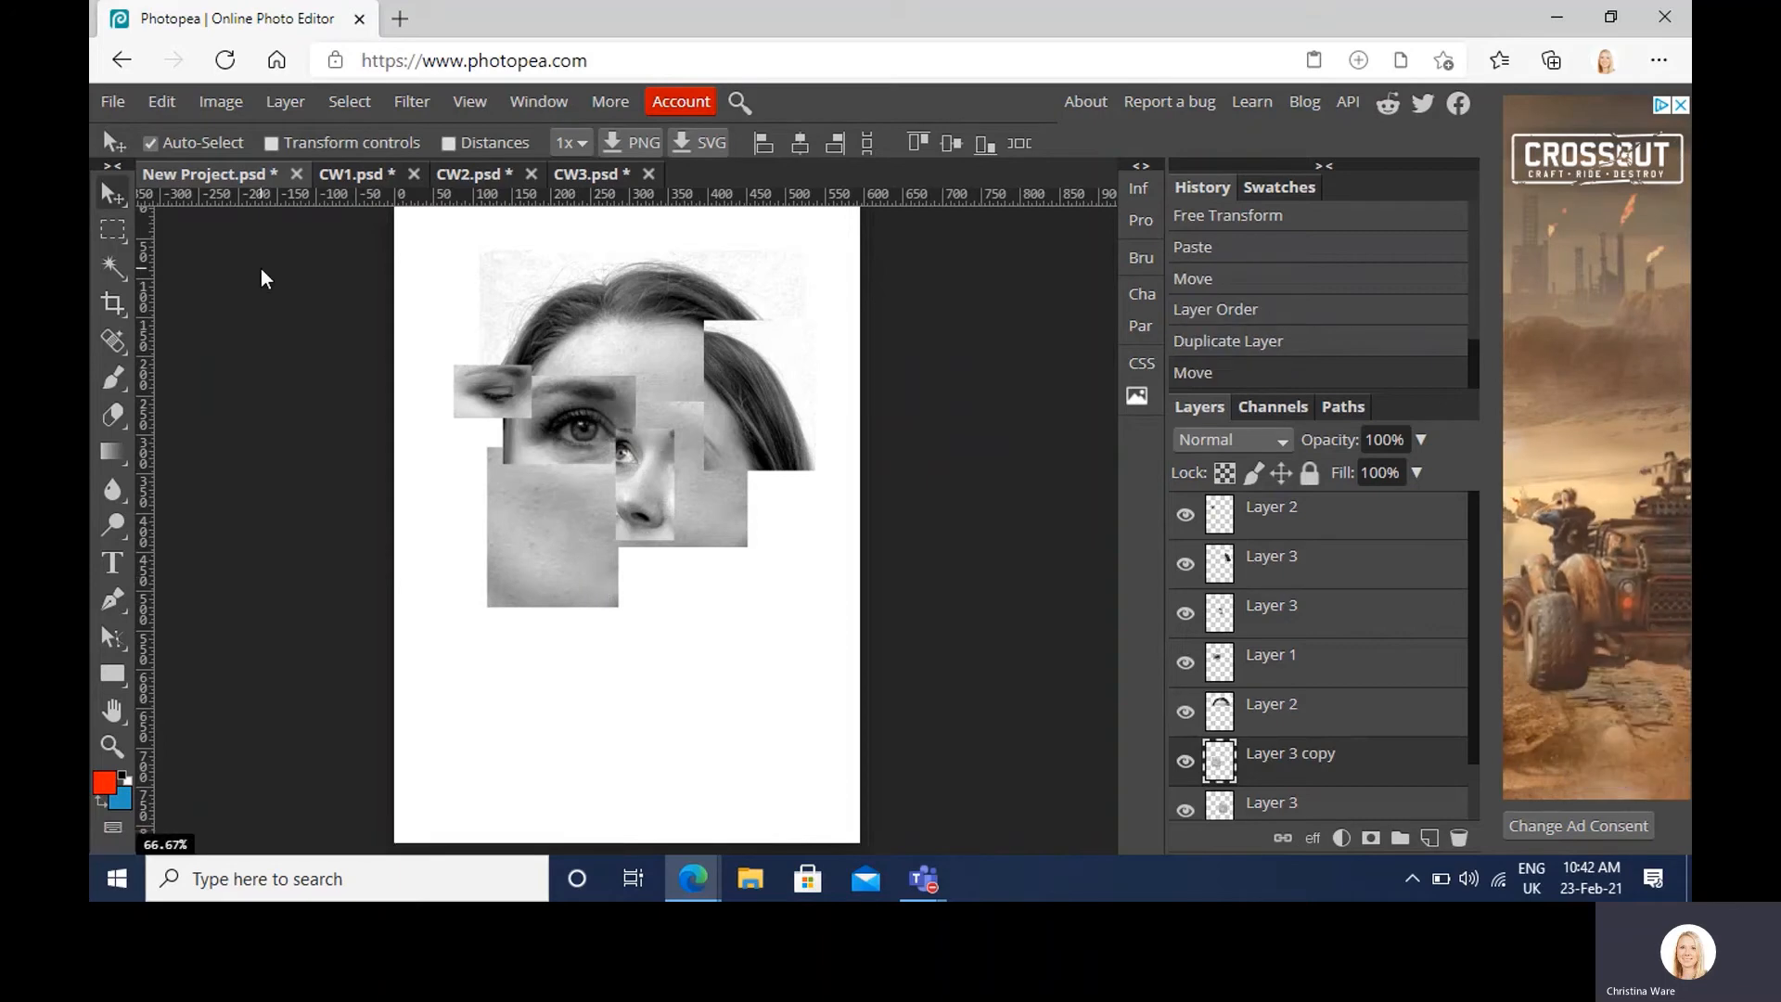
# Step: Bring a rectangular mouth crop from CW2 into the collage, moved lower
pyautogui.click(594, 178)
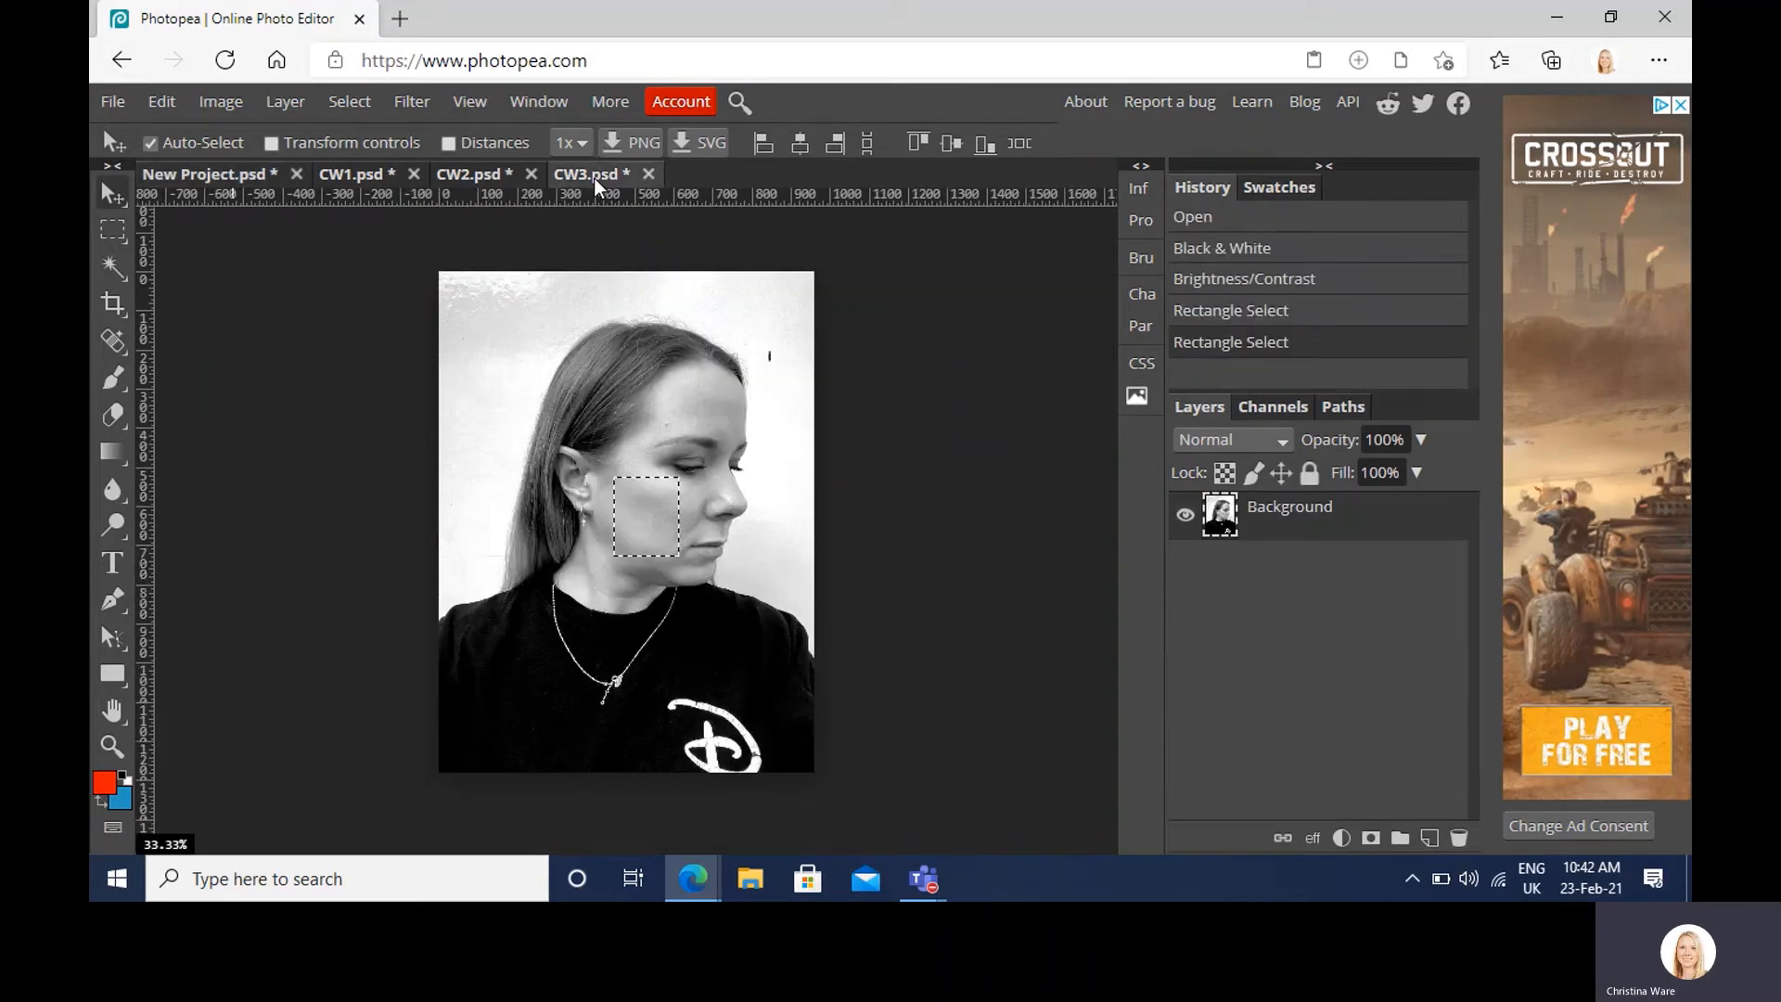
pyautogui.click(442, 175)
pyautogui.click(118, 236)
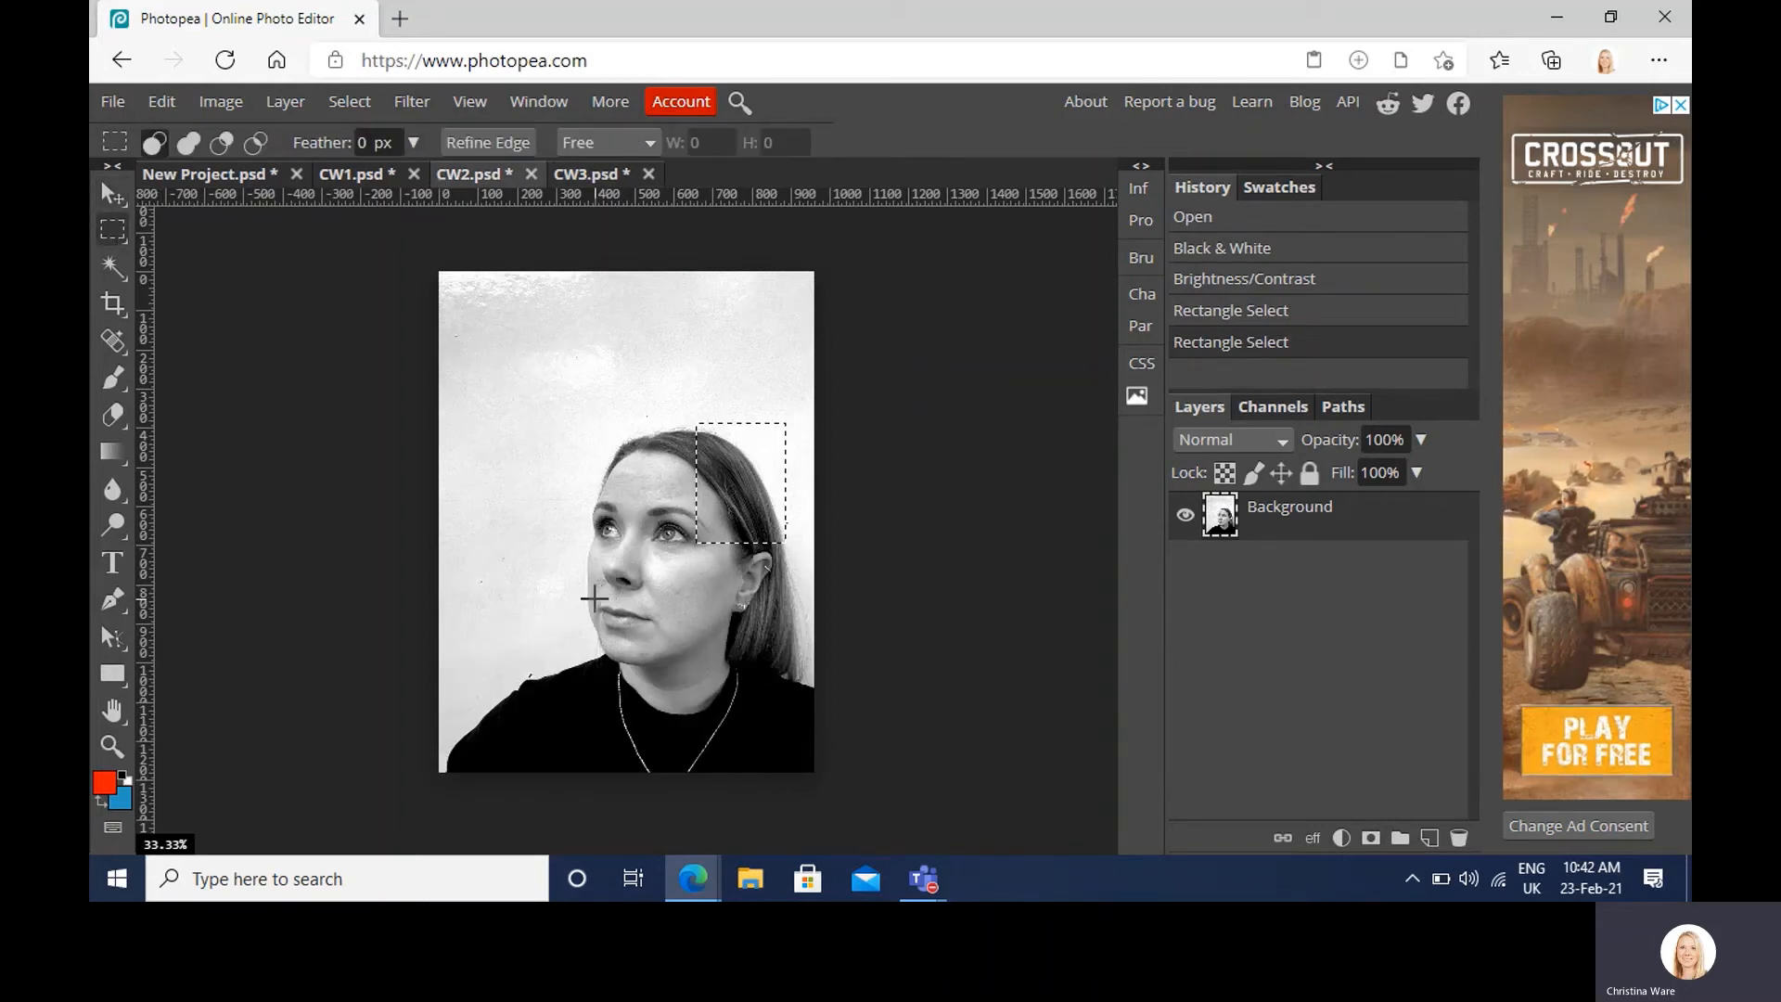
pyautogui.moveTo(594, 598); pyautogui.dragTo(665, 647)
pyautogui.moveTo(675, 644); pyautogui.dragTo(676, 644)
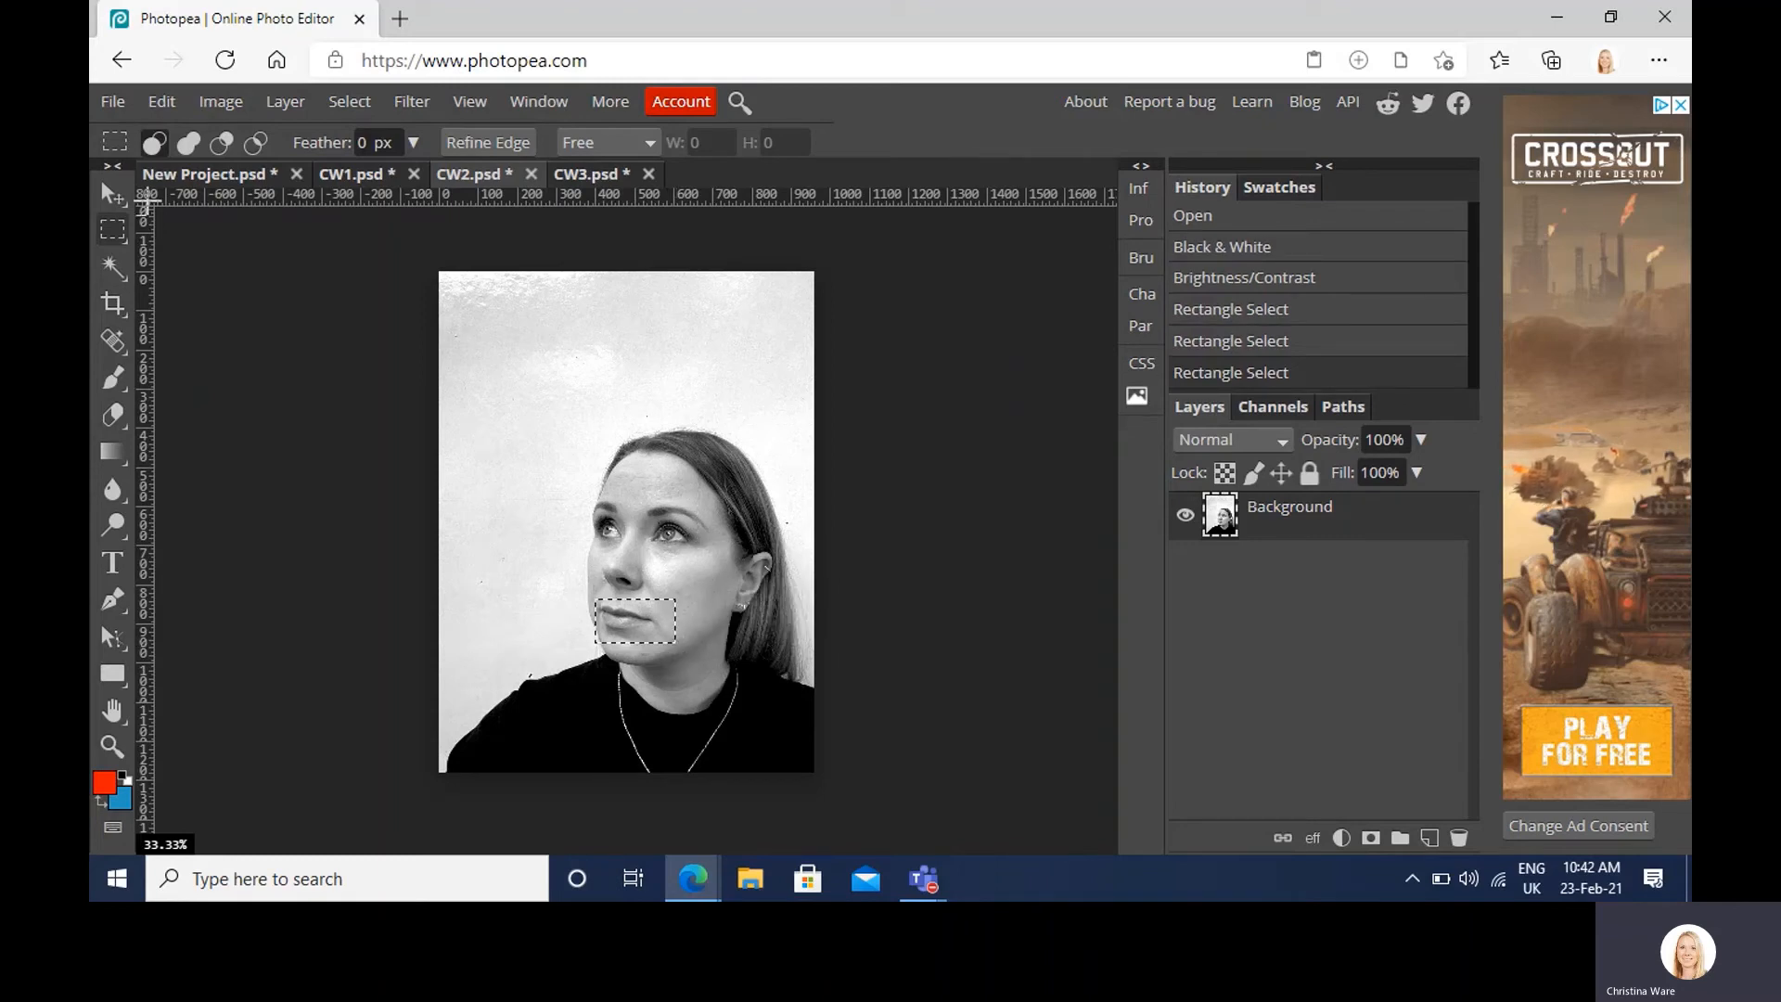
pyautogui.click(189, 176)
pyautogui.hotkey('ctrl', 'v')
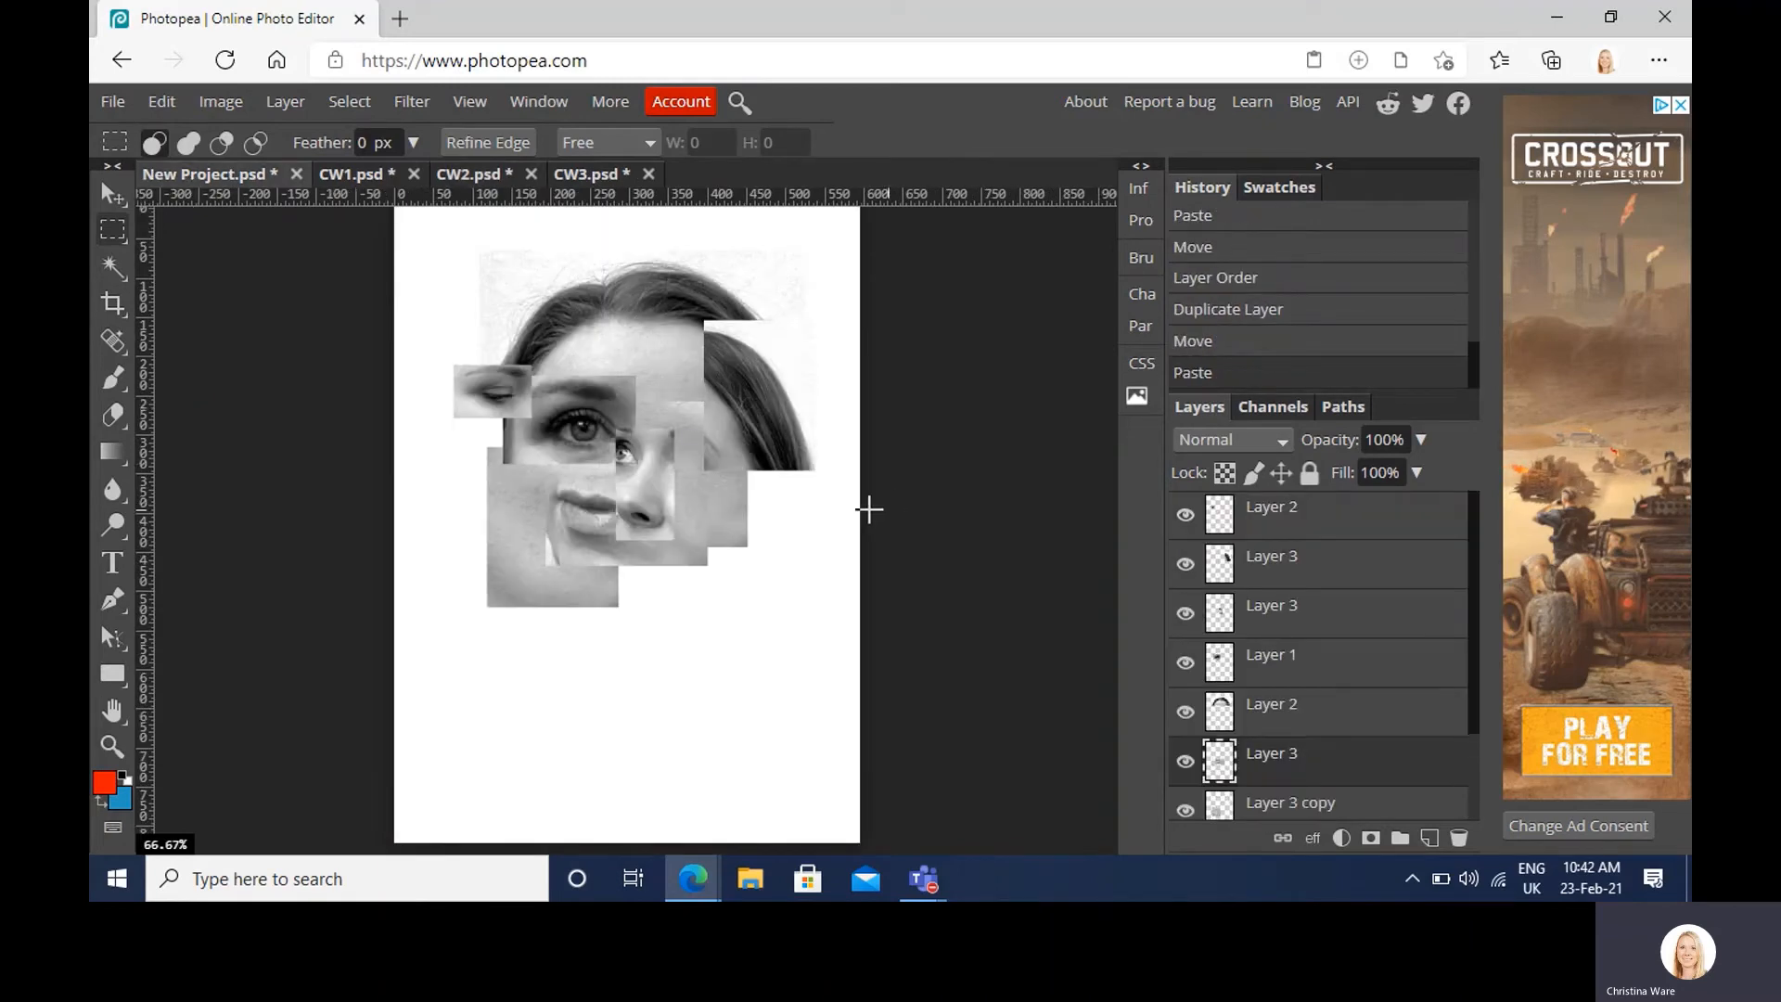
pyautogui.click(108, 195)
pyautogui.moveTo(575, 520); pyautogui.dragTo(570, 592)
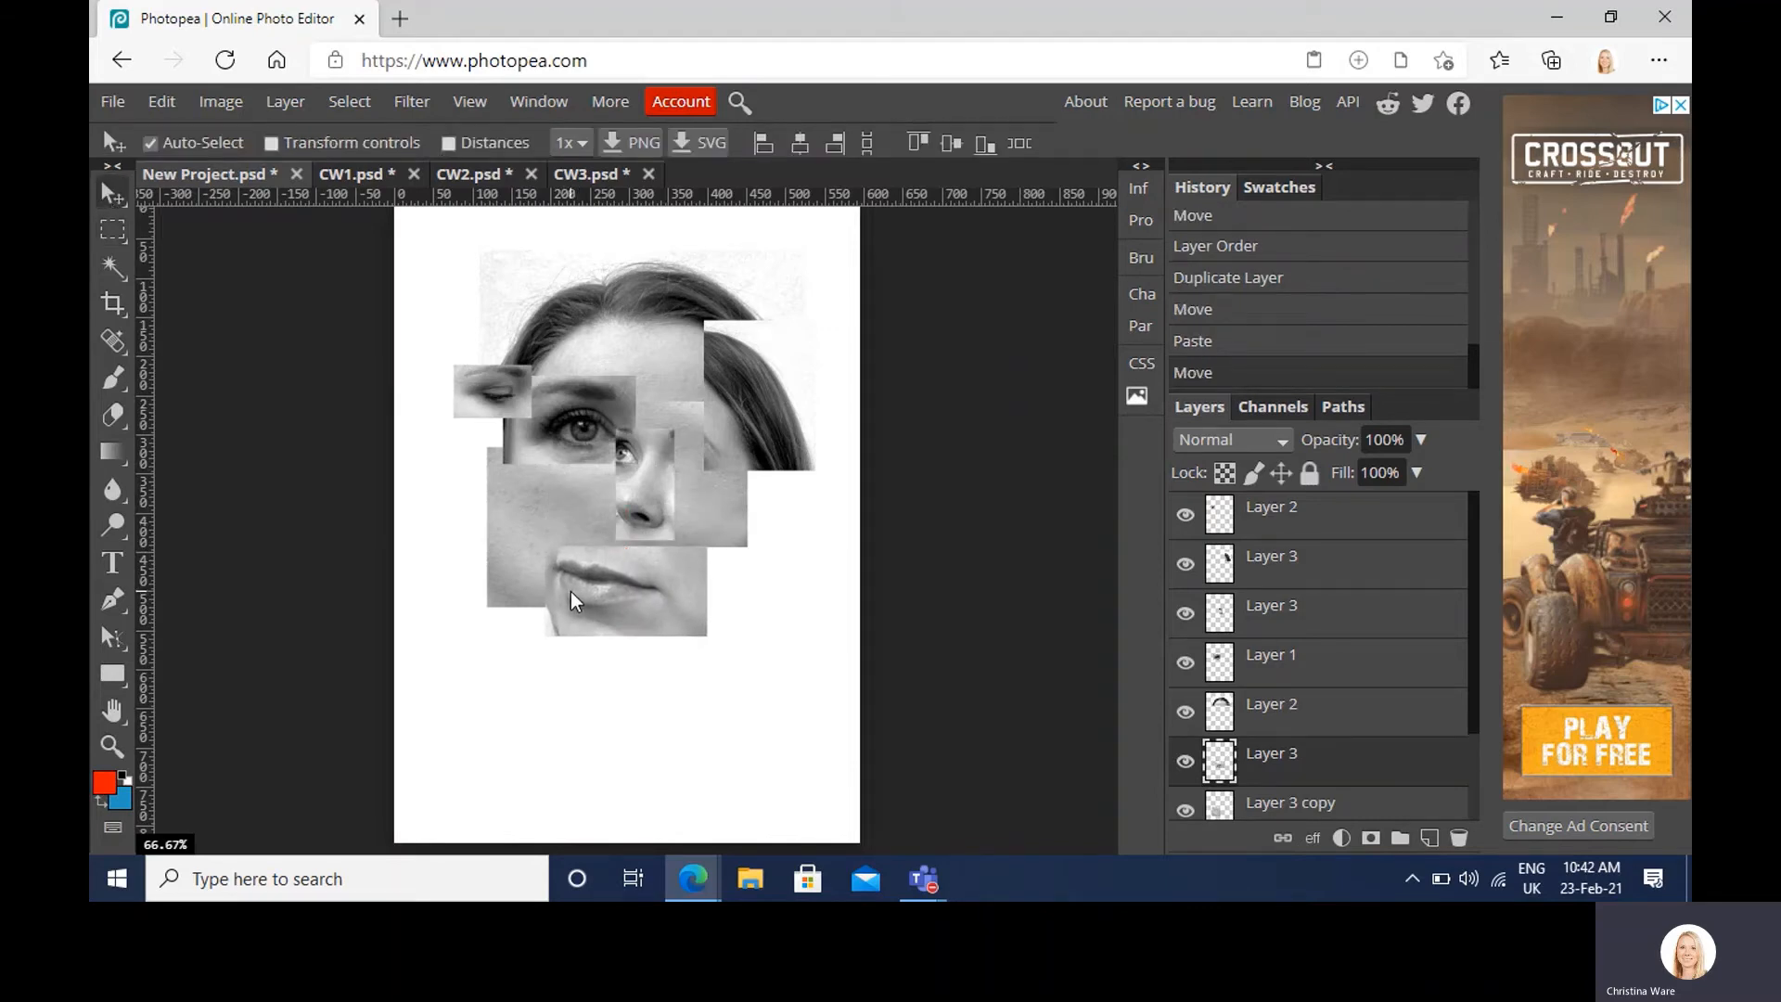
# Step: Enlarge the mouth piece and shift it left and down below the nose
pyautogui.hotkey('ctrl', 'alt', 't')
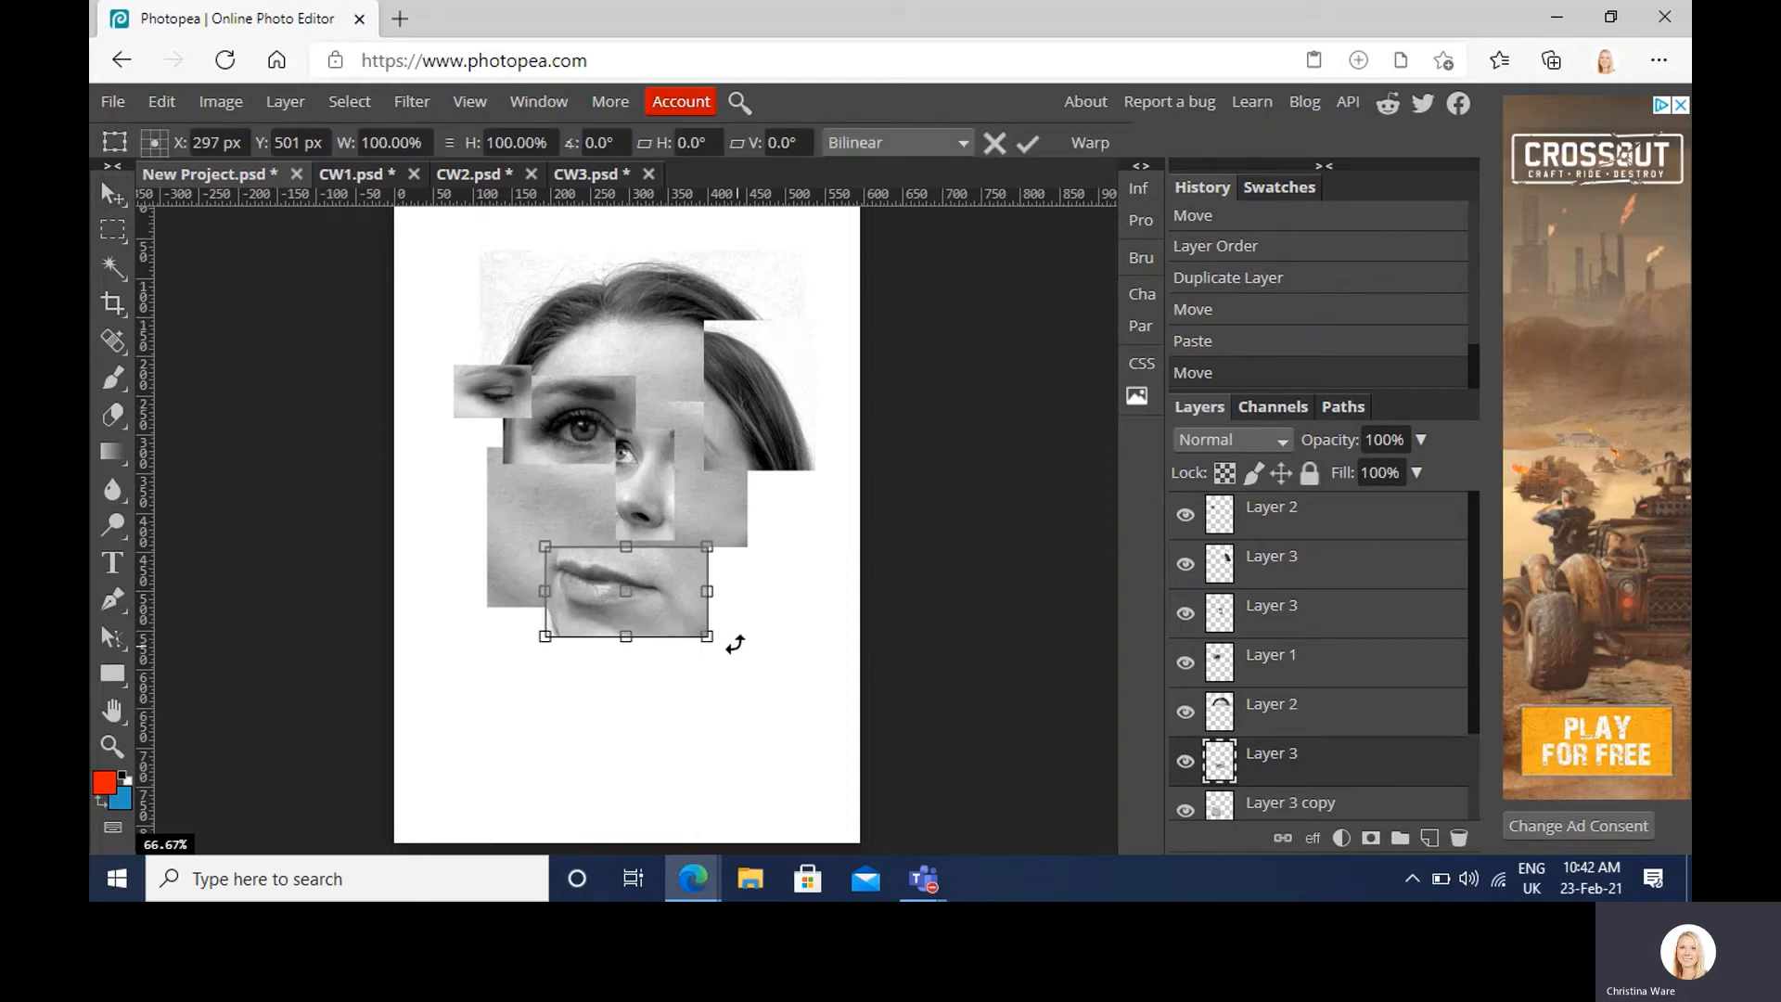
pyautogui.moveTo(705, 636); pyautogui.dragTo(766, 668)
pyautogui.press('Return')
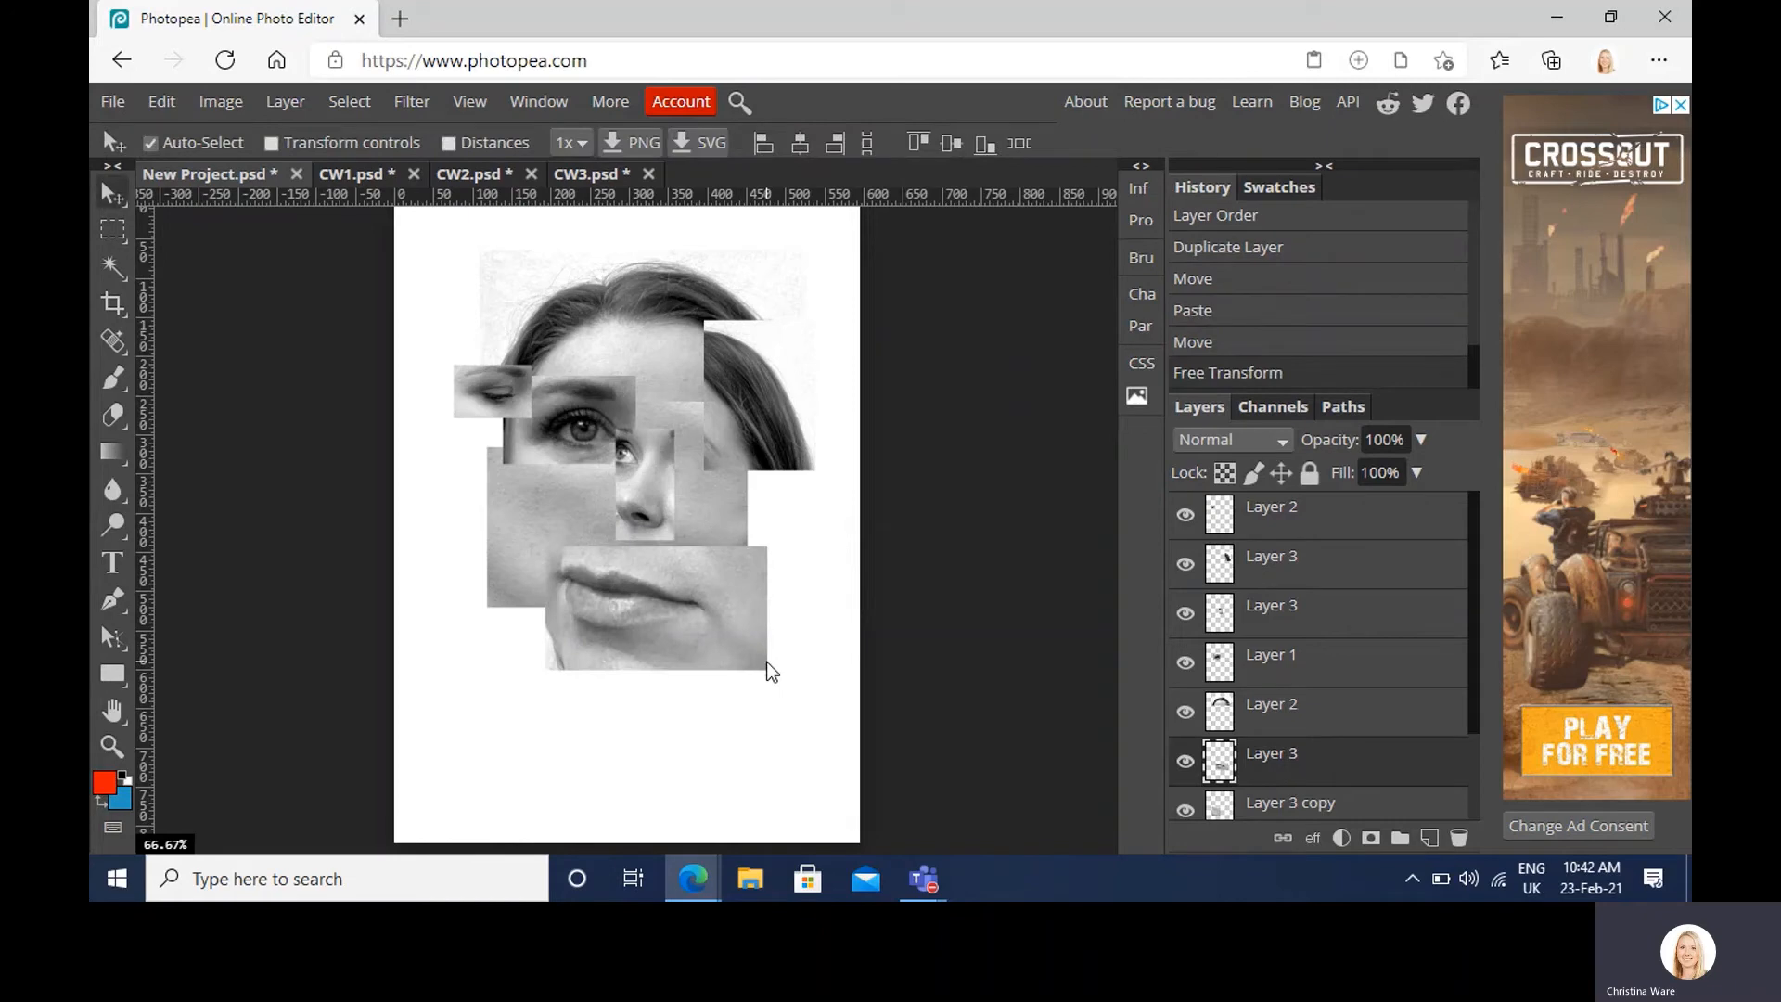
pyautogui.moveTo(627, 577); pyautogui.dragTo(585, 597)
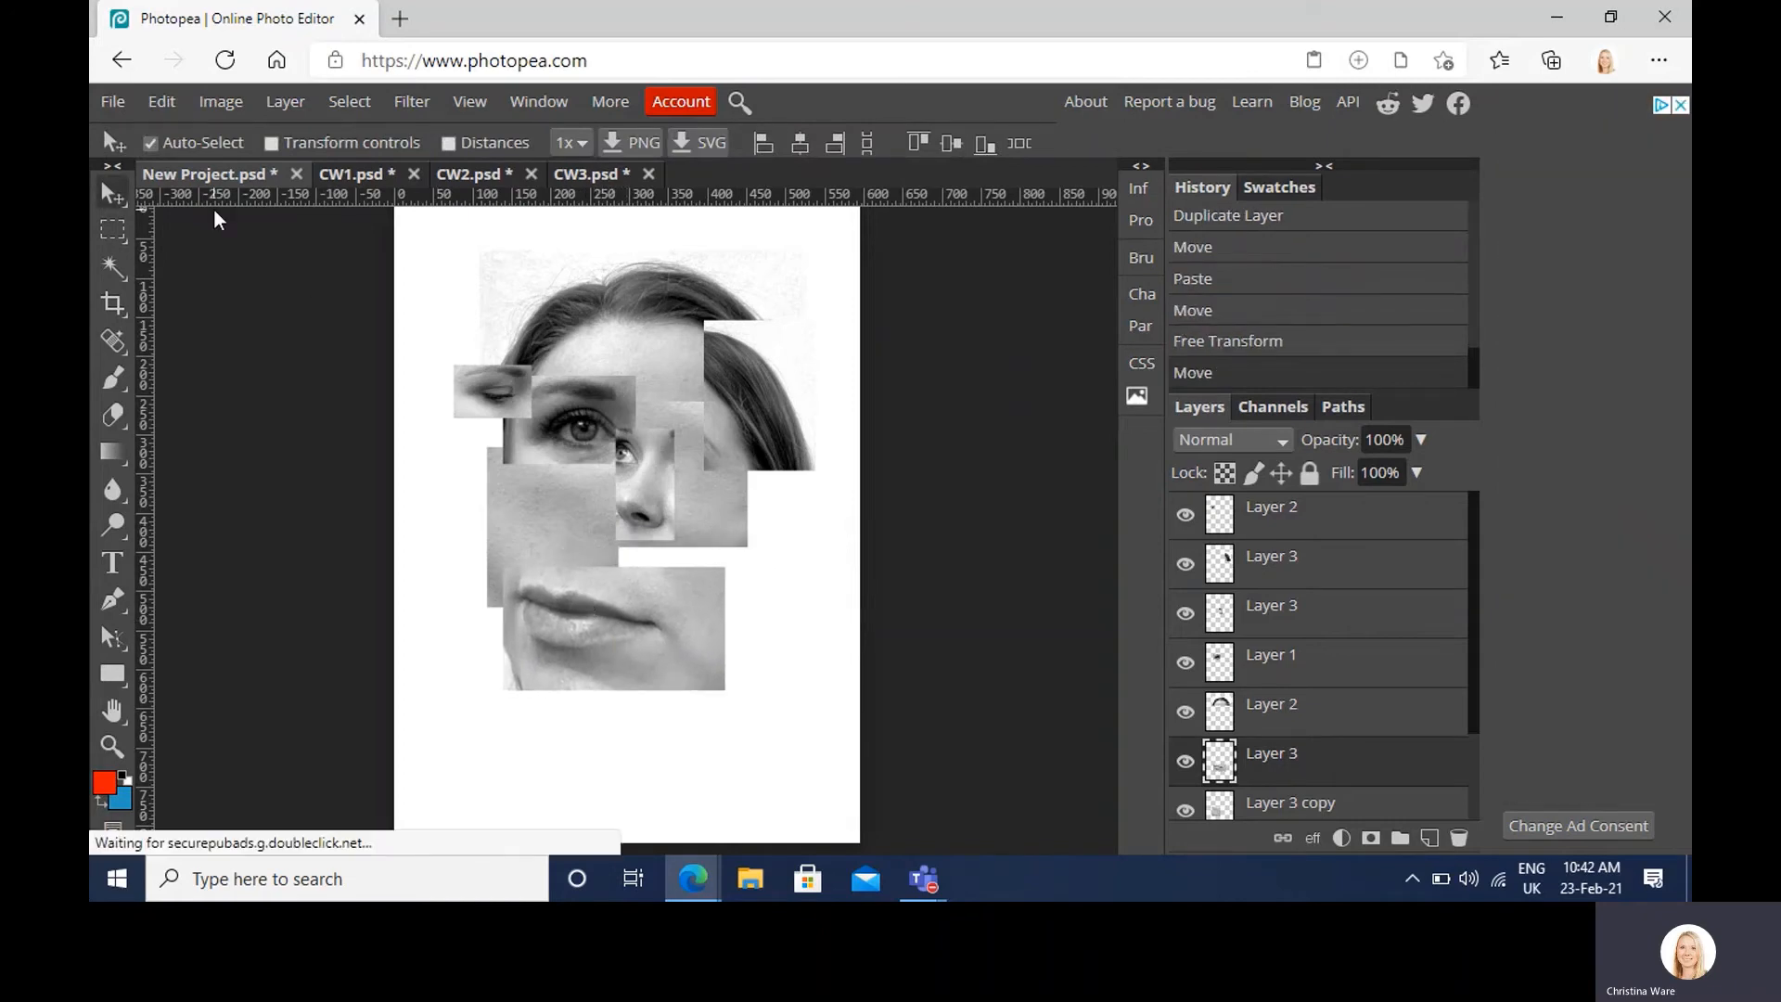
# Step: Bring a rectangular mouth crop from CW1 into the collage, moved lower on the face
pyautogui.click(447, 176)
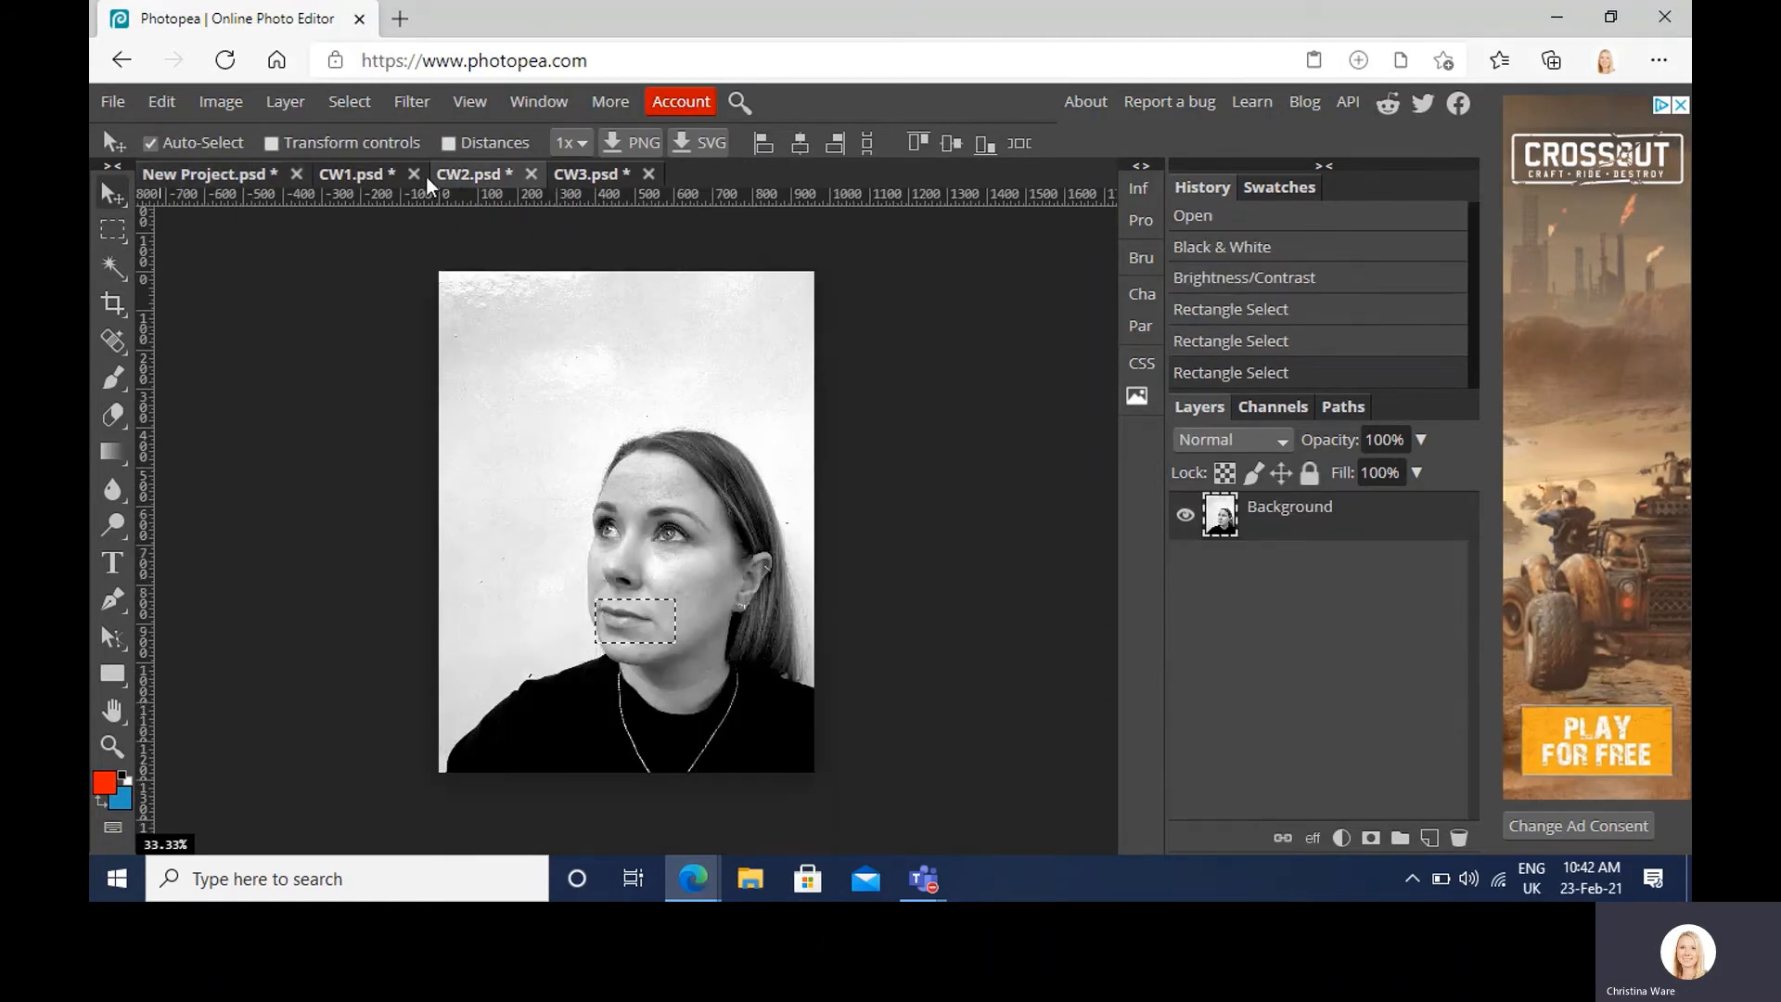
pyautogui.click(376, 178)
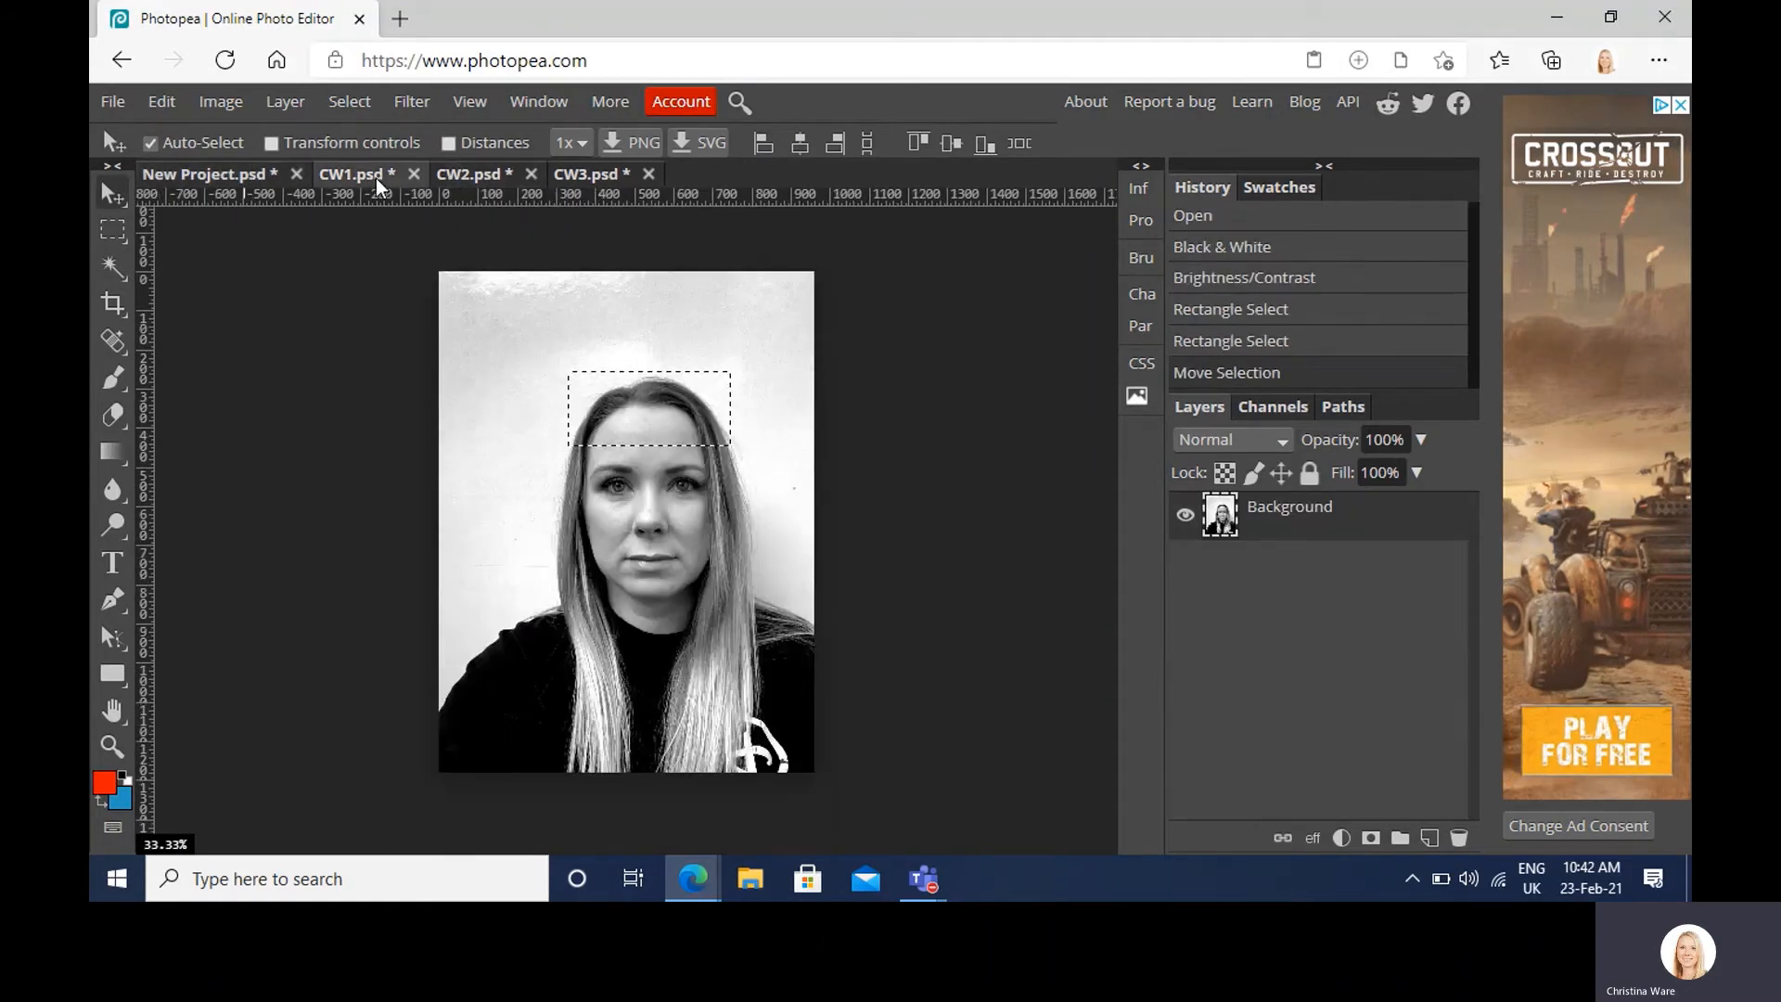
pyautogui.click(112, 230)
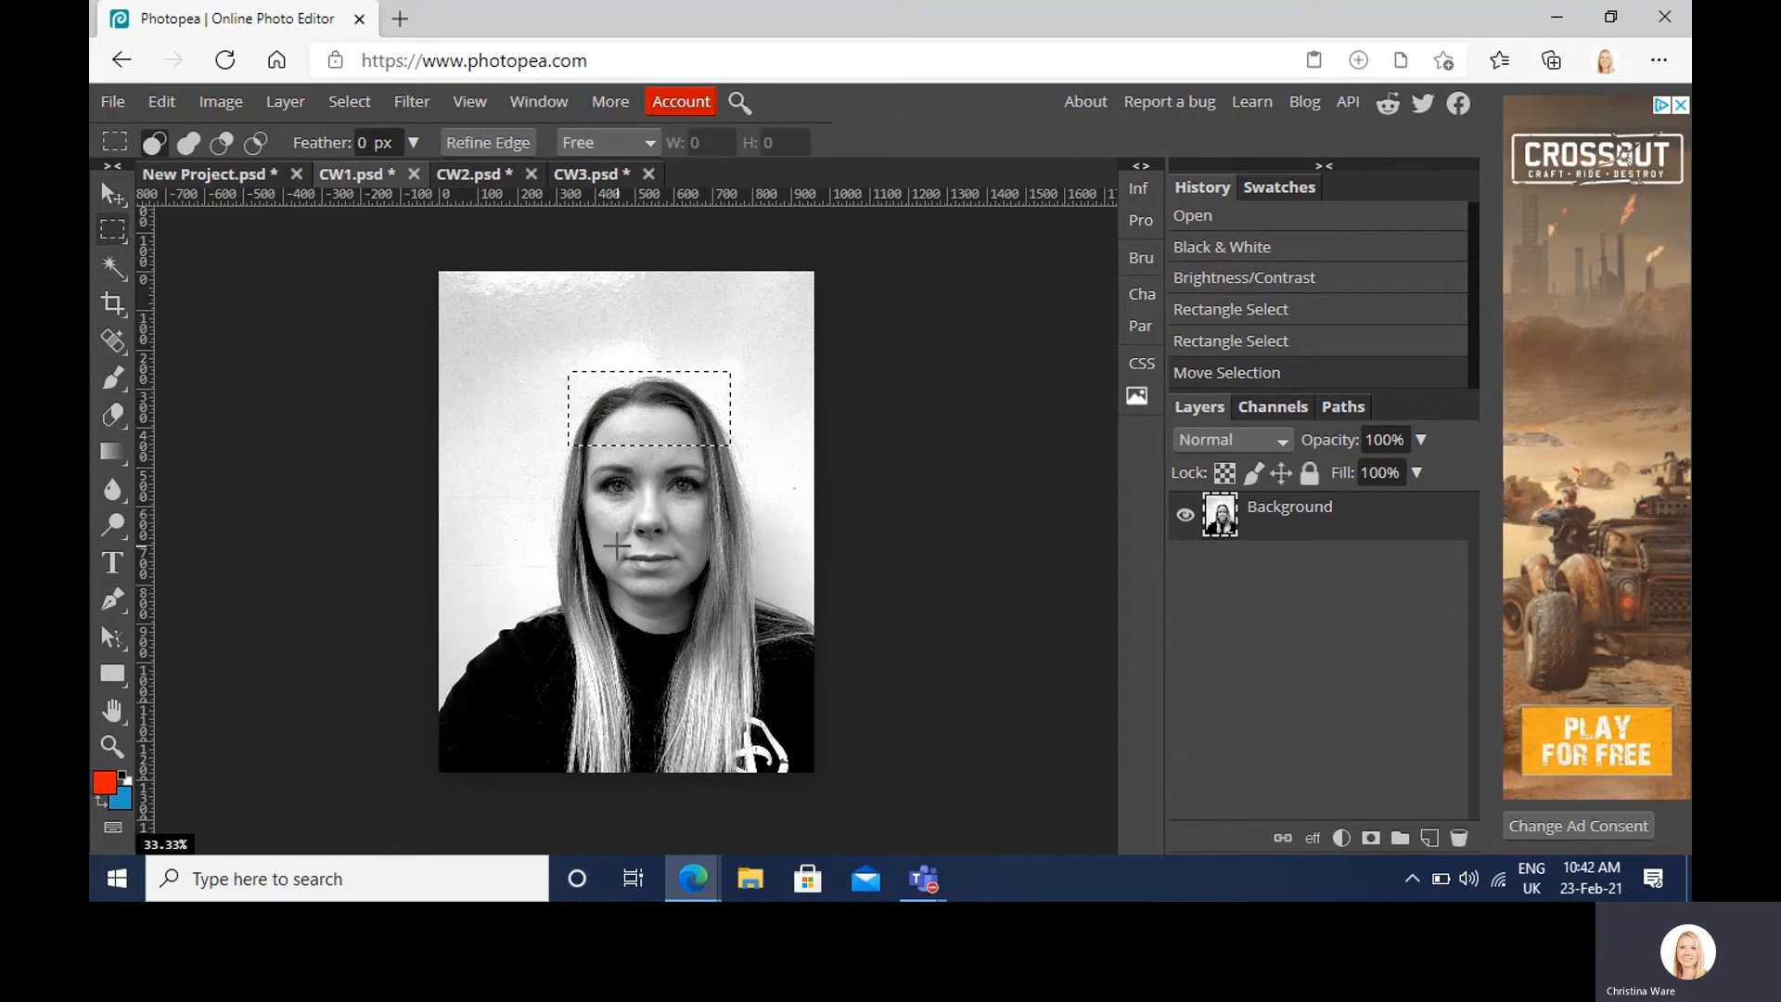
pyautogui.moveTo(618, 546); pyautogui.dragTo(688, 613)
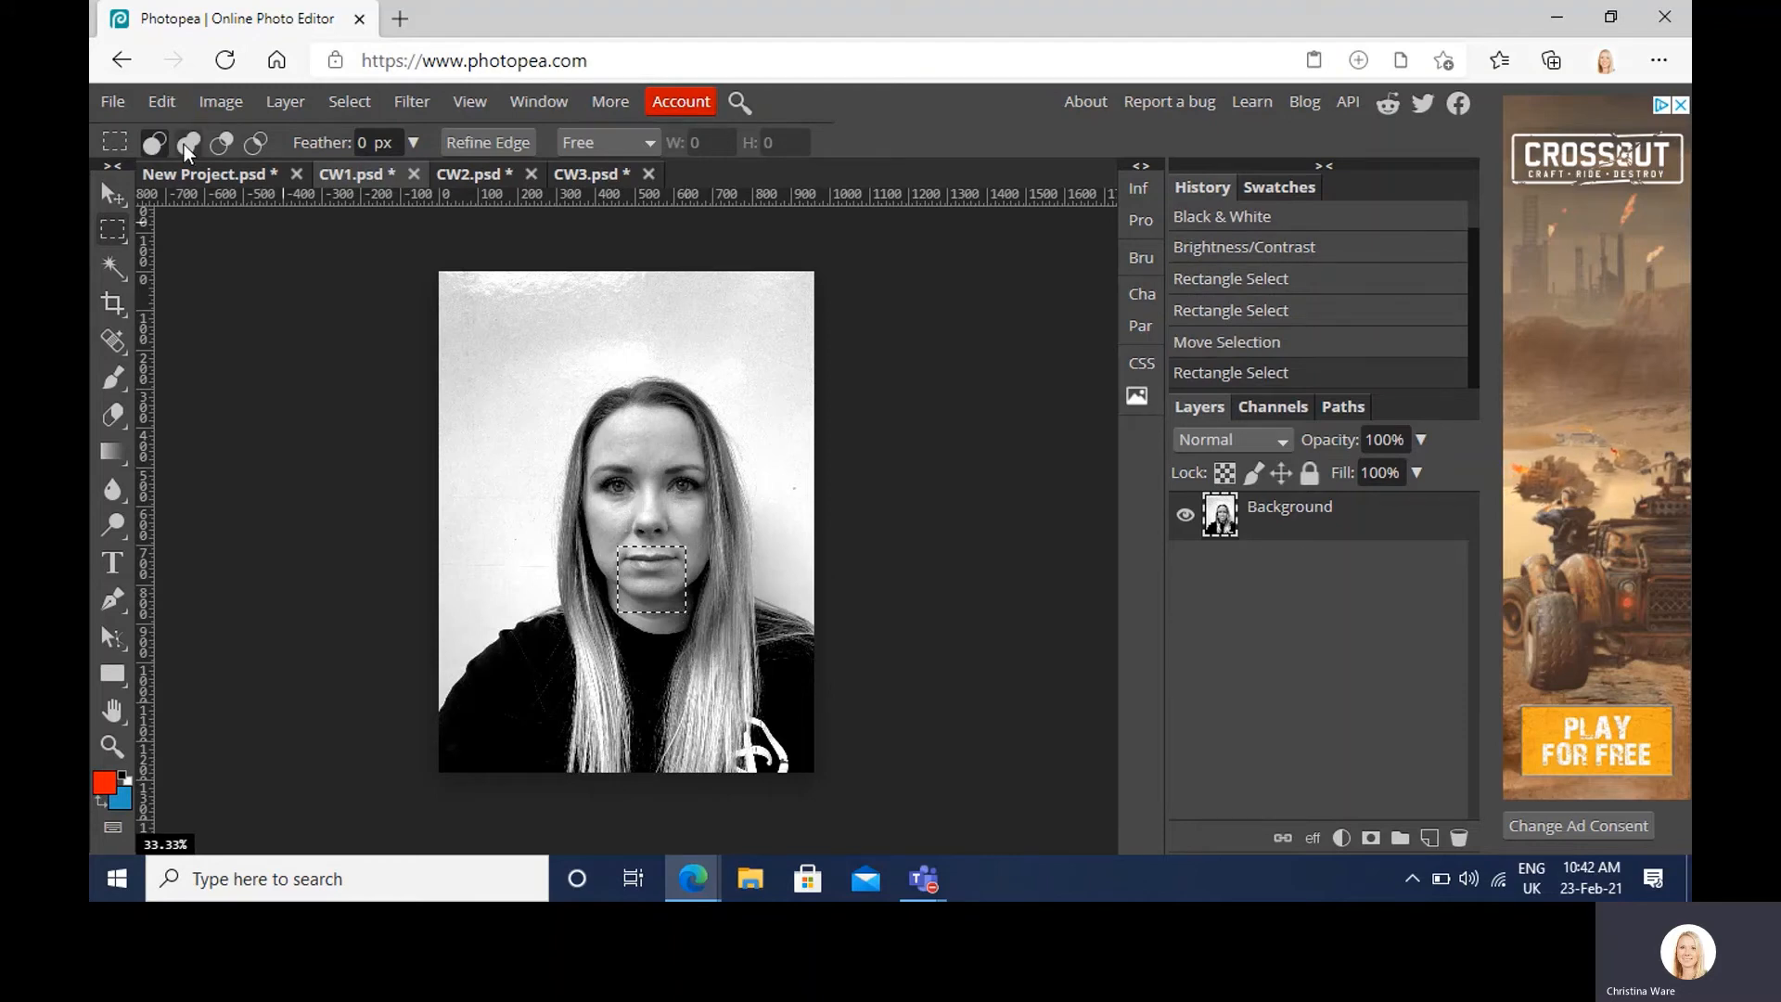
pyautogui.click(171, 172)
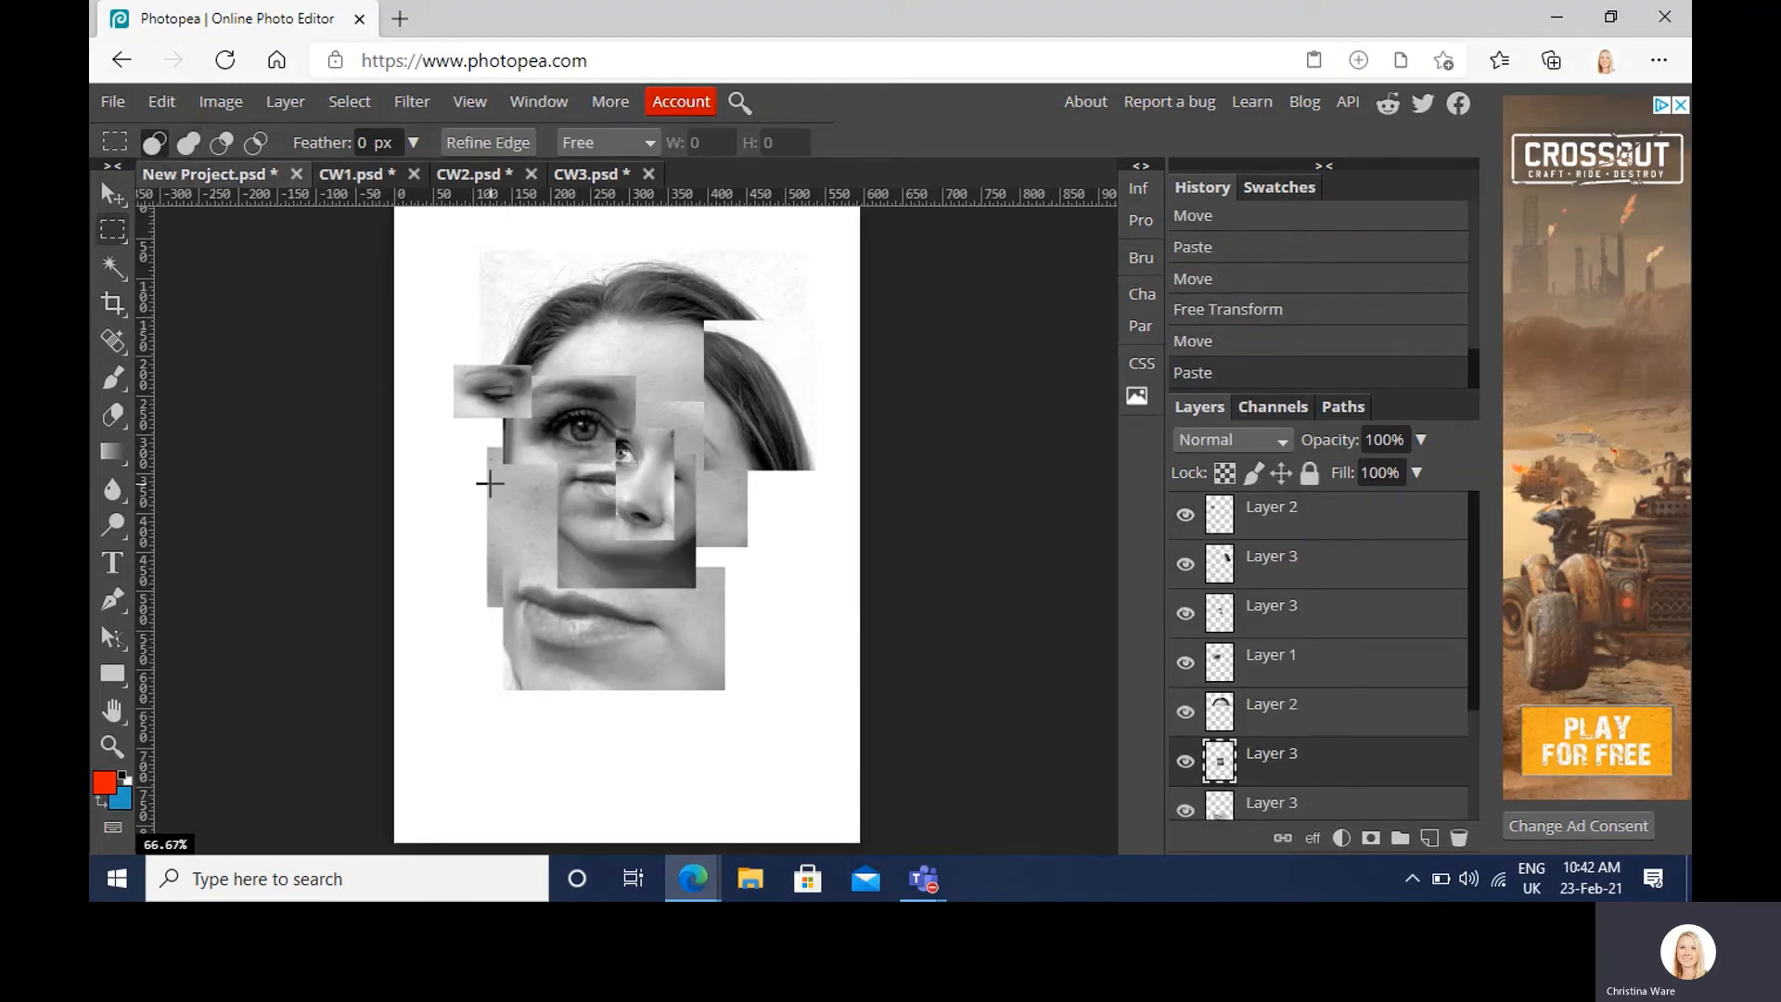
pyautogui.click(112, 203)
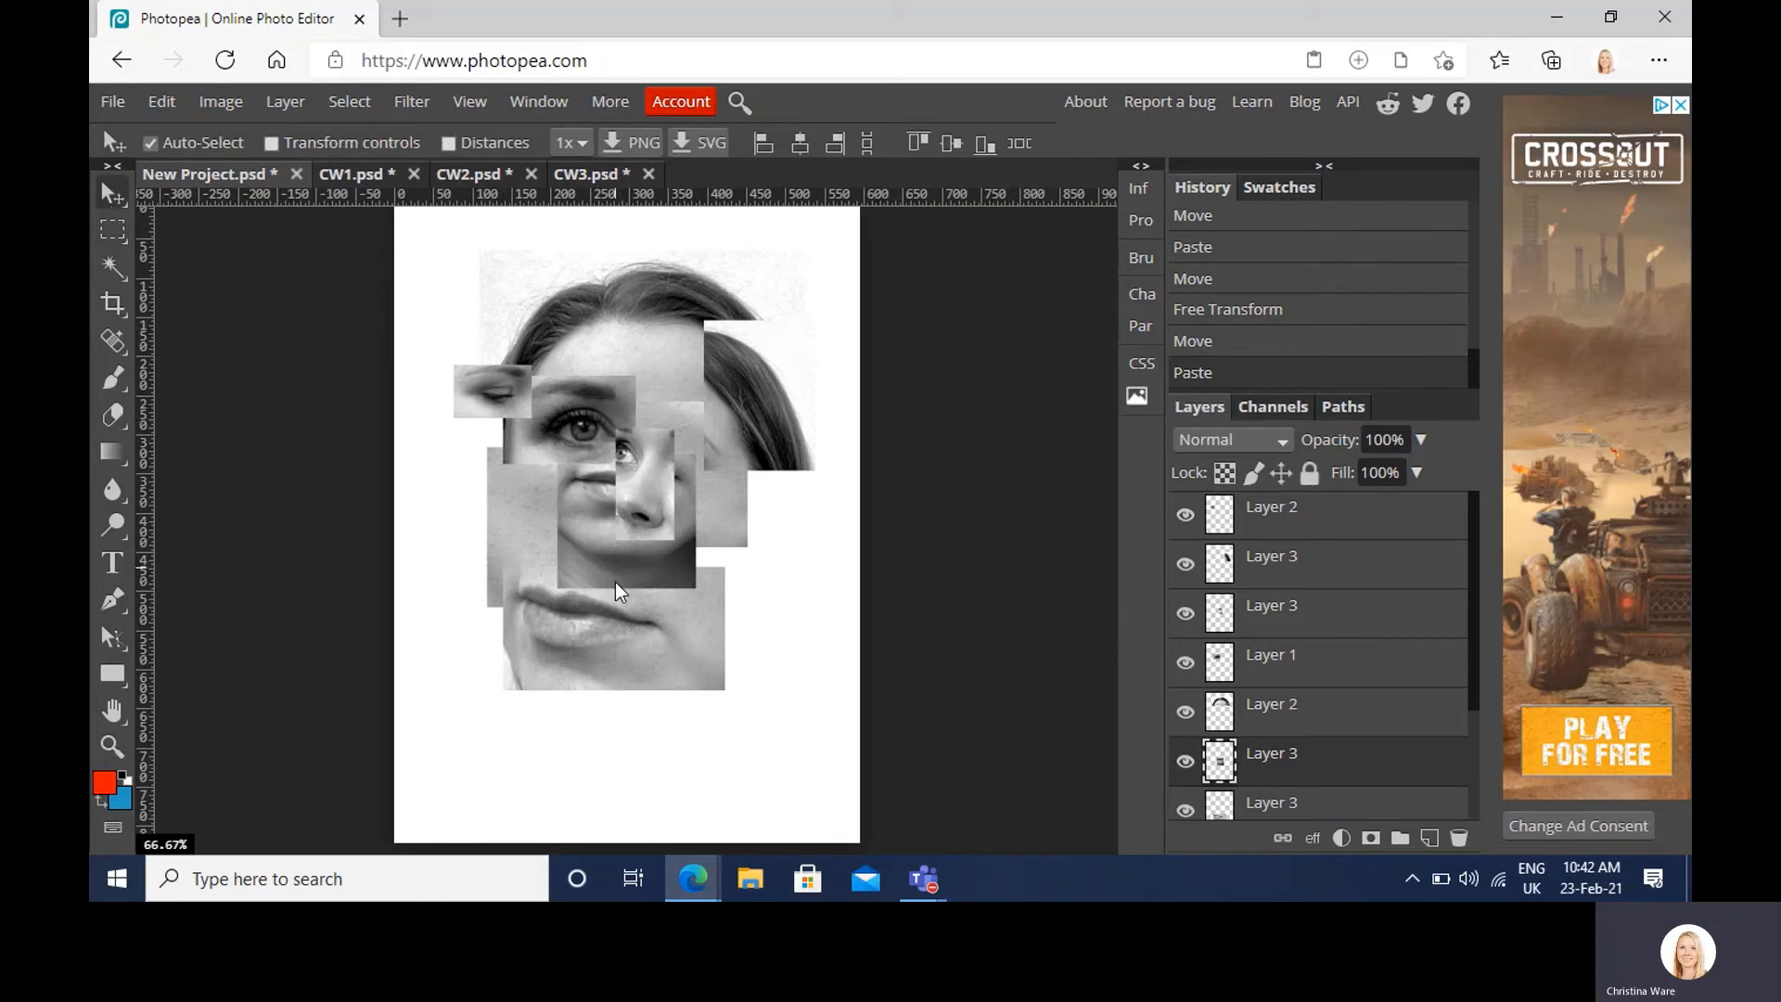
pyautogui.moveTo(615, 581); pyautogui.dragTo(618, 648)
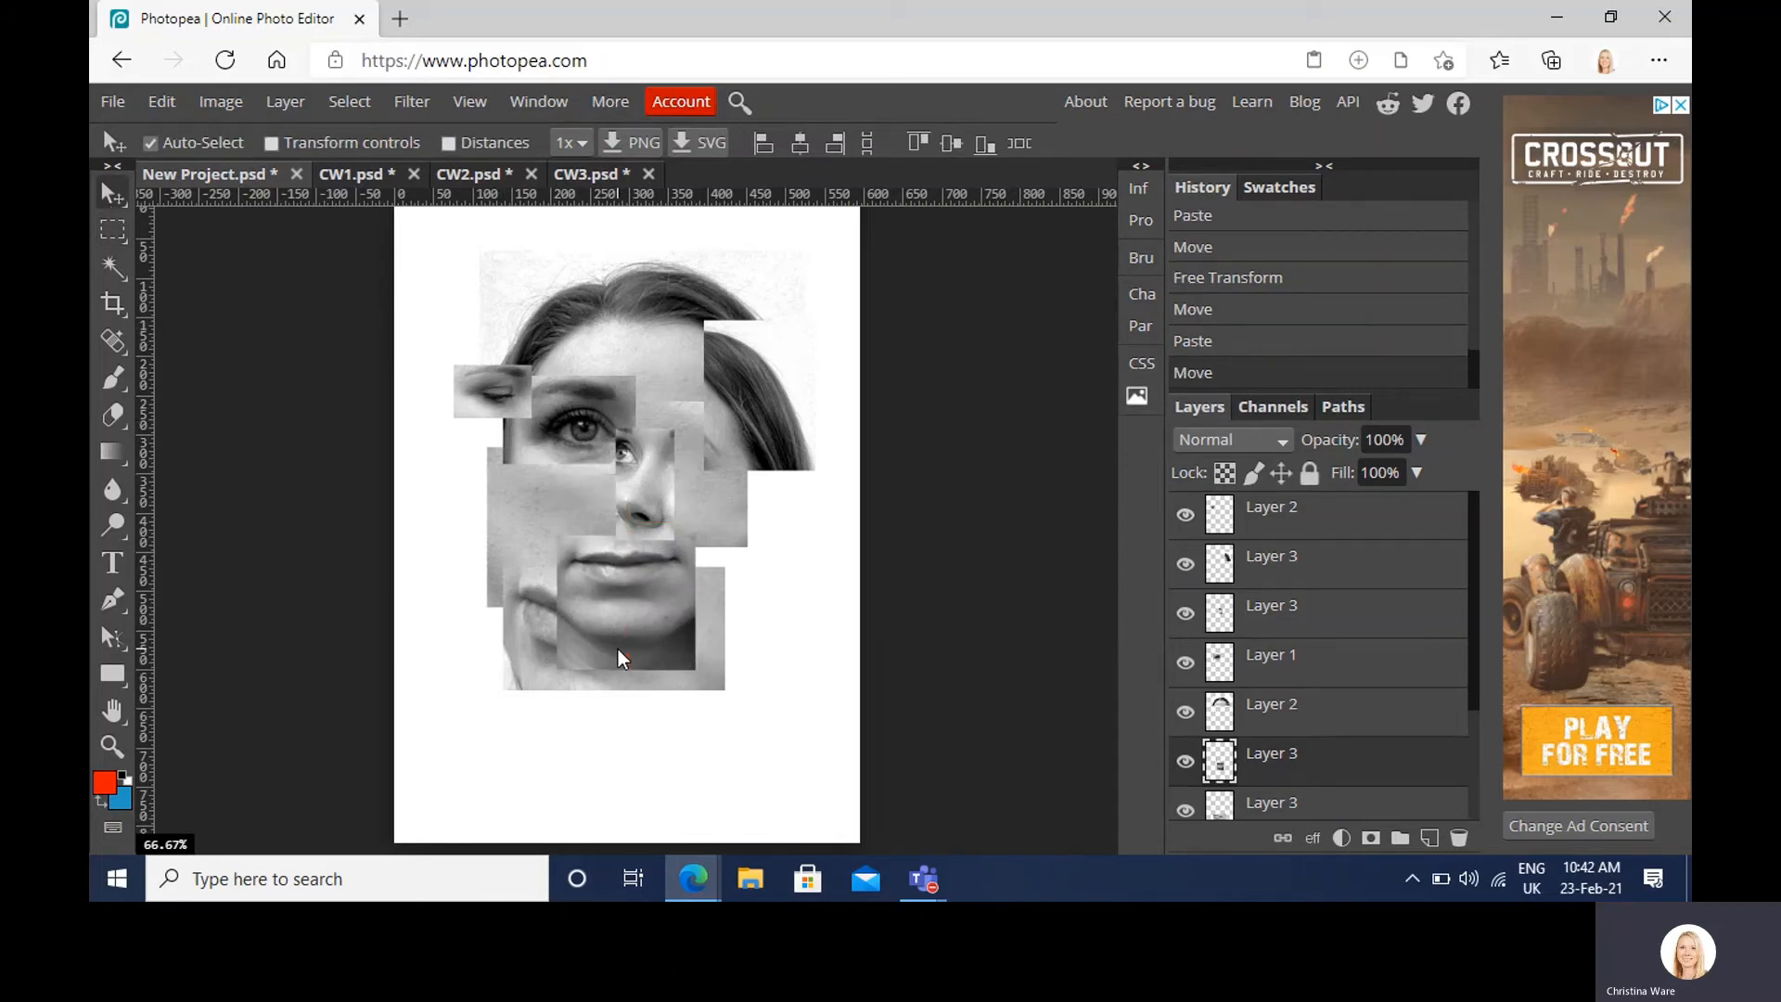
# Step: Layer the small lips piece behind the enlarged mouth and nudge it right
pyautogui.scroll(-1, 1361, 735)
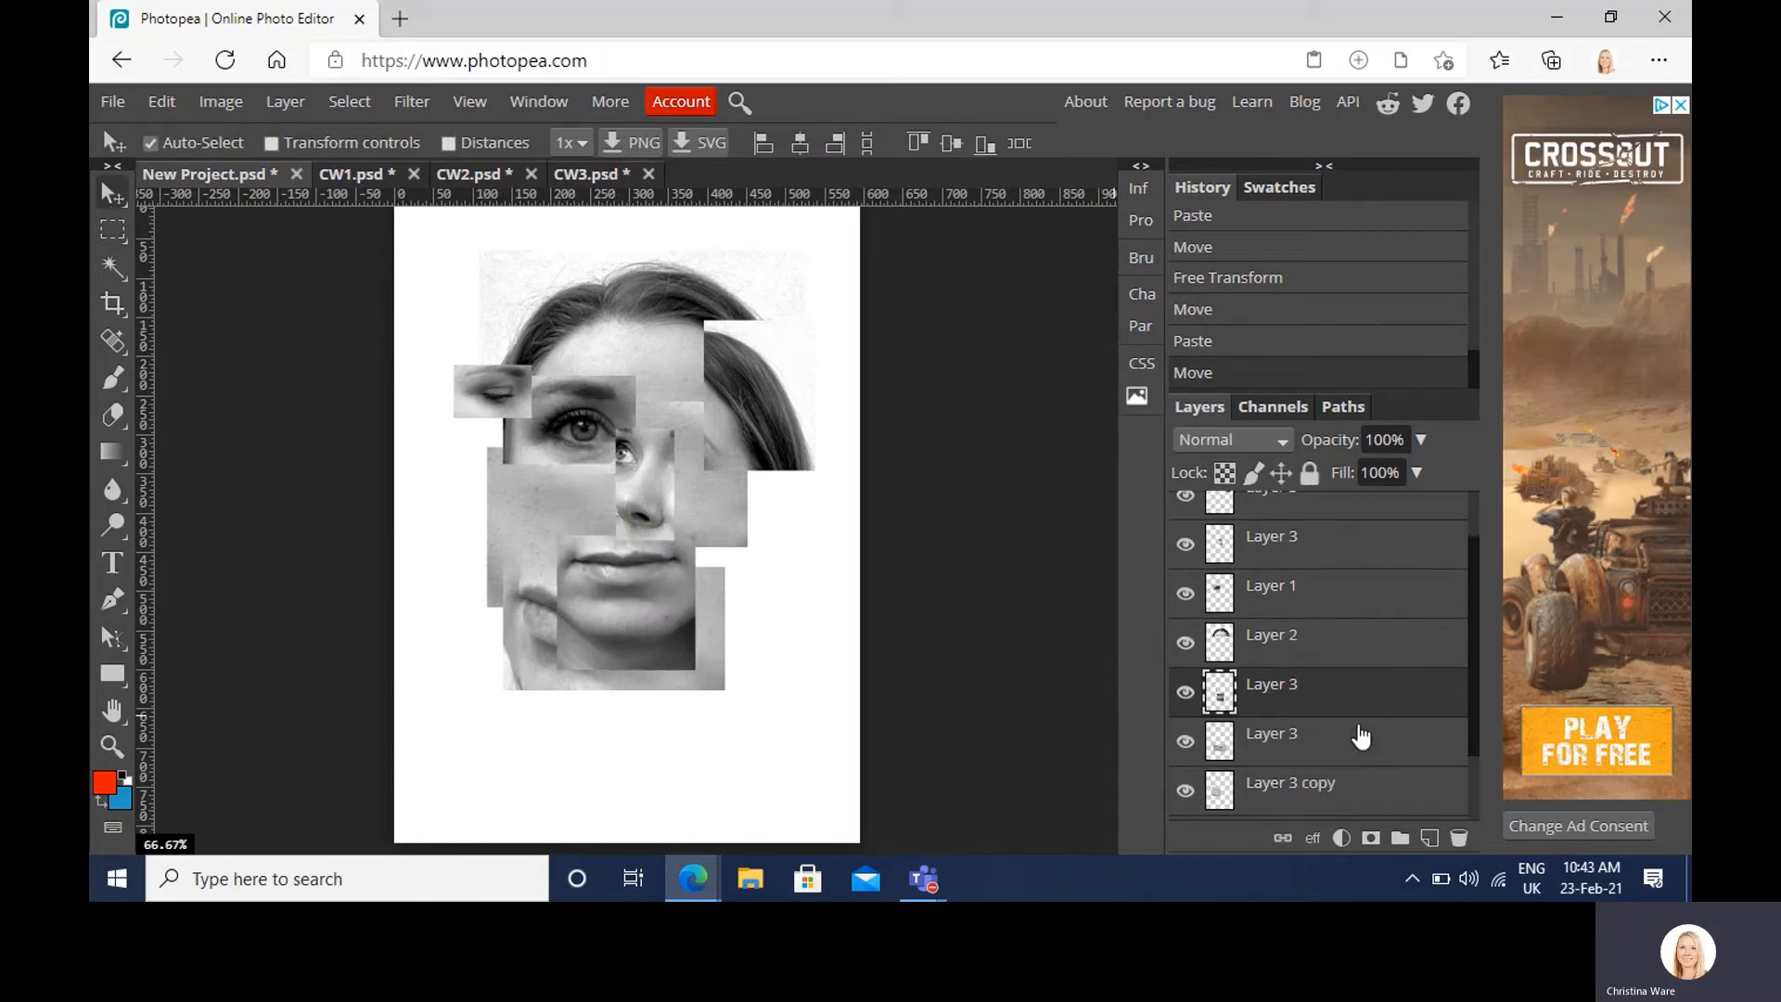
pyautogui.moveTo(1339, 696); pyautogui.dragTo(1328, 753)
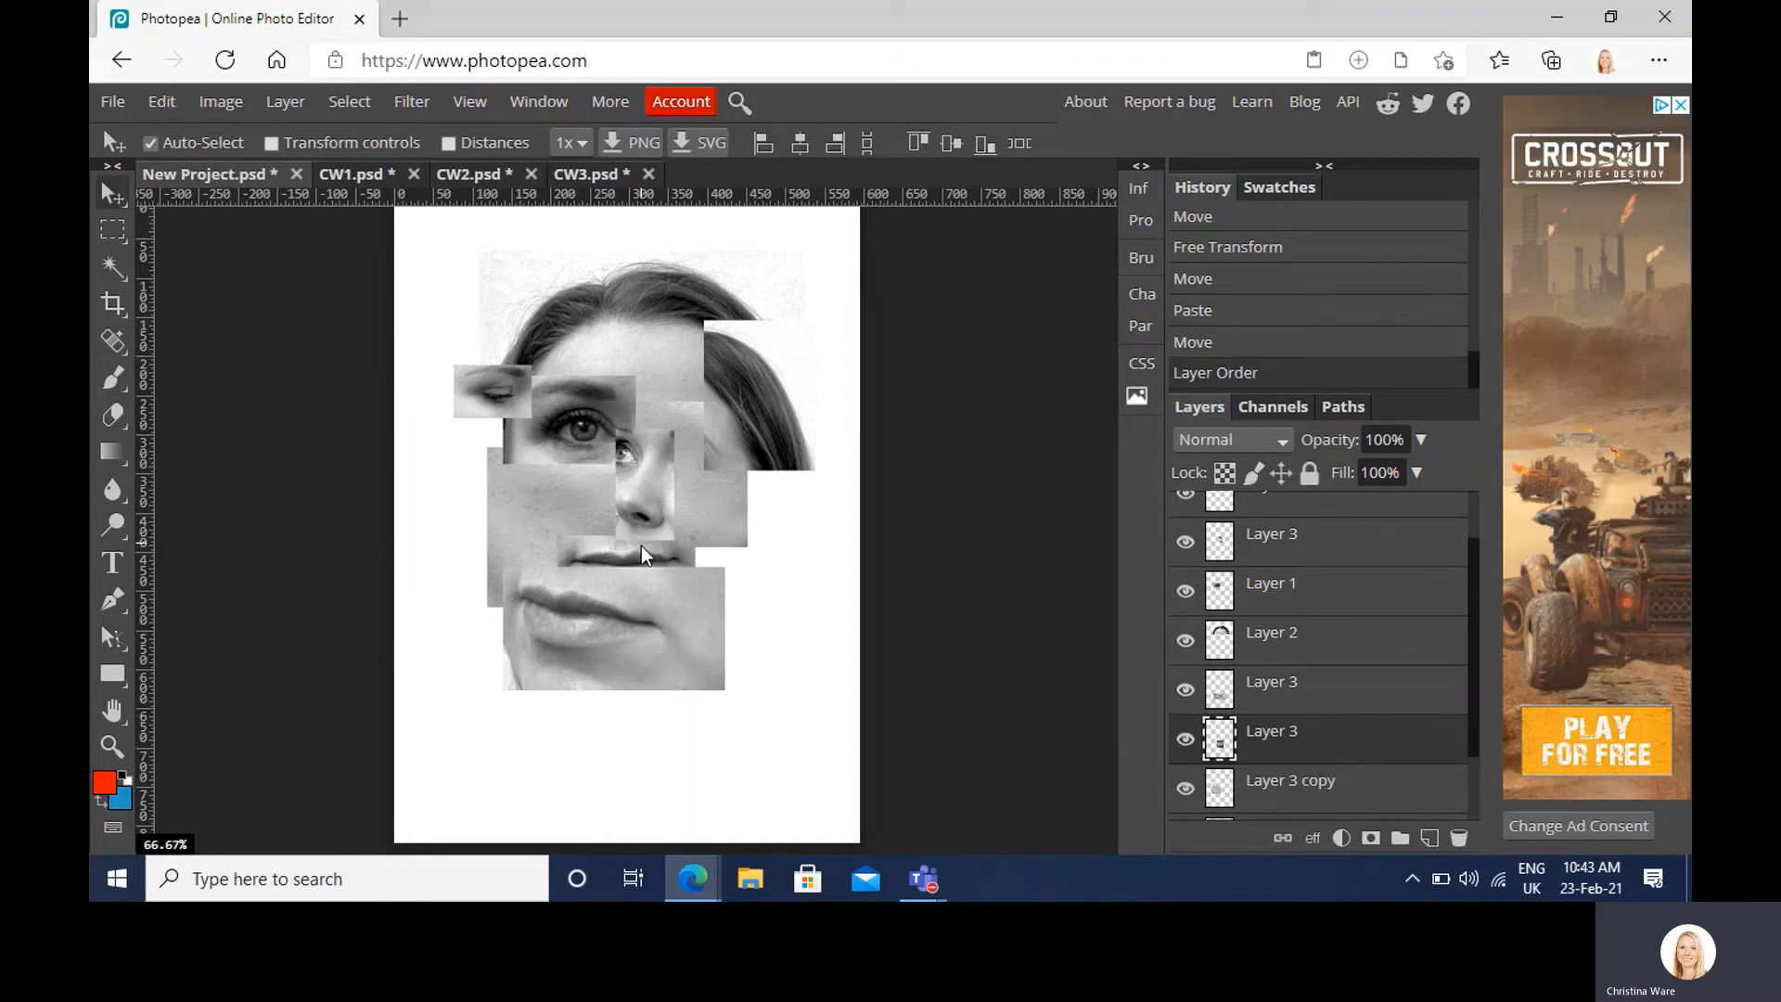
pyautogui.moveTo(643, 547); pyautogui.dragTo(660, 542)
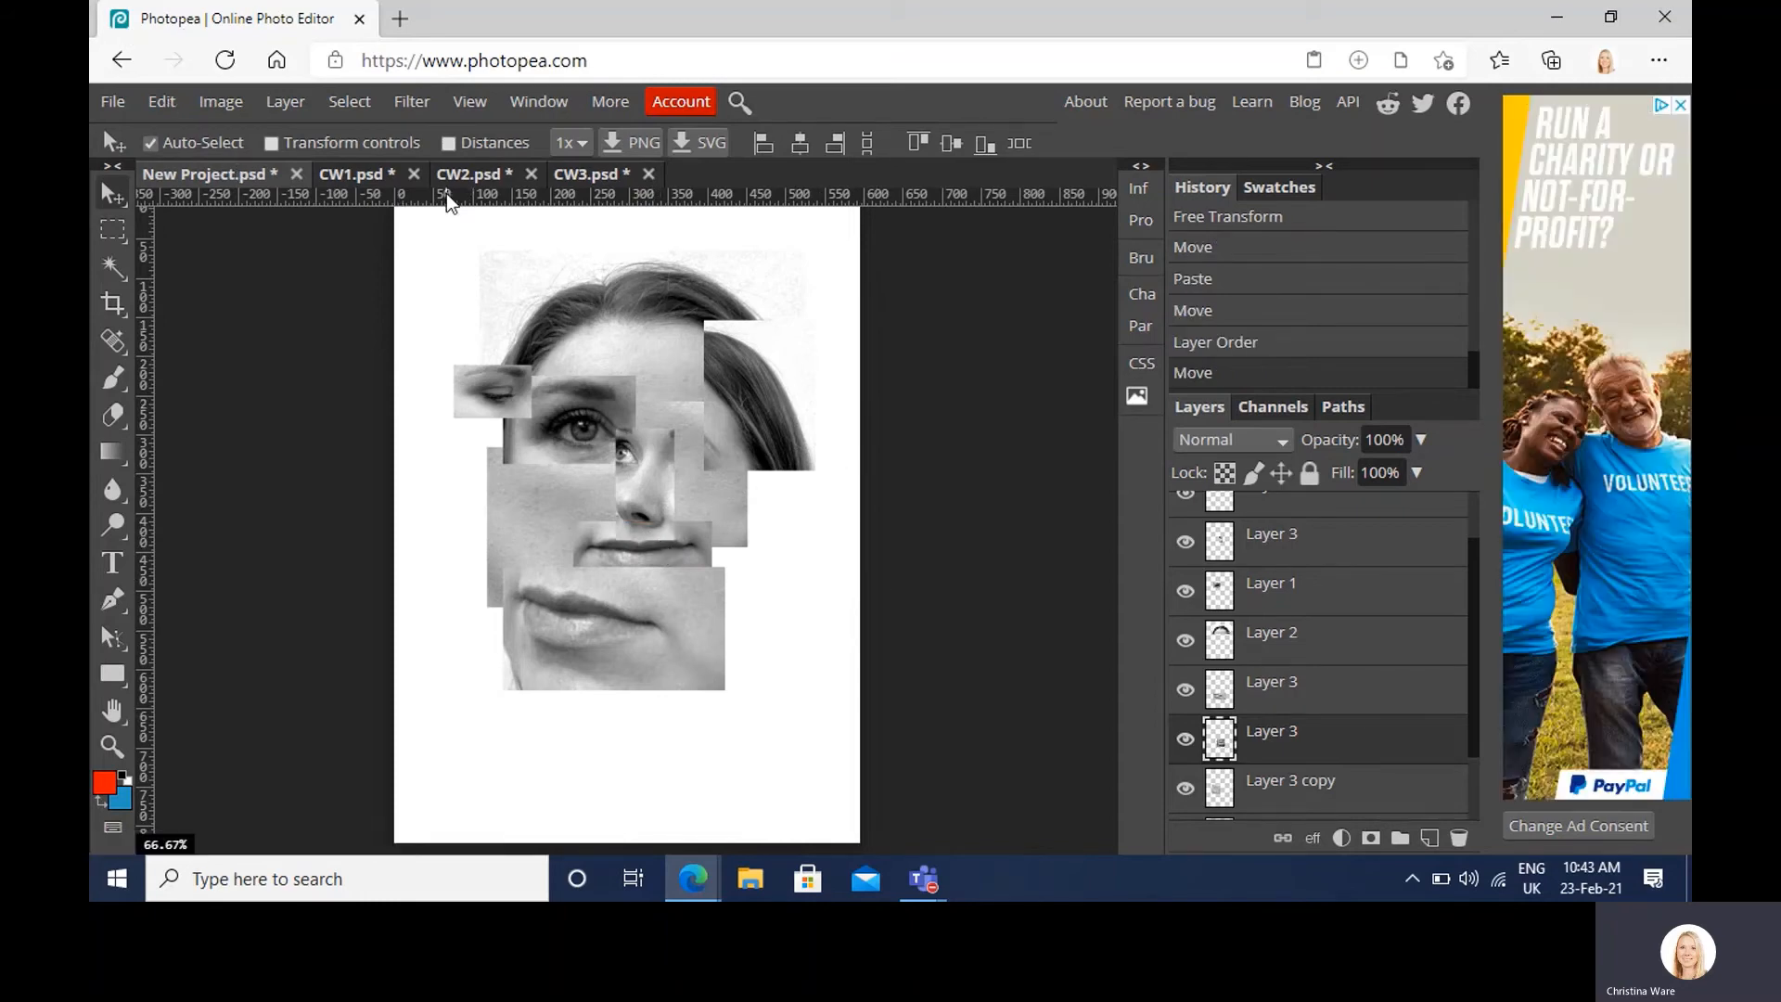
# Step: Bring a tall hair-and-ear crop from CW3 into the collage at its left edge
pyautogui.click(611, 169)
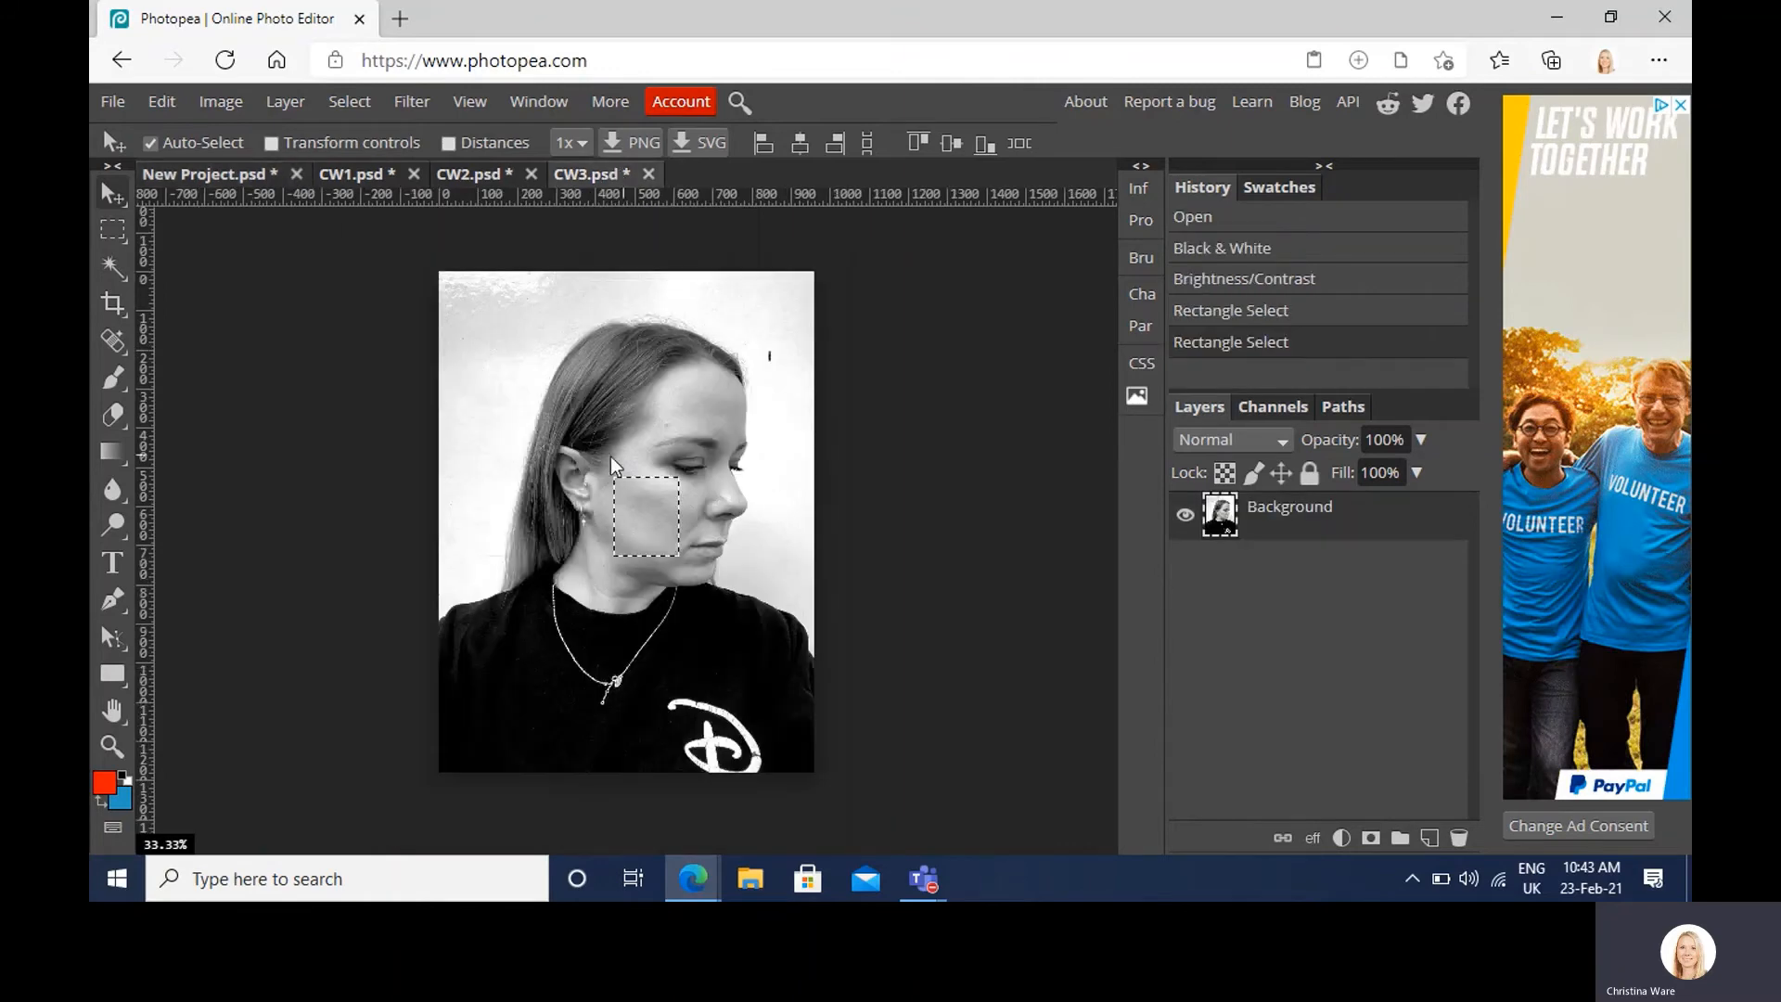
pyautogui.click(113, 229)
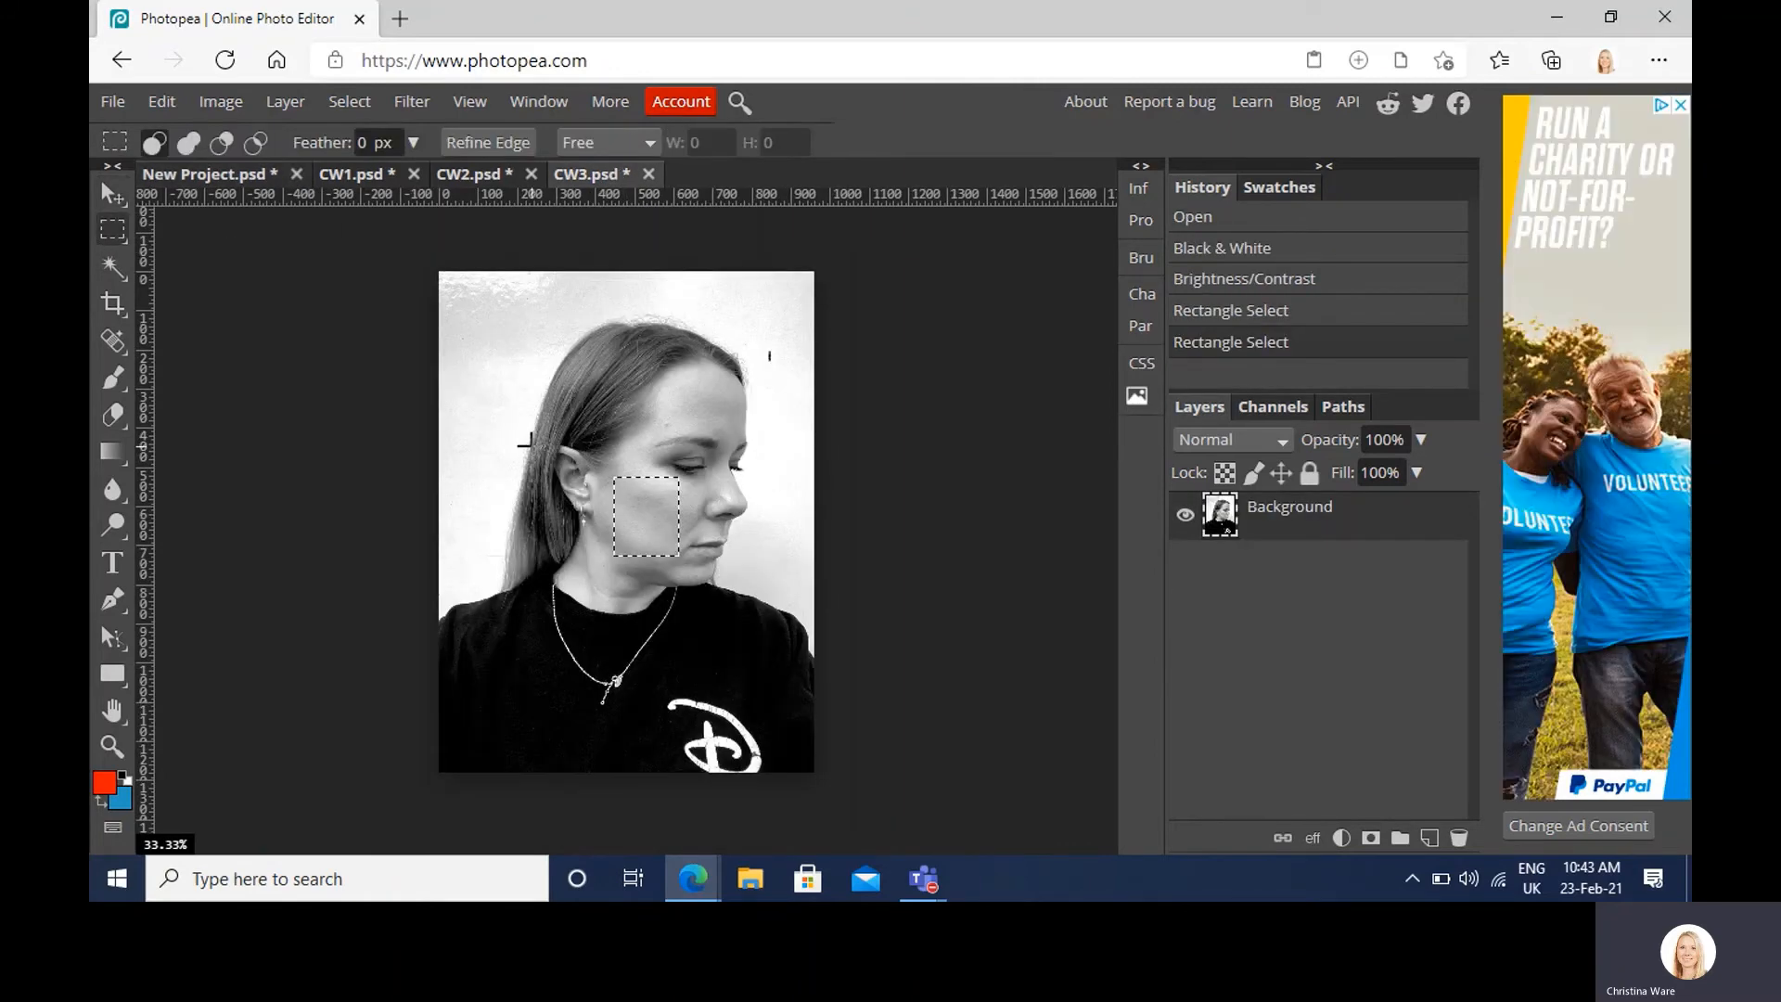
pyautogui.moveTo(538, 443); pyautogui.dragTo(603, 561)
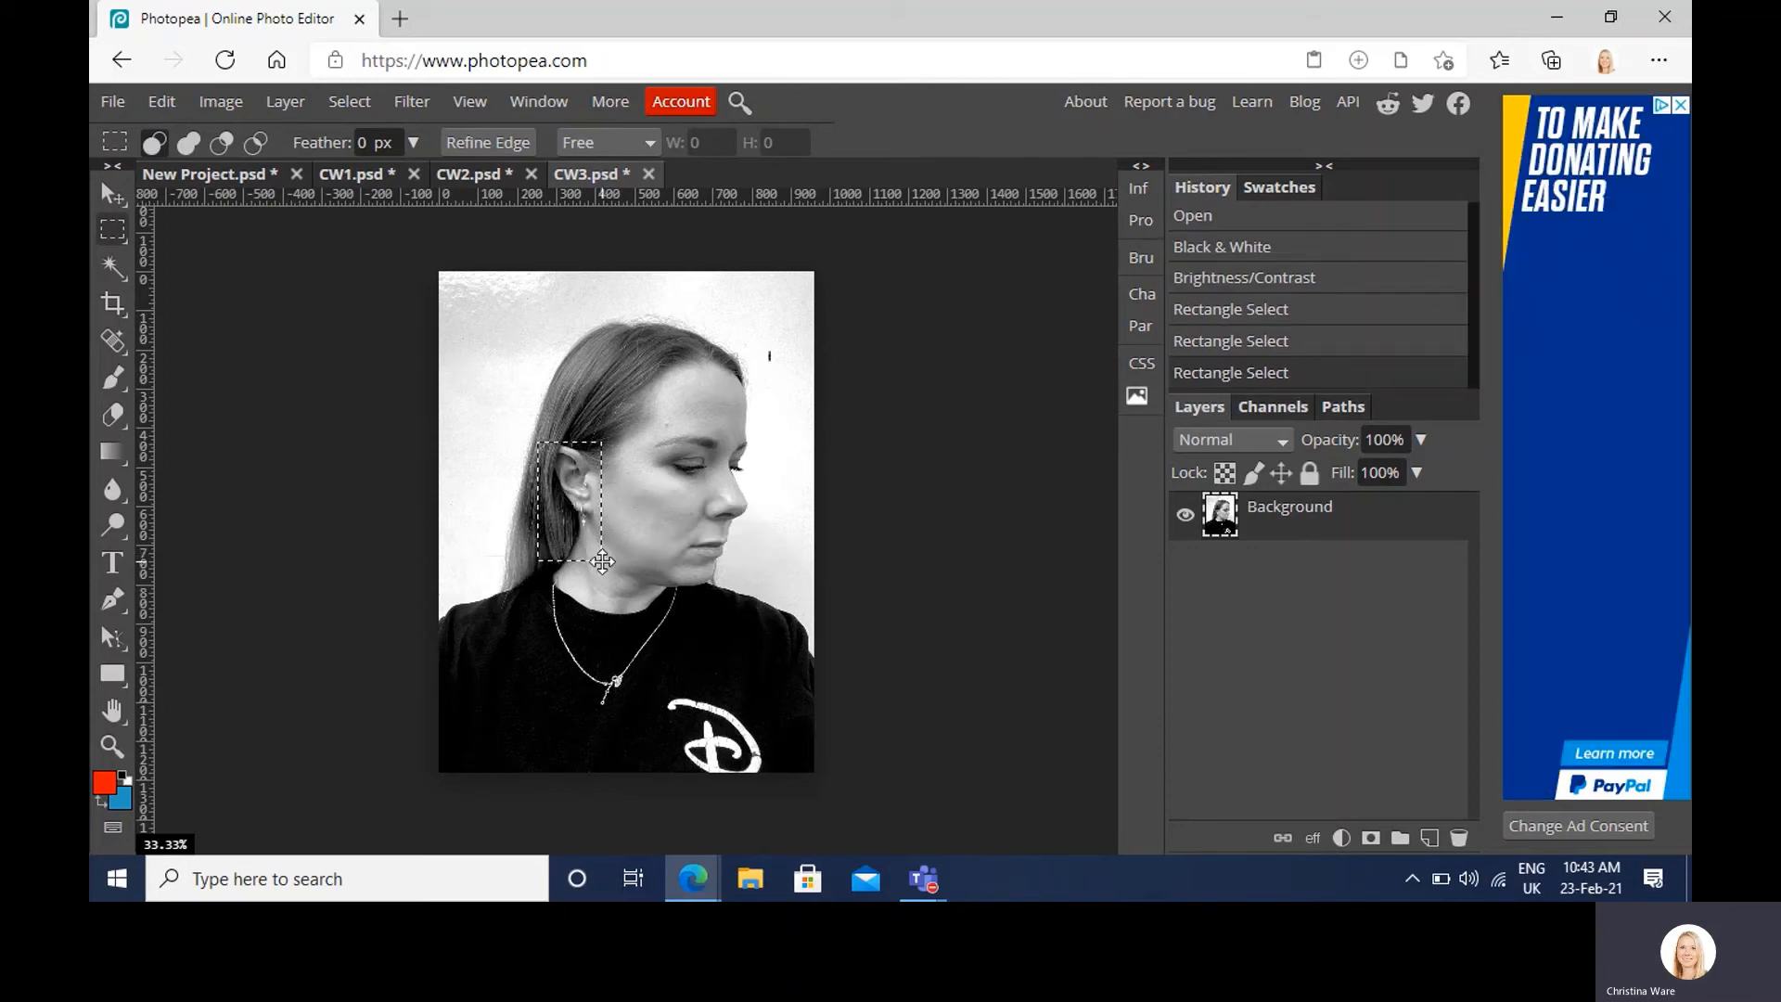
pyautogui.click(193, 173)
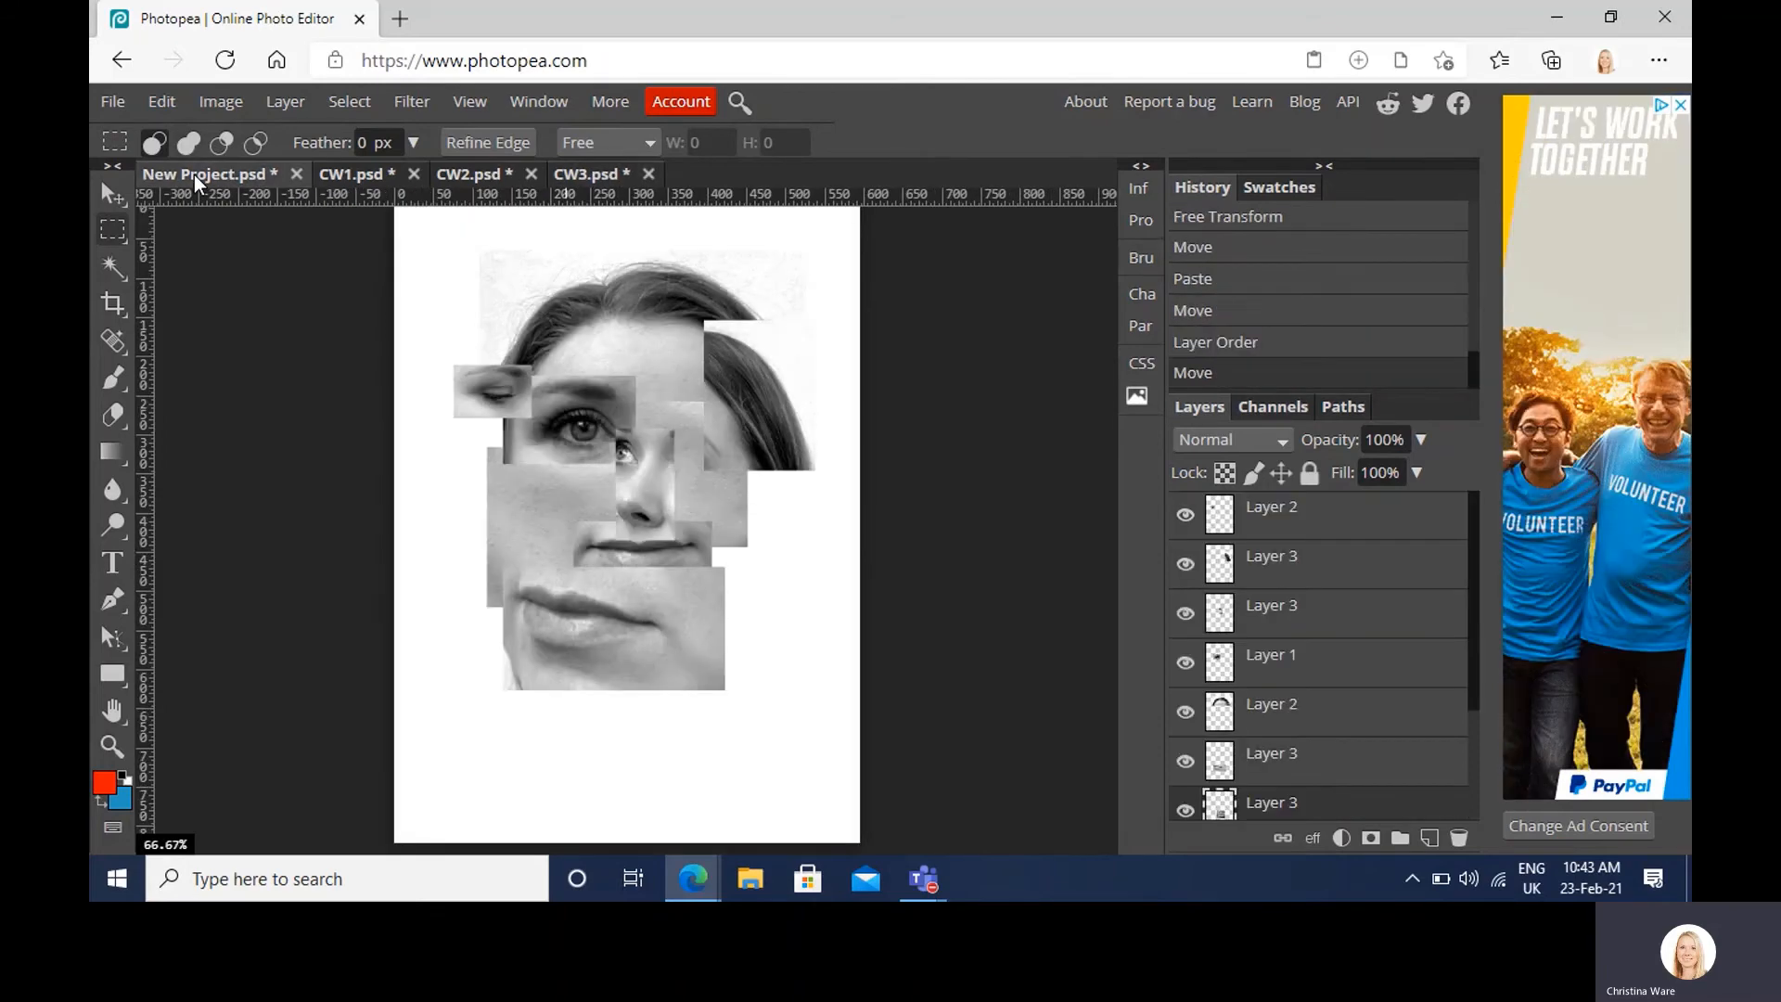
pyautogui.hotkey('ctrl', 'v')
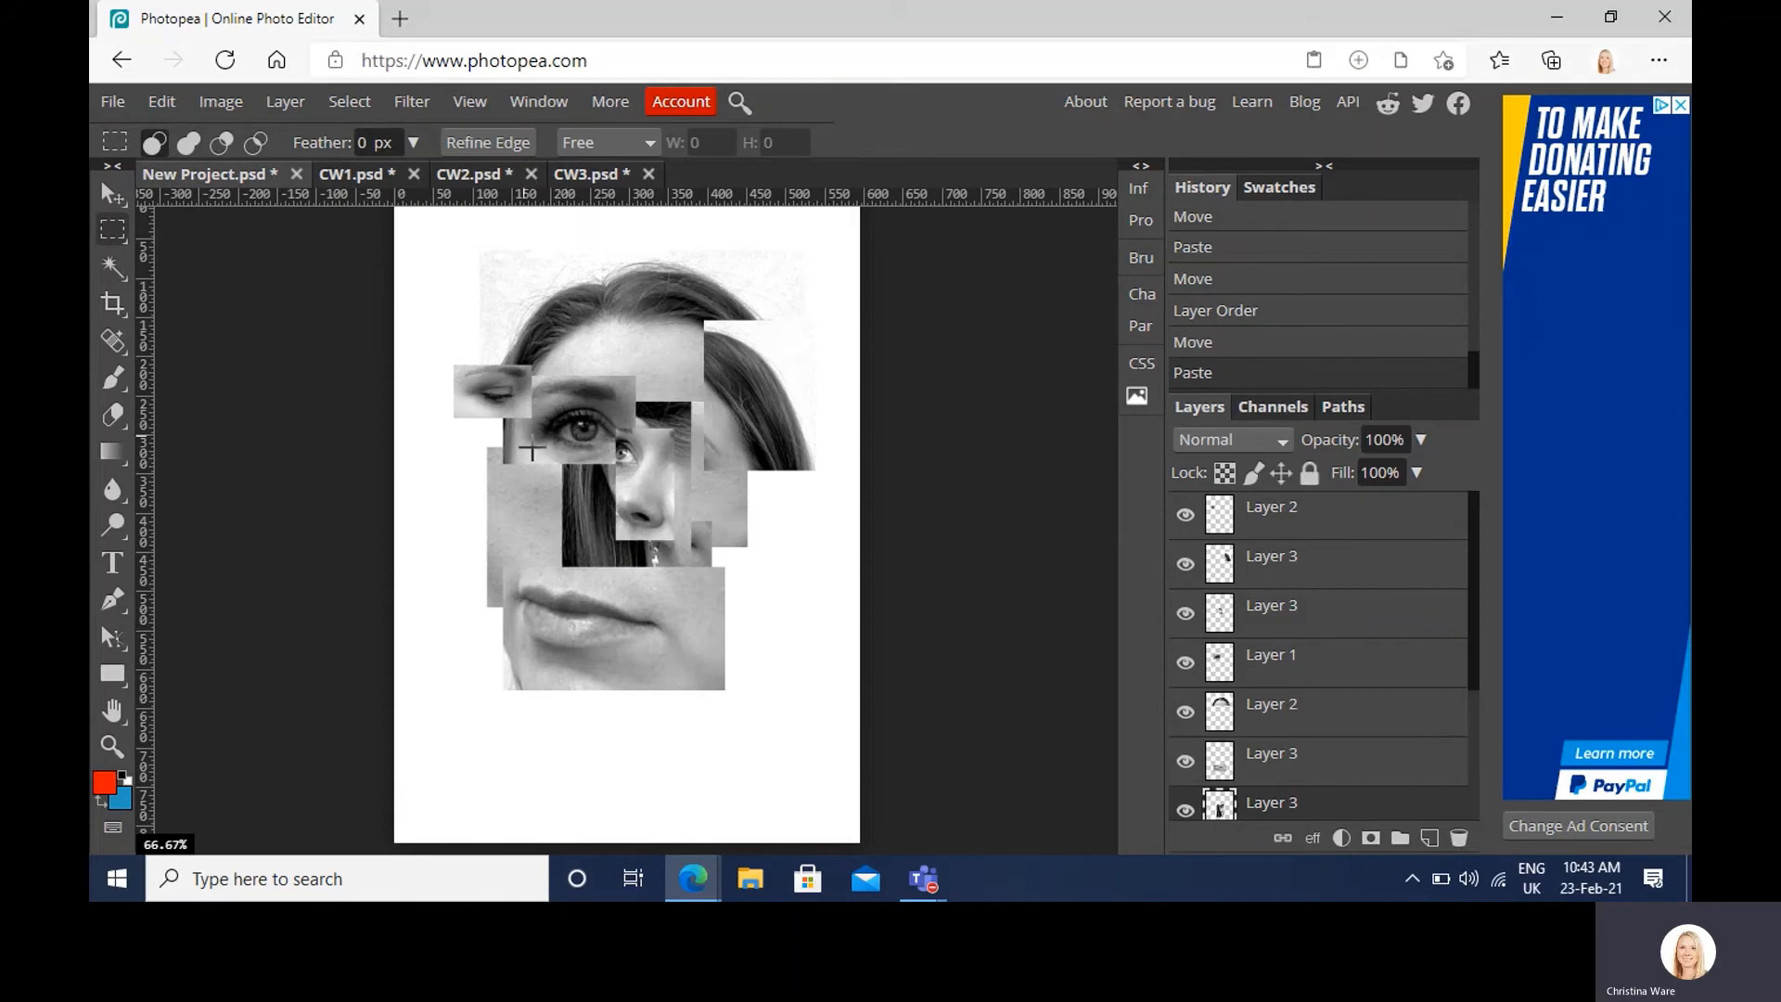
pyautogui.click(112, 193)
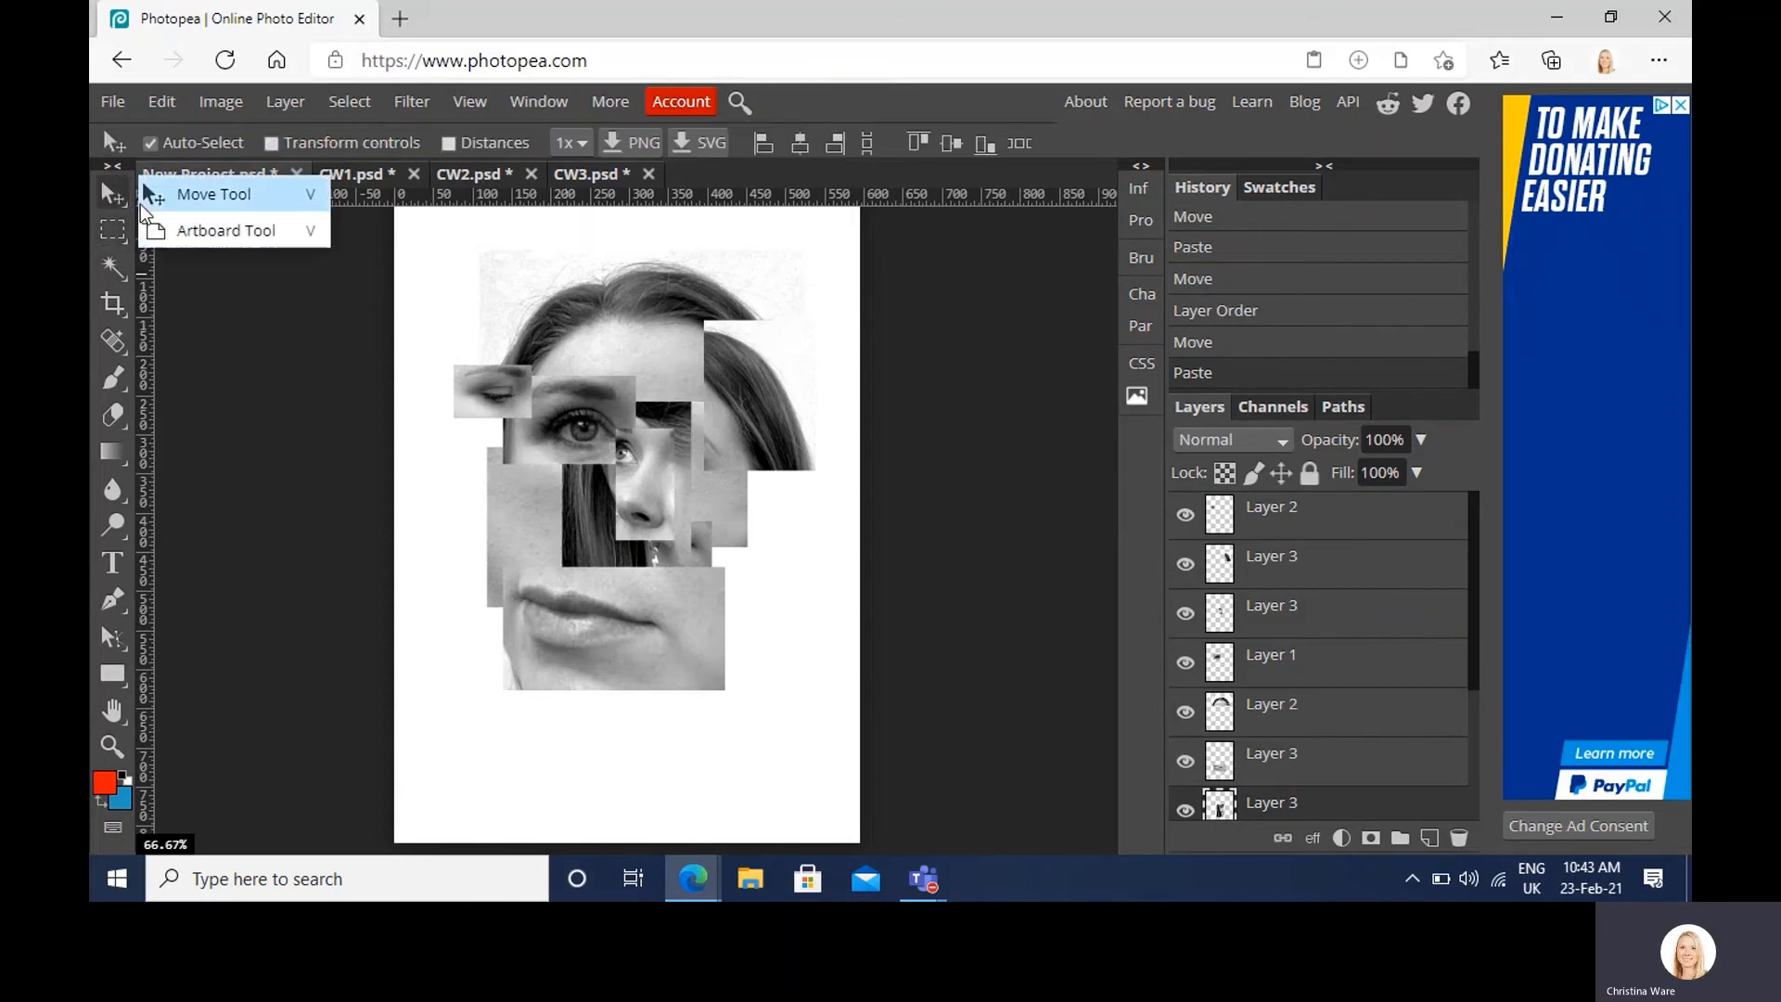
pyautogui.click(153, 196)
pyautogui.moveTo(599, 539); pyautogui.dragTo(457, 557)
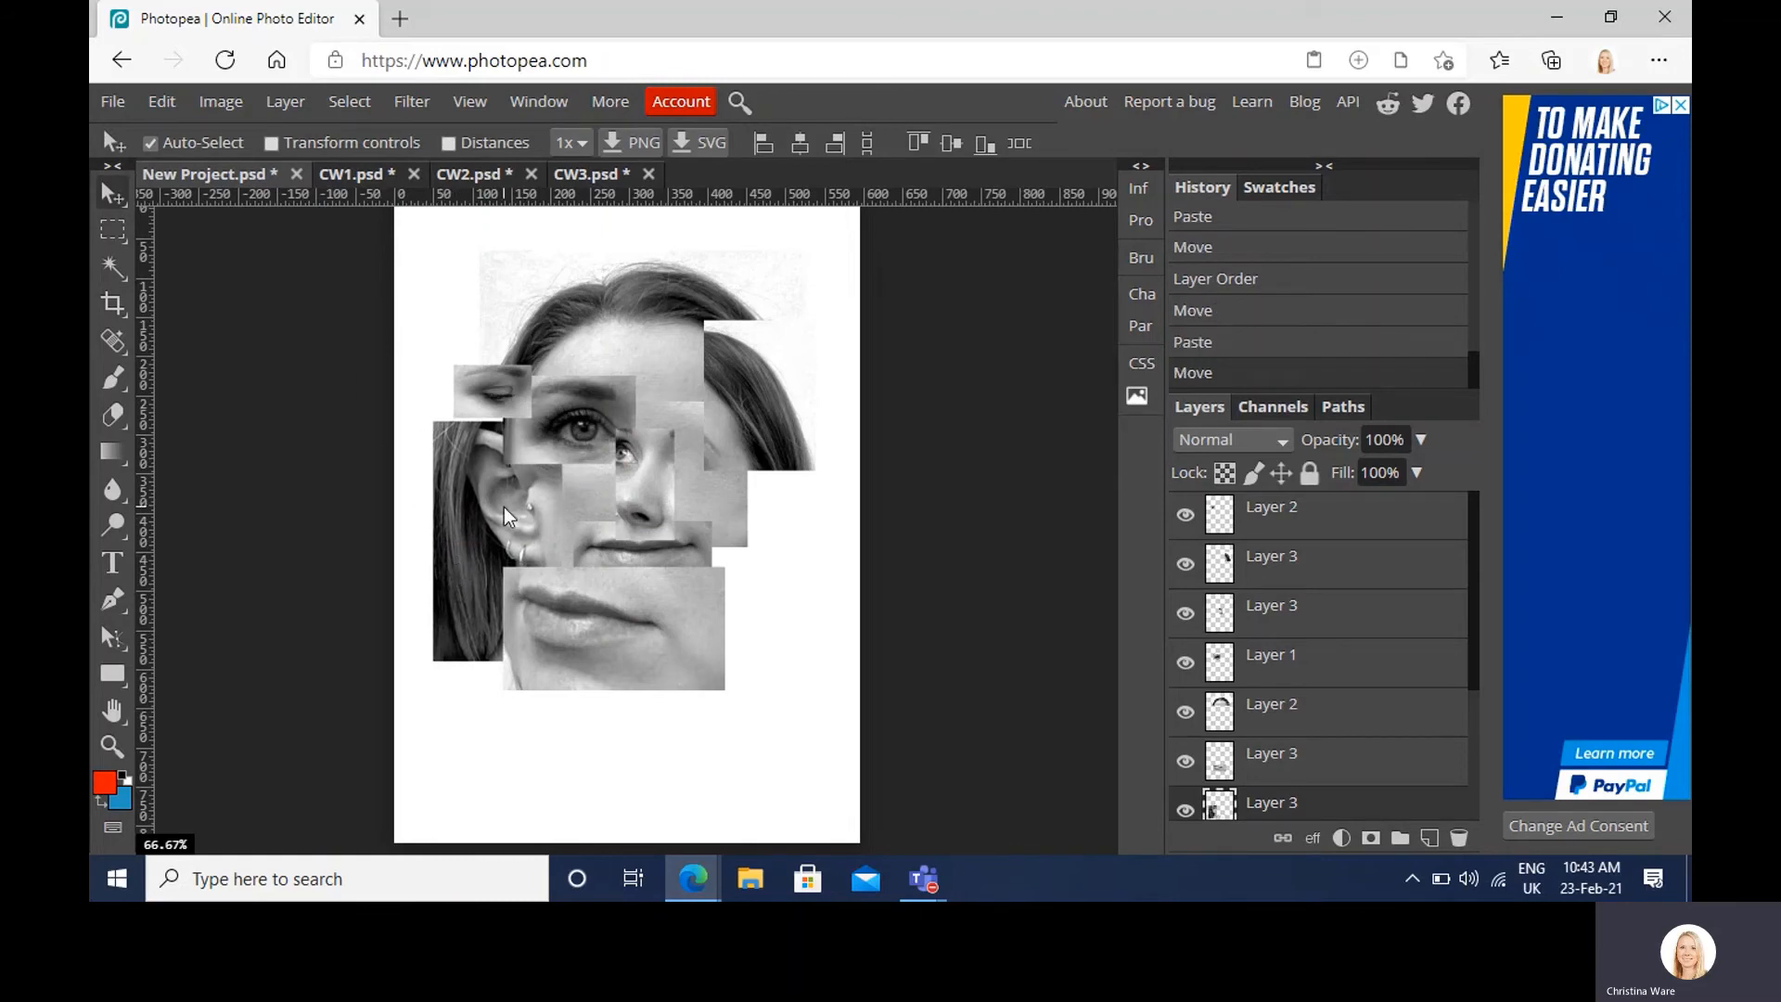
# Step: Shrink the hair-and-ear piece to 89.7% and return to the CW1 portrait
pyautogui.hotkey('ctrl', 't')
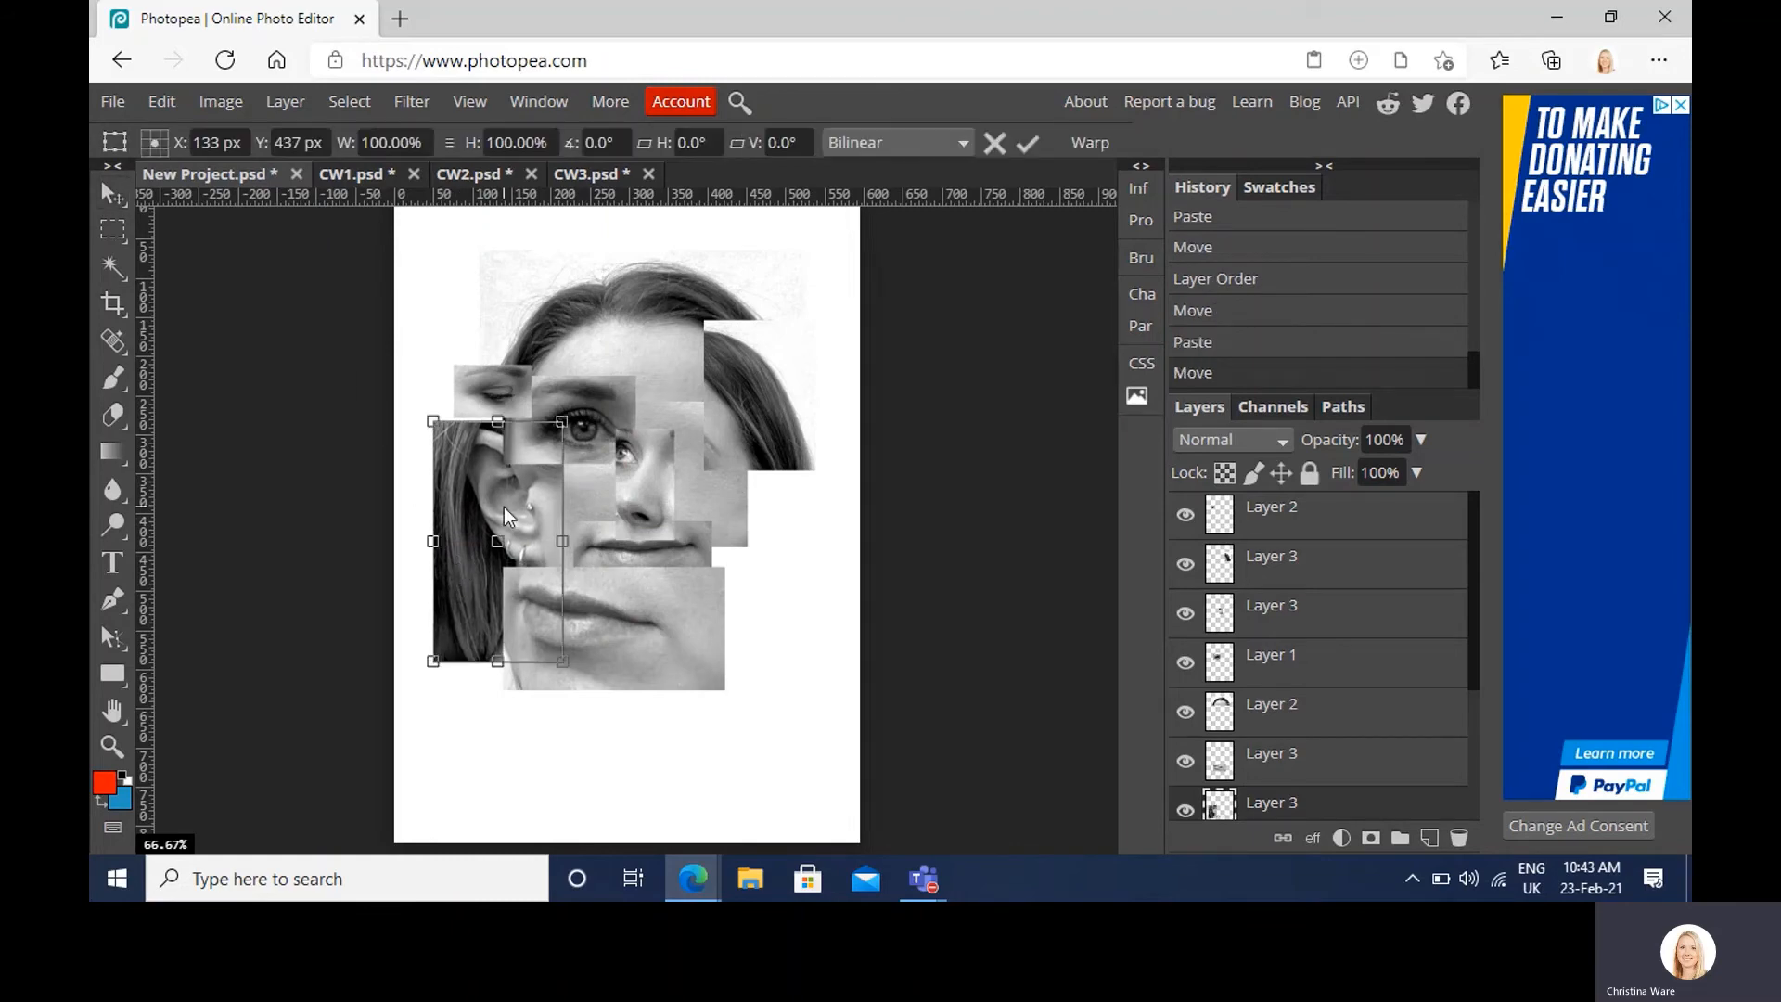
pyautogui.moveTo(563, 419); pyautogui.dragTo(492, 463)
pyautogui.press('Return')
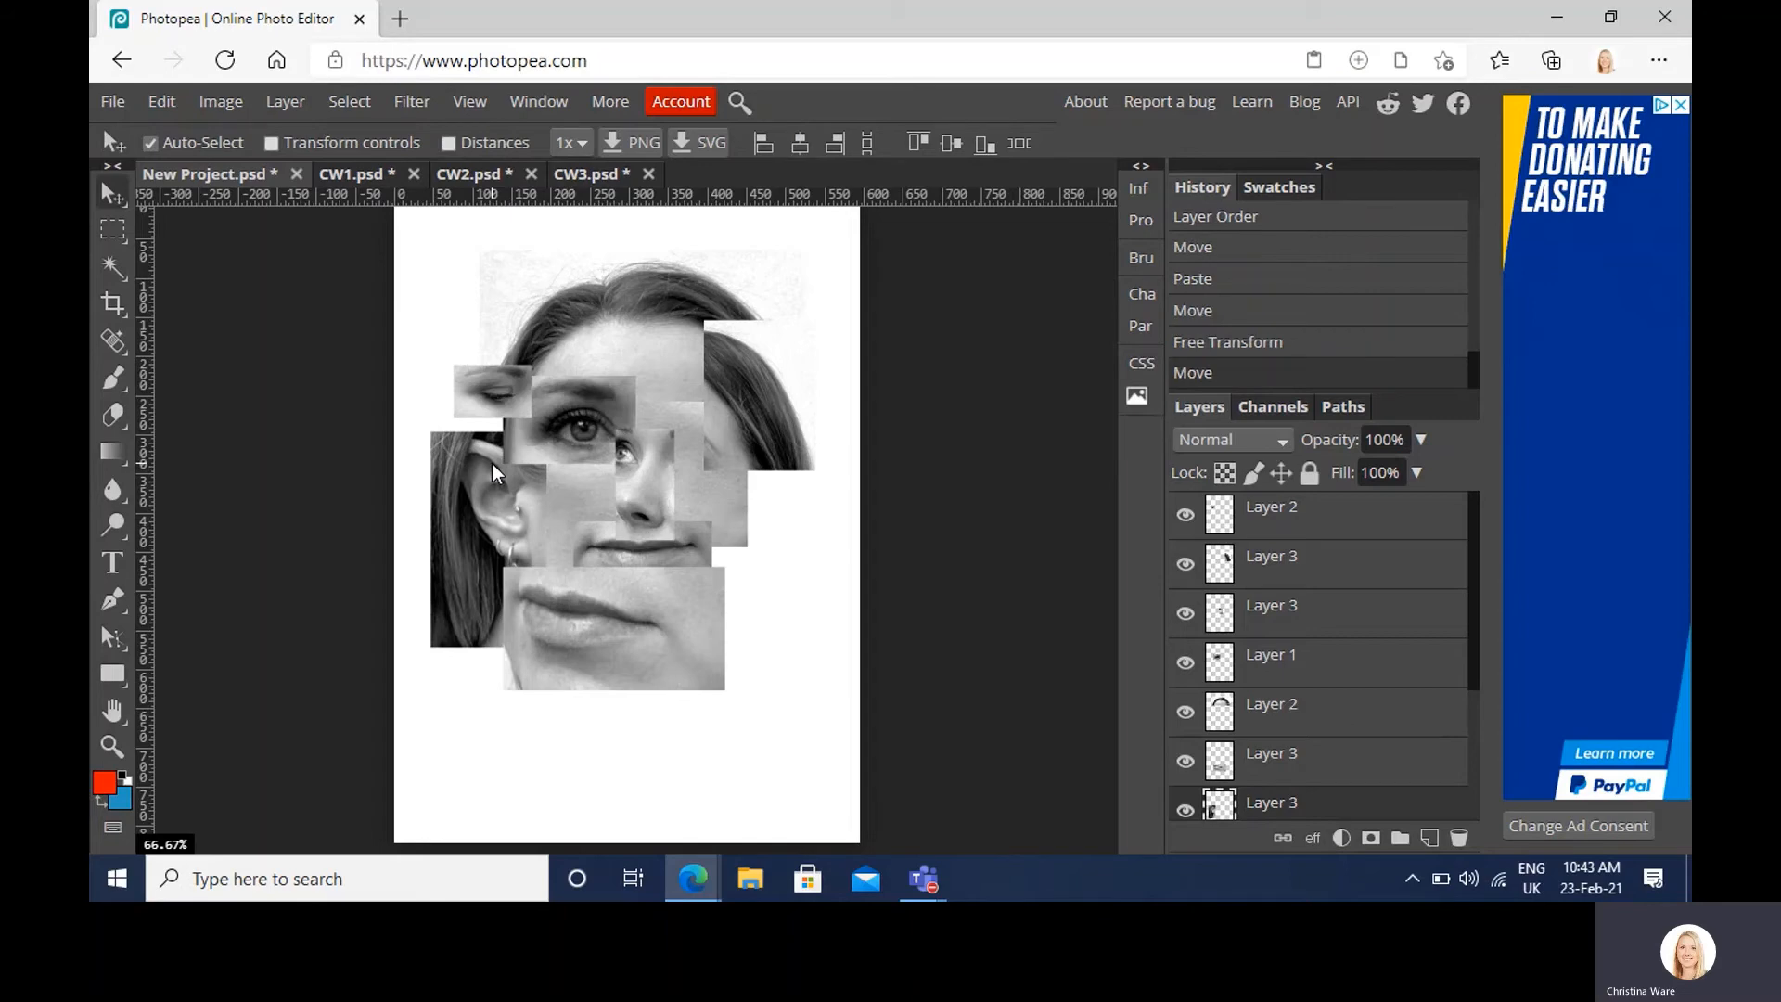
pyautogui.click(380, 173)
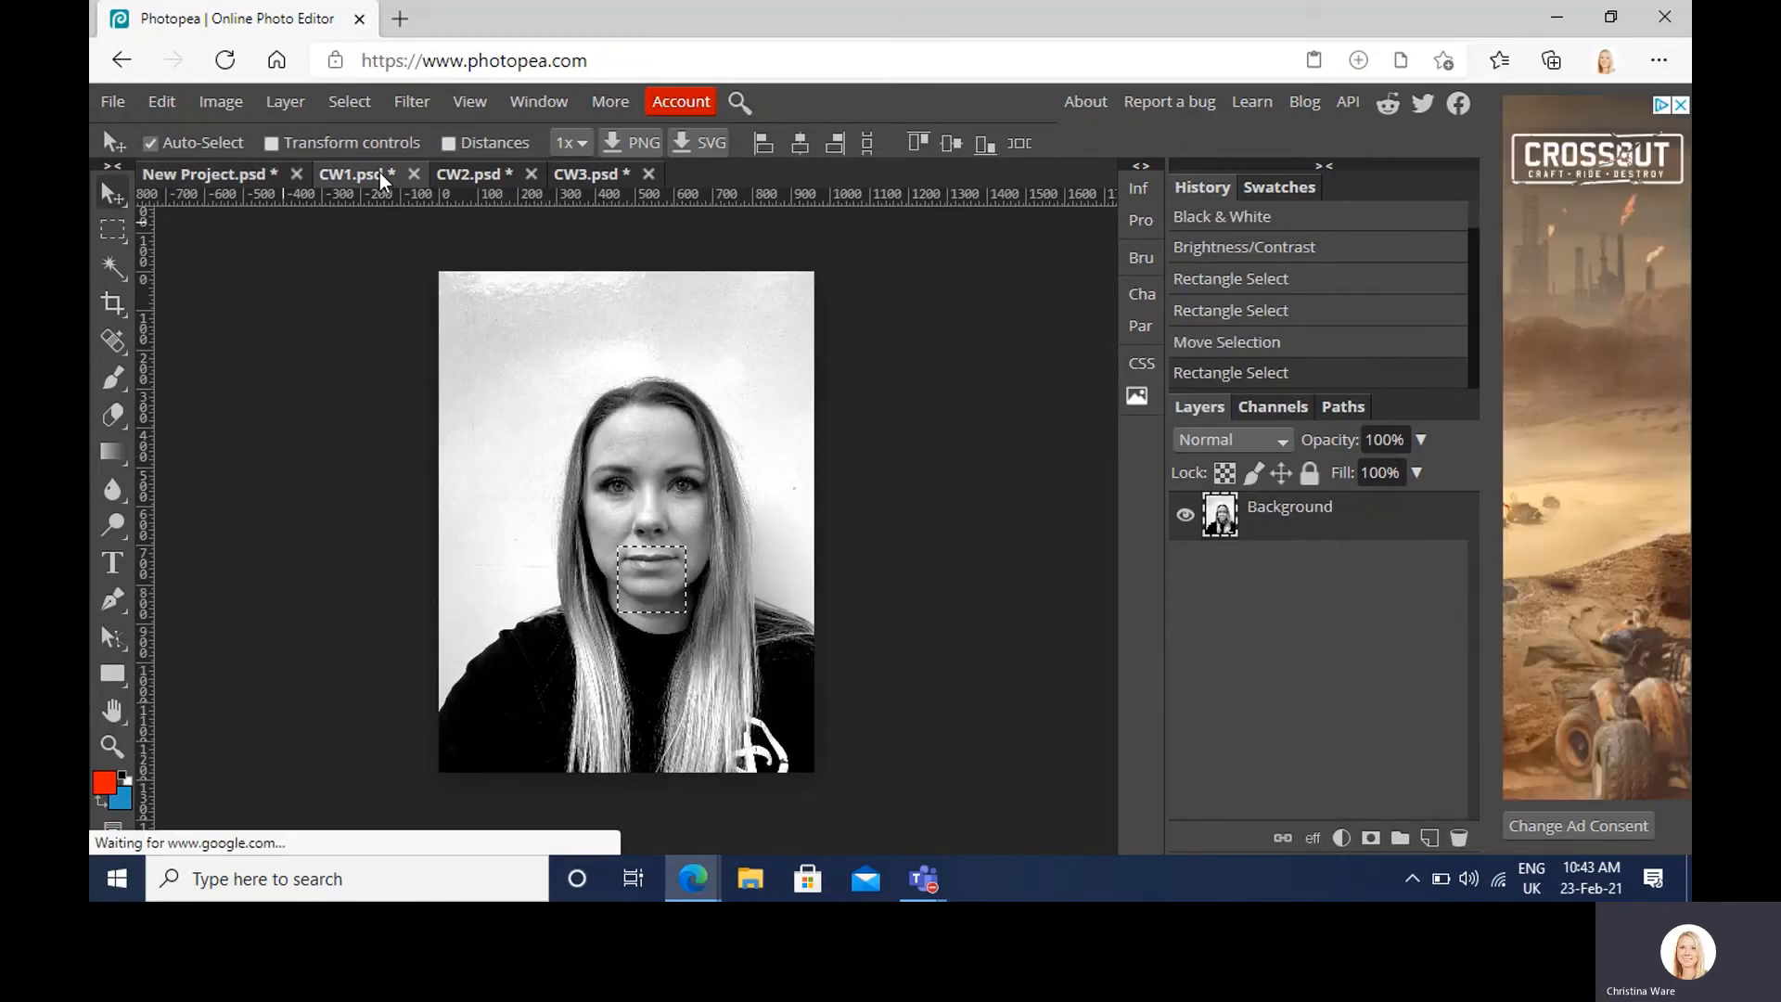
# Step: Bring a rectangular left-eye crop from CW2 into the collage, onto the right cheek
pyautogui.click(471, 176)
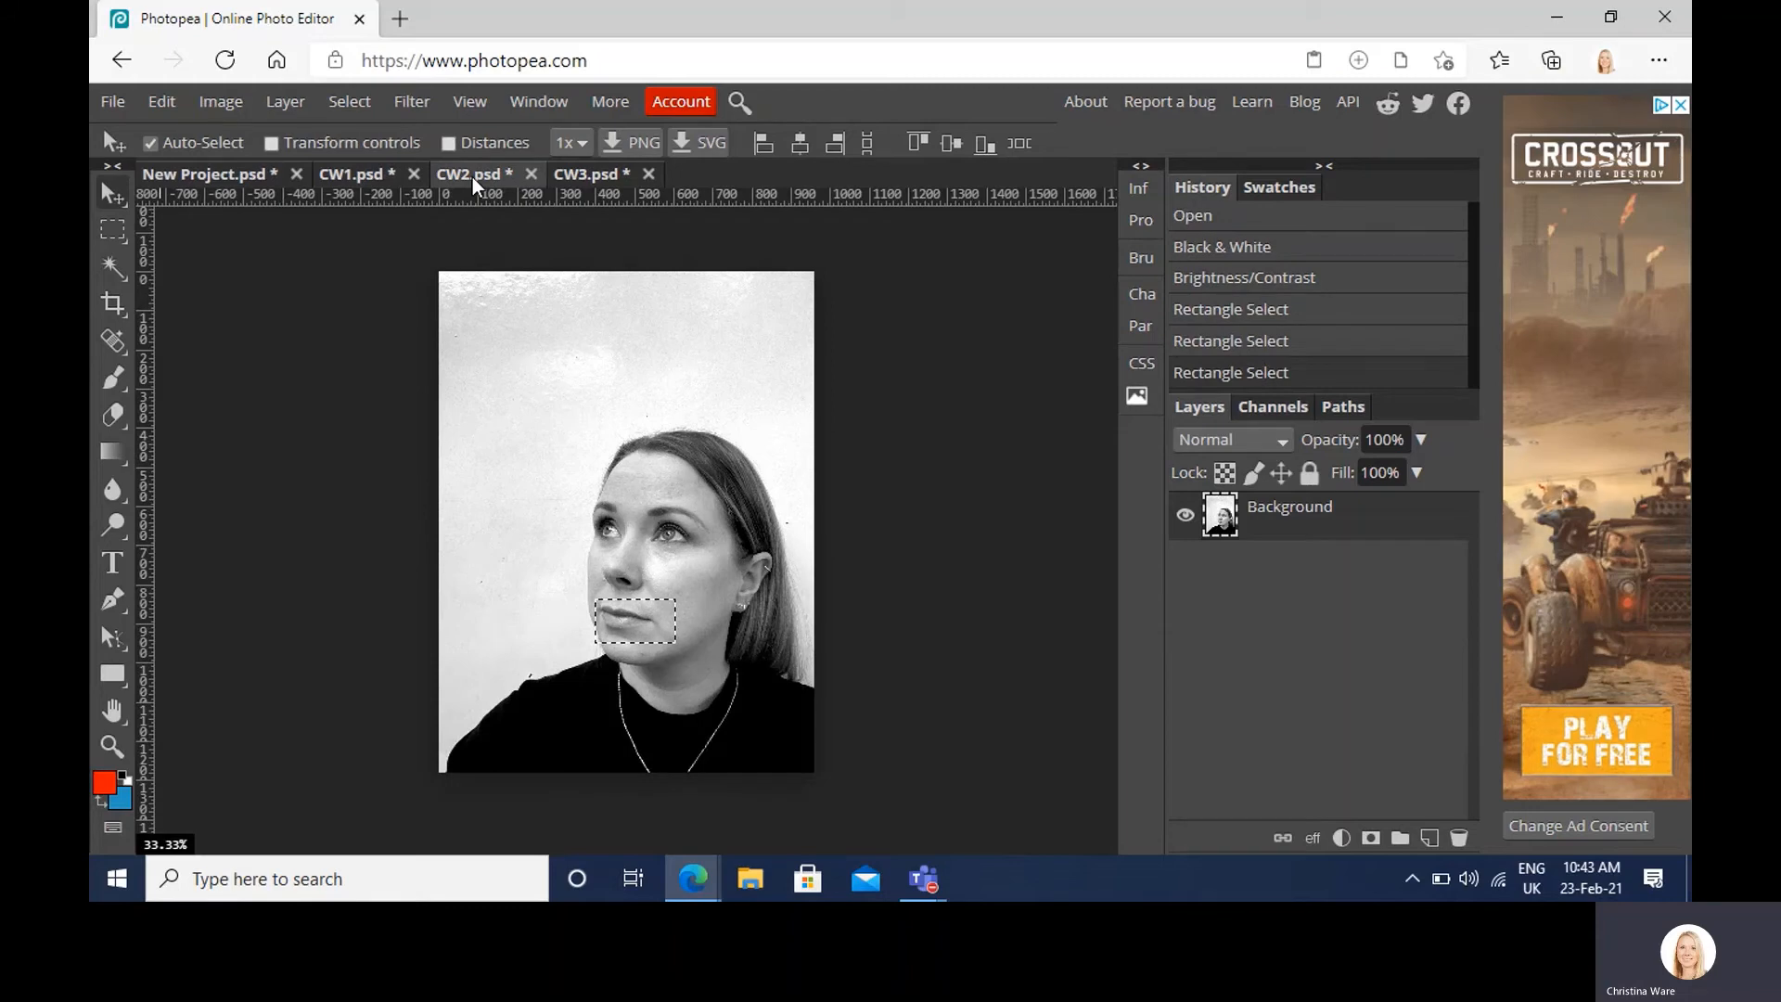
pyautogui.click(115, 227)
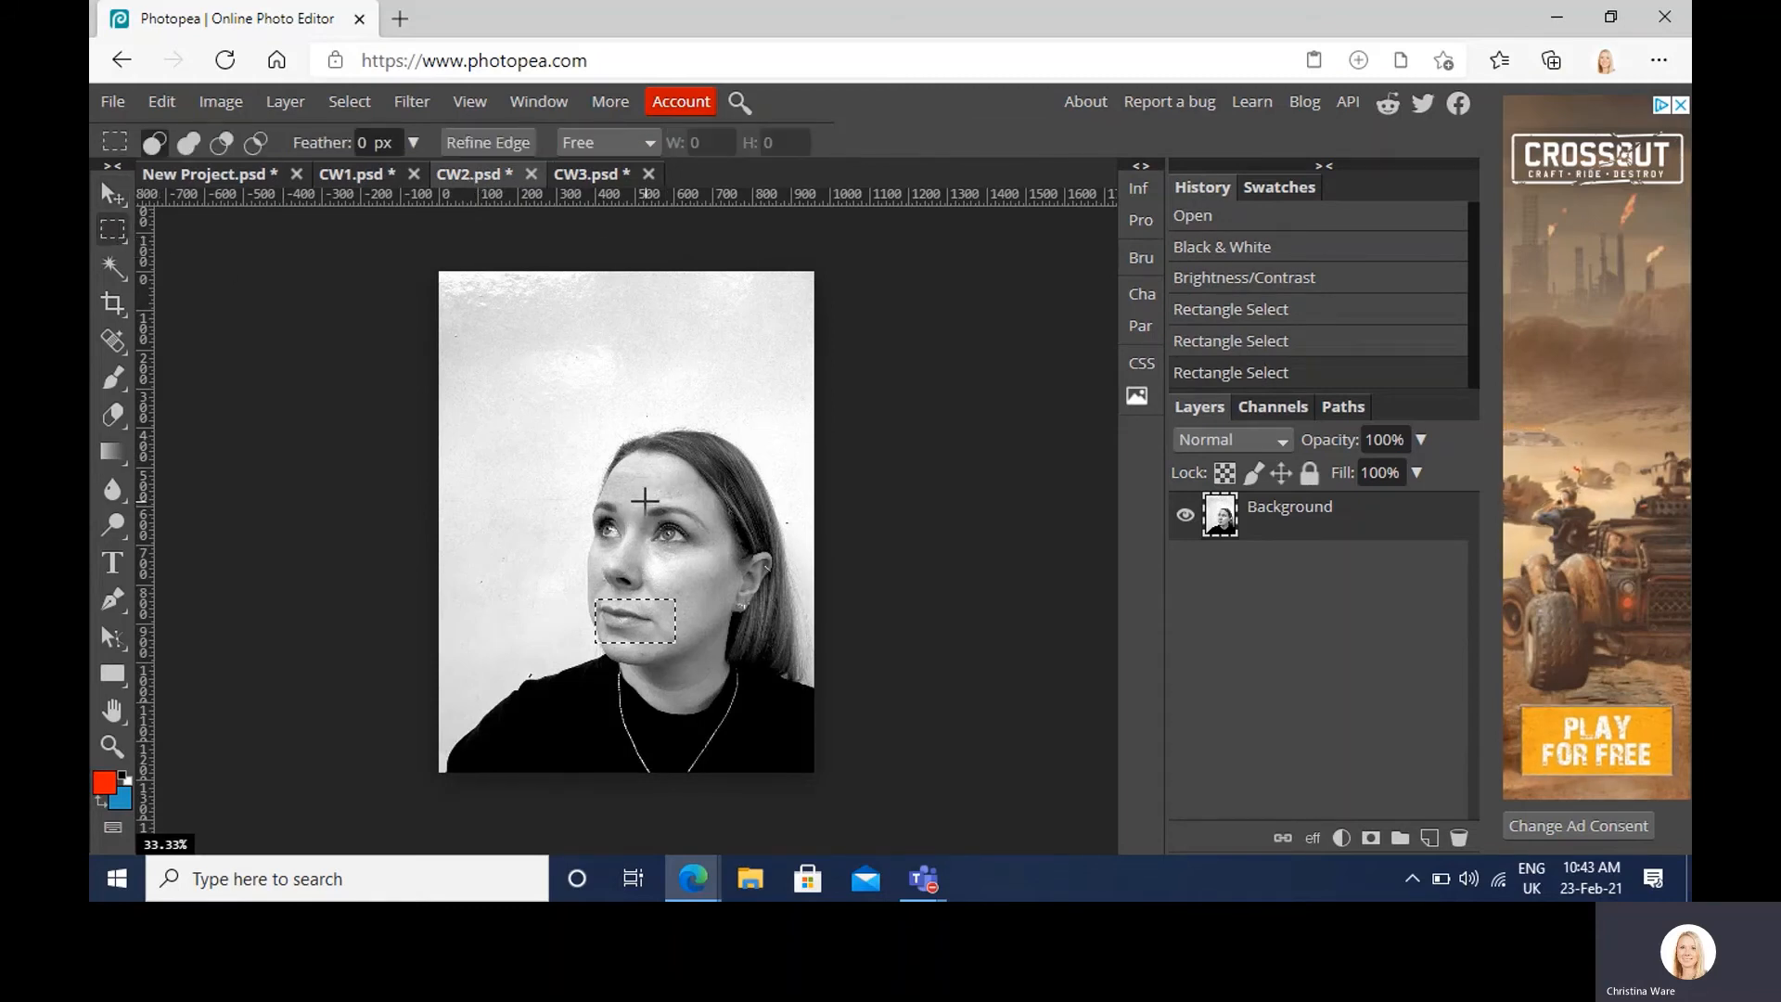
pyautogui.click(225, 172)
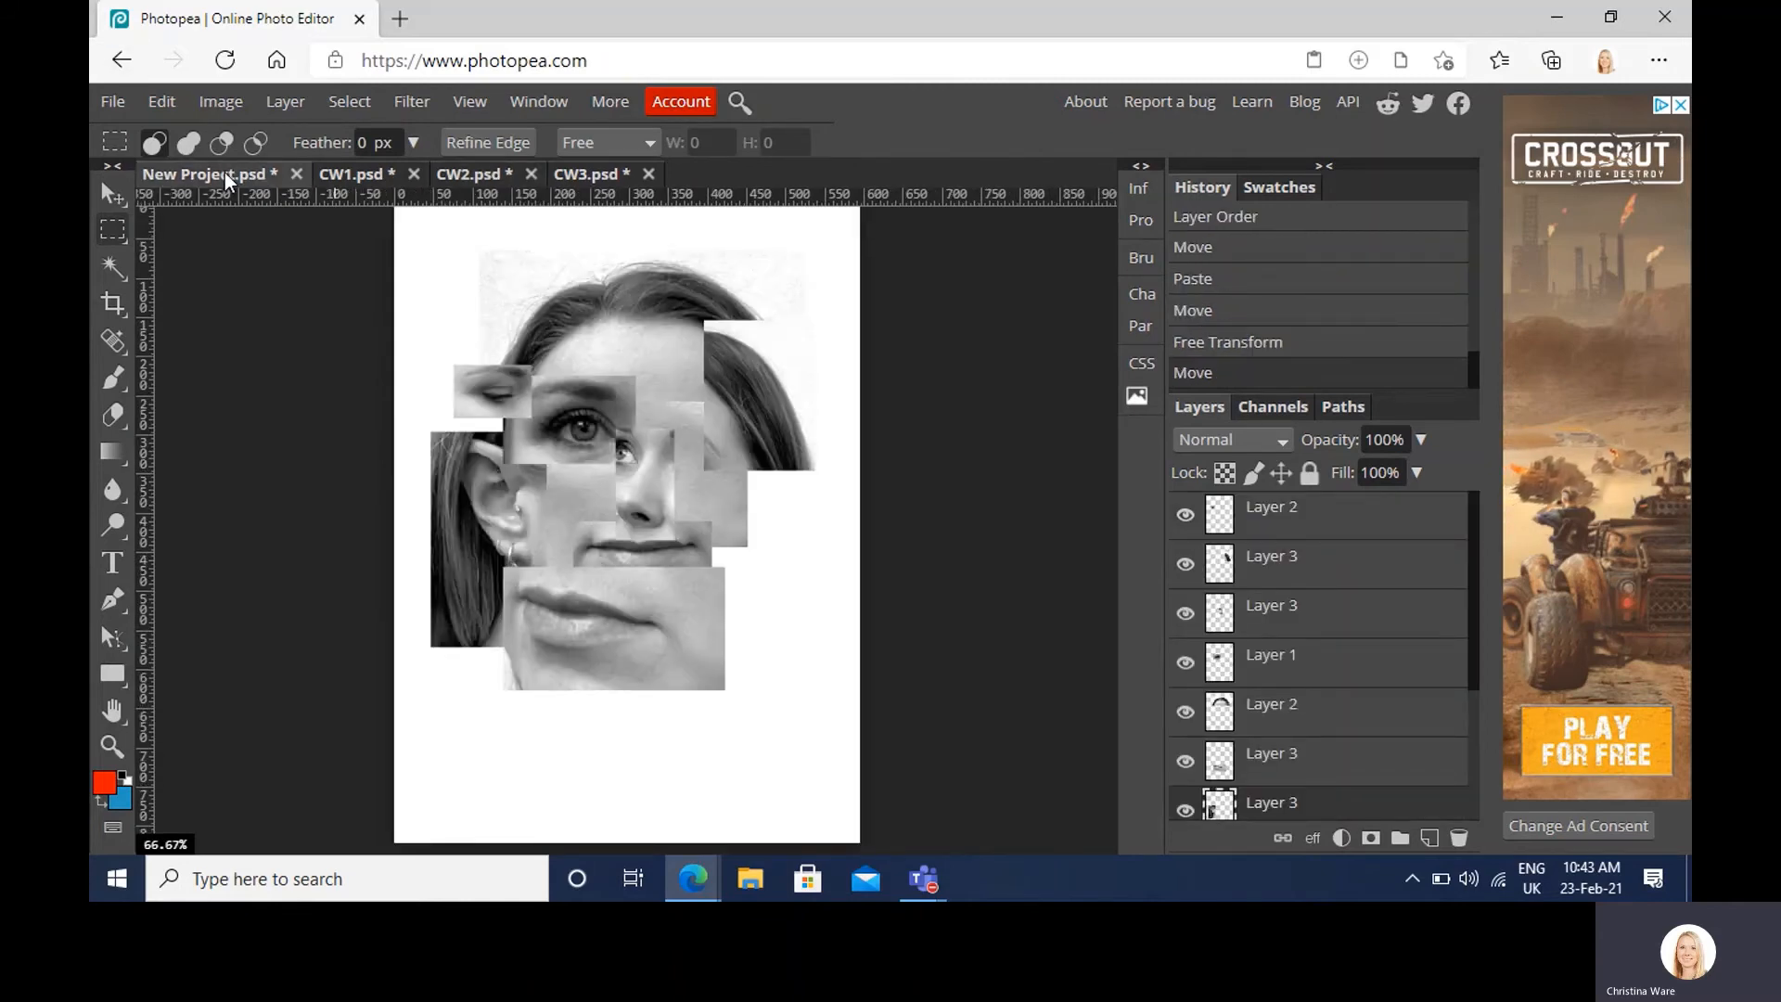
pyautogui.click(576, 173)
pyautogui.click(476, 168)
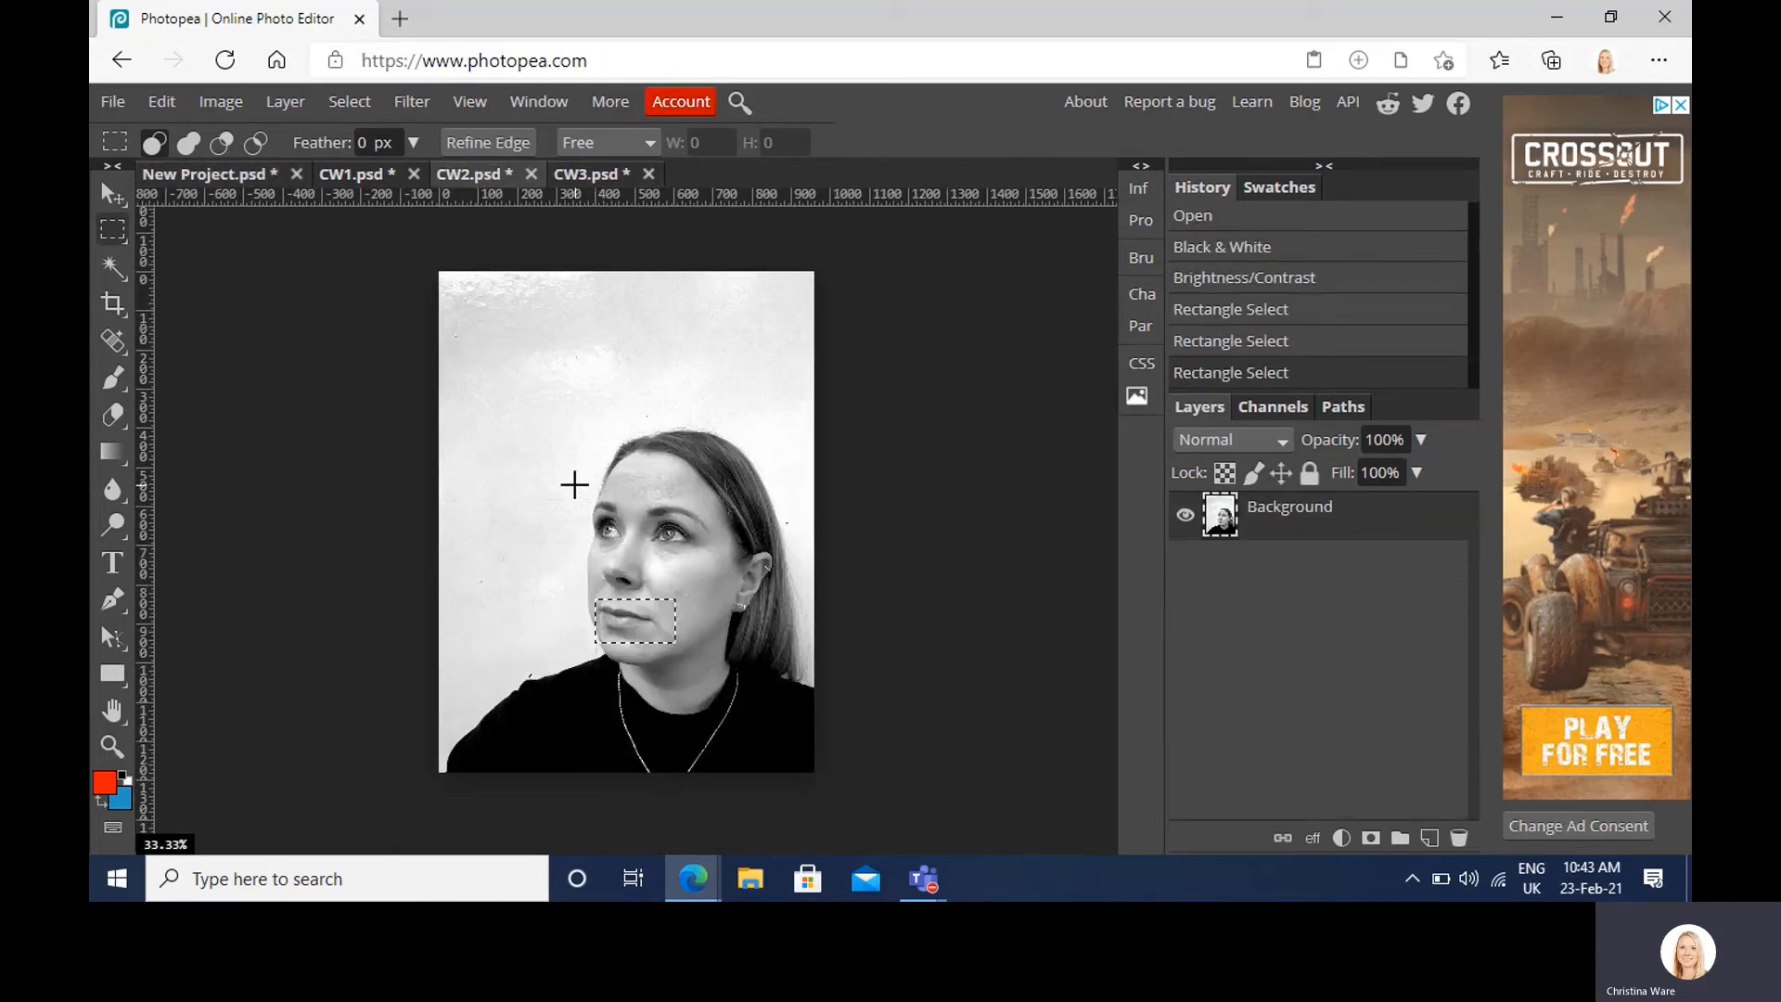
pyautogui.moveTo(575, 486); pyautogui.dragTo(625, 548)
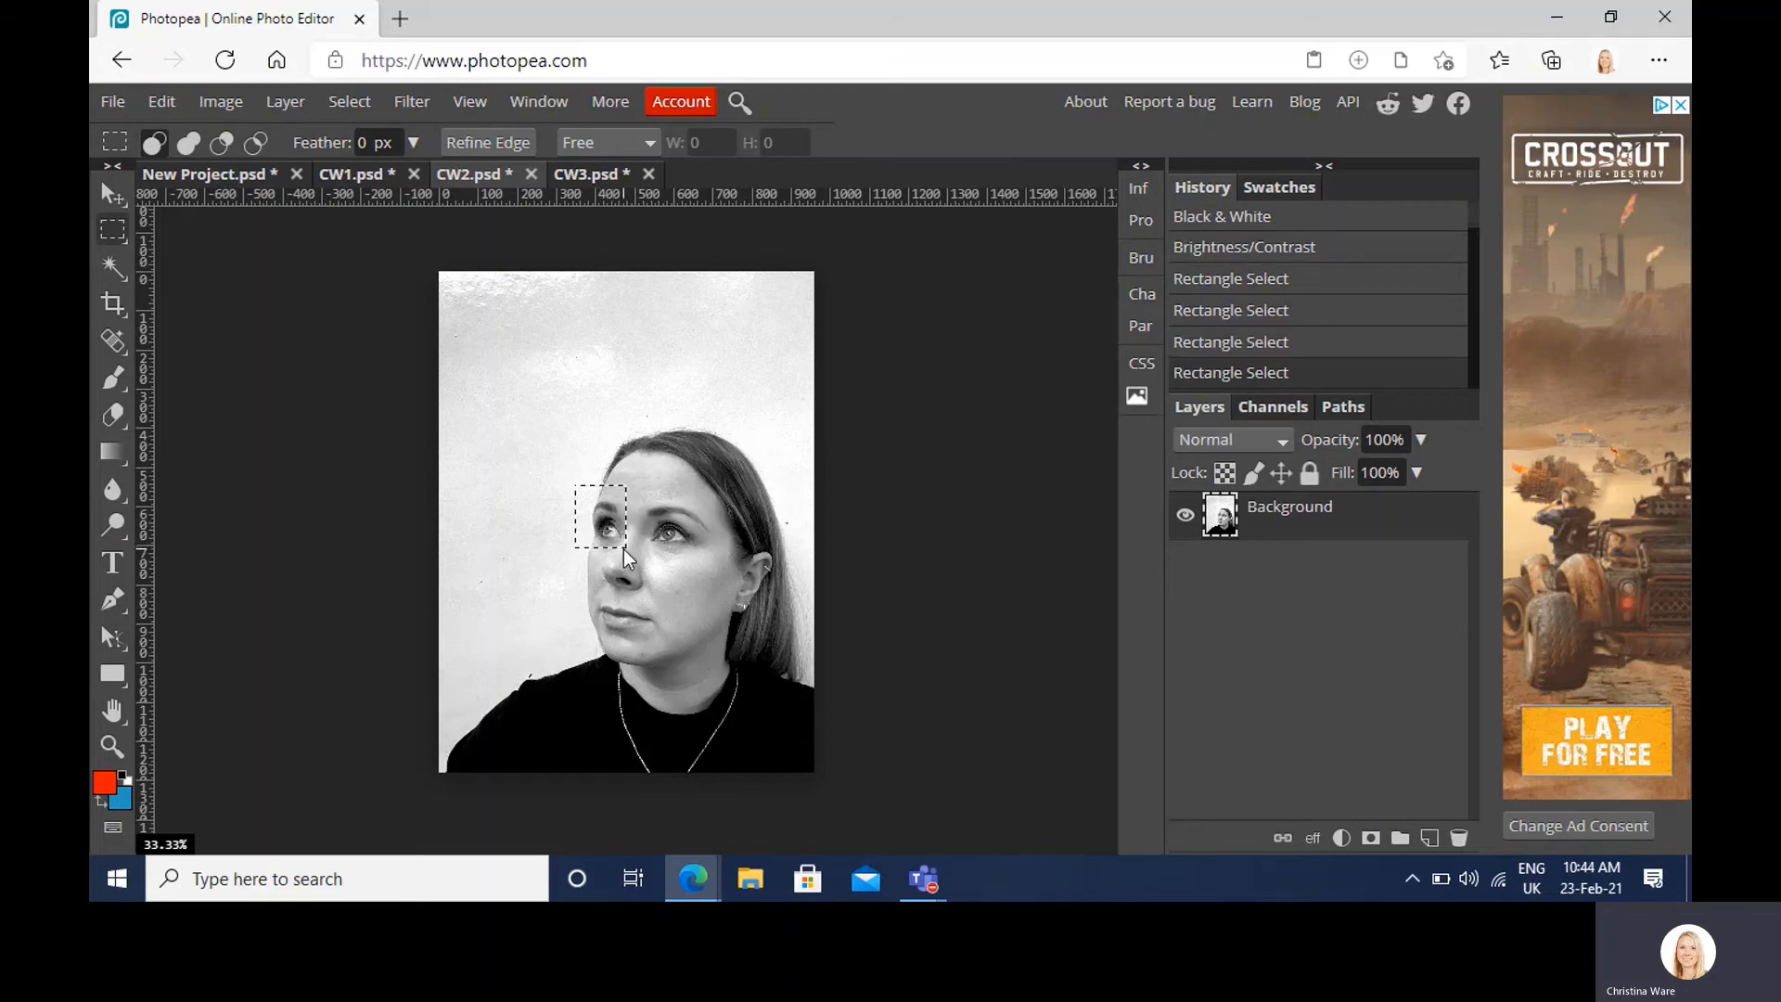
pyautogui.click(218, 174)
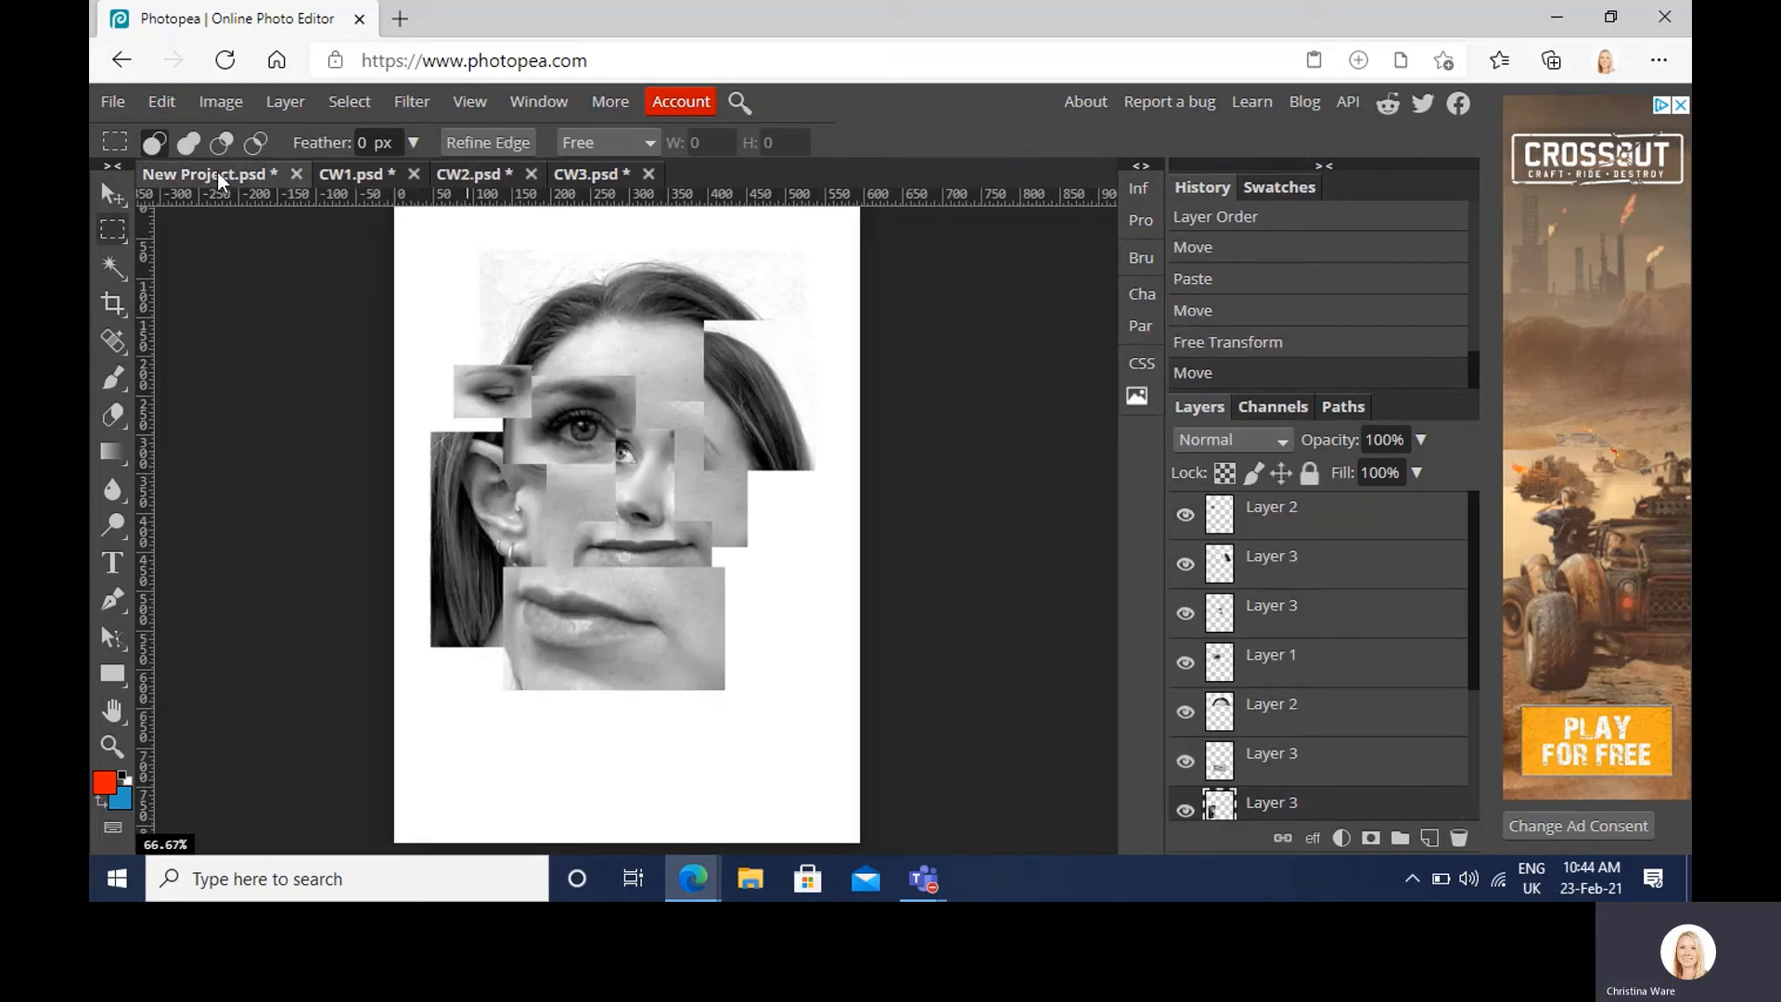
pyautogui.hotkey('ctrl', 'v')
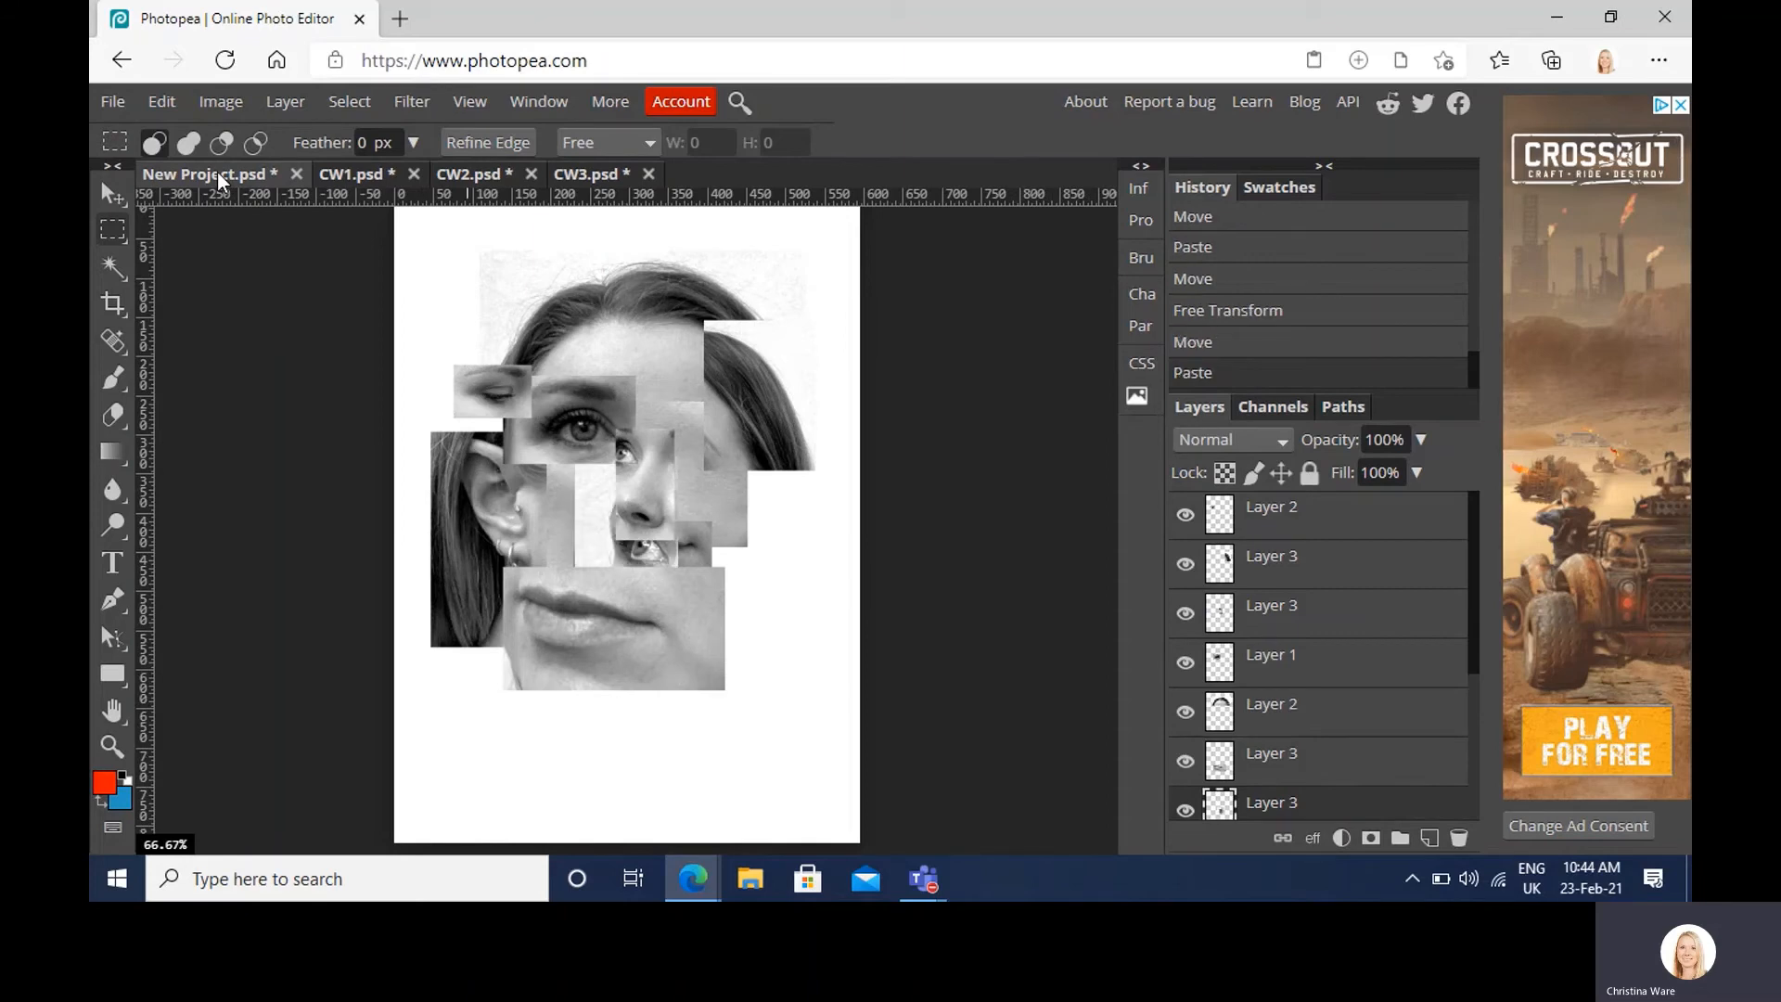
pyautogui.click(112, 193)
pyautogui.moveTo(566, 531); pyautogui.dragTo(690, 525)
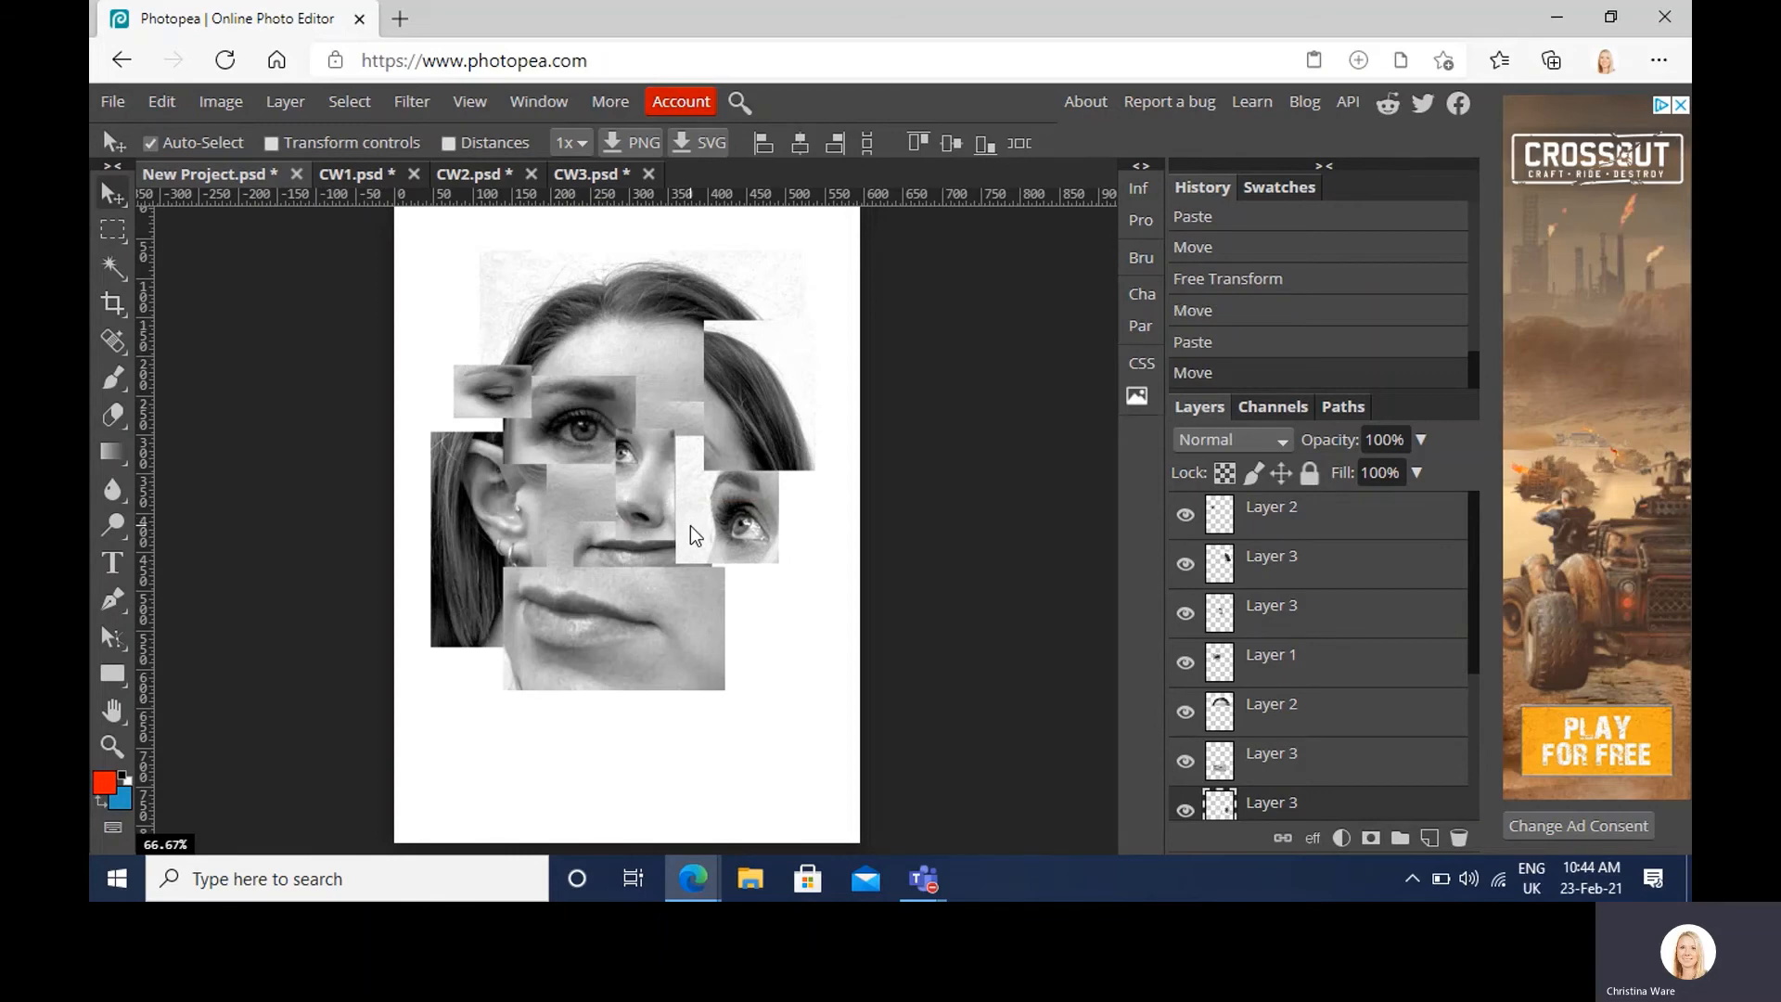
# Step: Mirror the eye piece horizontally and enlarge it from its corner
pyautogui.rightClick(690, 525)
pyautogui.click(690, 525)
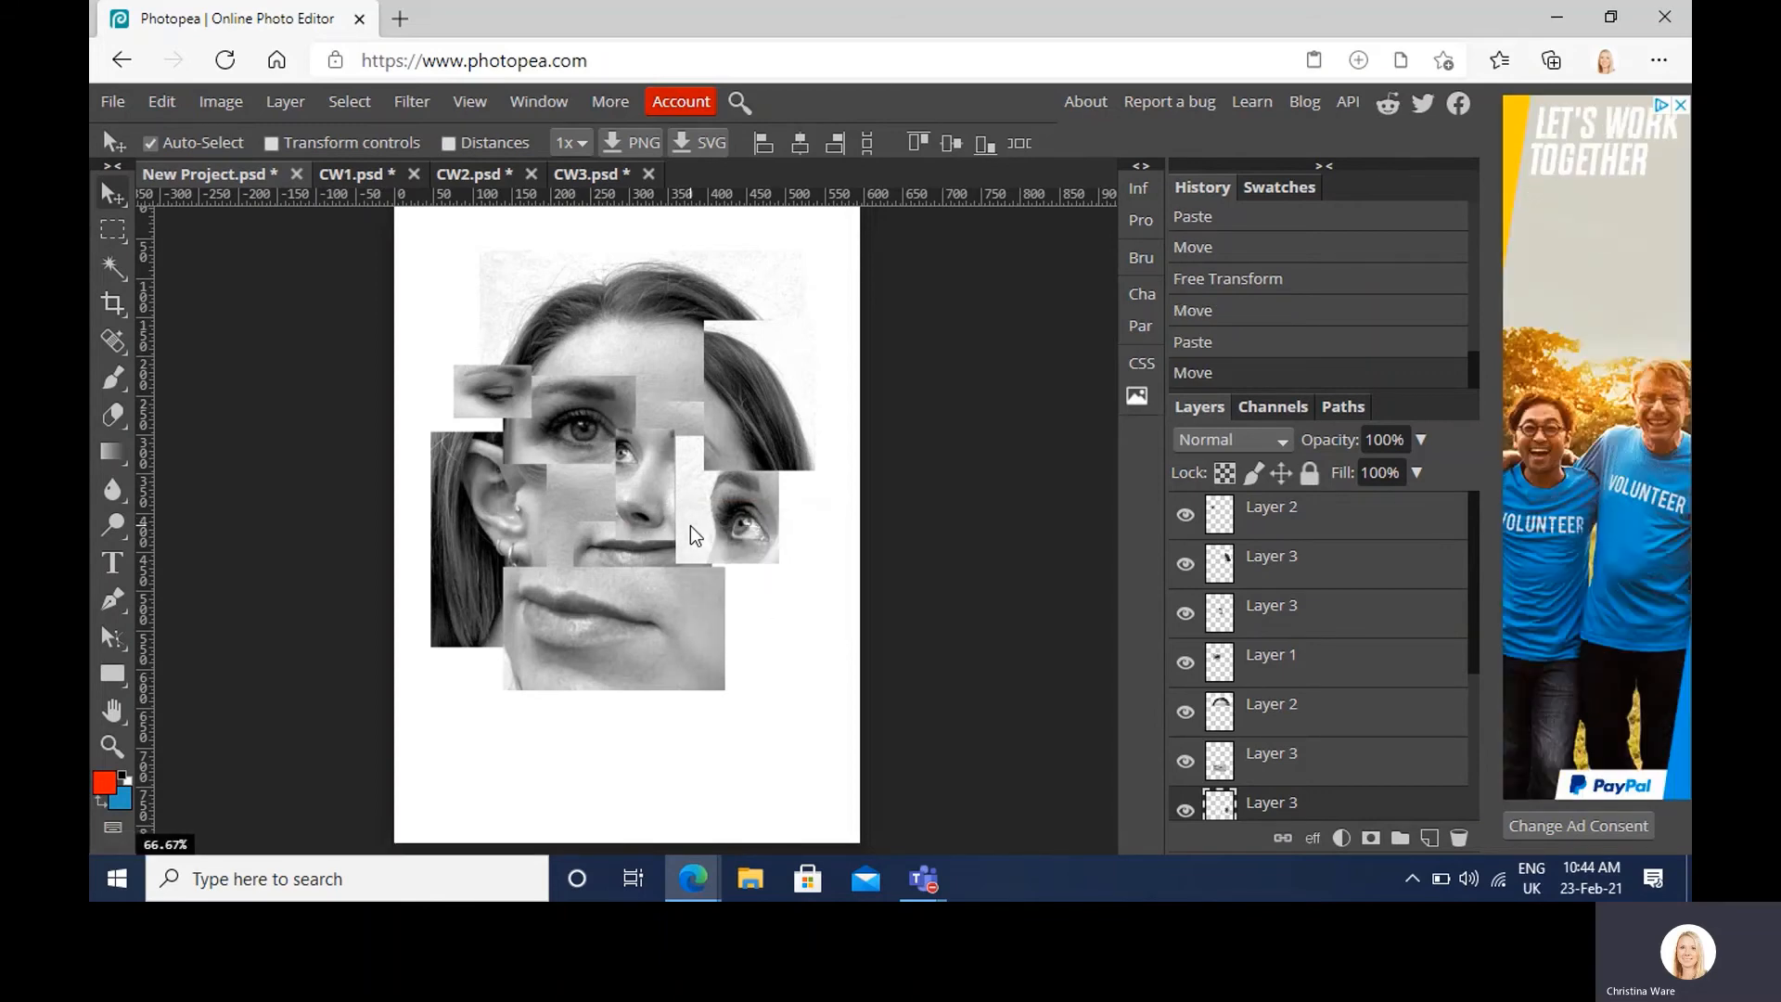
pyautogui.hotkey('ctrl', 'alt', 't')
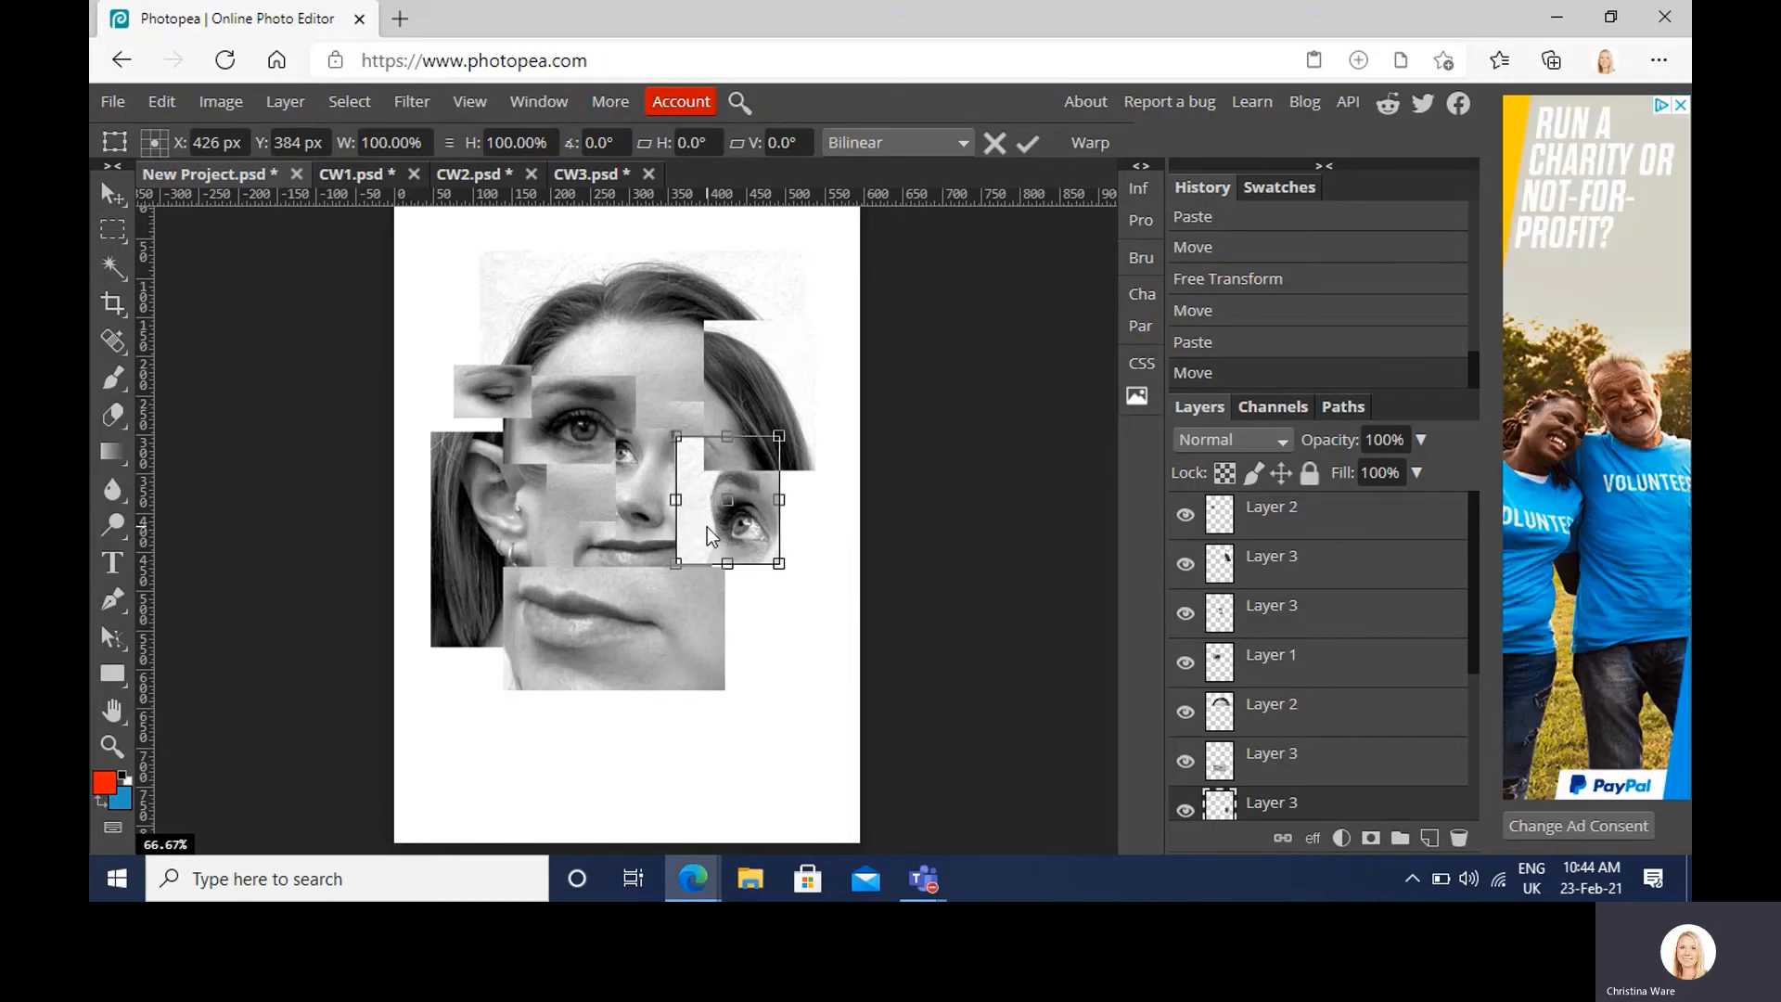
pyautogui.rightClick(707, 537)
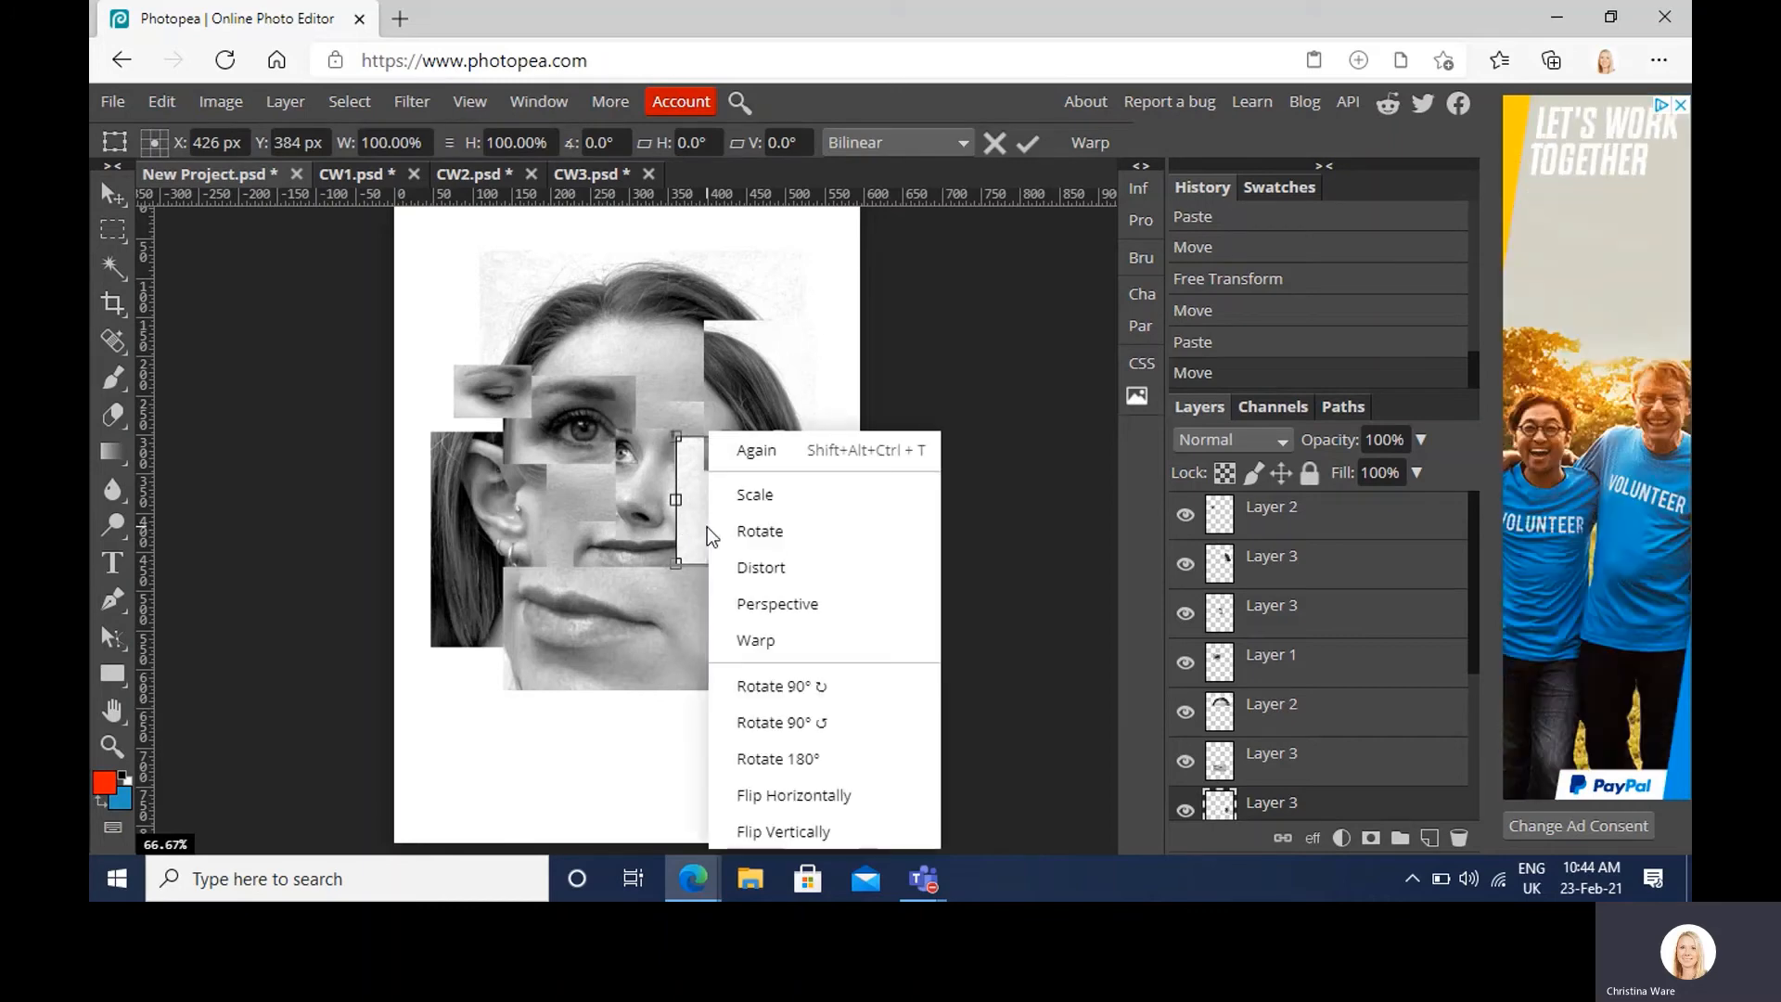
pyautogui.click(853, 838)
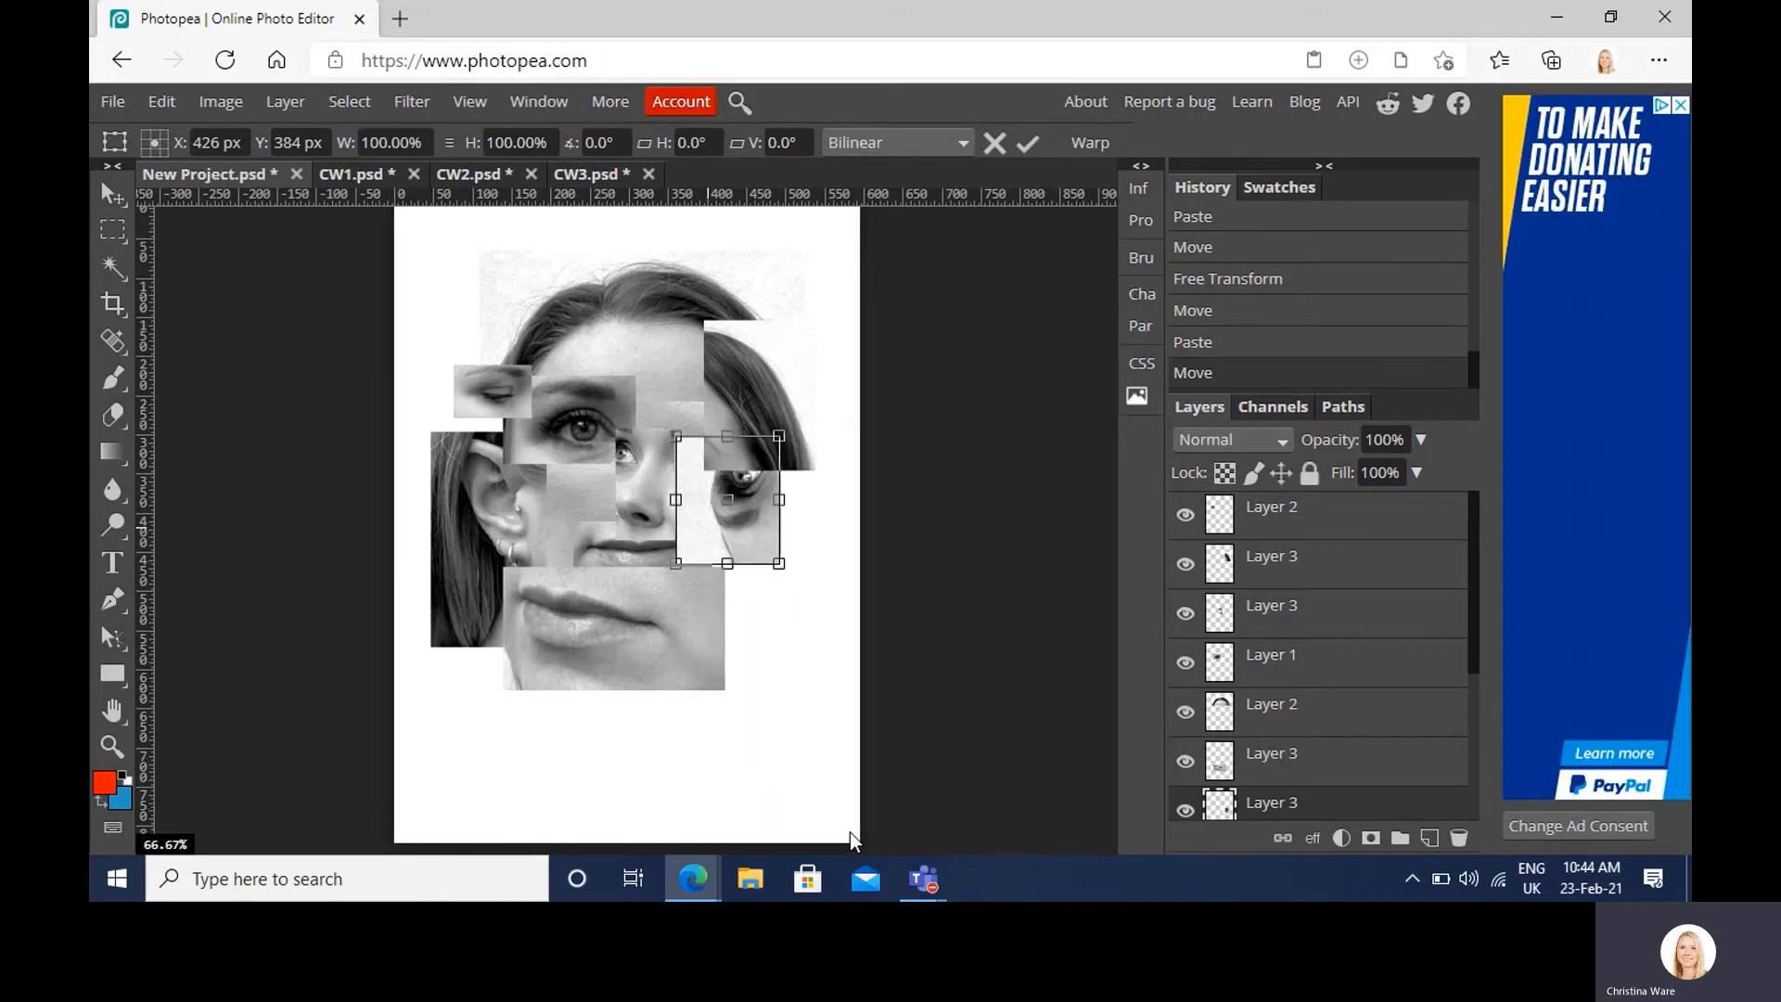
pyautogui.rightClick(710, 539)
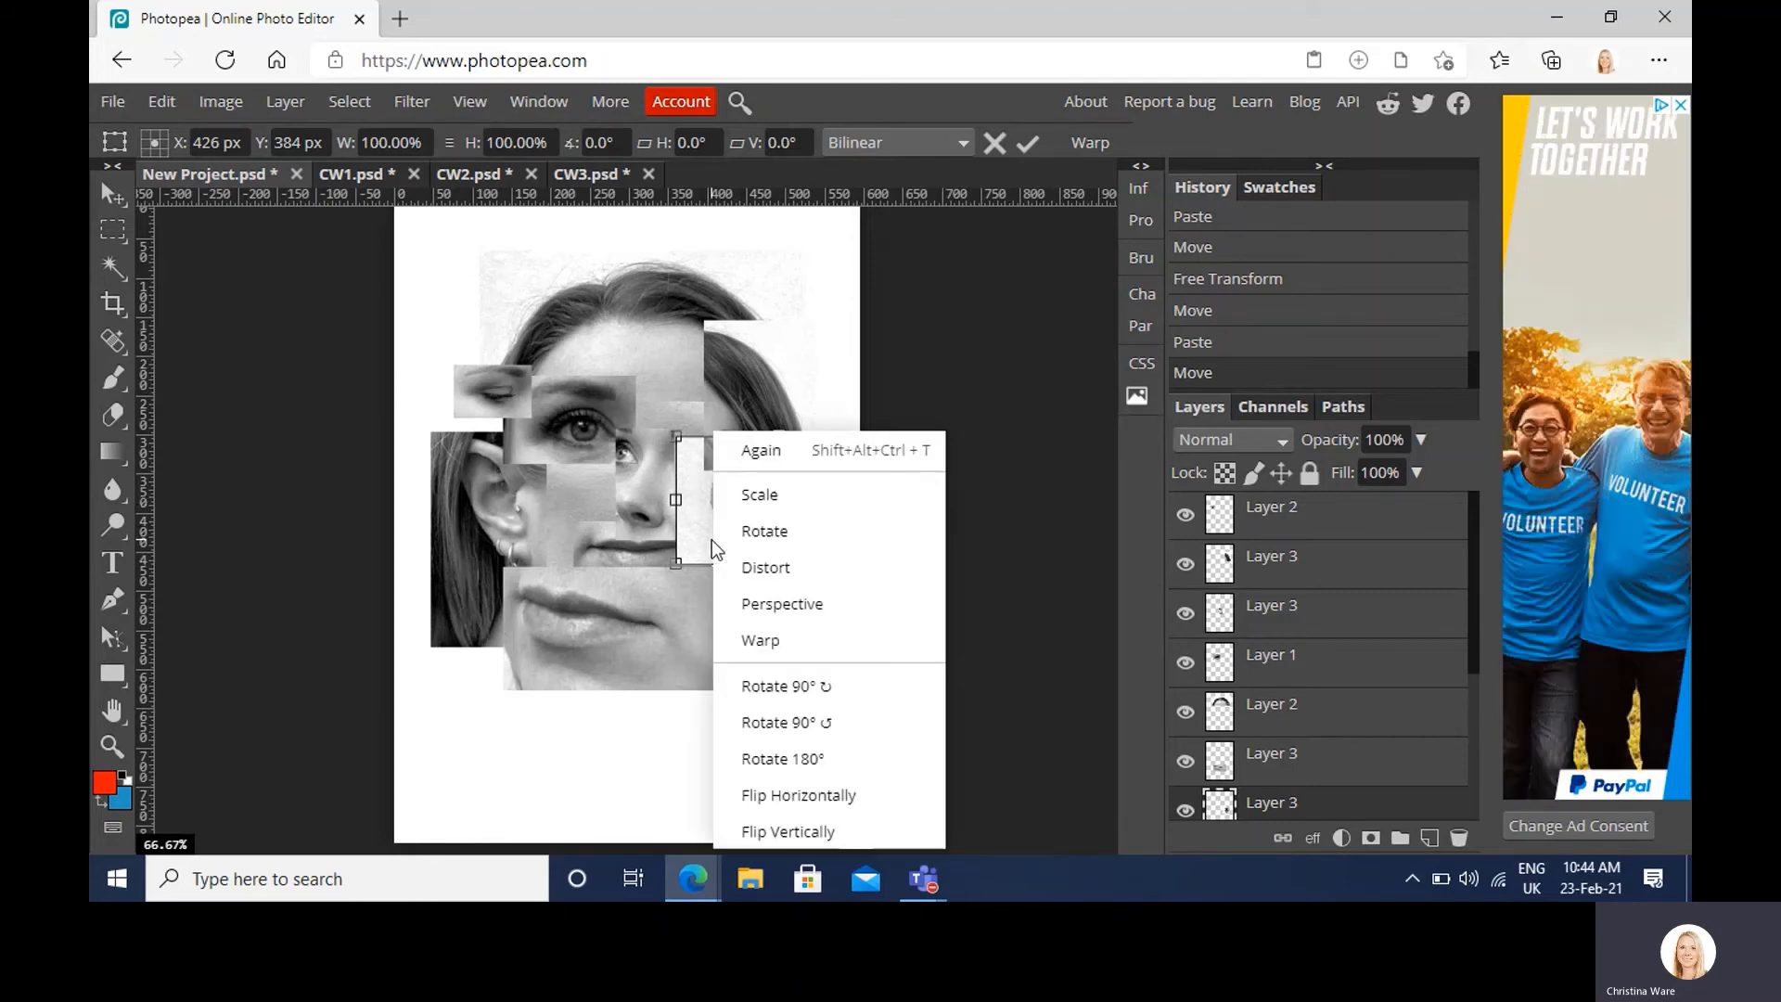
pyautogui.click(861, 827)
pyautogui.rightClick(738, 536)
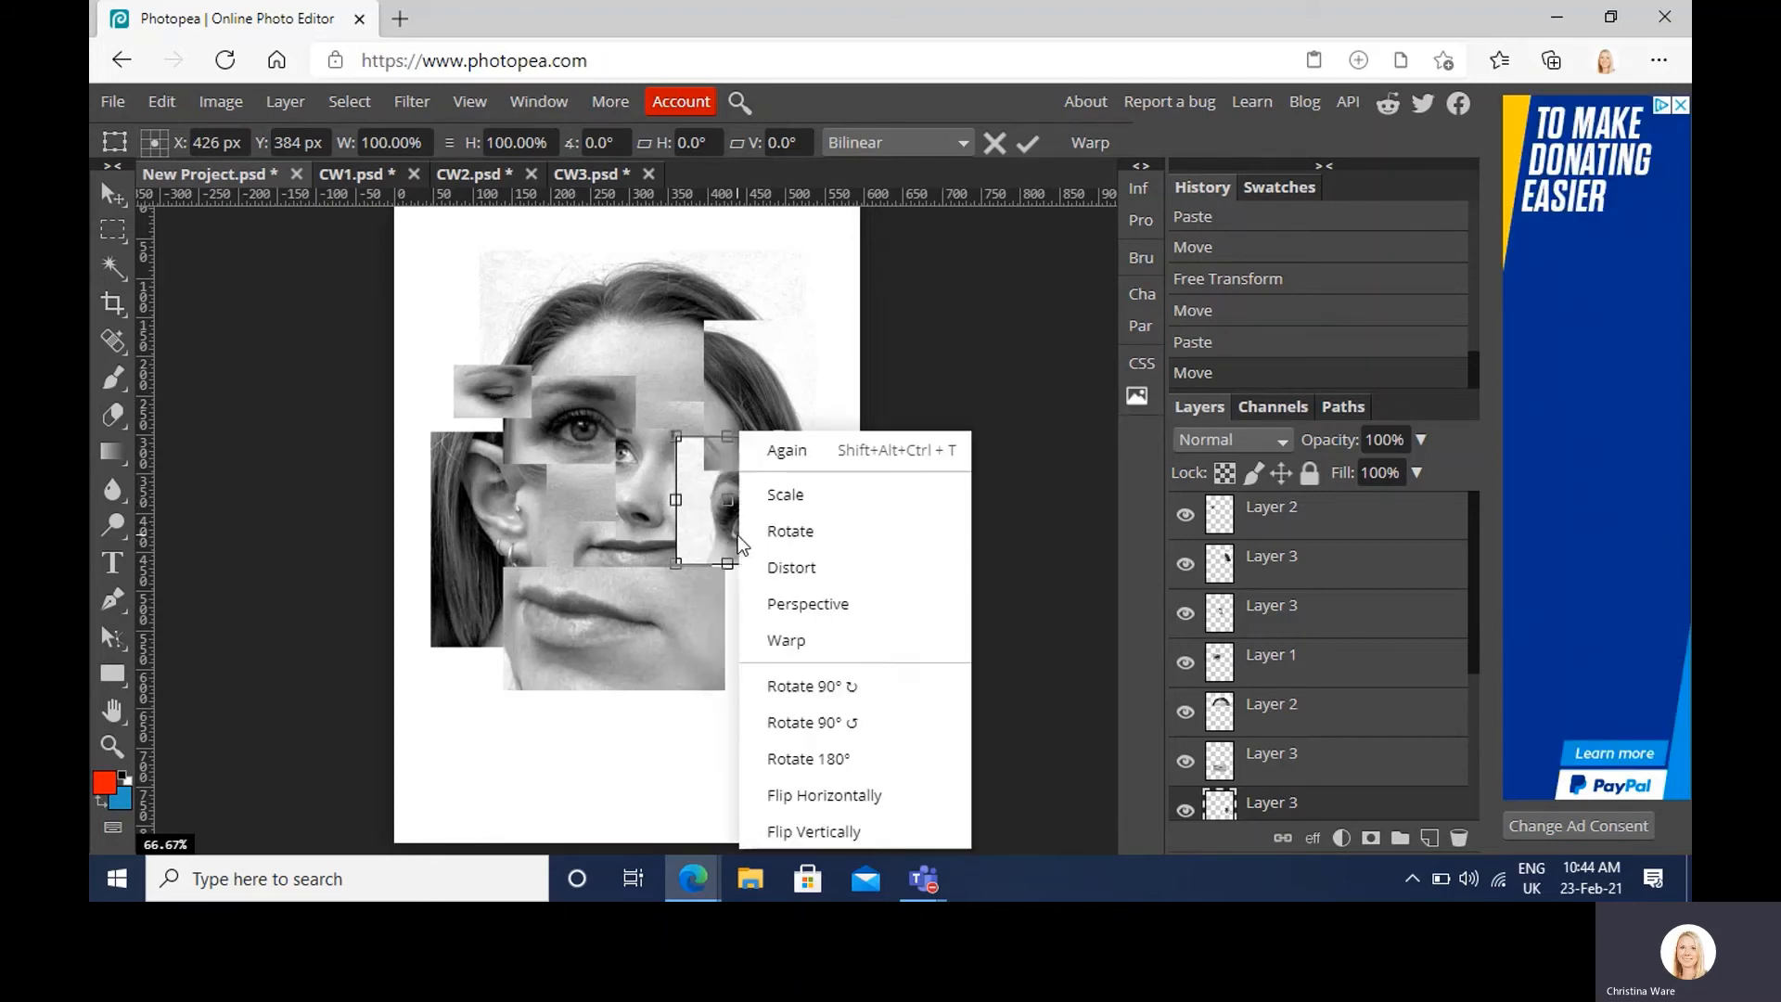
pyautogui.click(886, 799)
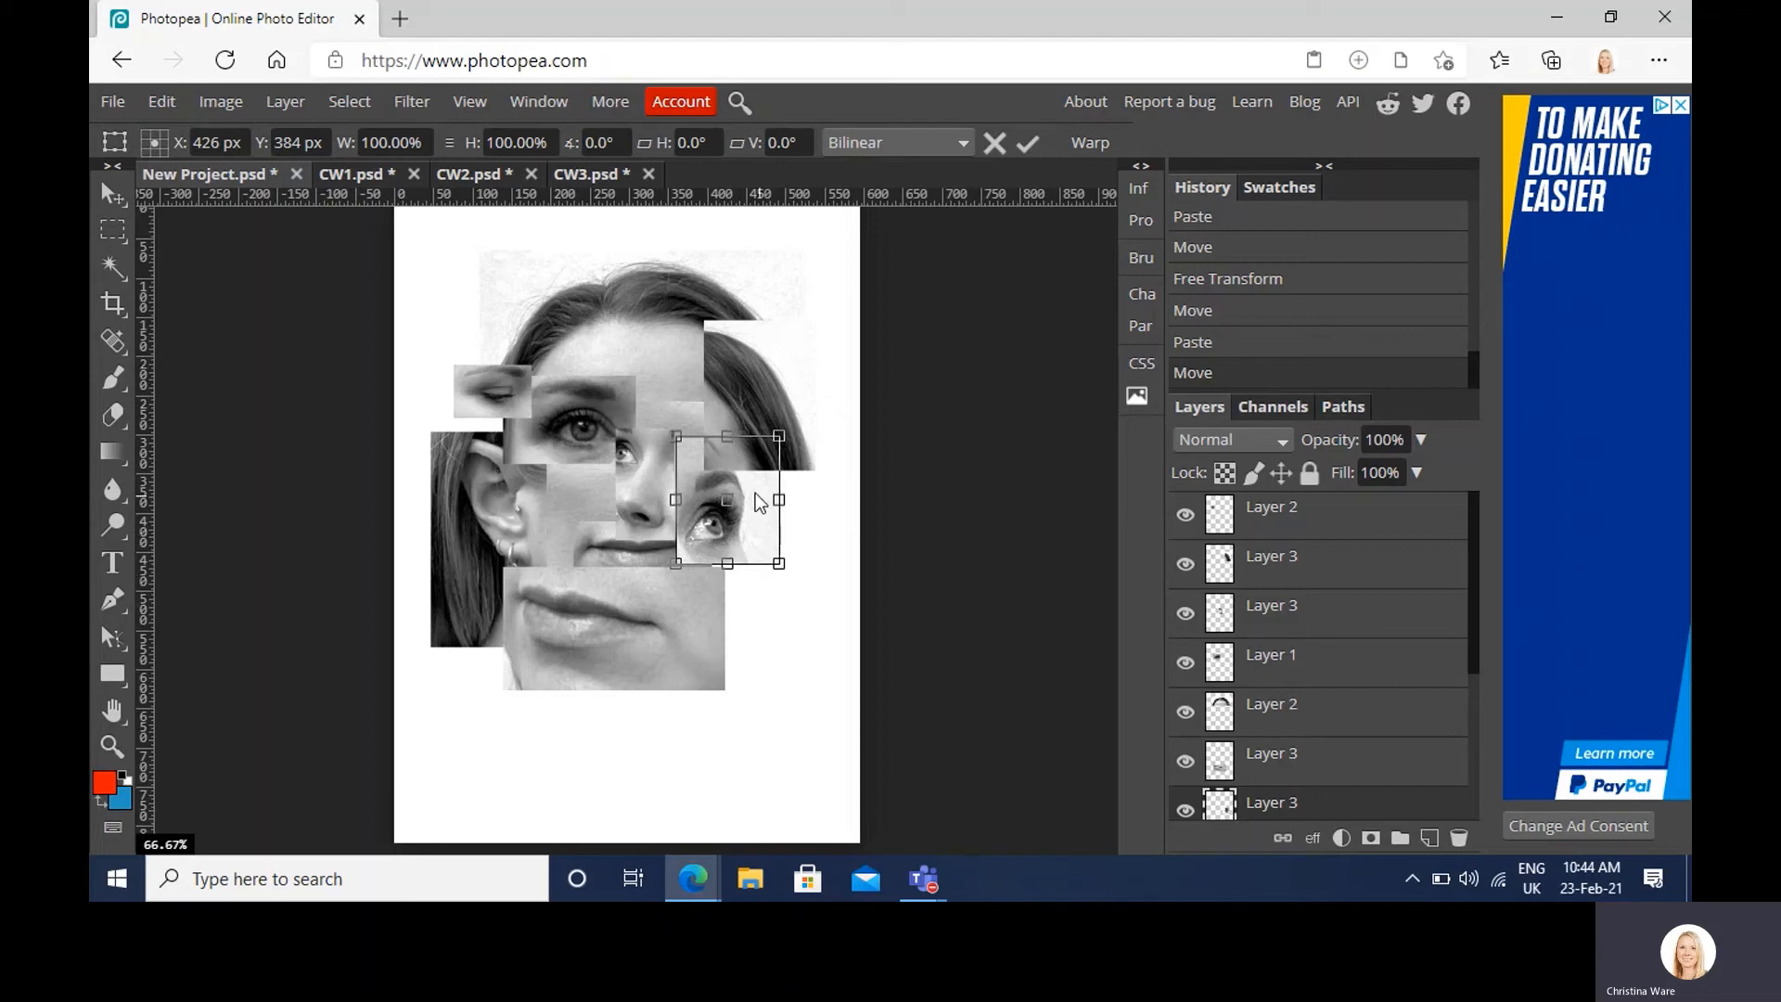
pyautogui.moveTo(752, 509); pyautogui.dragTo(759, 428)
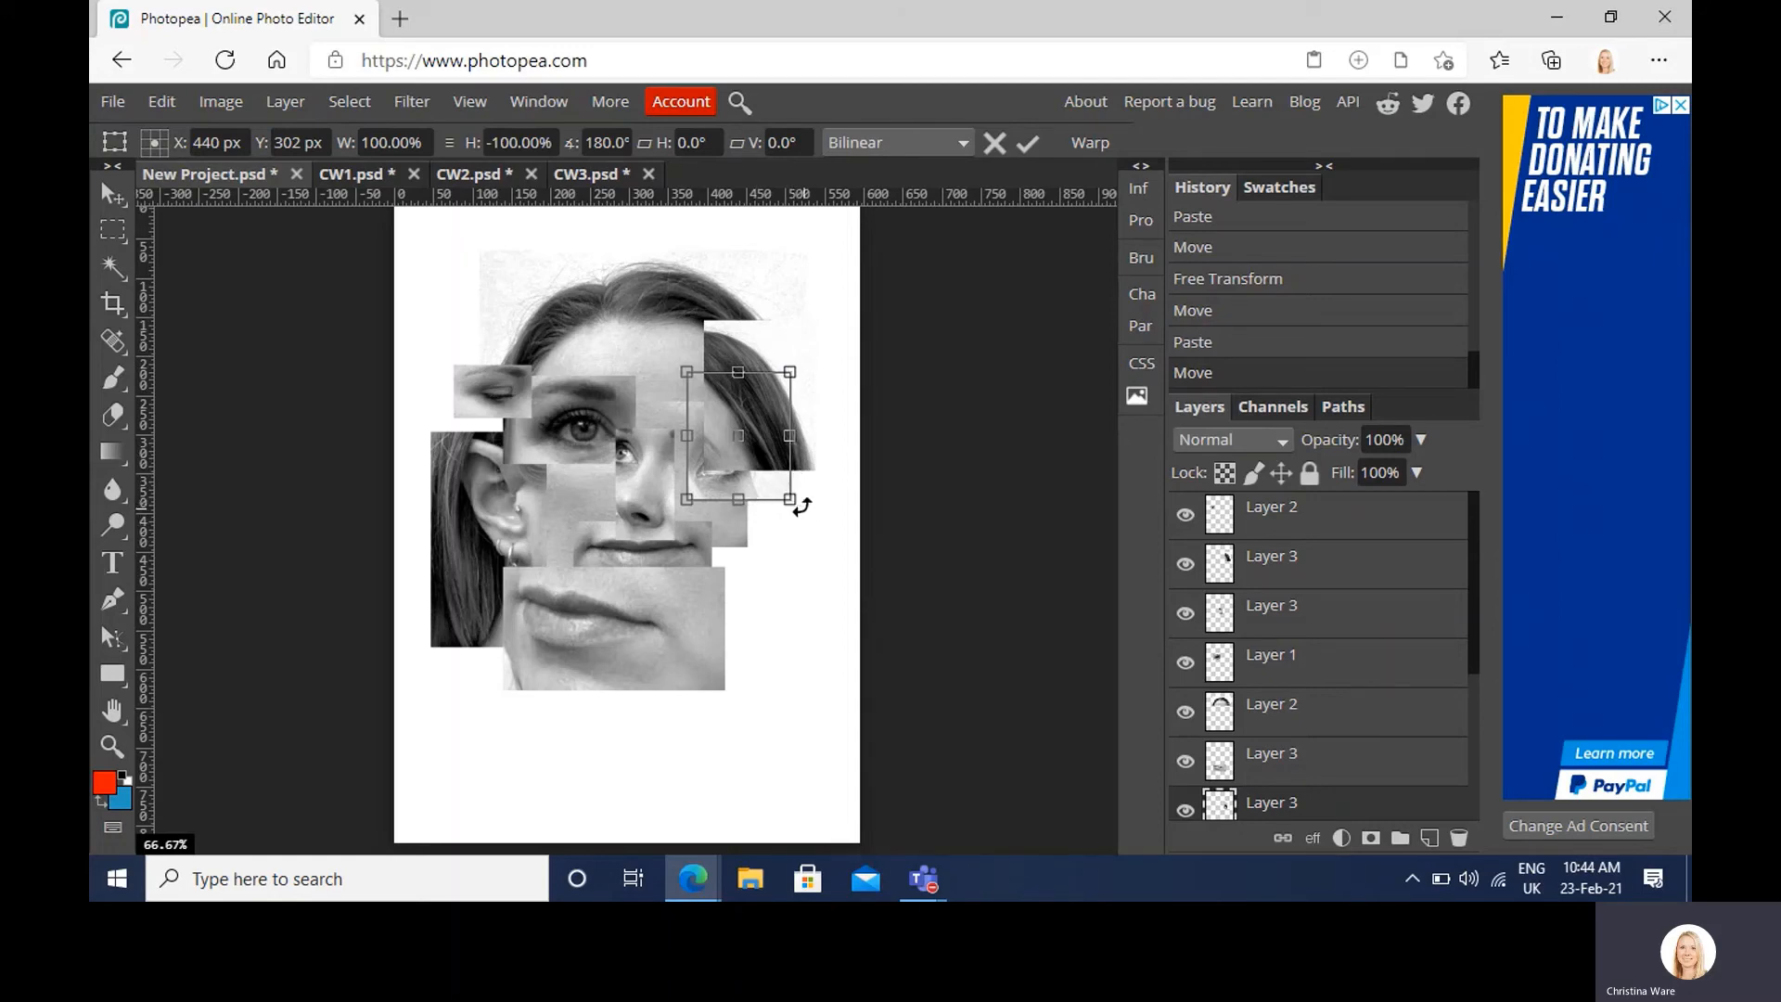
pyautogui.moveTo(791, 493); pyautogui.dragTo(835, 408)
pyautogui.press('Return')
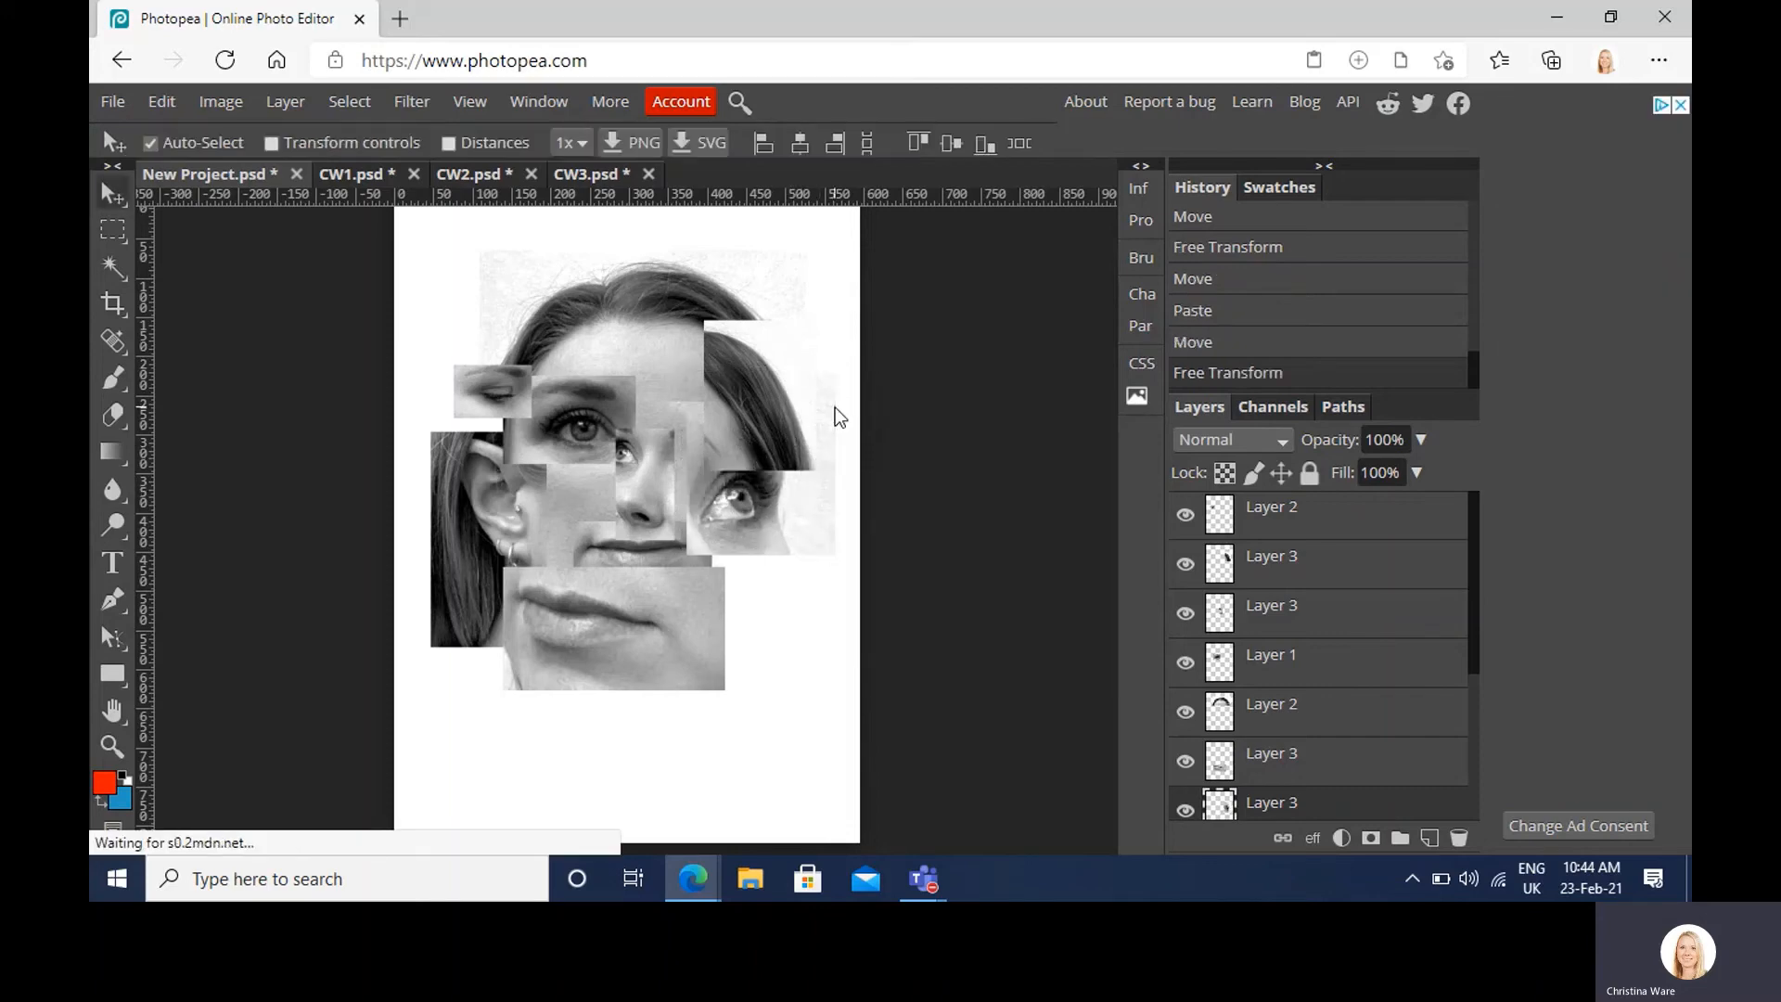
# Step: Raise the eye layer, put the hair piece above it, and fine-tune both positions
pyautogui.moveTo(1292, 782); pyautogui.dragTo(1273, 554)
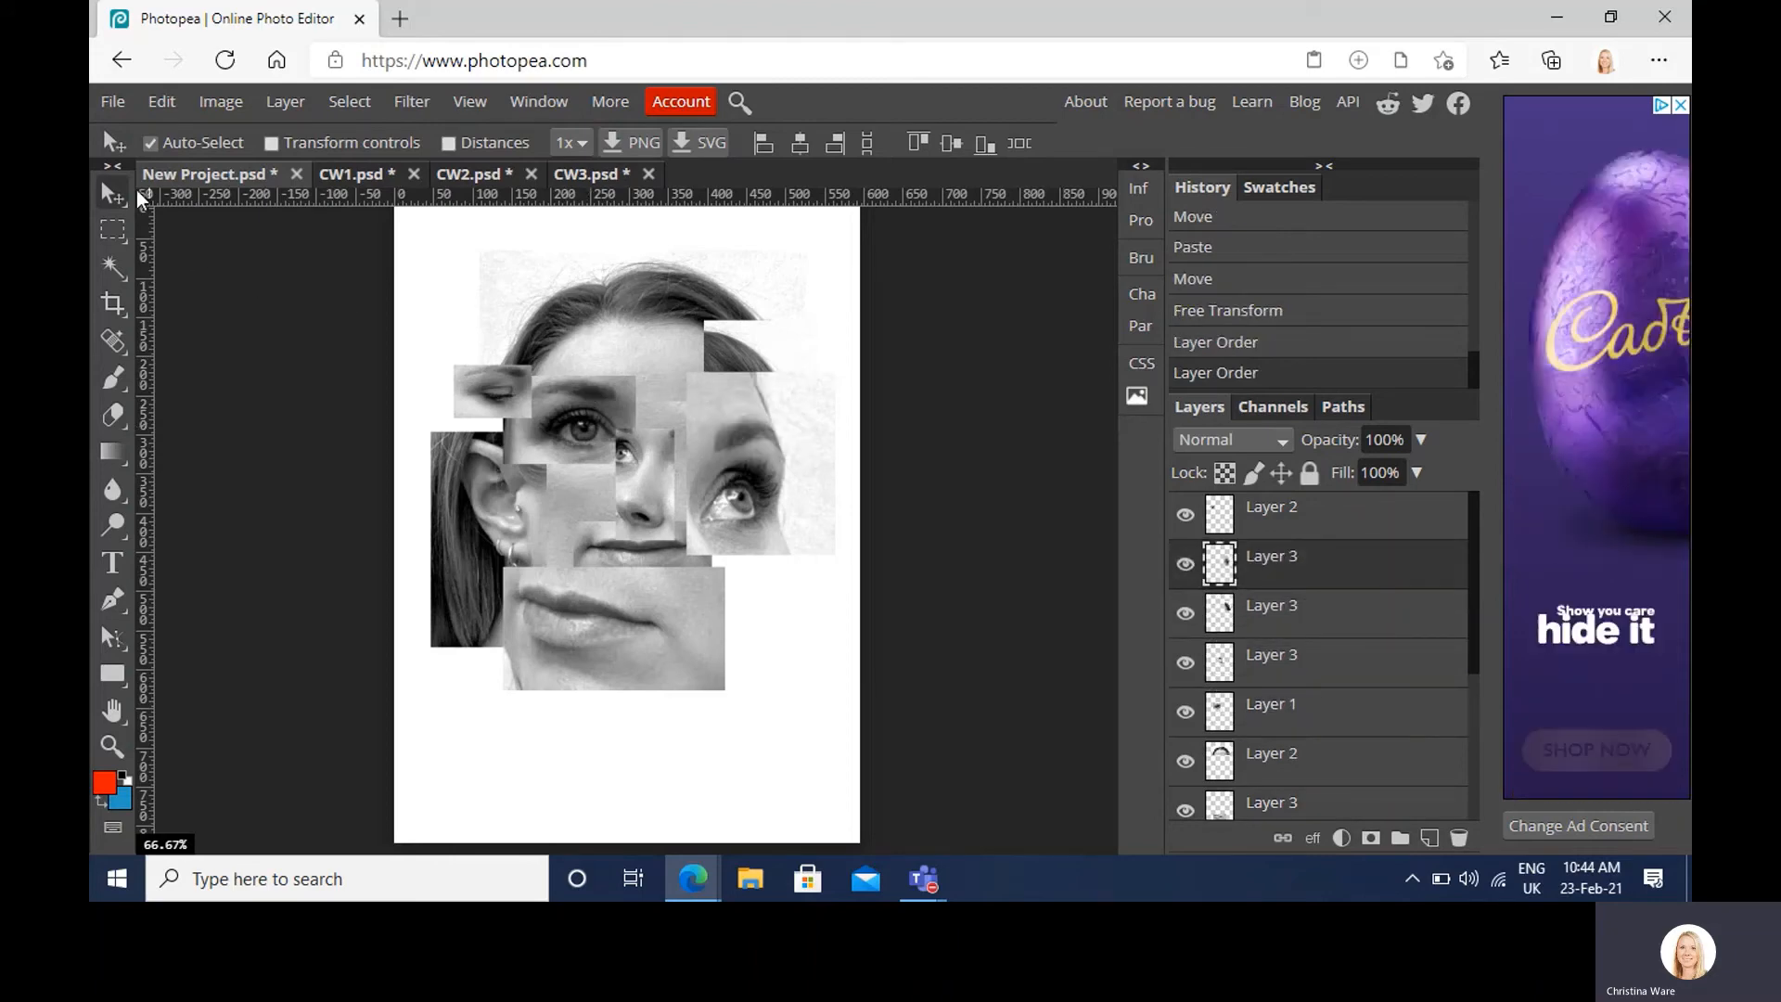
pyautogui.moveTo(742, 484); pyautogui.dragTo(716, 471)
pyautogui.moveTo(1320, 616); pyautogui.dragTo(1309, 556)
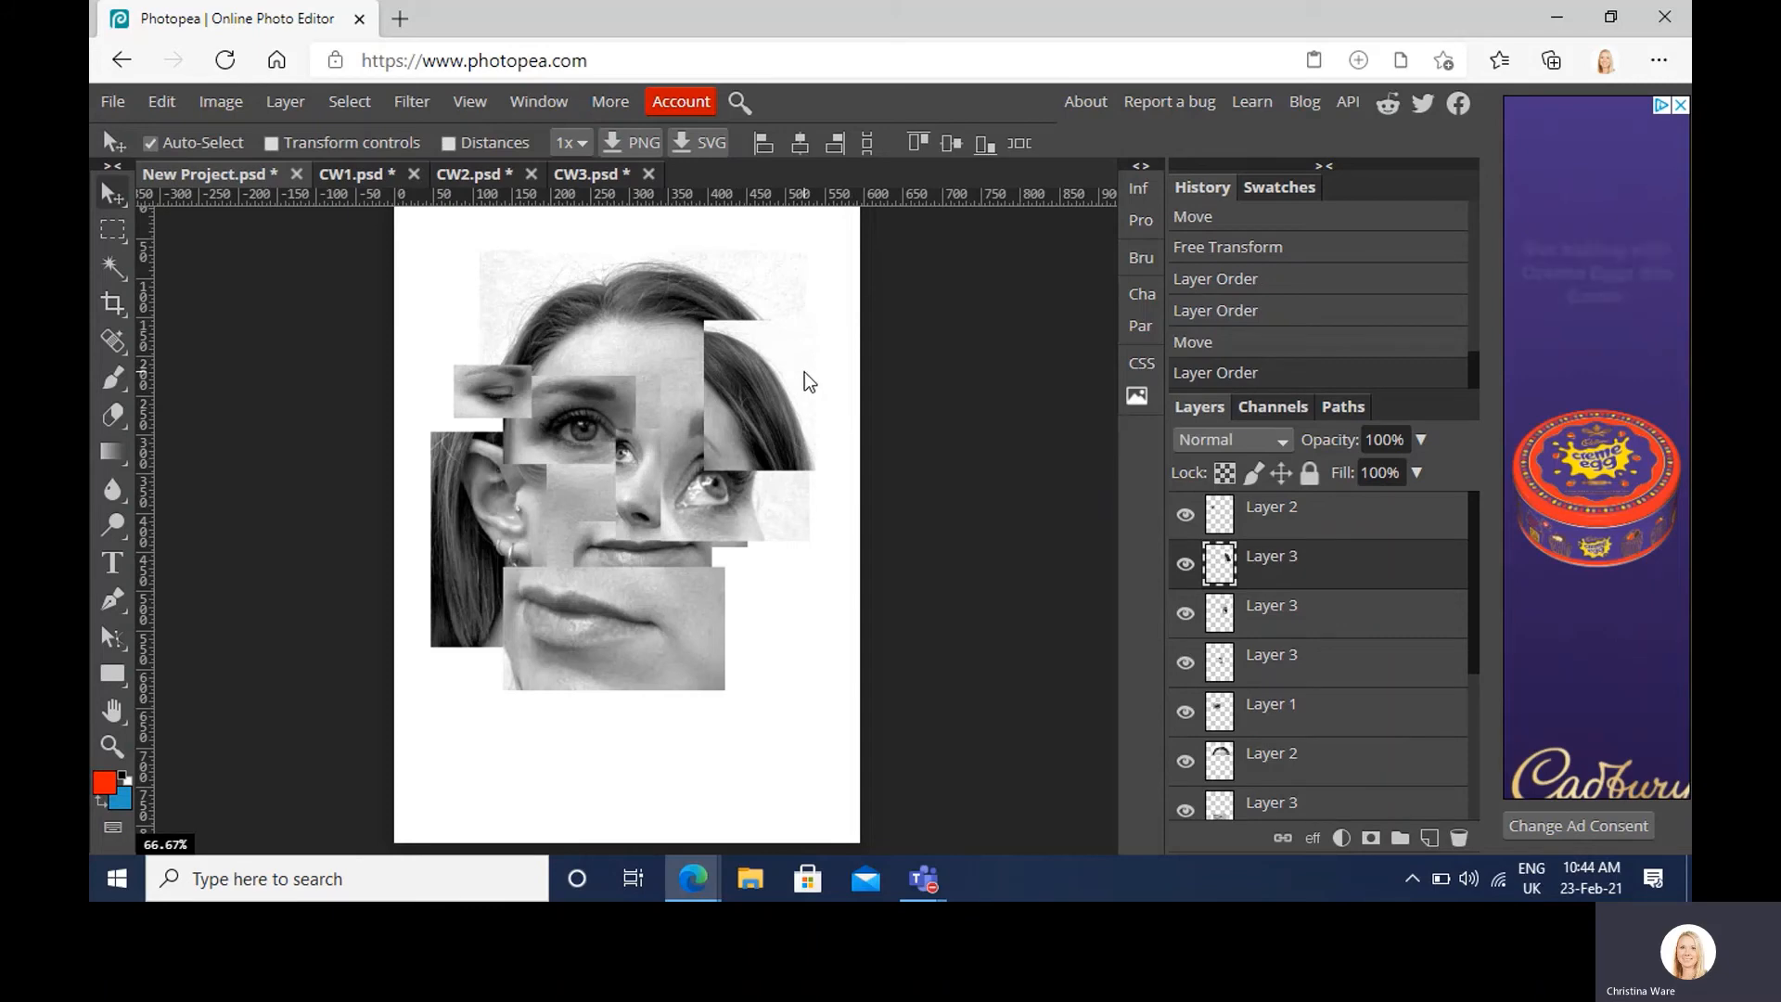
pyautogui.moveTo(804, 371)
pyautogui.mouseDown()
pyautogui.moveTo(800, 343)
pyautogui.moveTo(820, 343)
pyautogui.mouseUp()
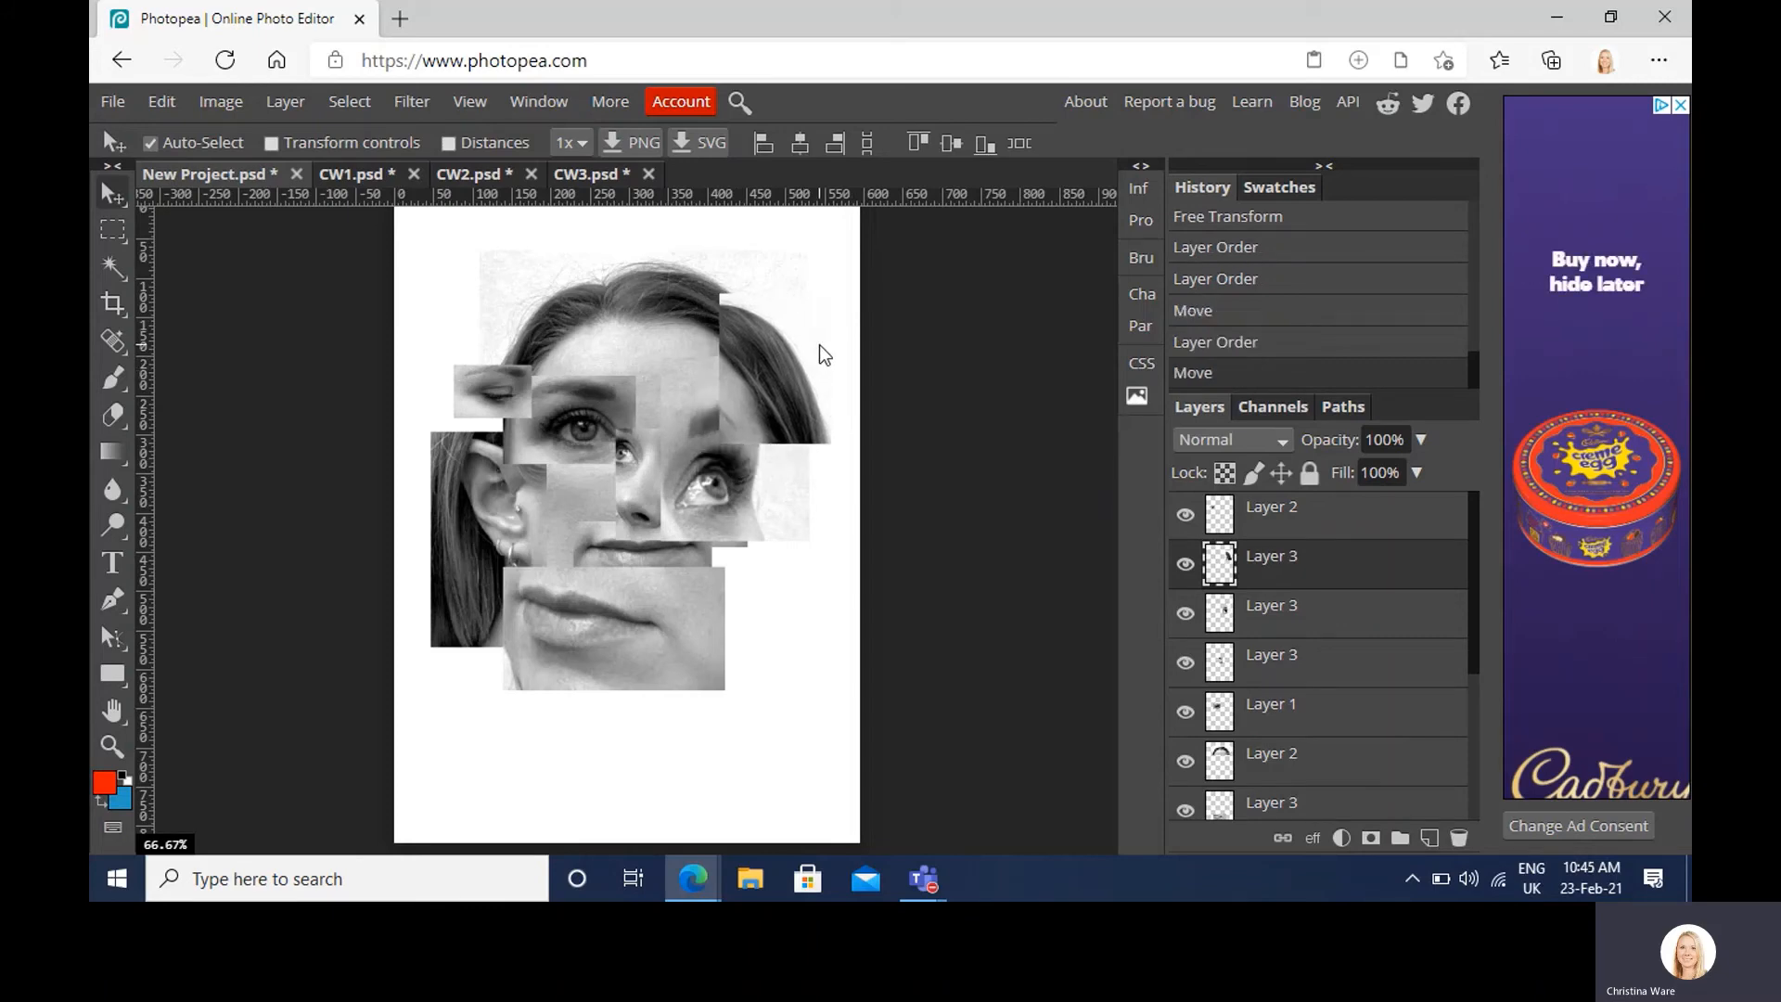
pyautogui.moveTo(737, 469)
pyautogui.mouseDown()
pyautogui.moveTo(772, 471)
pyautogui.moveTo(764, 495)
pyautogui.moveTo(822, 499)
pyautogui.moveTo(765, 480)
pyautogui.mouseUp()
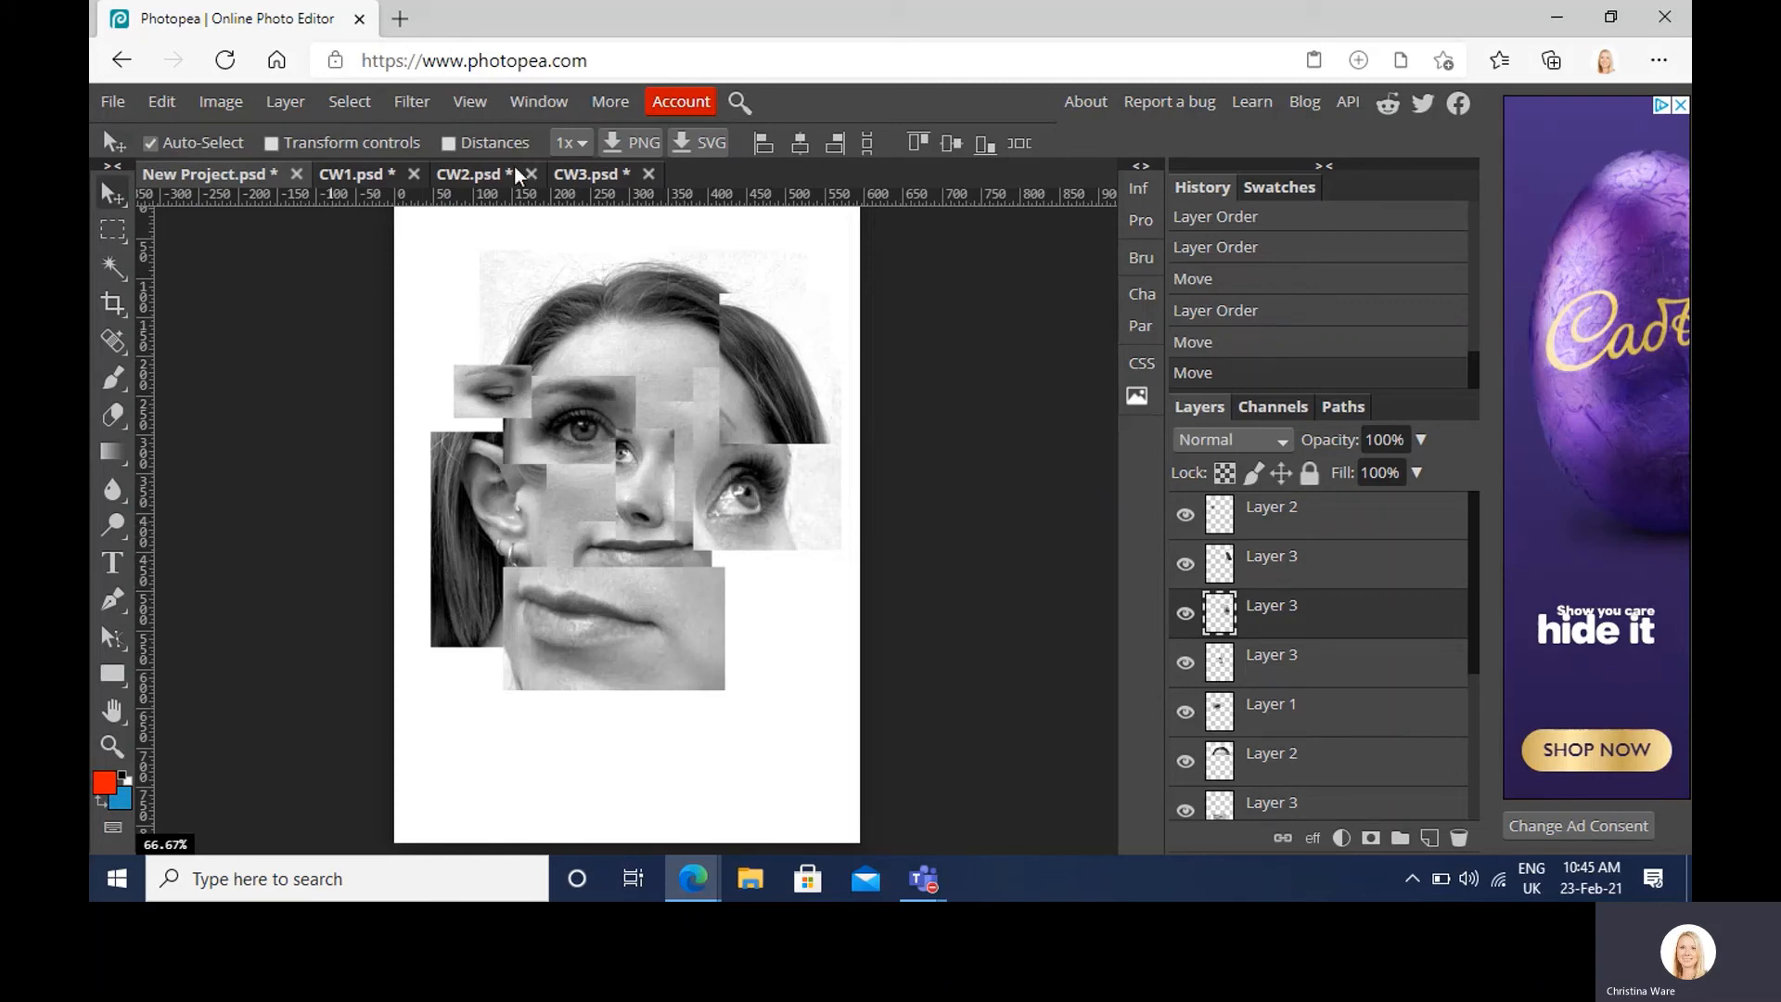
# Step: Paste a CW2 ear crop at the collage's lower right, layered under the eye piece
pyautogui.click(581, 174)
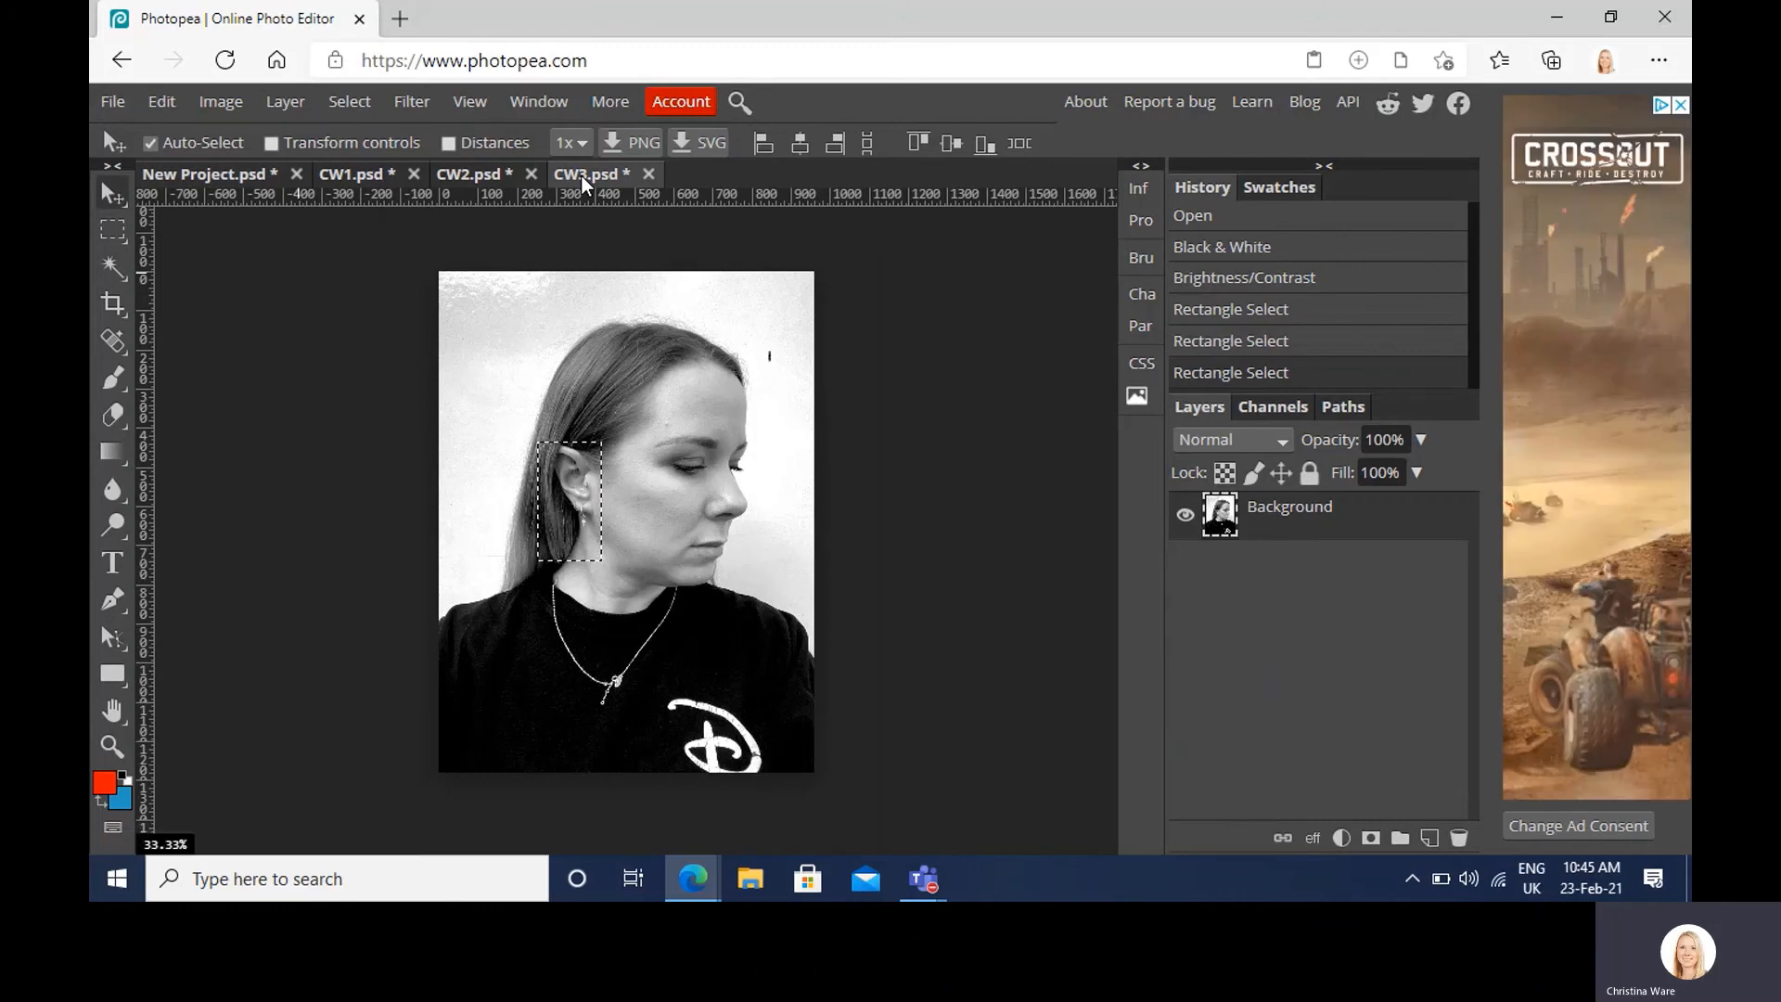
pyautogui.click(464, 175)
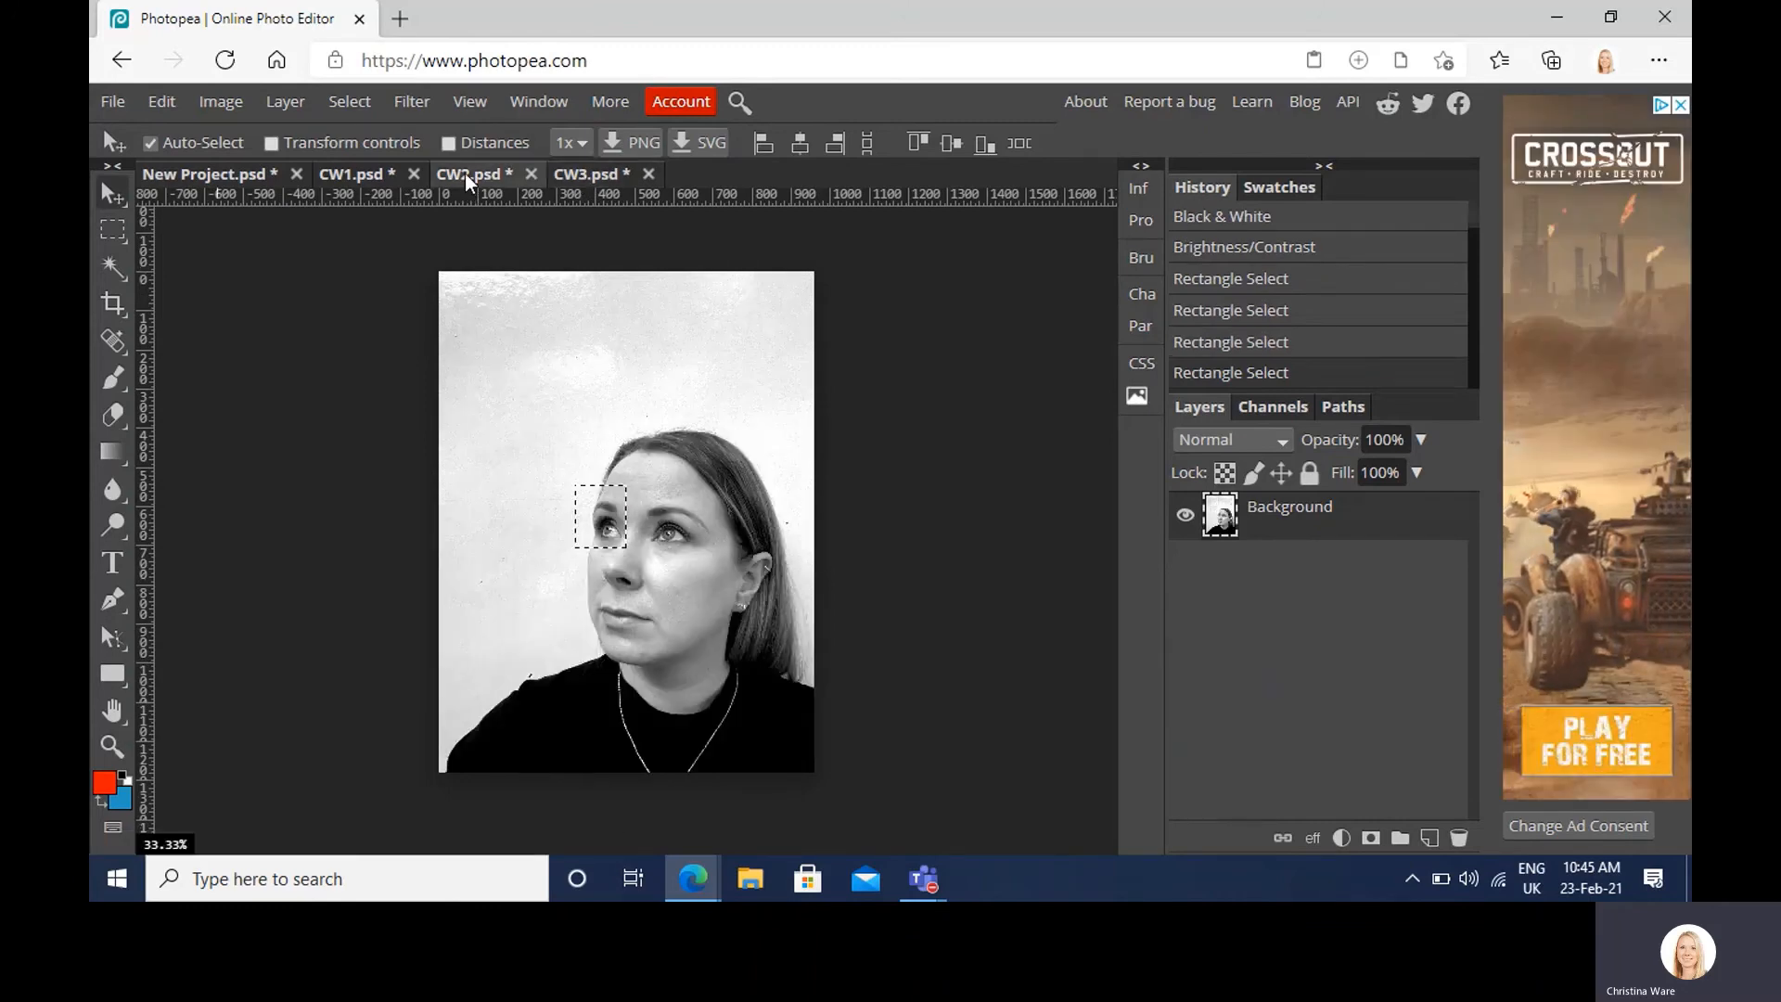
pyautogui.click(112, 229)
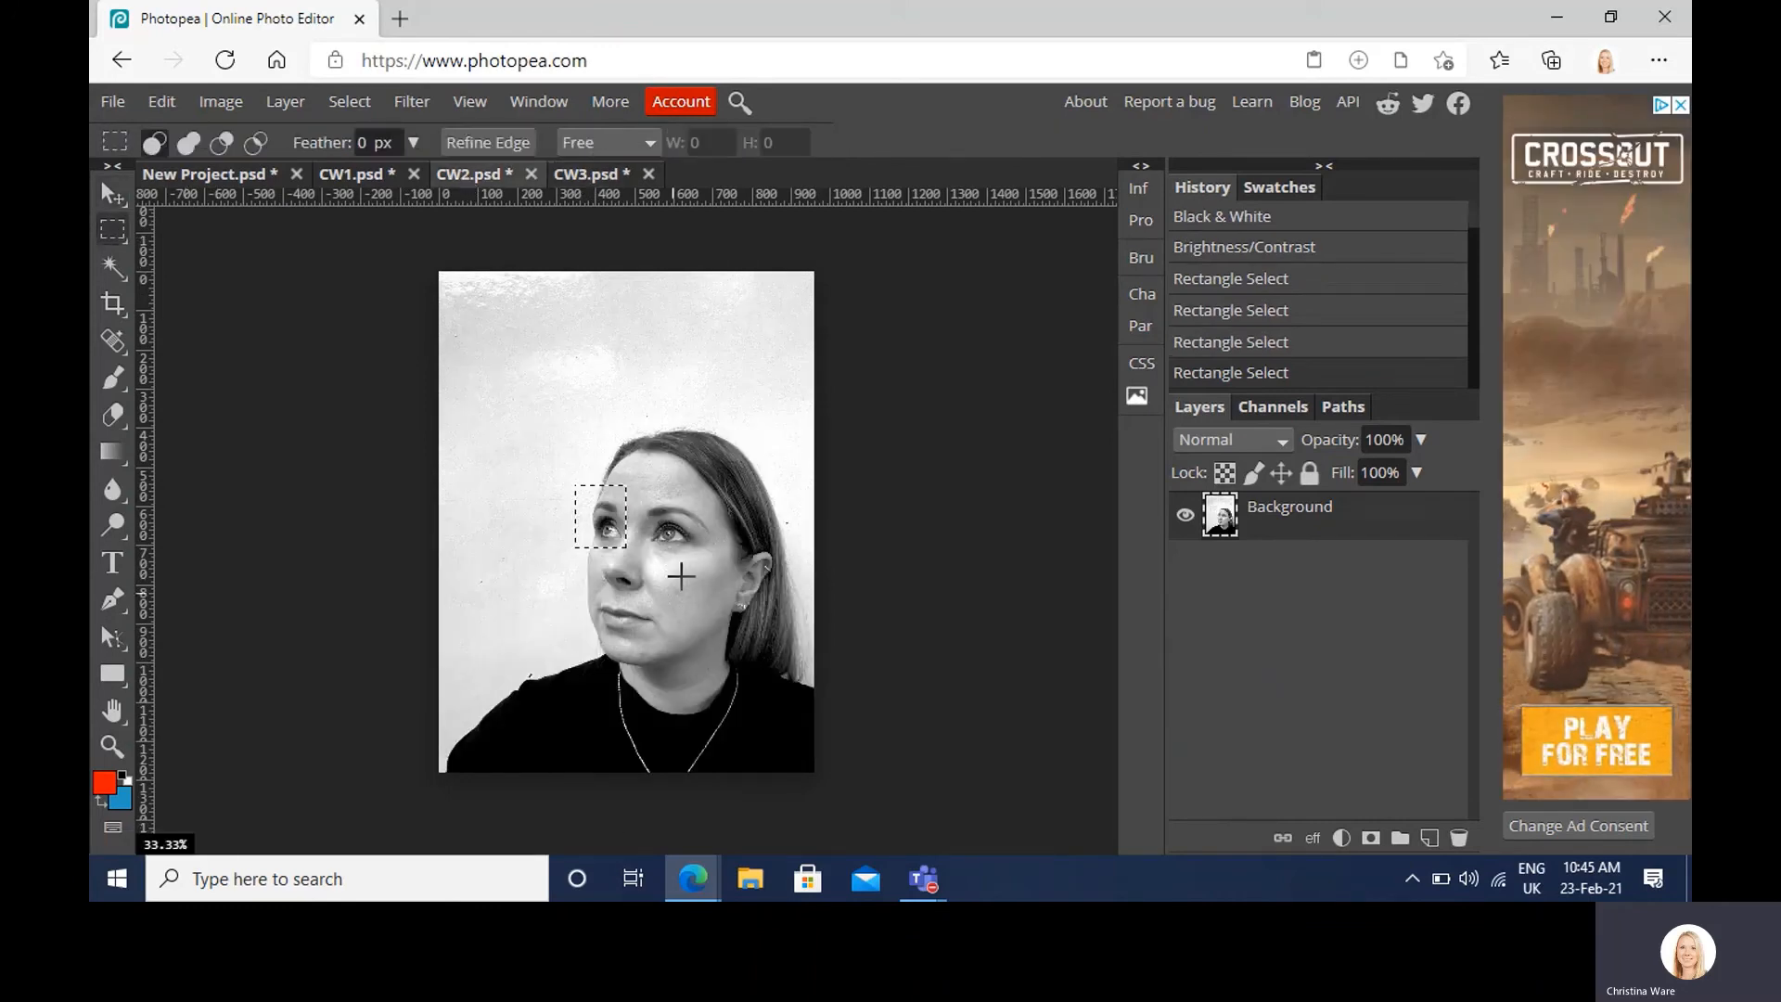
pyautogui.moveTo(728, 544); pyautogui.dragTo(780, 640)
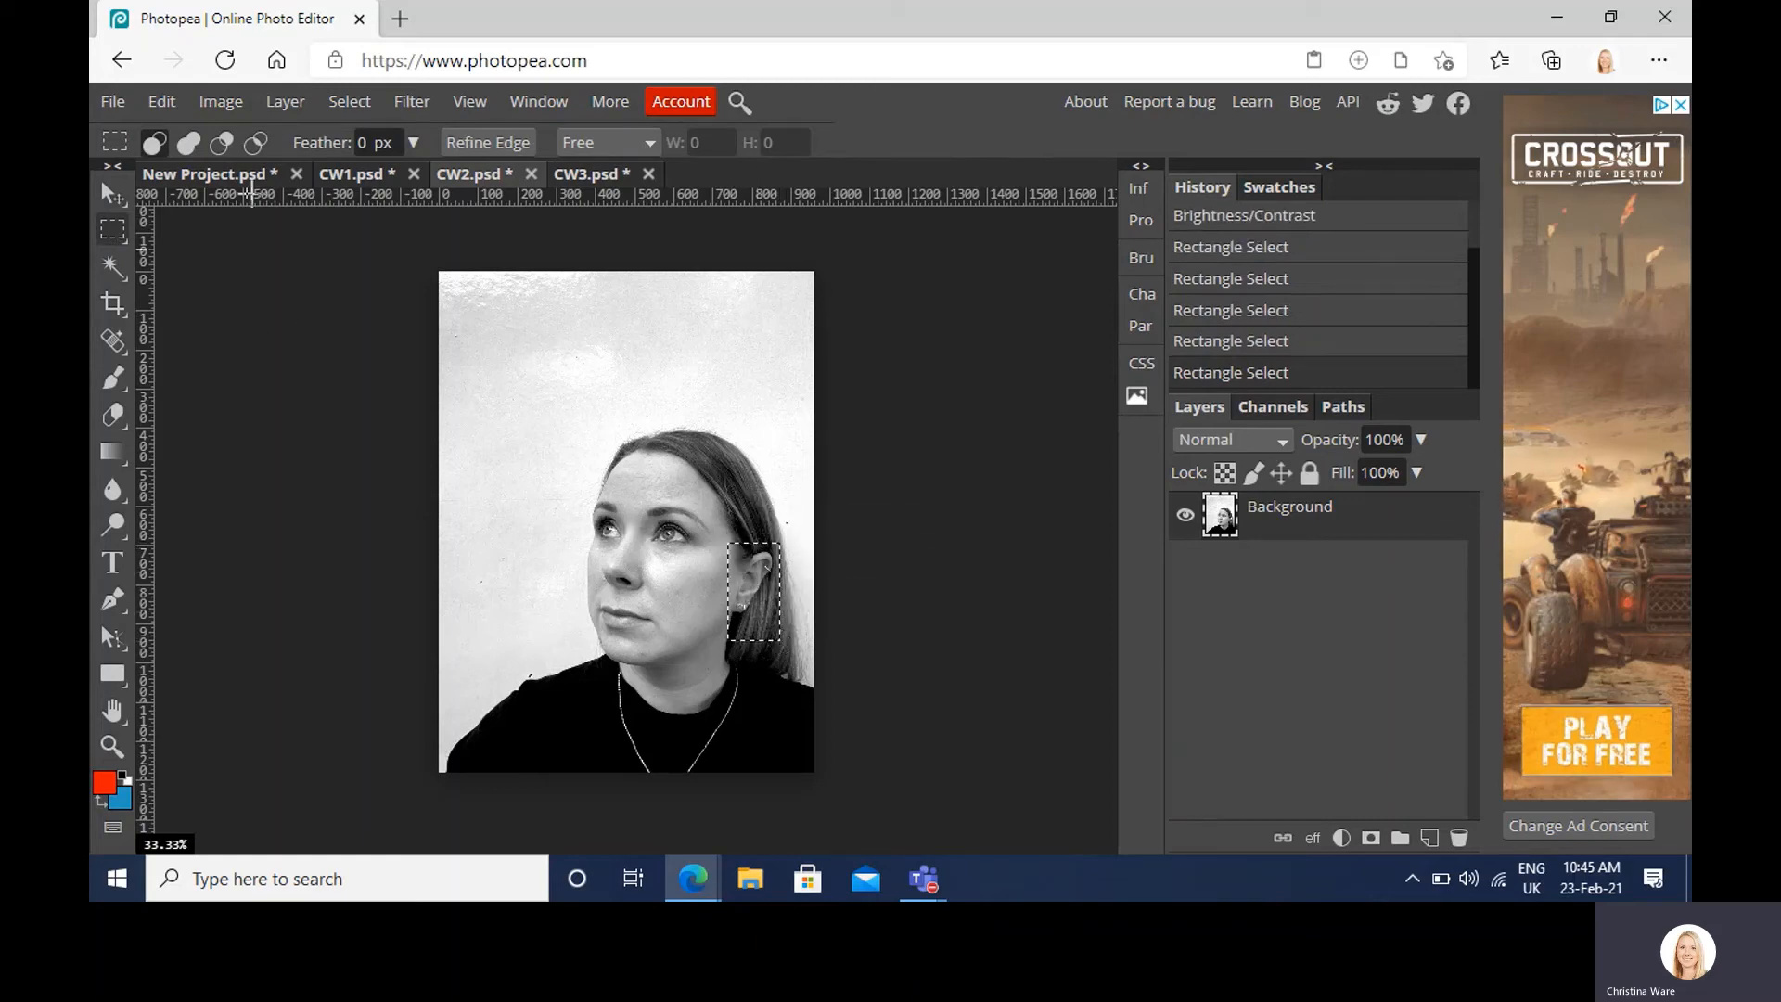
pyautogui.click(218, 175)
pyautogui.hotkey('ctrl', 'v')
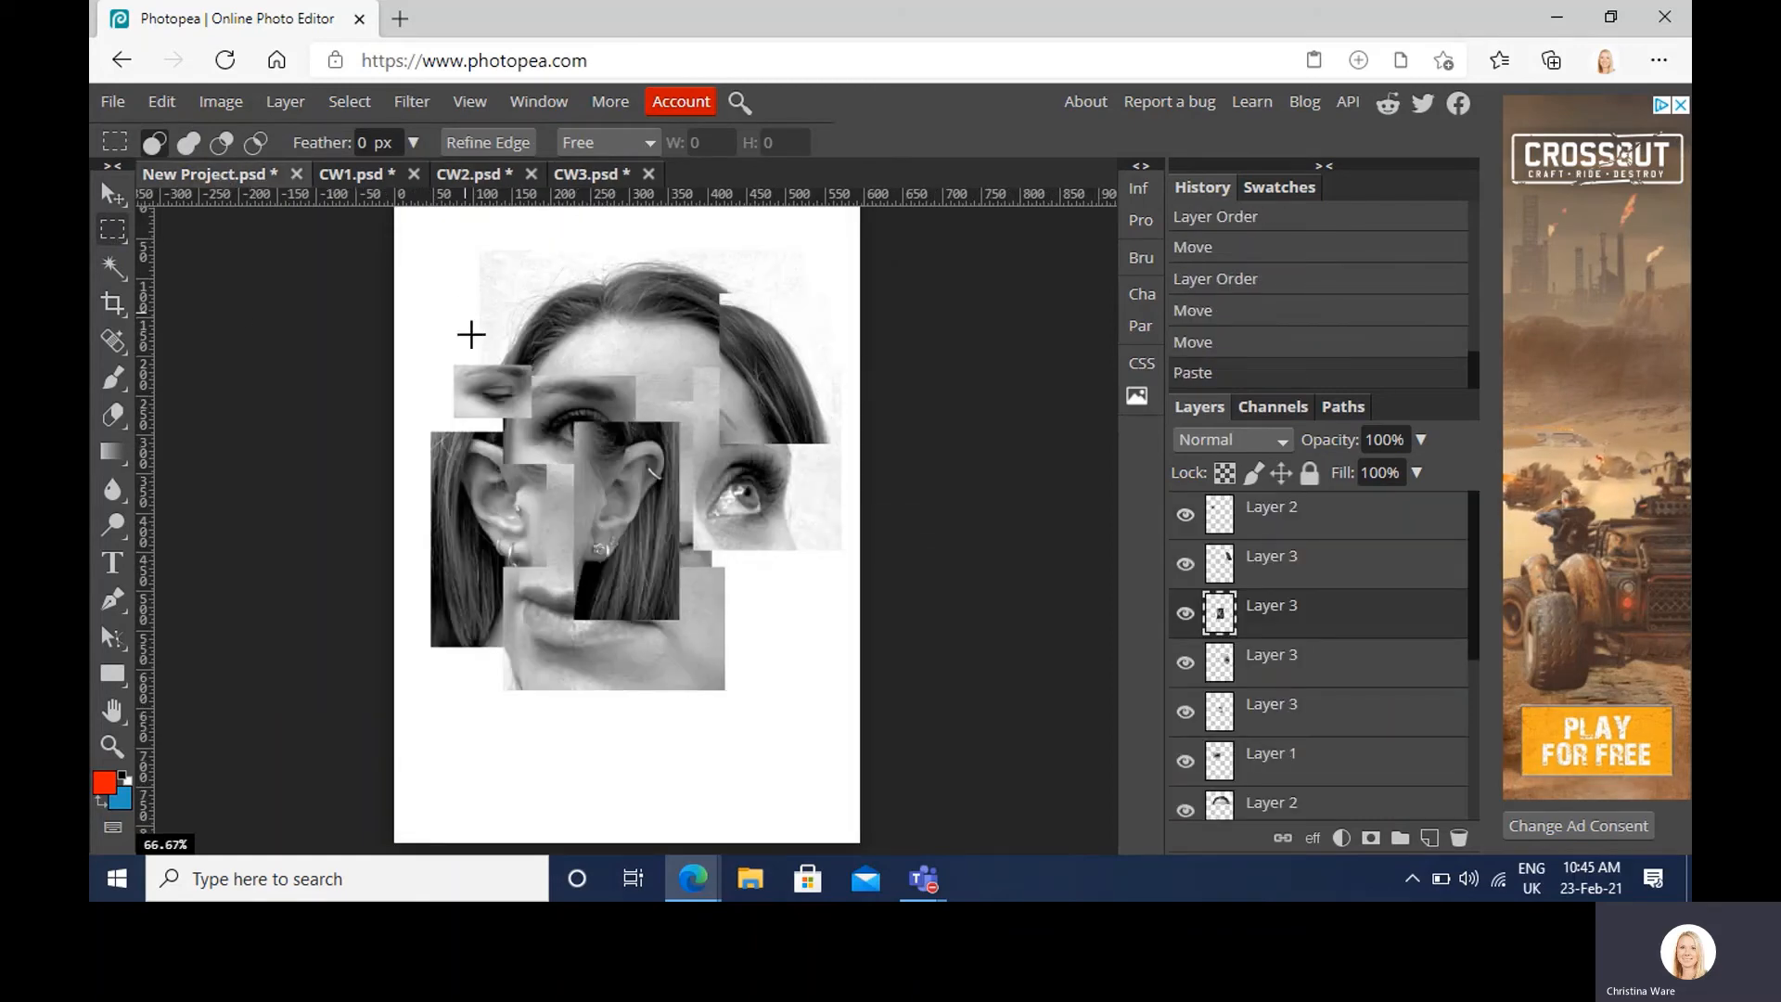
pyautogui.click(114, 205)
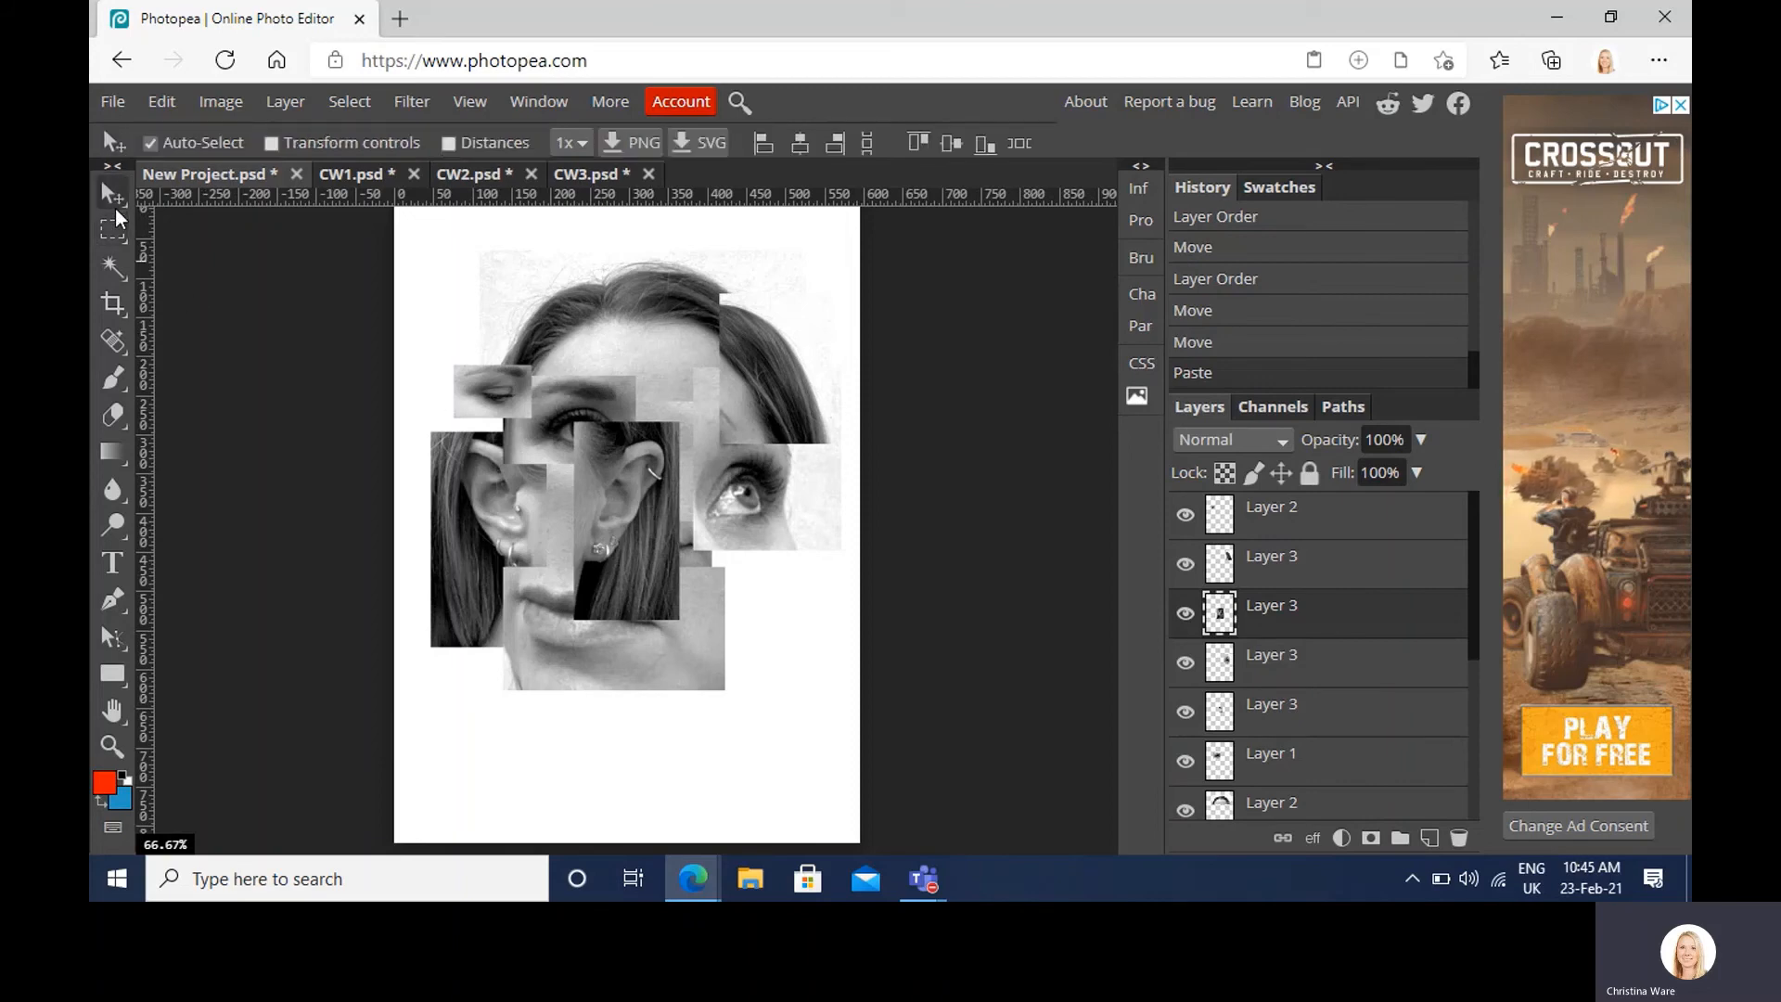
pyautogui.moveTo(658, 536); pyautogui.dragTo(770, 617)
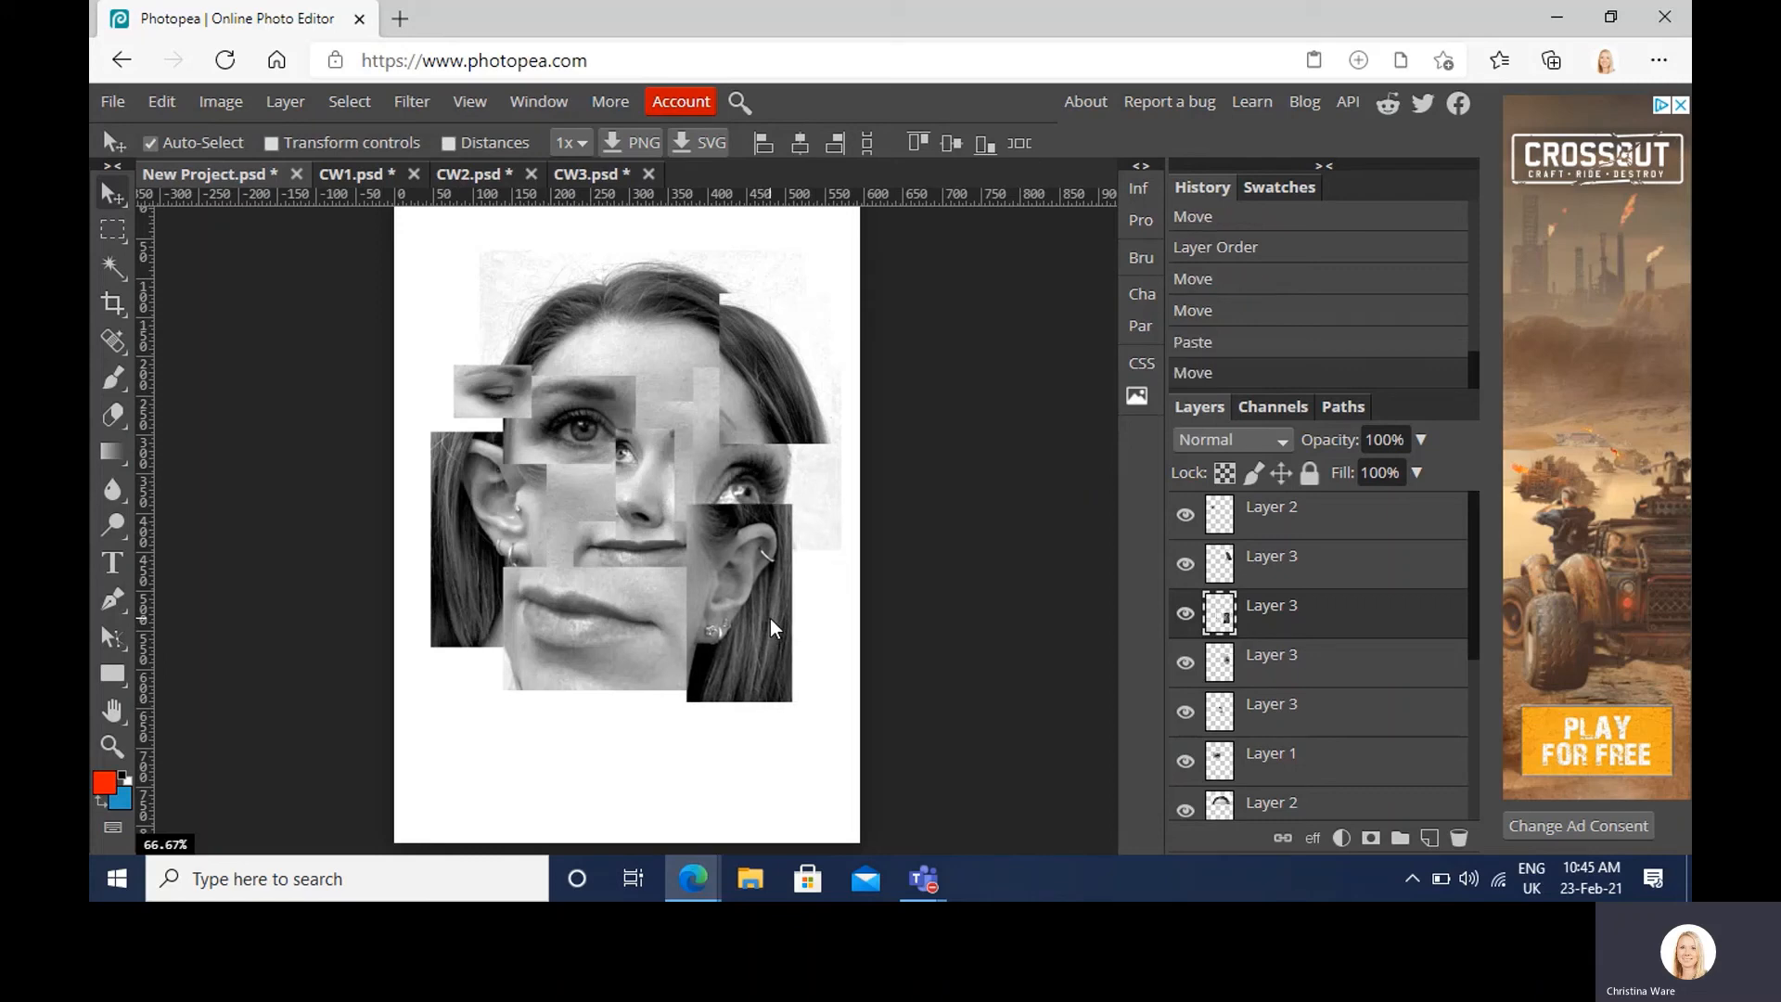
pyautogui.moveTo(1335, 624); pyautogui.dragTo(1340, 695)
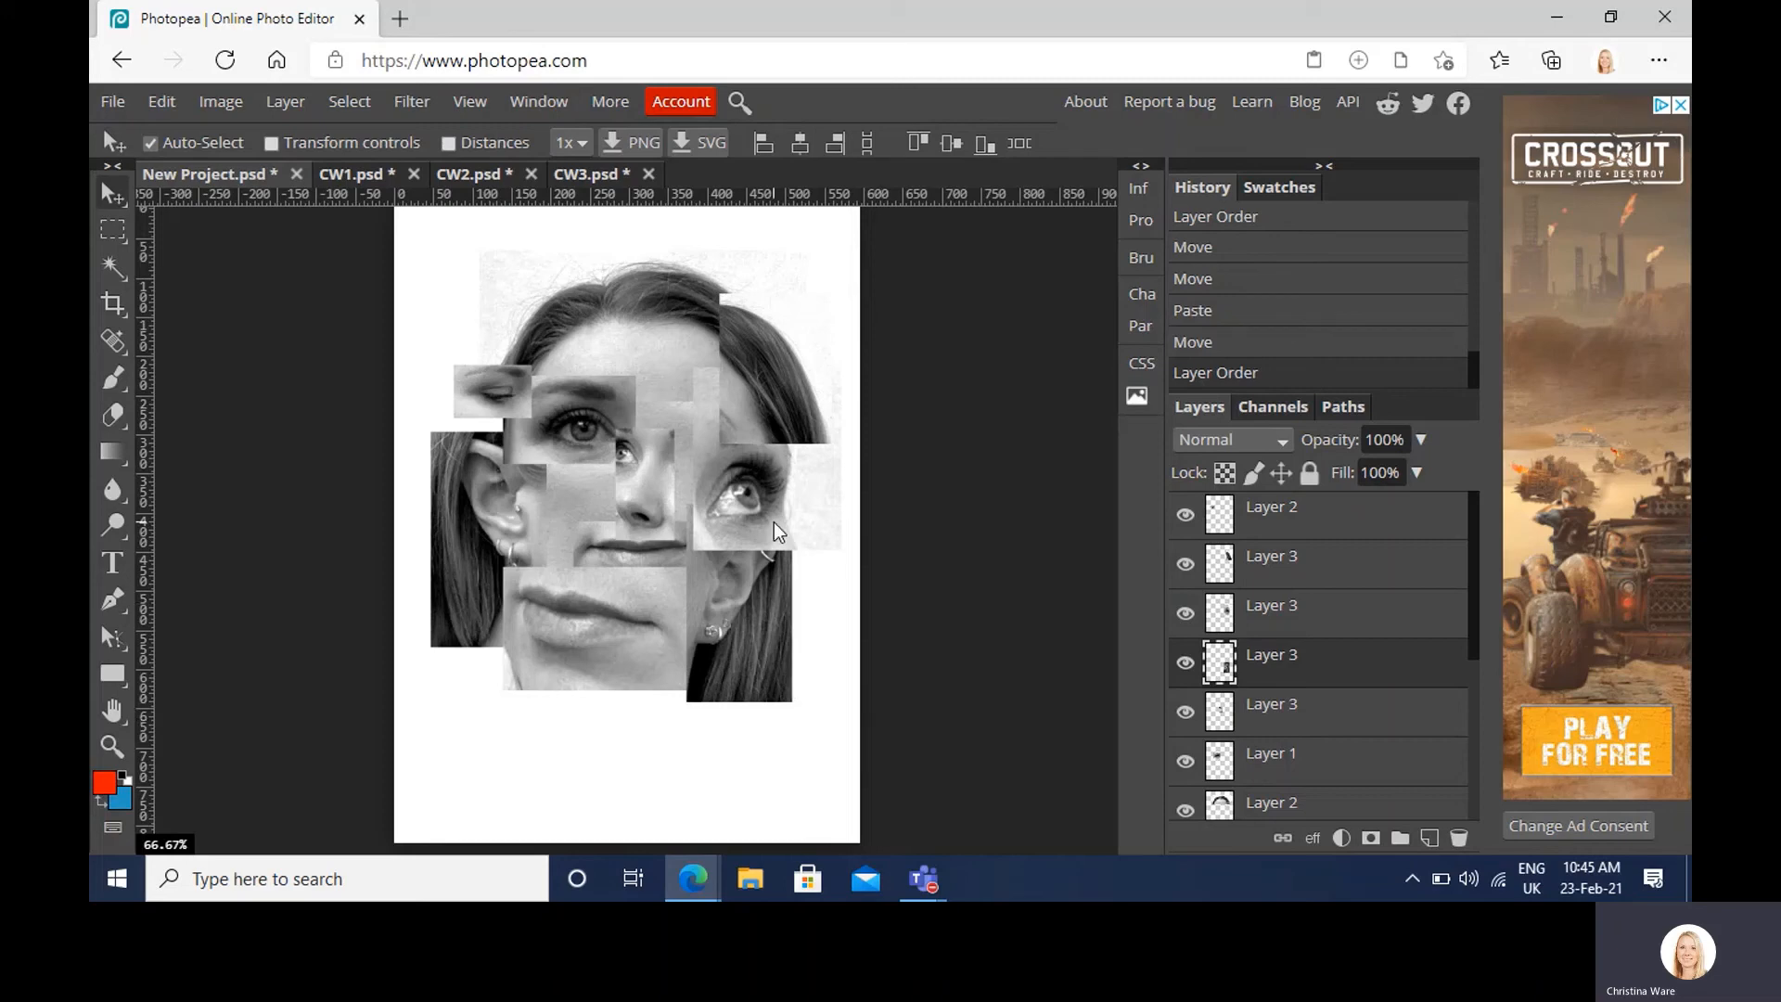
# Step: Give the bottom Layer 3 fragment a default drop shadow via Blending Options
pyautogui.scroll(-5, 1347, 662)
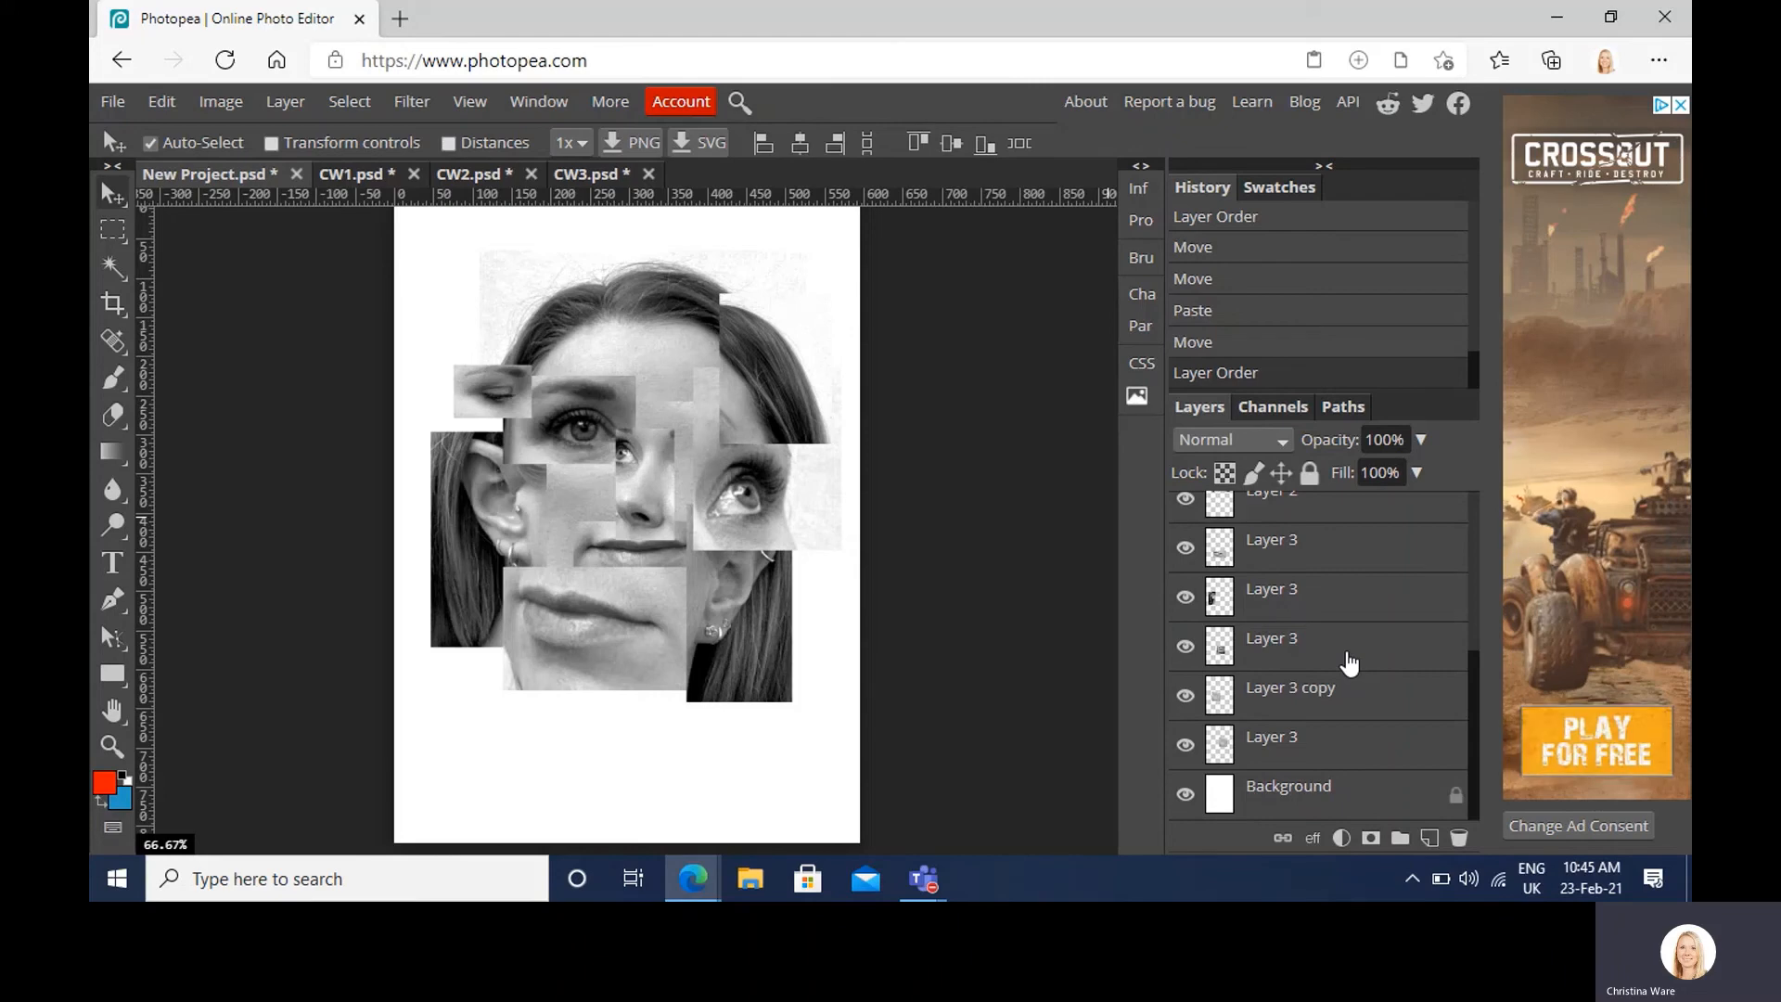
pyautogui.click(1306, 739)
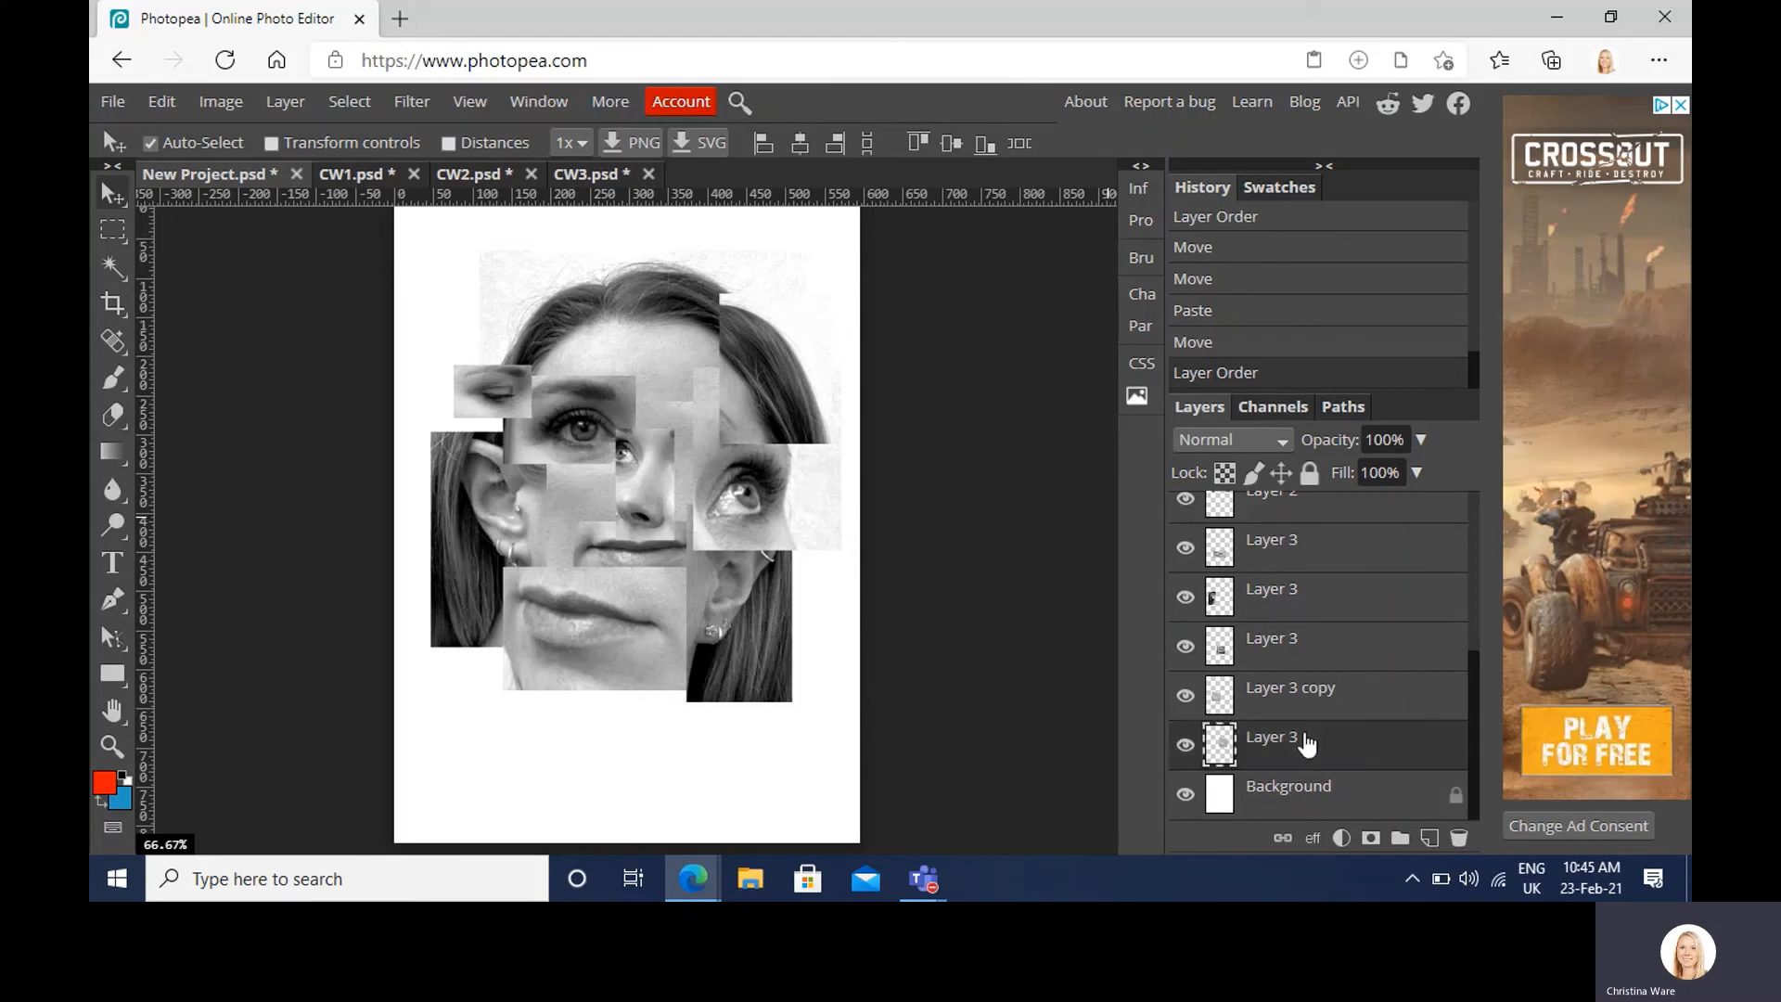
pyautogui.rightClick(1306, 742)
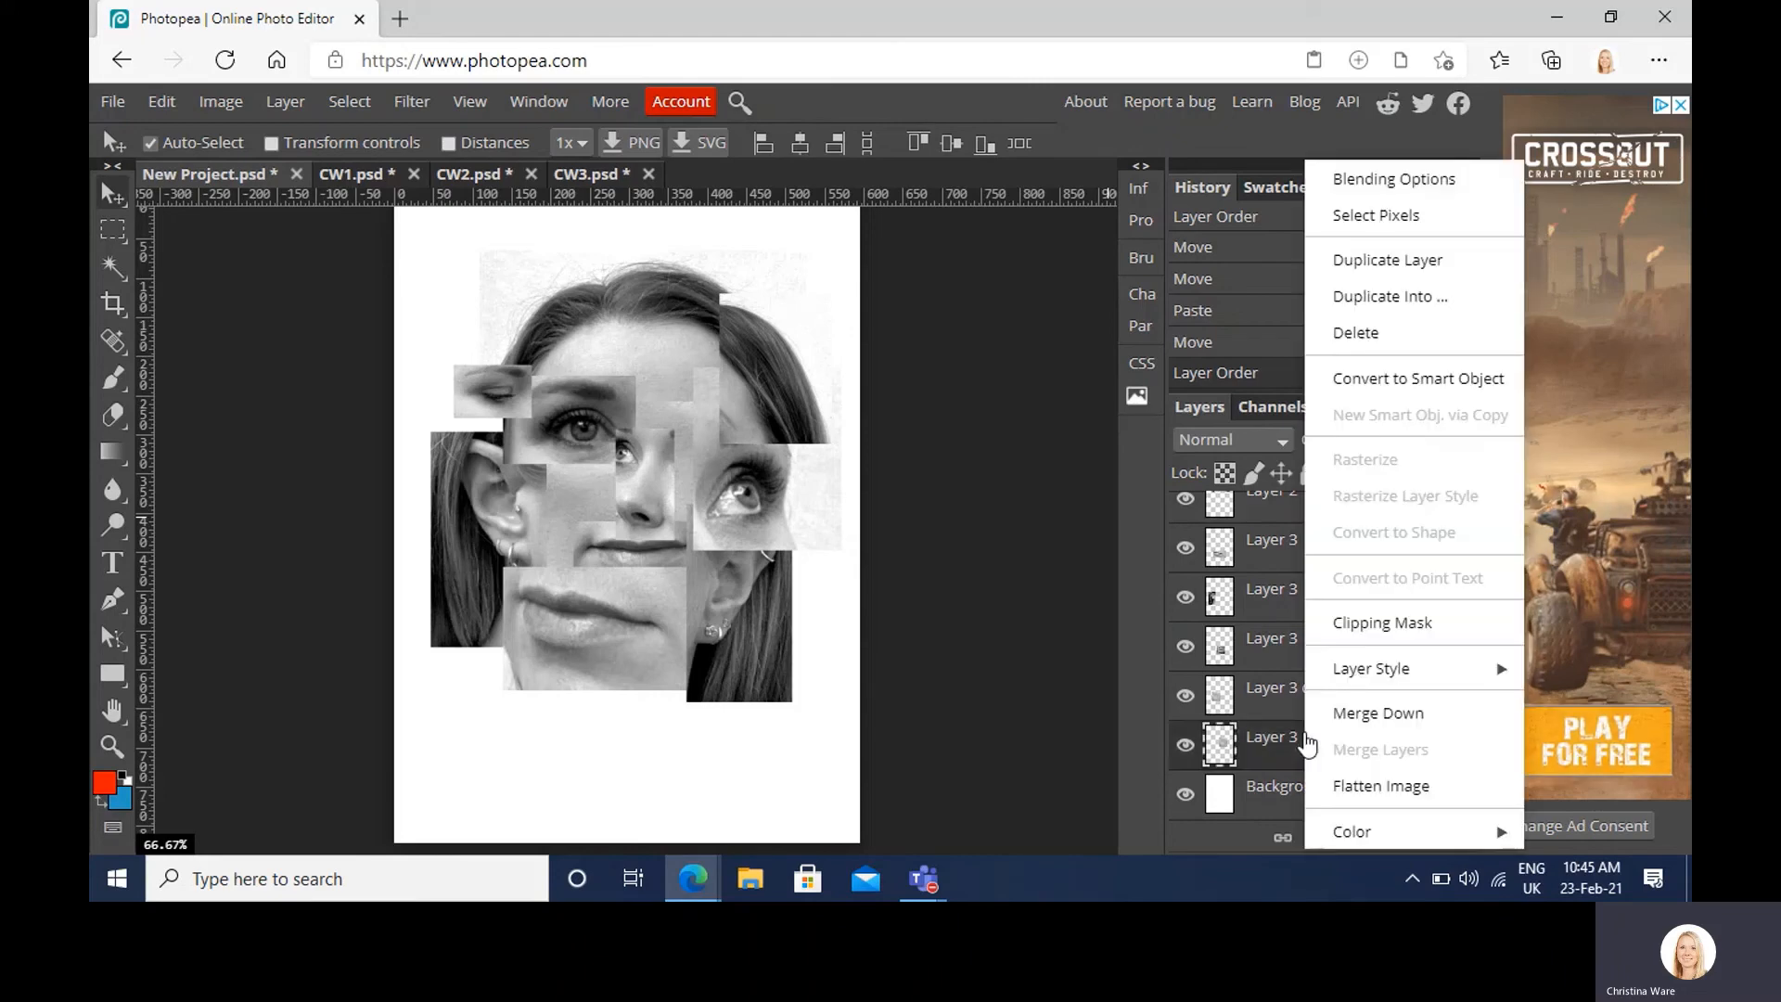
pyautogui.click(1380, 181)
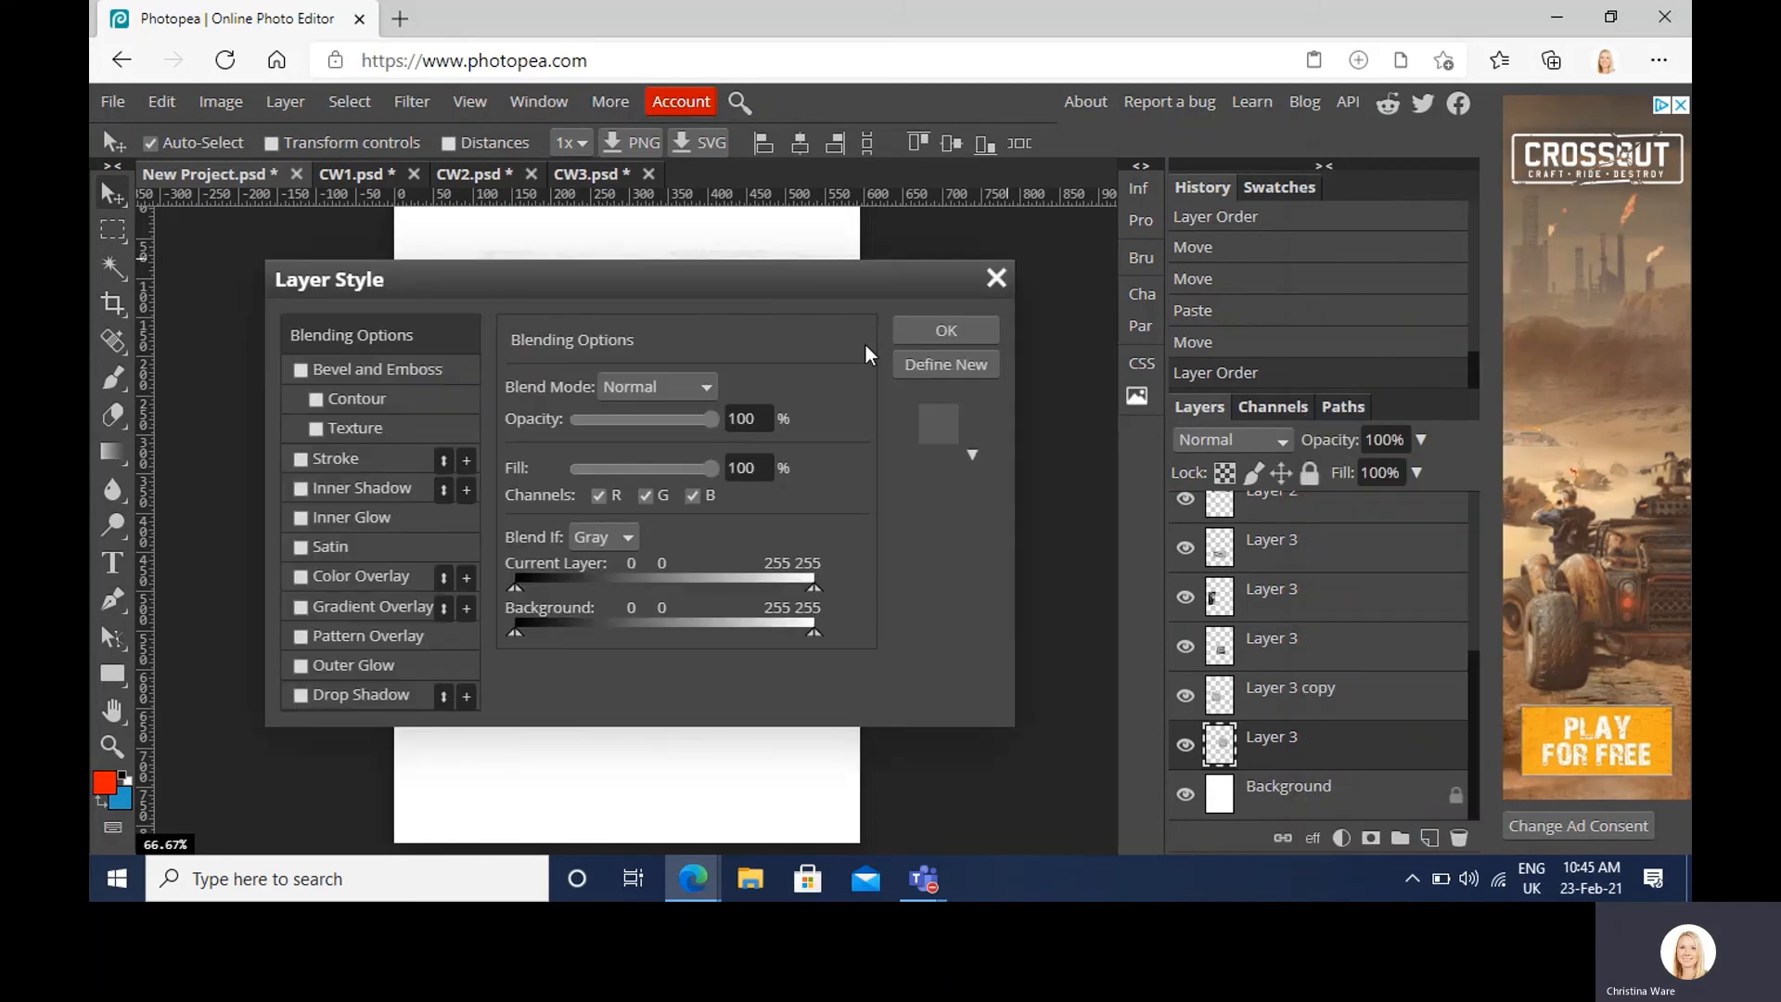
pyautogui.moveTo(596, 293); pyautogui.dragTo(1192, 345)
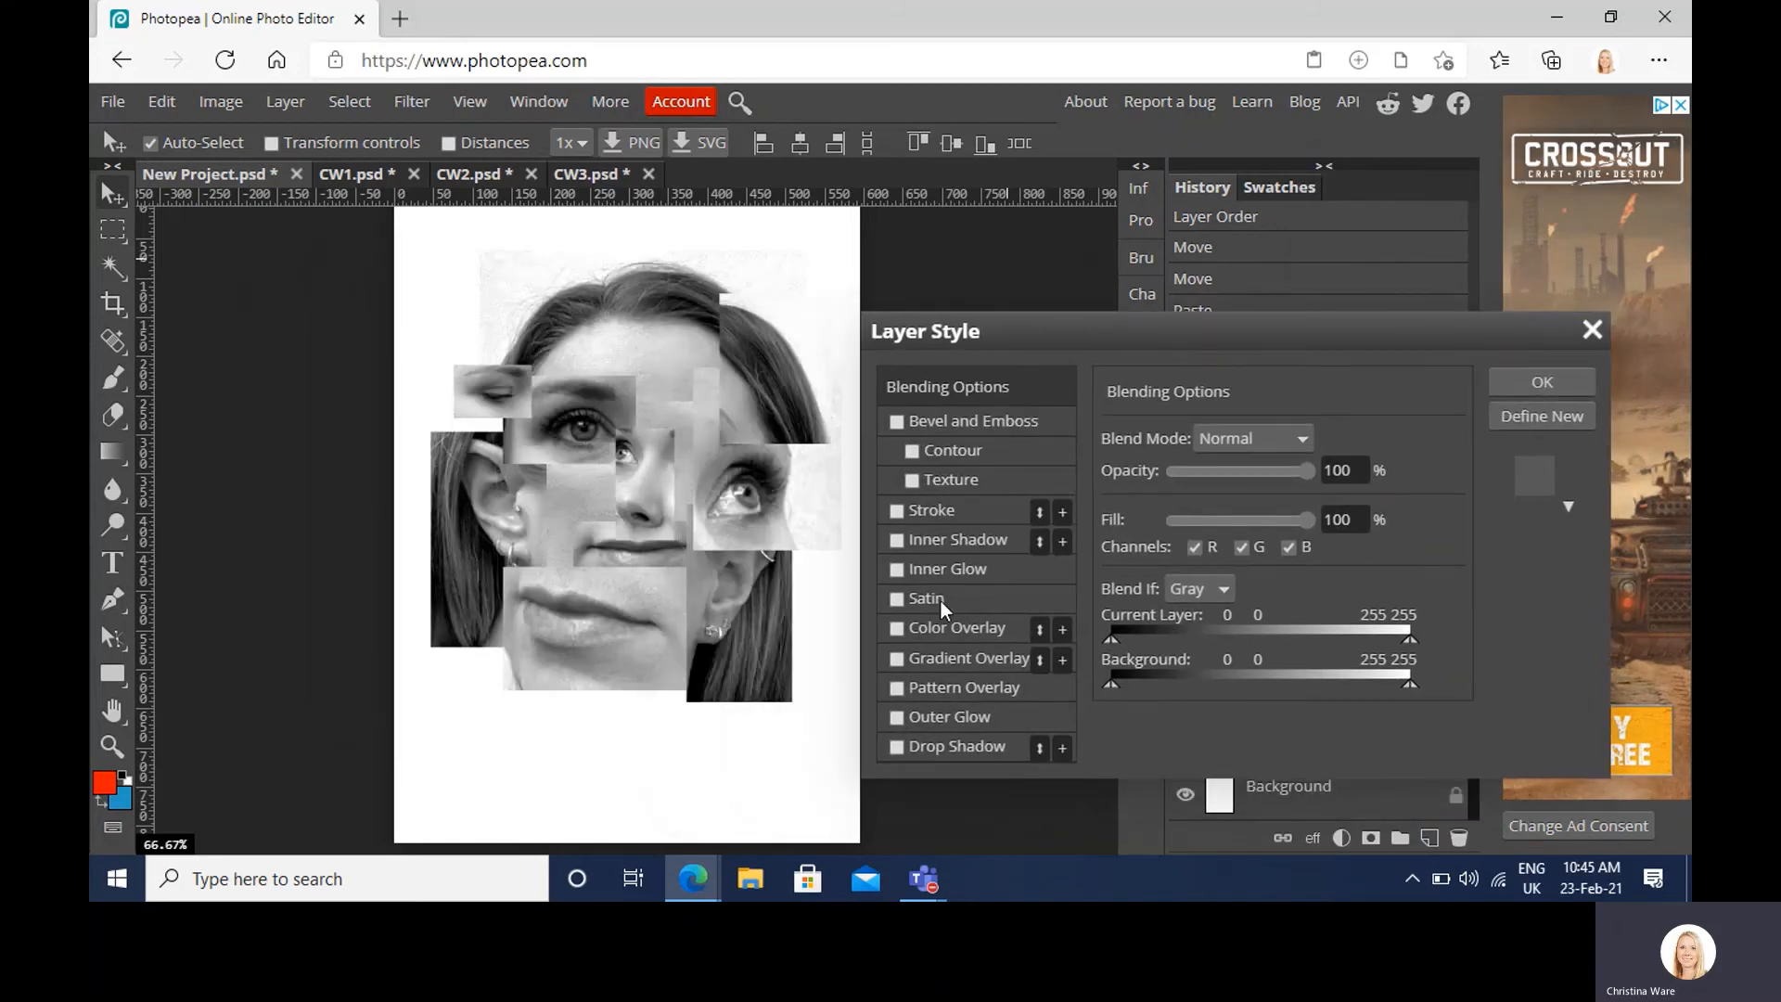
pyautogui.click(897, 748)
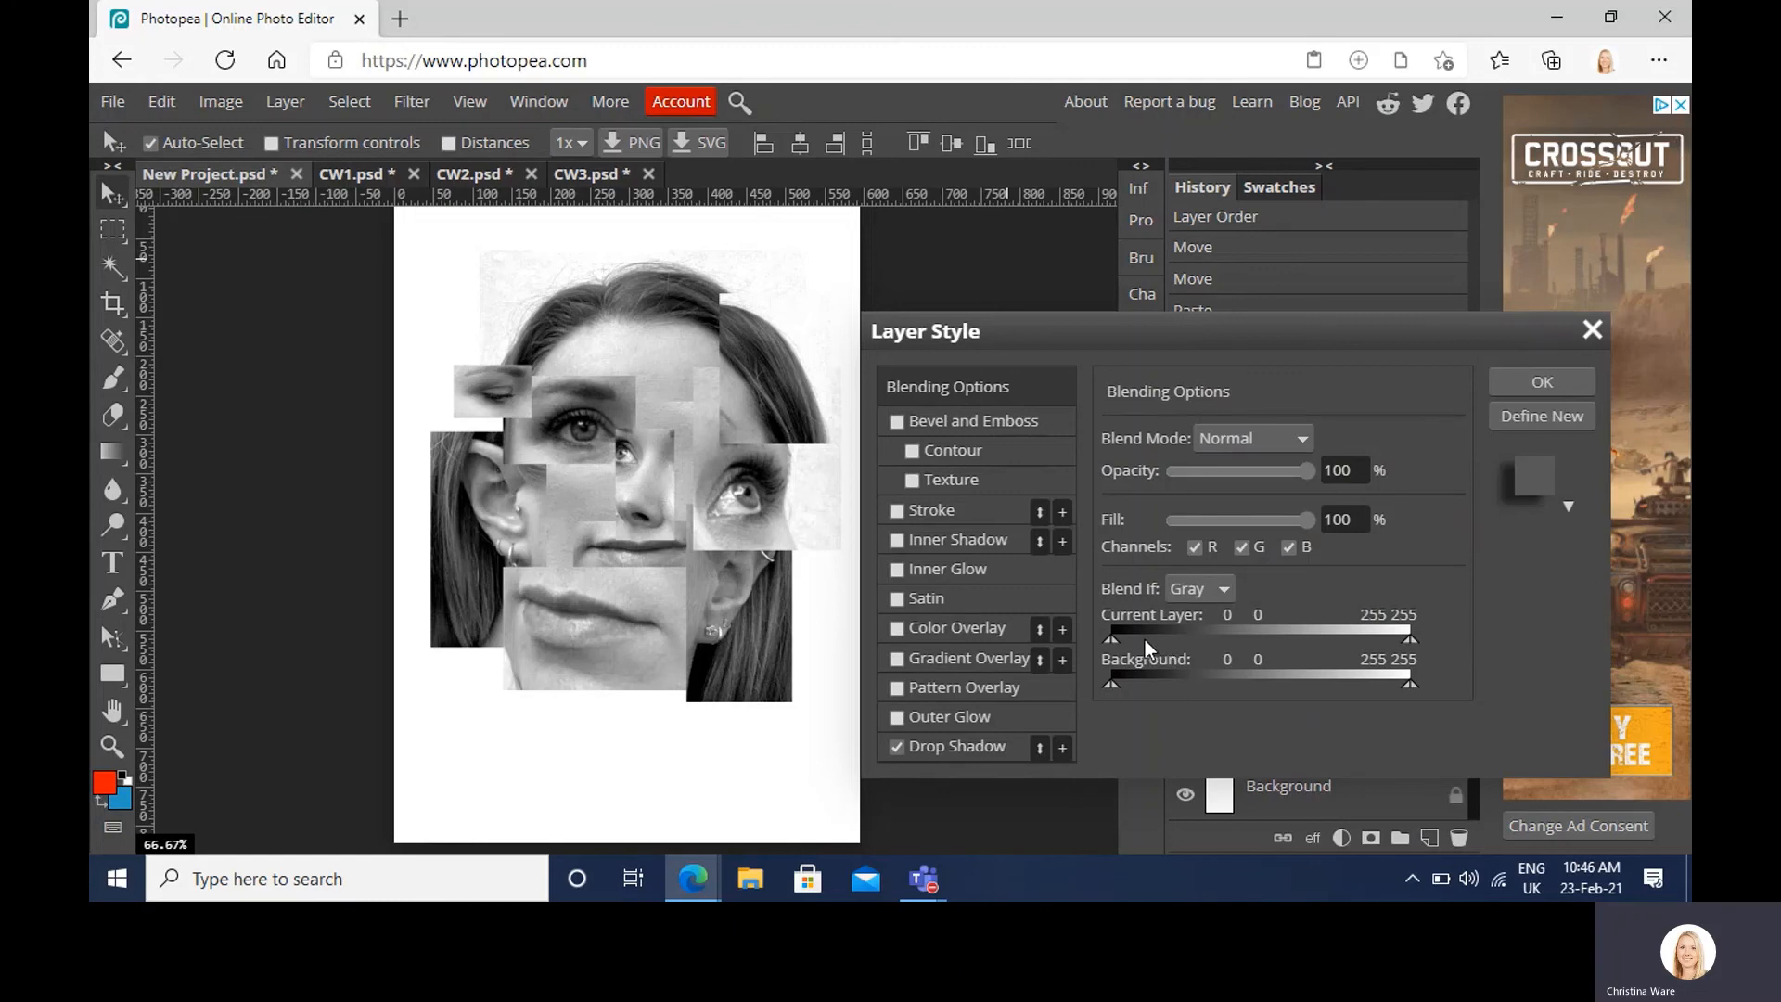
pyautogui.click(1543, 380)
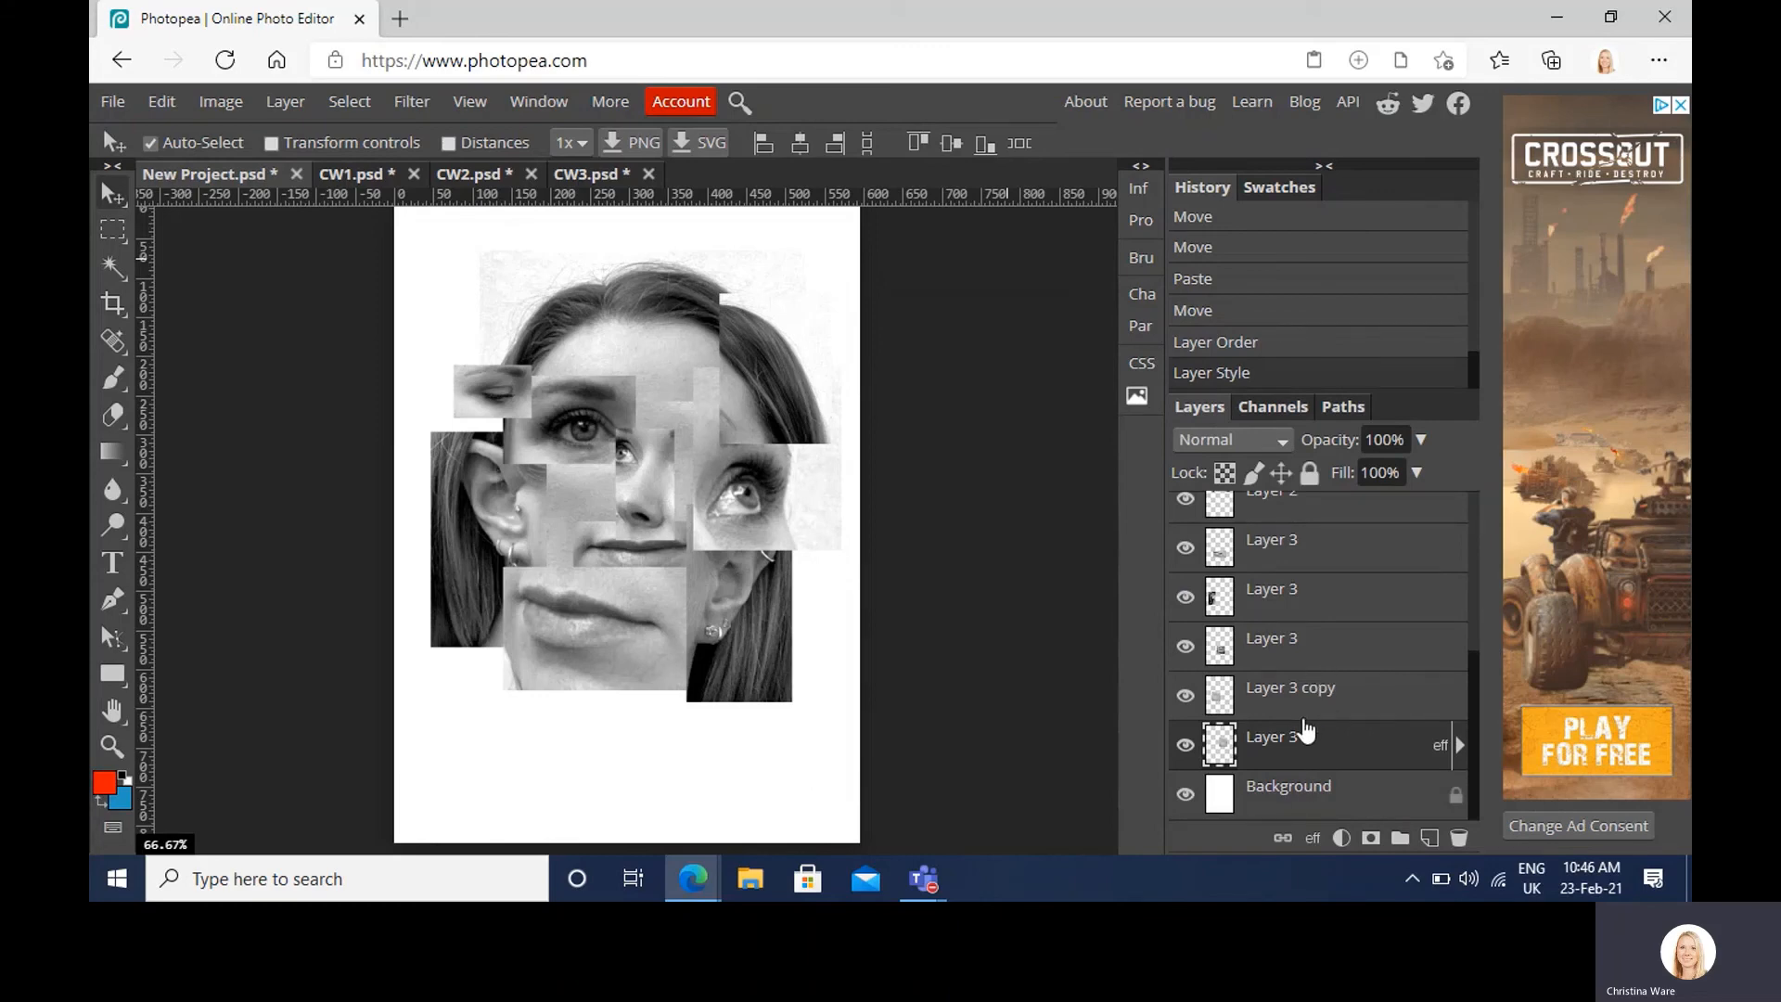
# Step: Give the next Layer 3 fragment a drop shadow with 10 px distance
pyautogui.click(1293, 651)
pyautogui.rightClick(1294, 656)
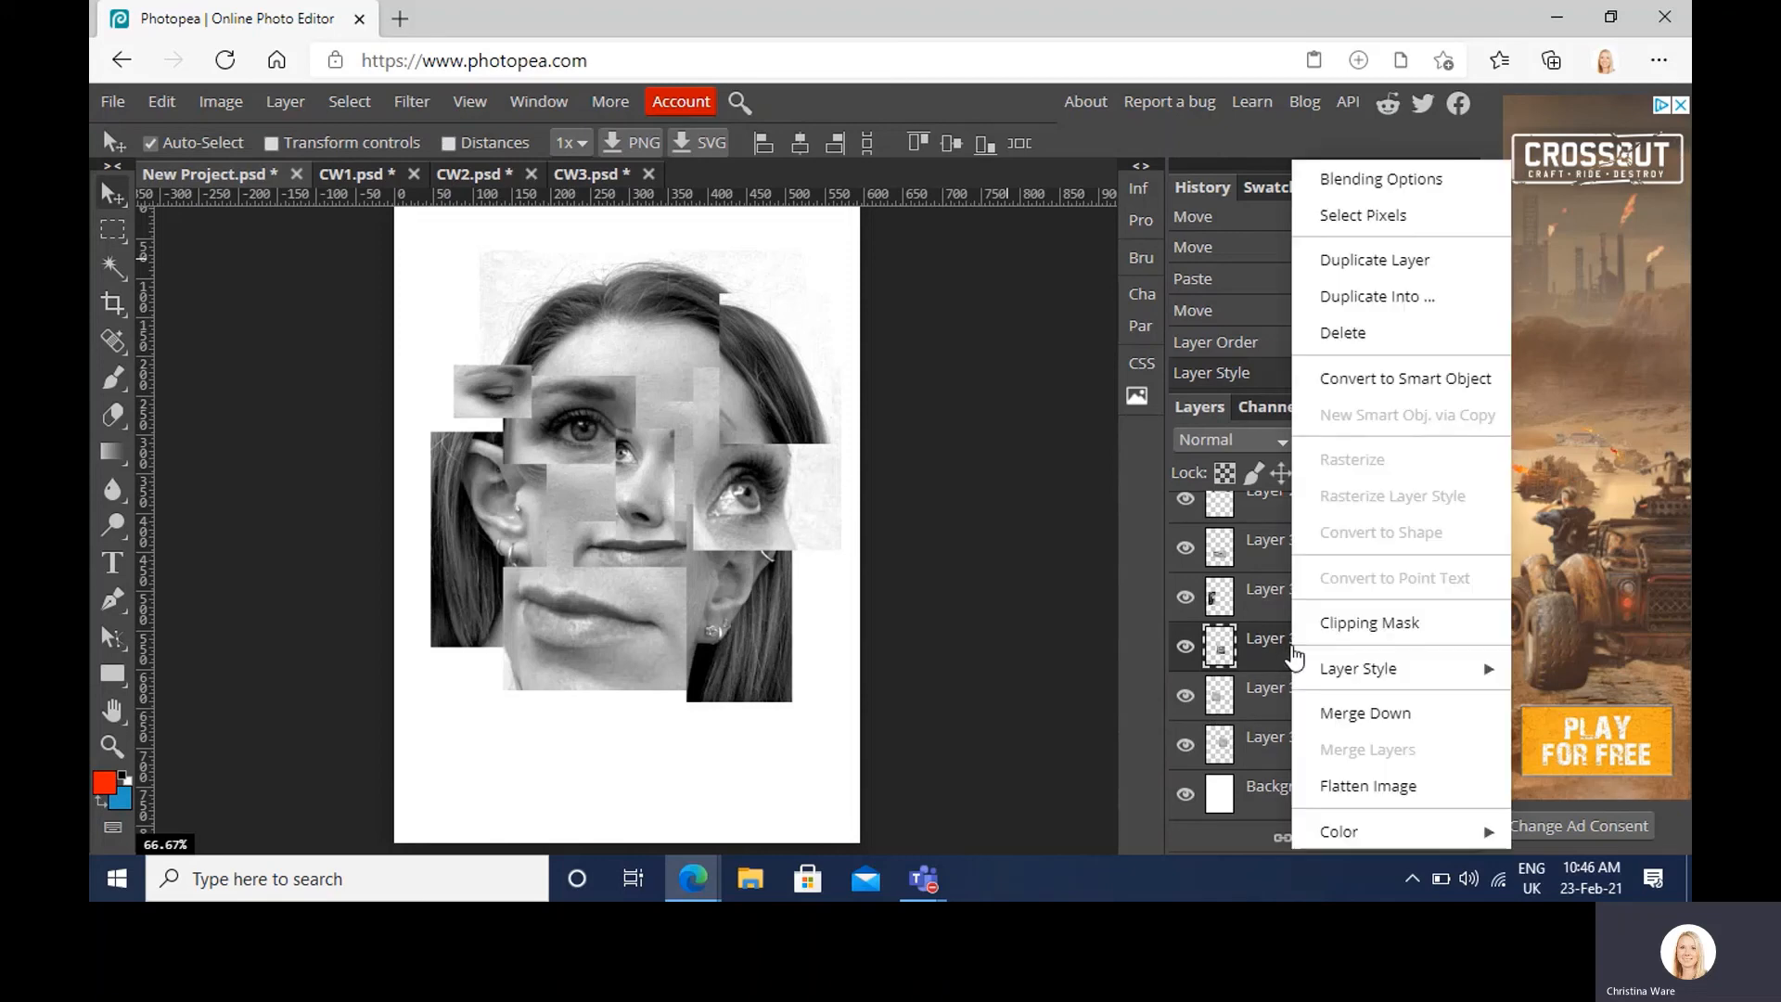
pyautogui.click(1441, 197)
pyautogui.click(925, 748)
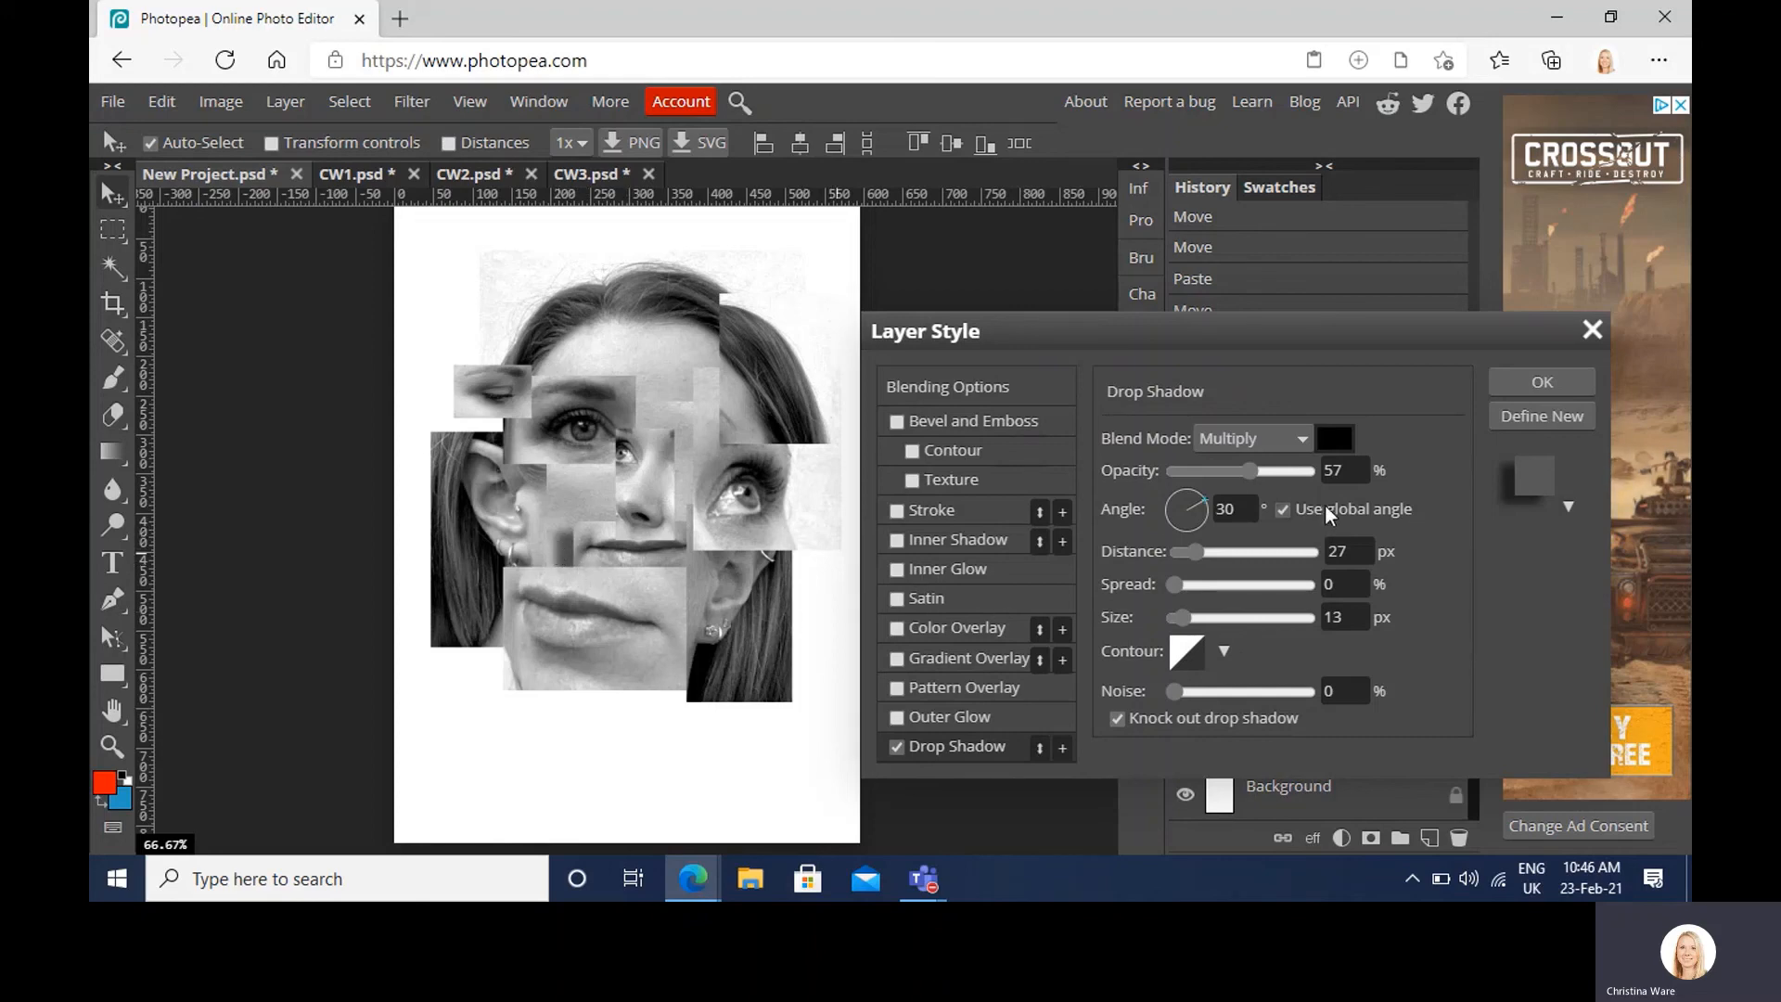
pyautogui.moveTo(1189, 549)
pyautogui.mouseDown()
pyautogui.moveTo(1245, 548)
pyautogui.moveTo(1187, 541)
pyautogui.mouseUp()
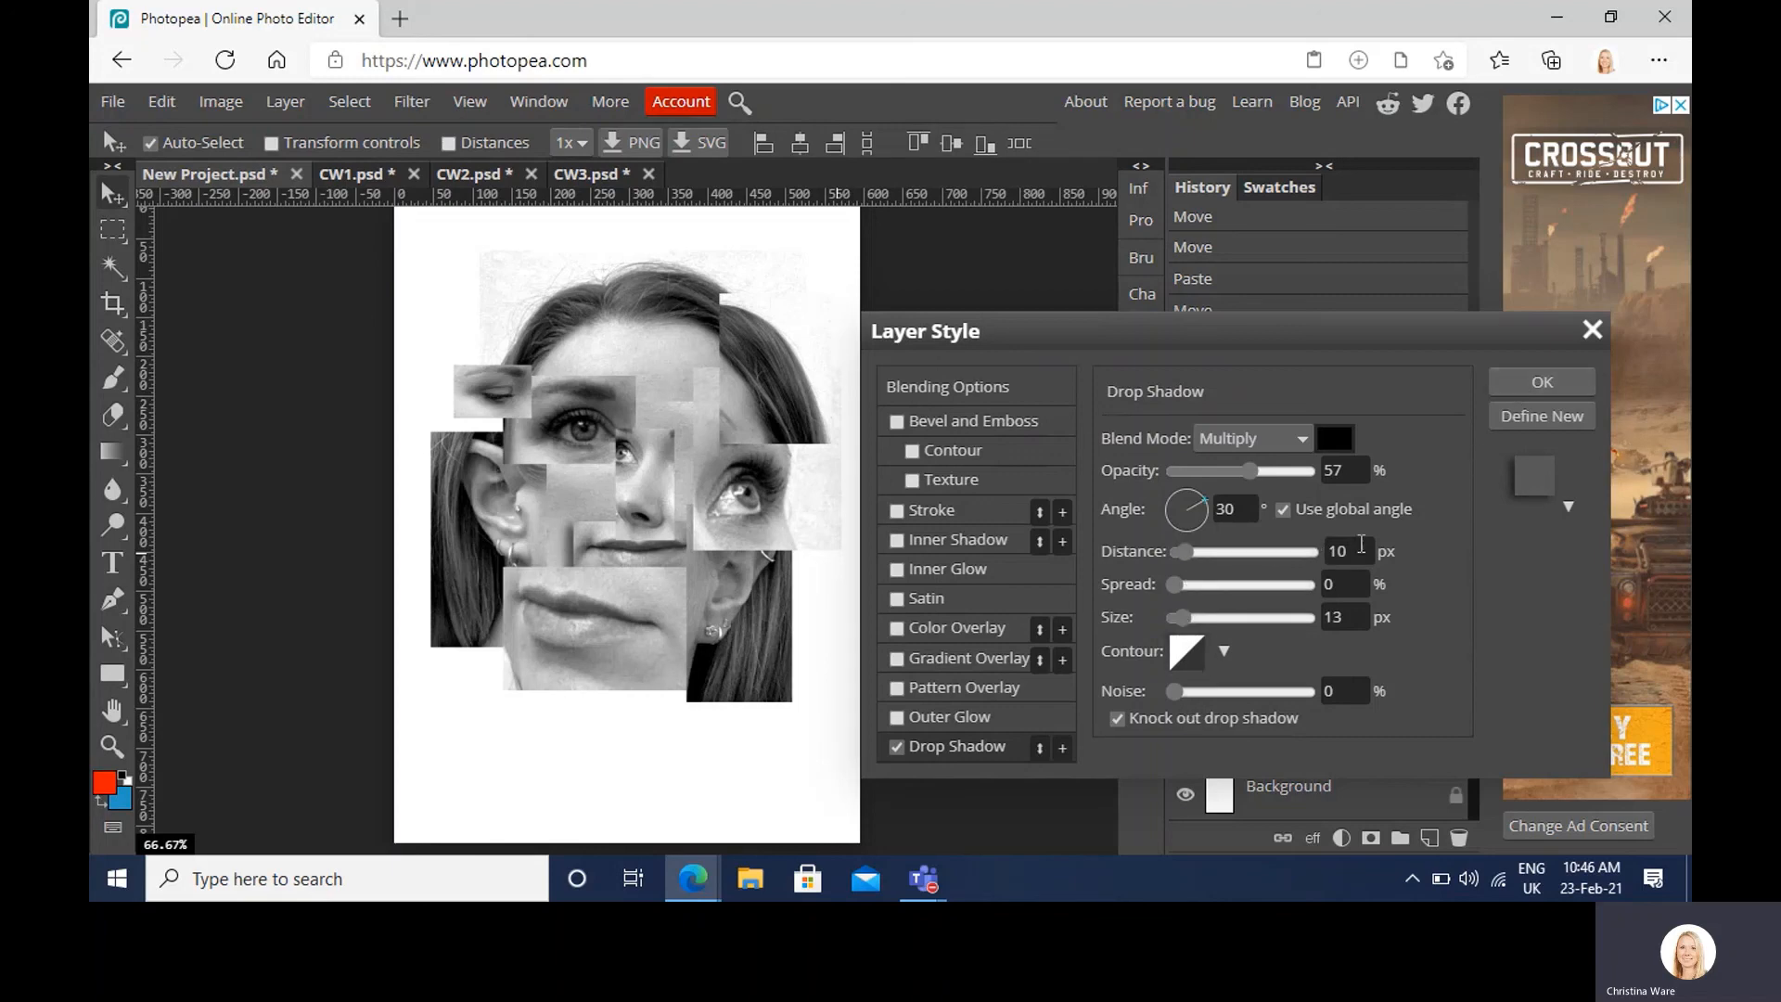
pyautogui.click(1510, 386)
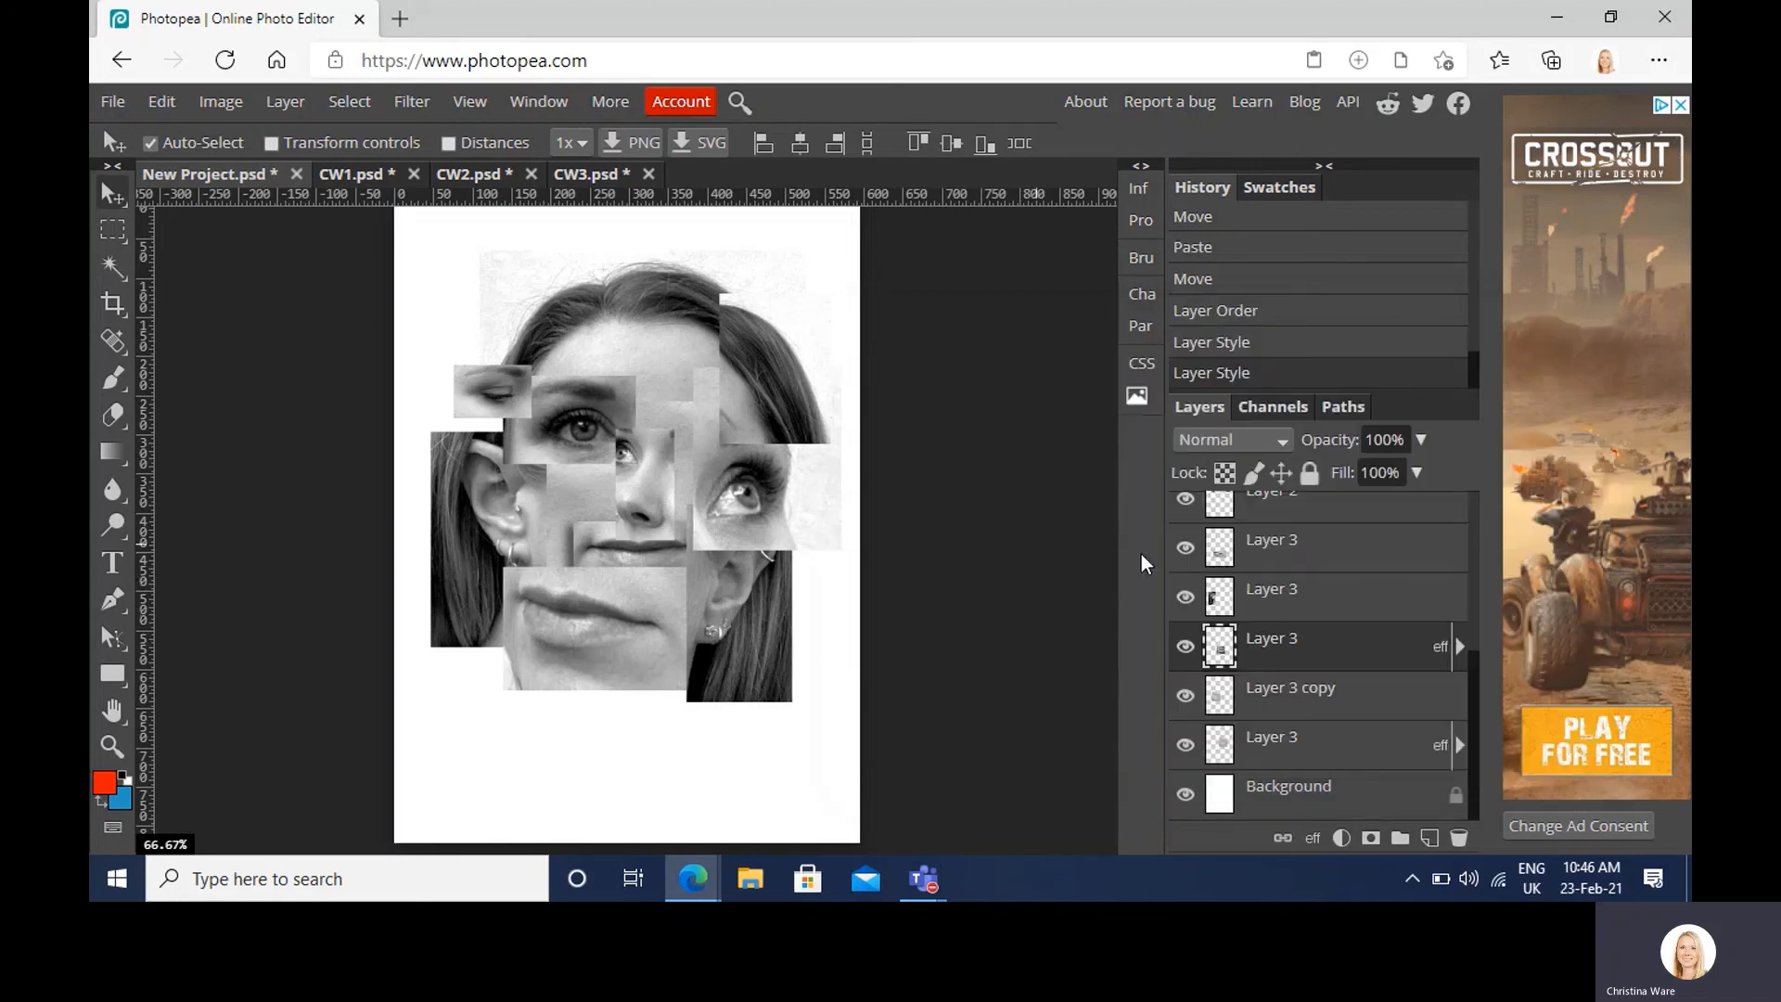
# Step: Add drop shadows to the next two Layer 3 fragments up the stack
pyautogui.click(1285, 598)
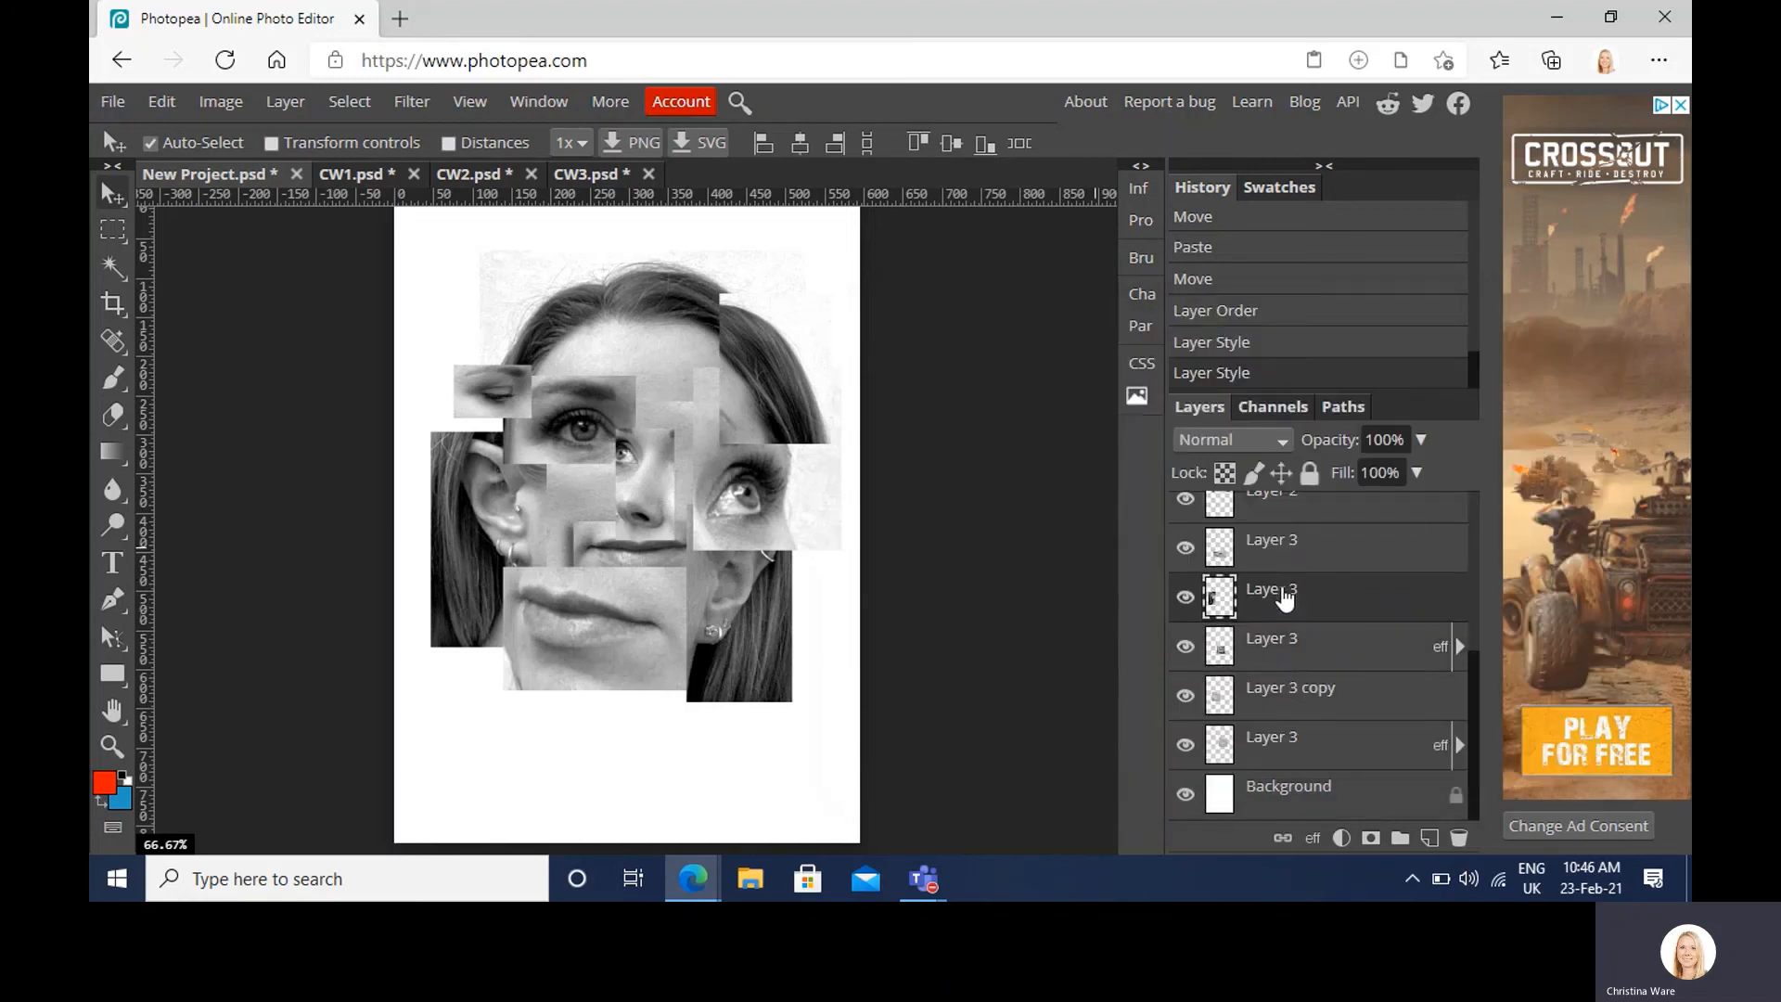
pyautogui.rightClick(1285, 598)
pyautogui.click(1345, 195)
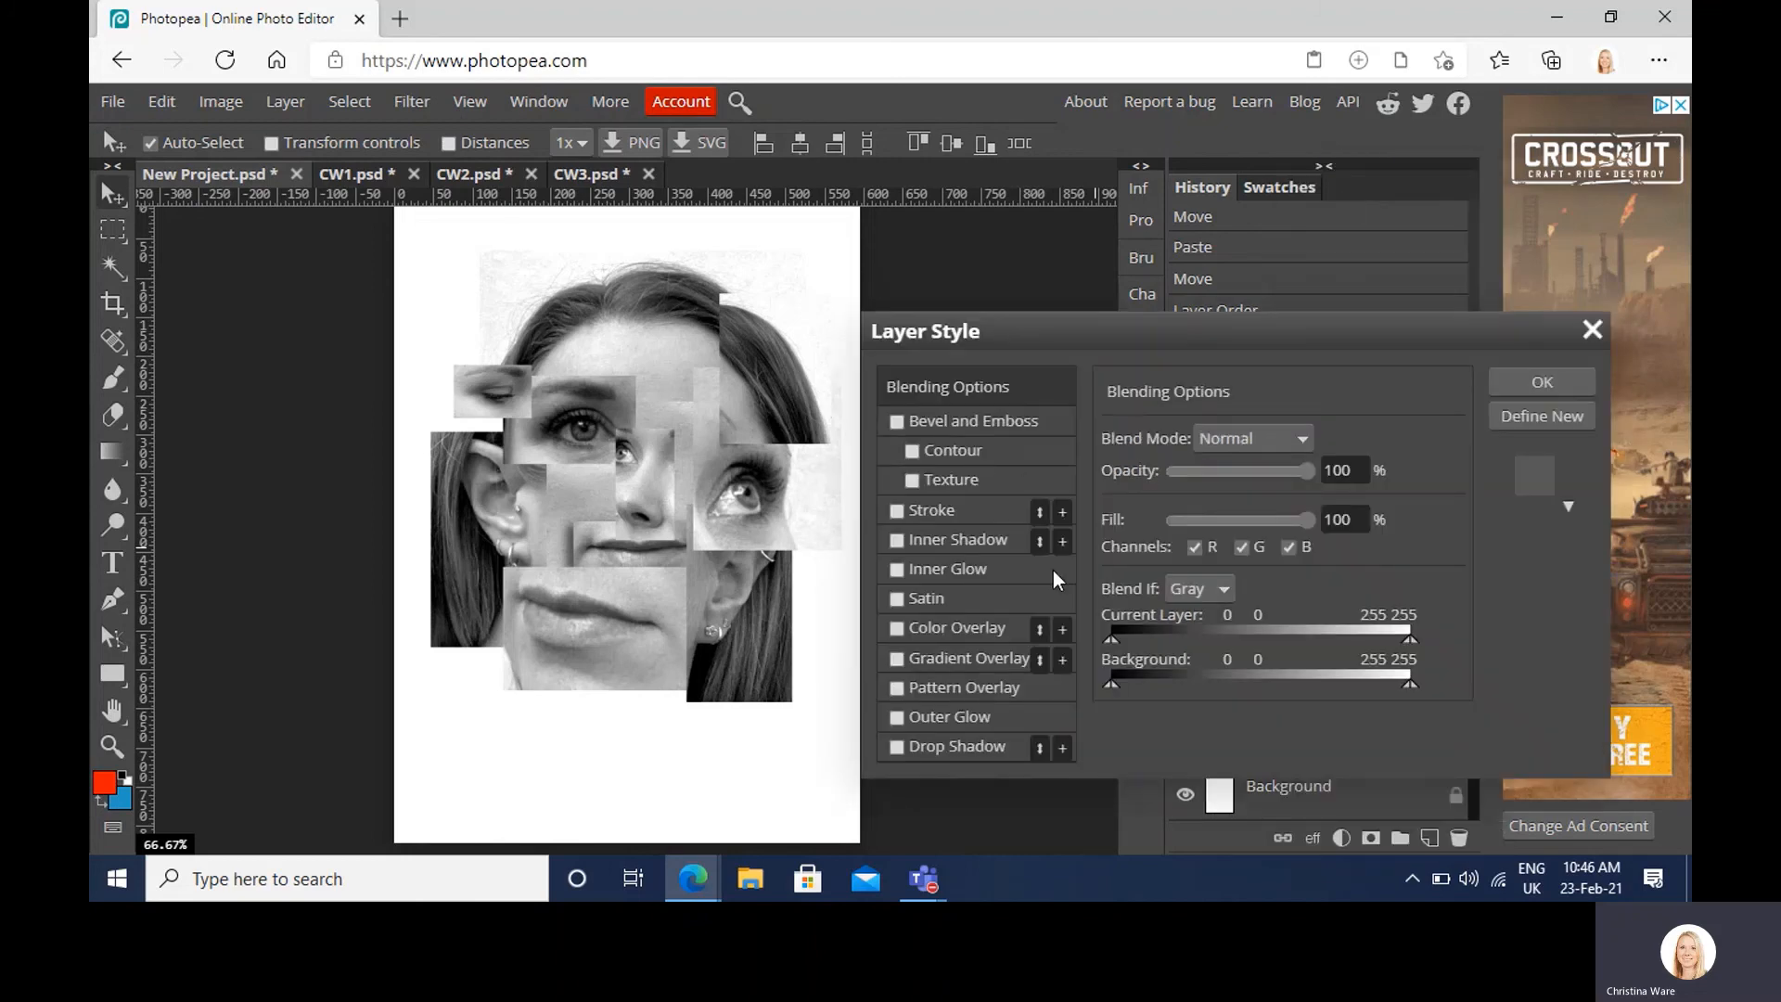
pyautogui.click(918, 748)
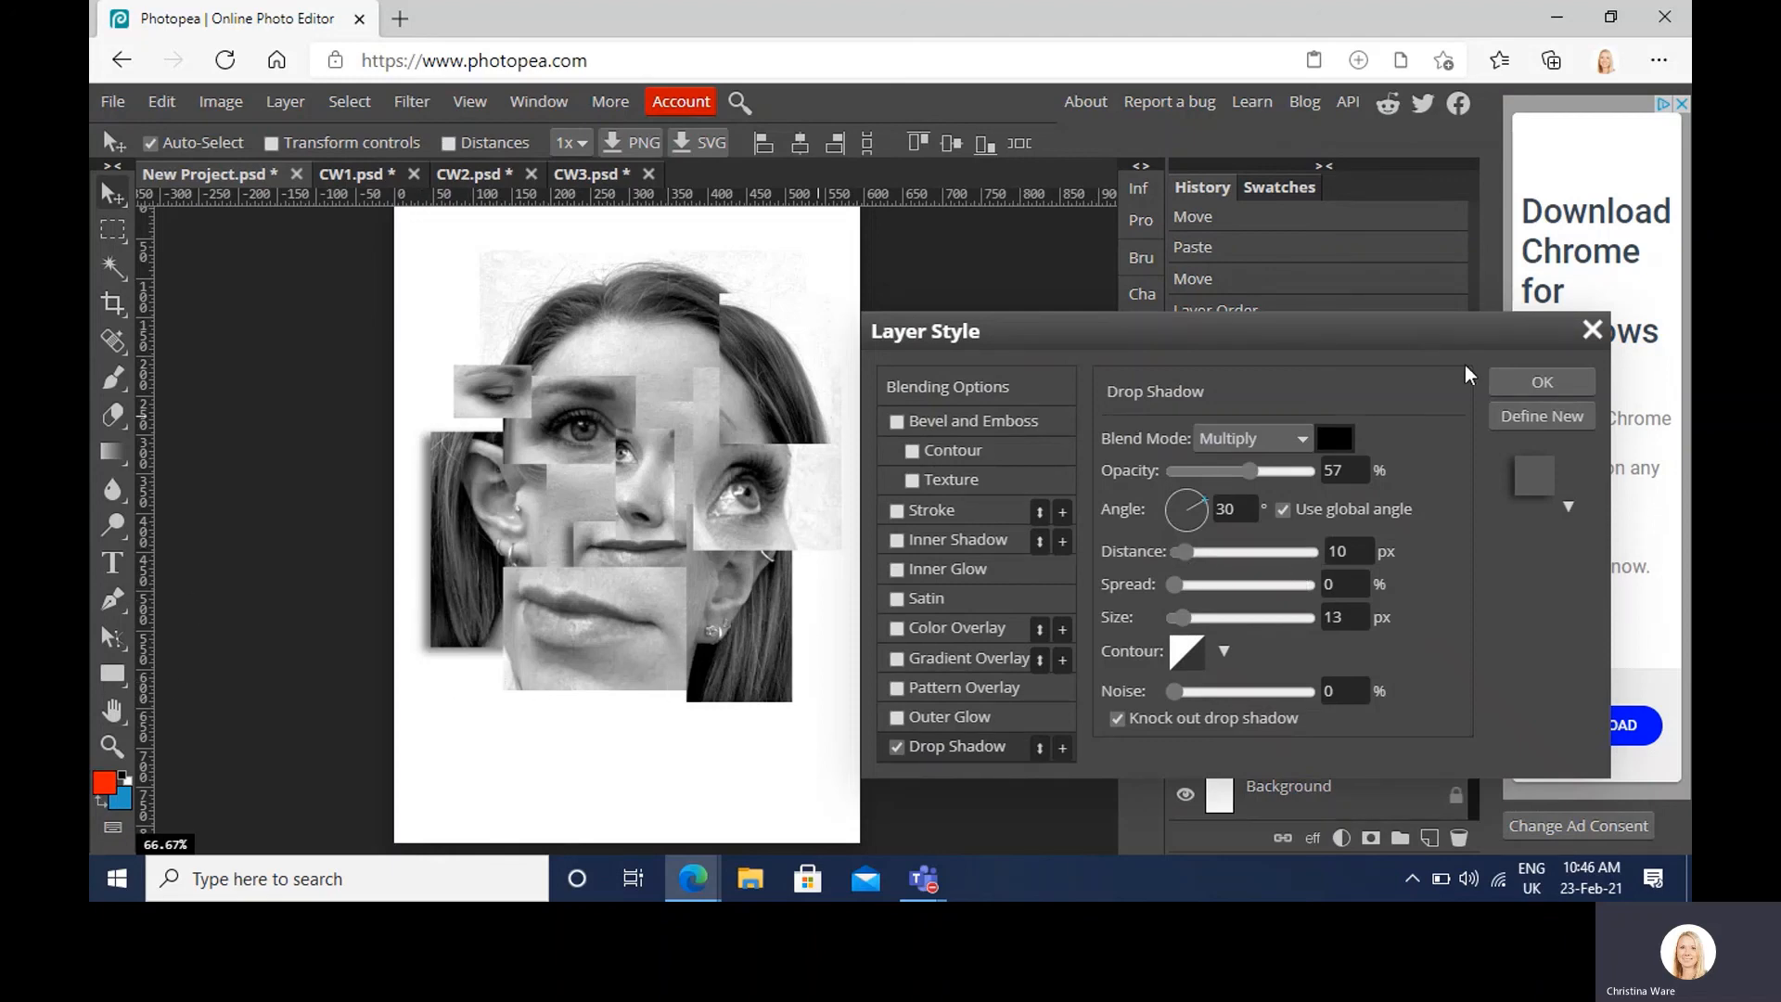
pyautogui.click(1541, 381)
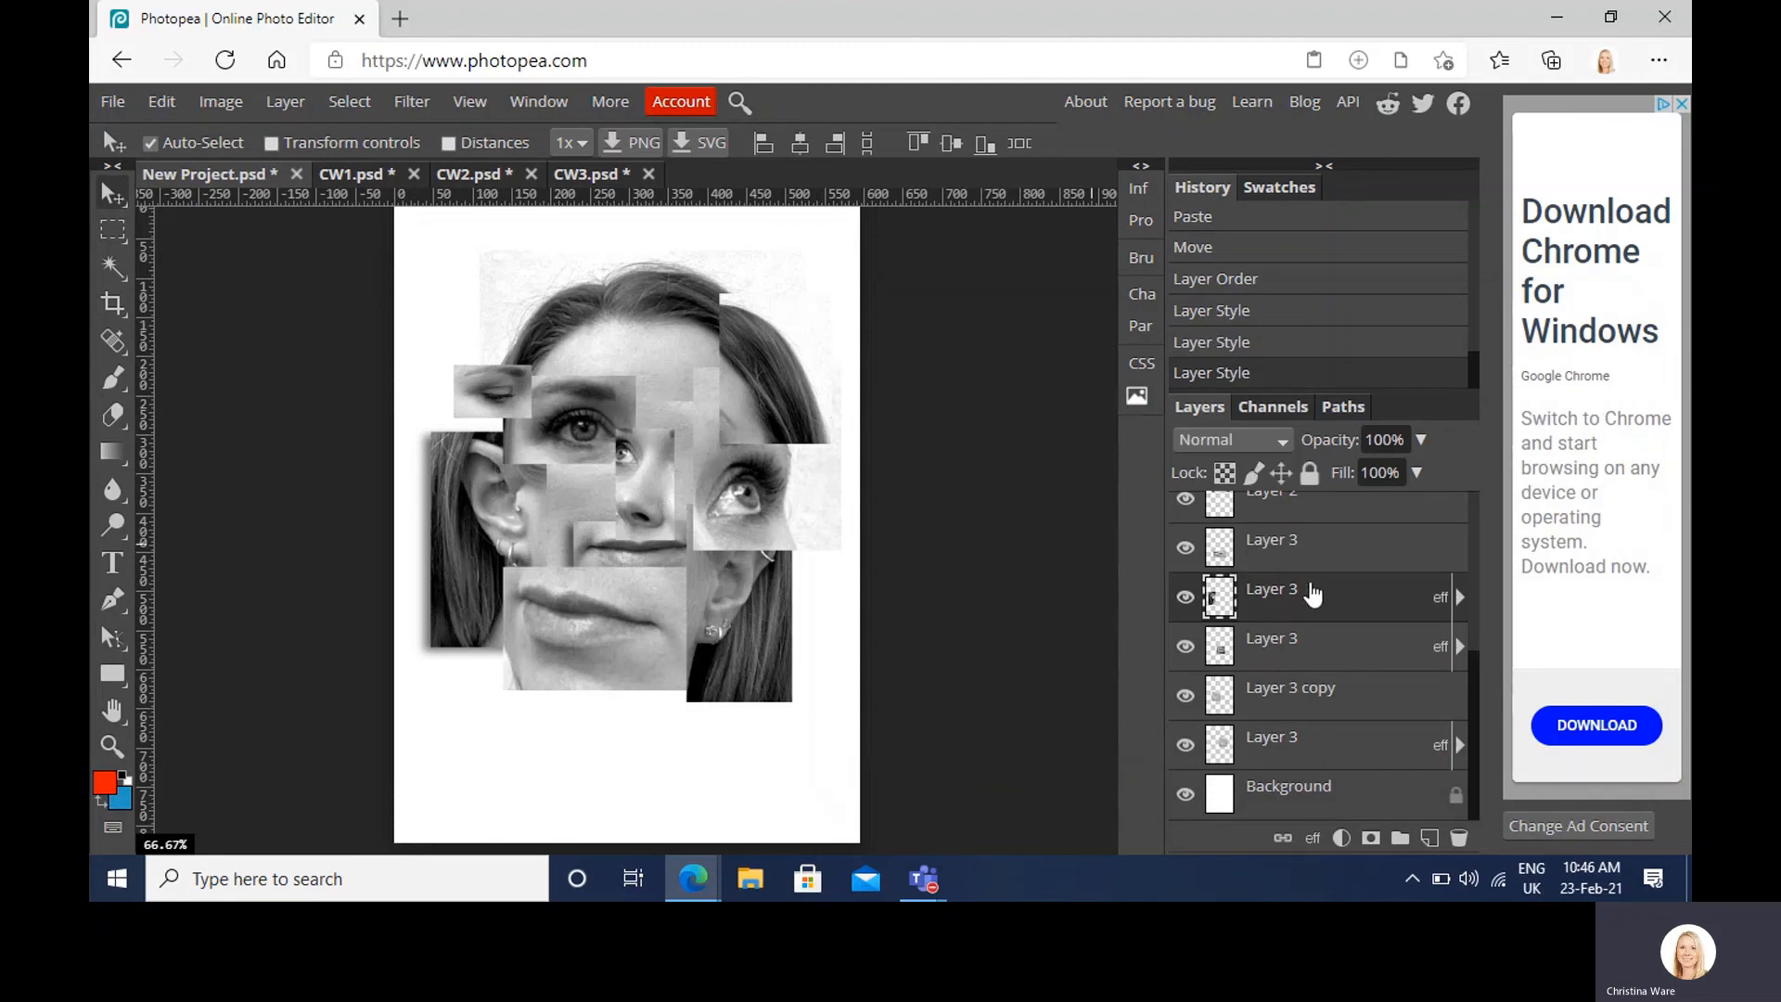
pyautogui.click(1304, 555)
pyautogui.rightClick(1305, 555)
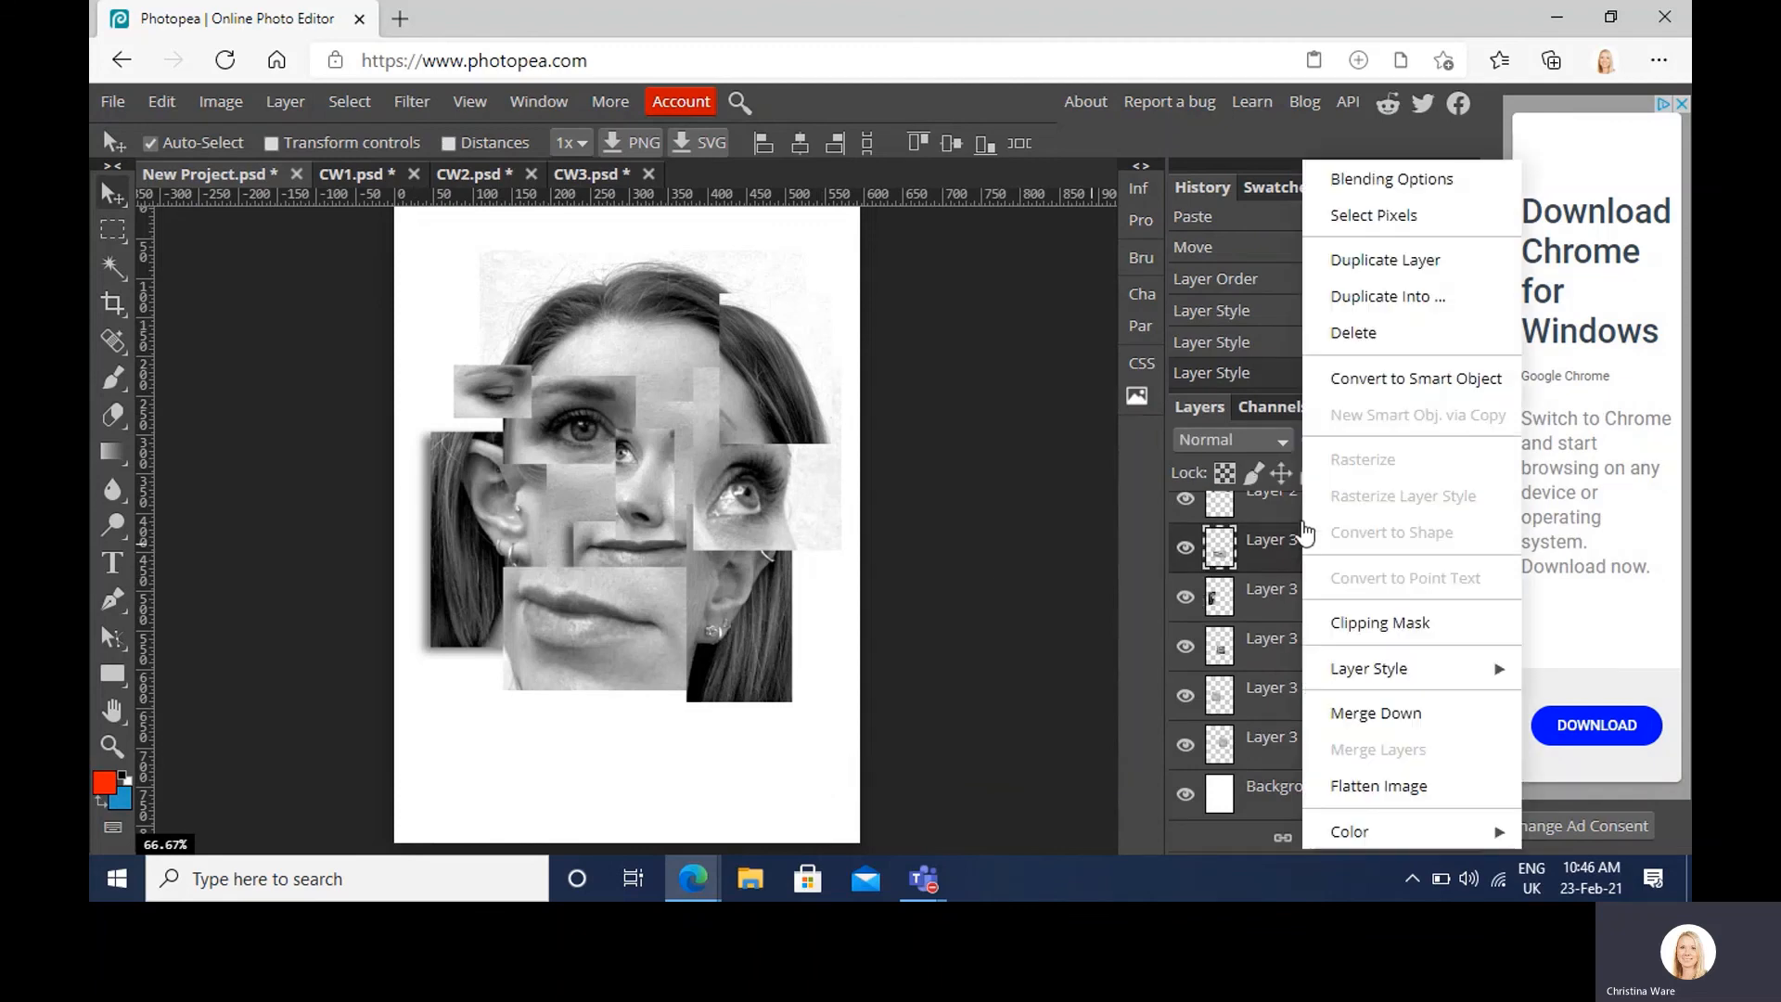
pyautogui.click(1369, 182)
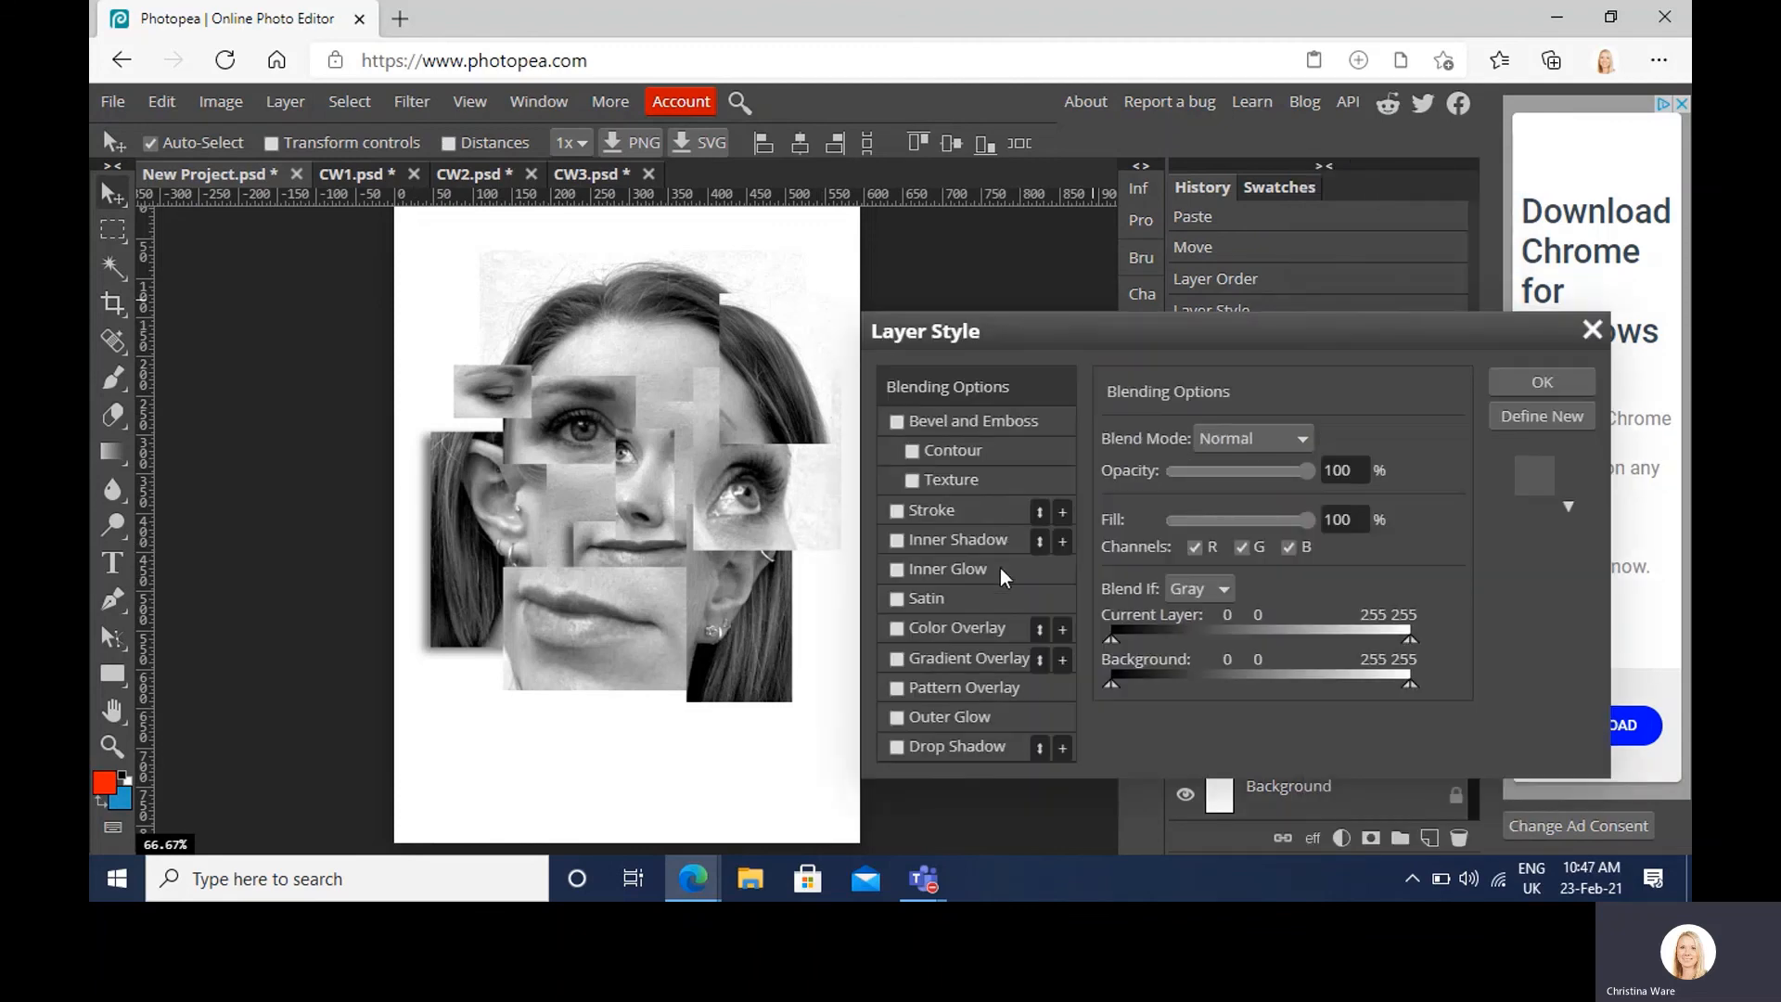
pyautogui.click(911, 745)
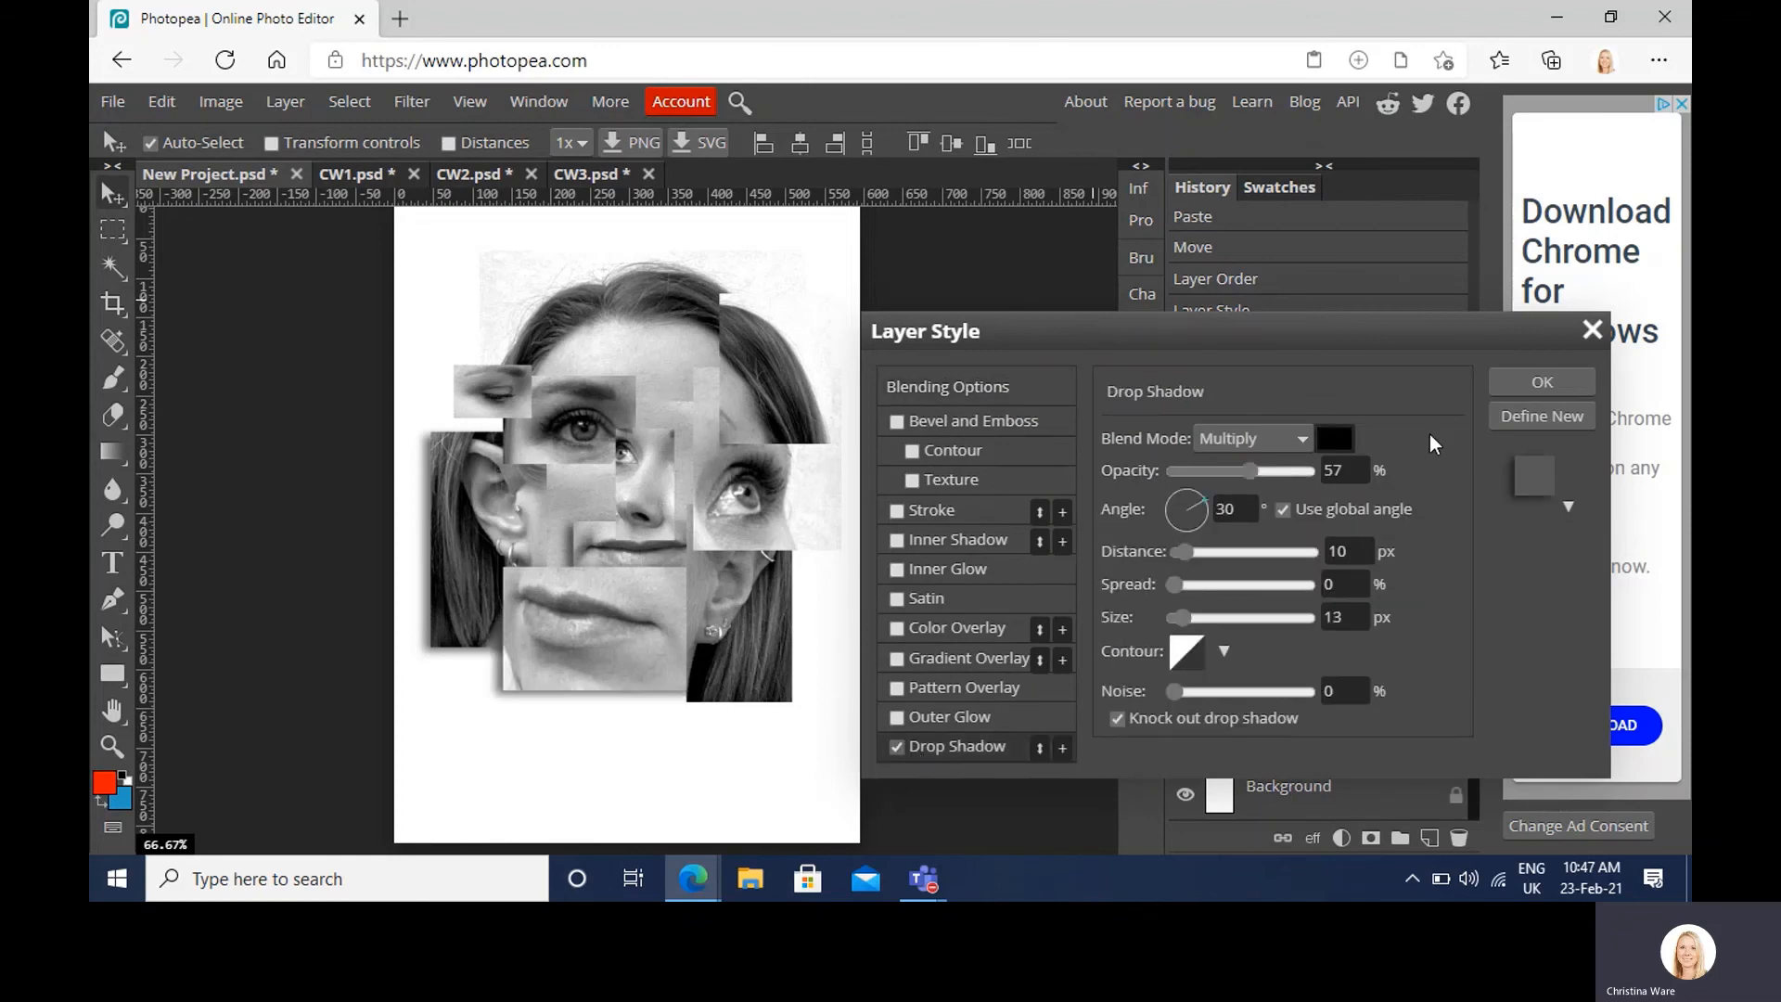
pyautogui.click(1542, 382)
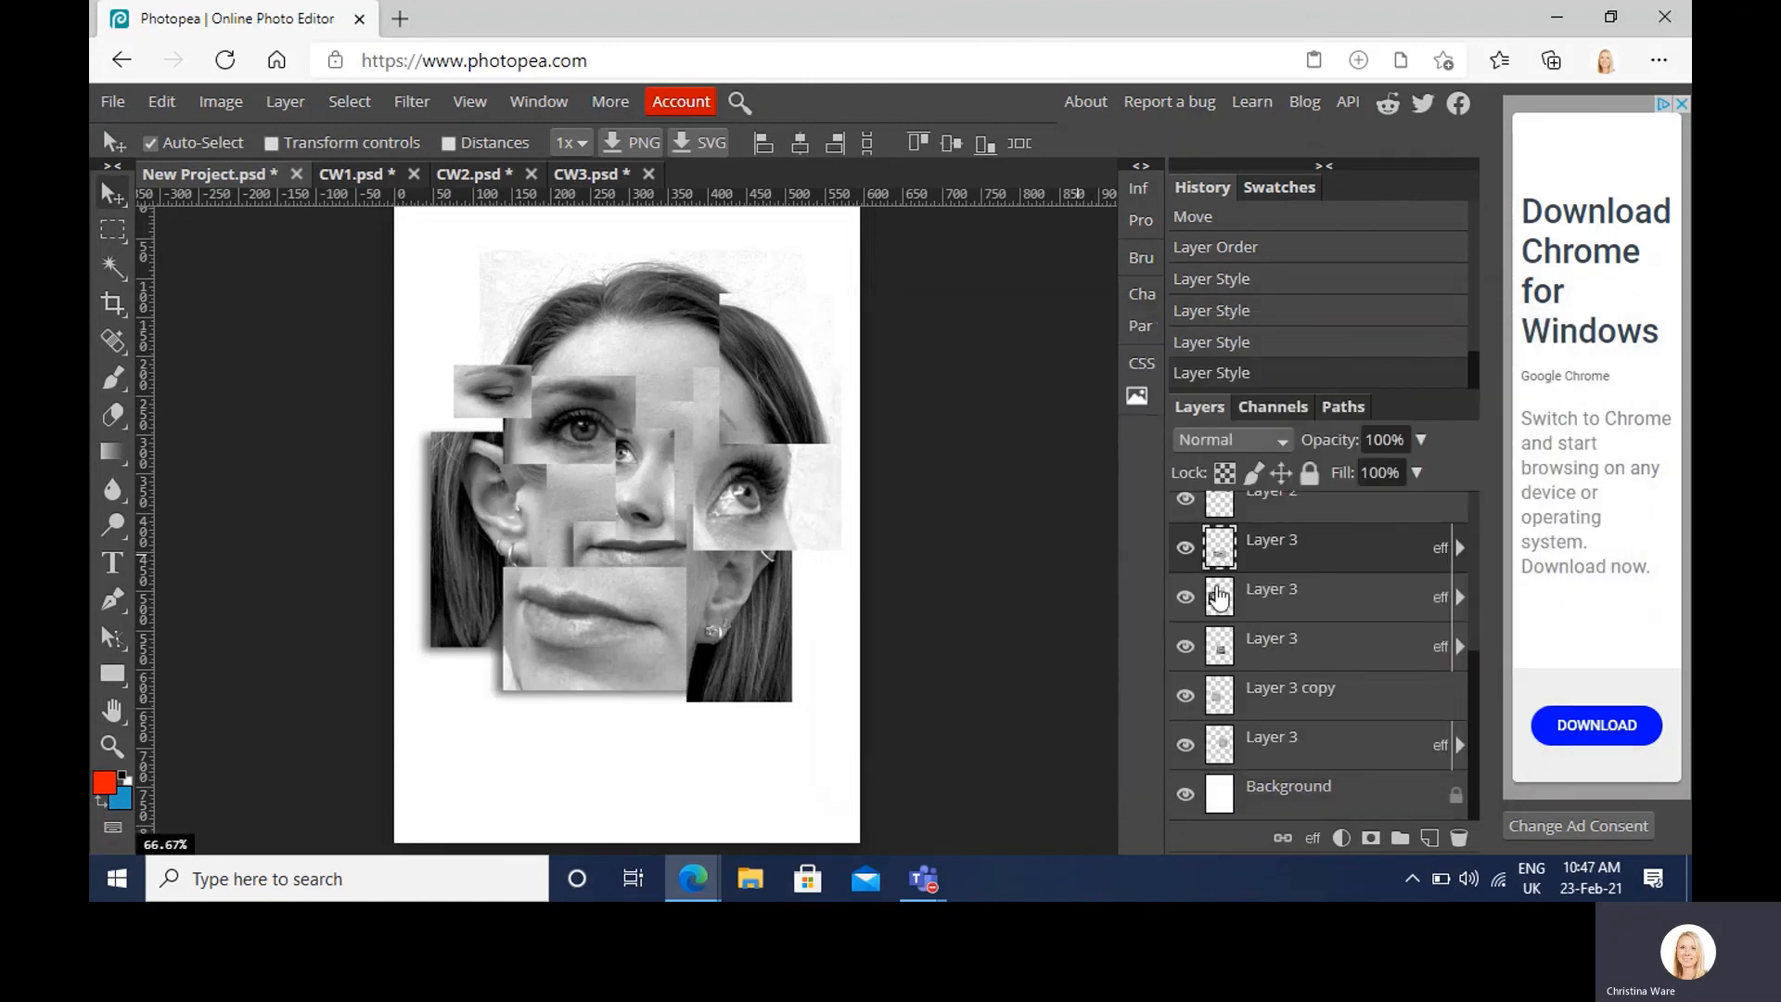
# Step: Add a drop shadow to the fragment under the right eye, then select another fragment
pyautogui.scroll(2, 1218, 599)
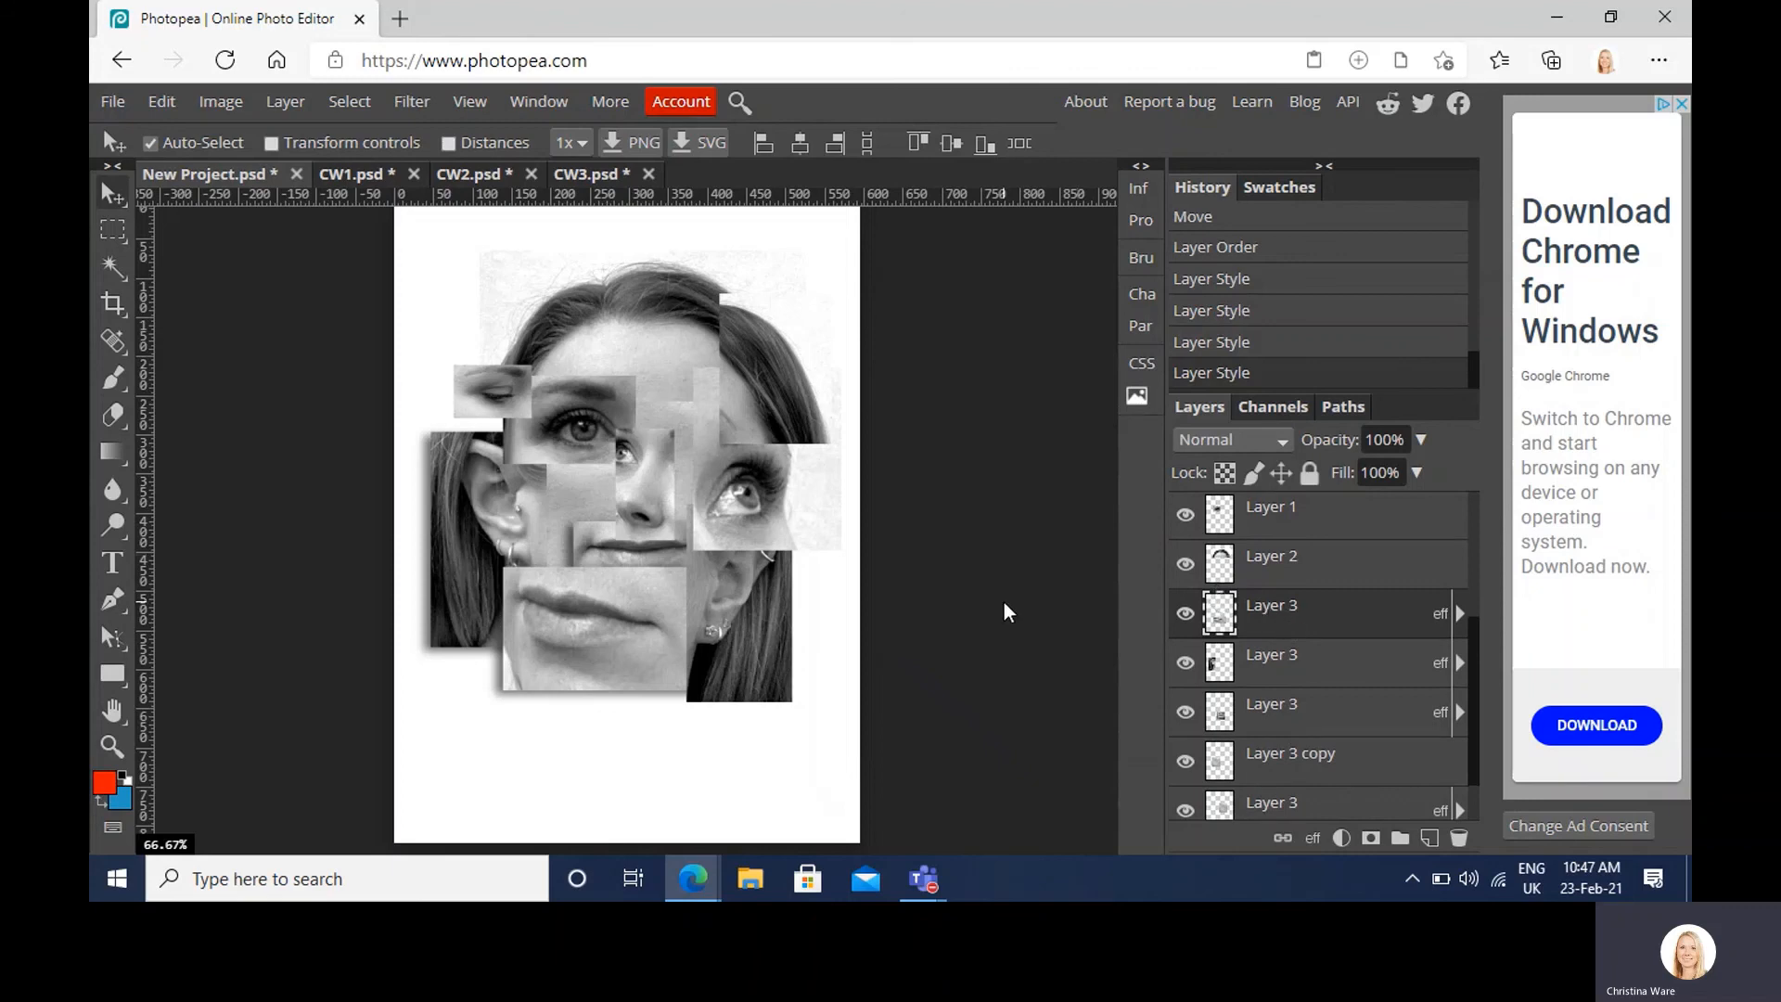
pyautogui.rightClick(744, 504)
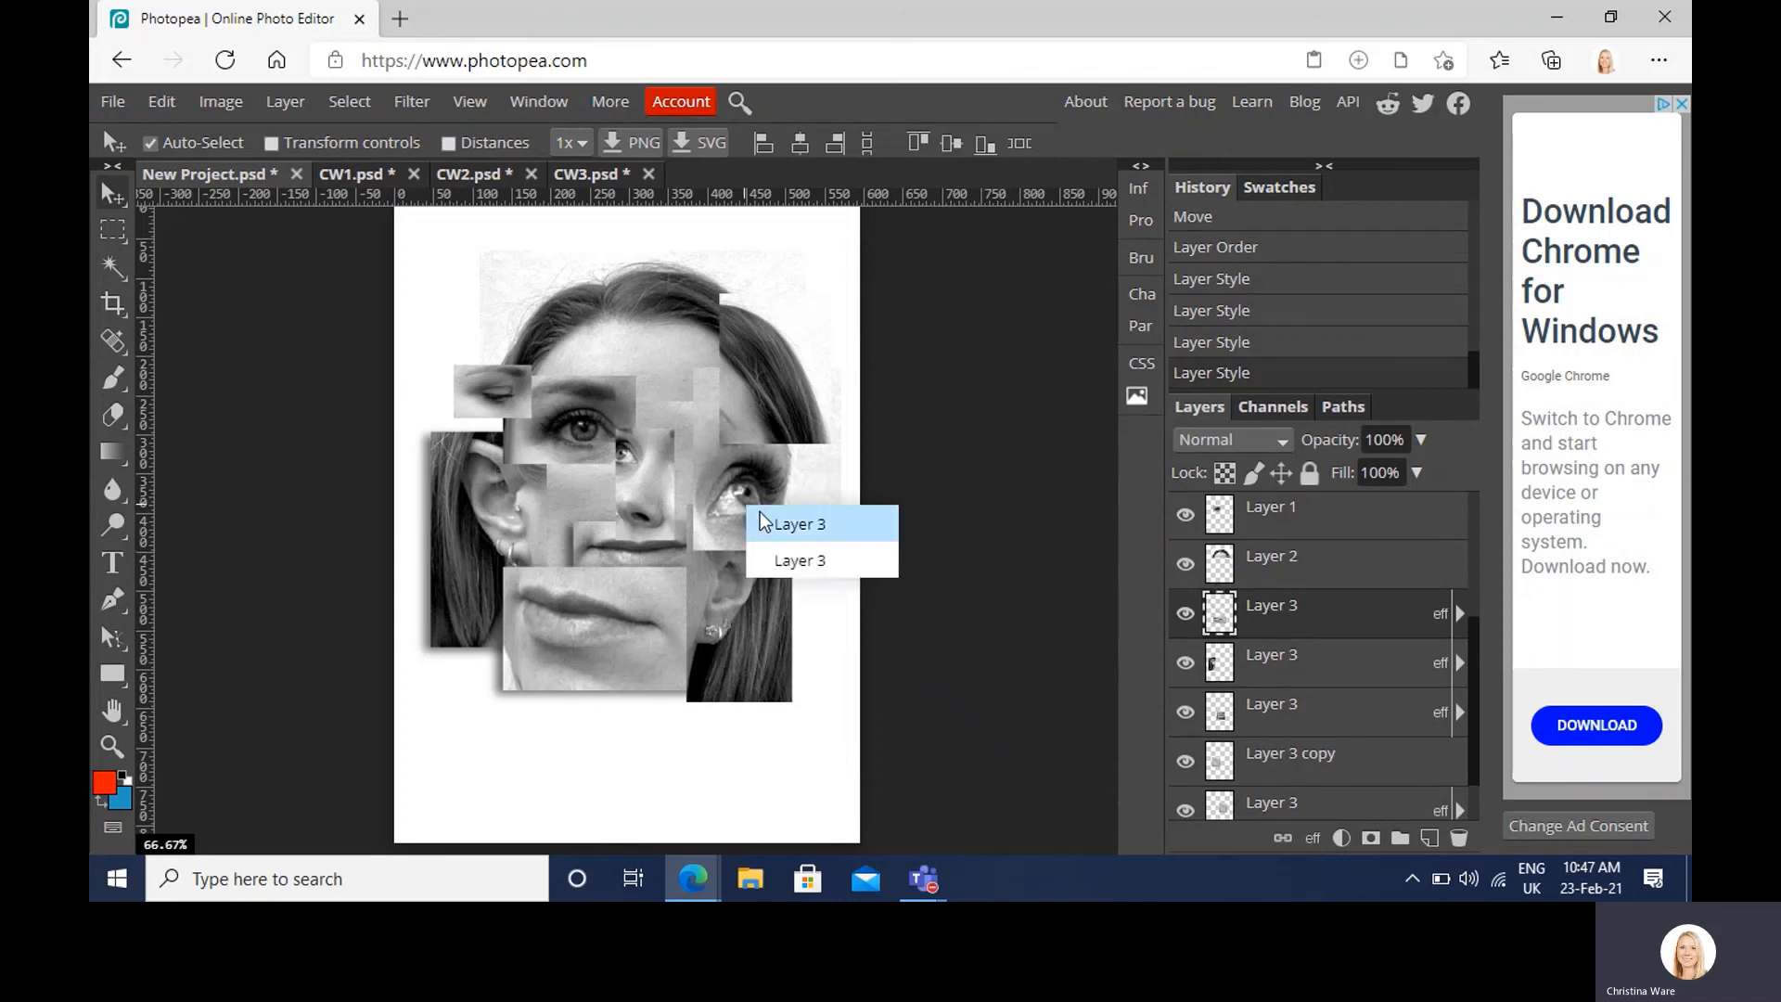
pyautogui.click(765, 520)
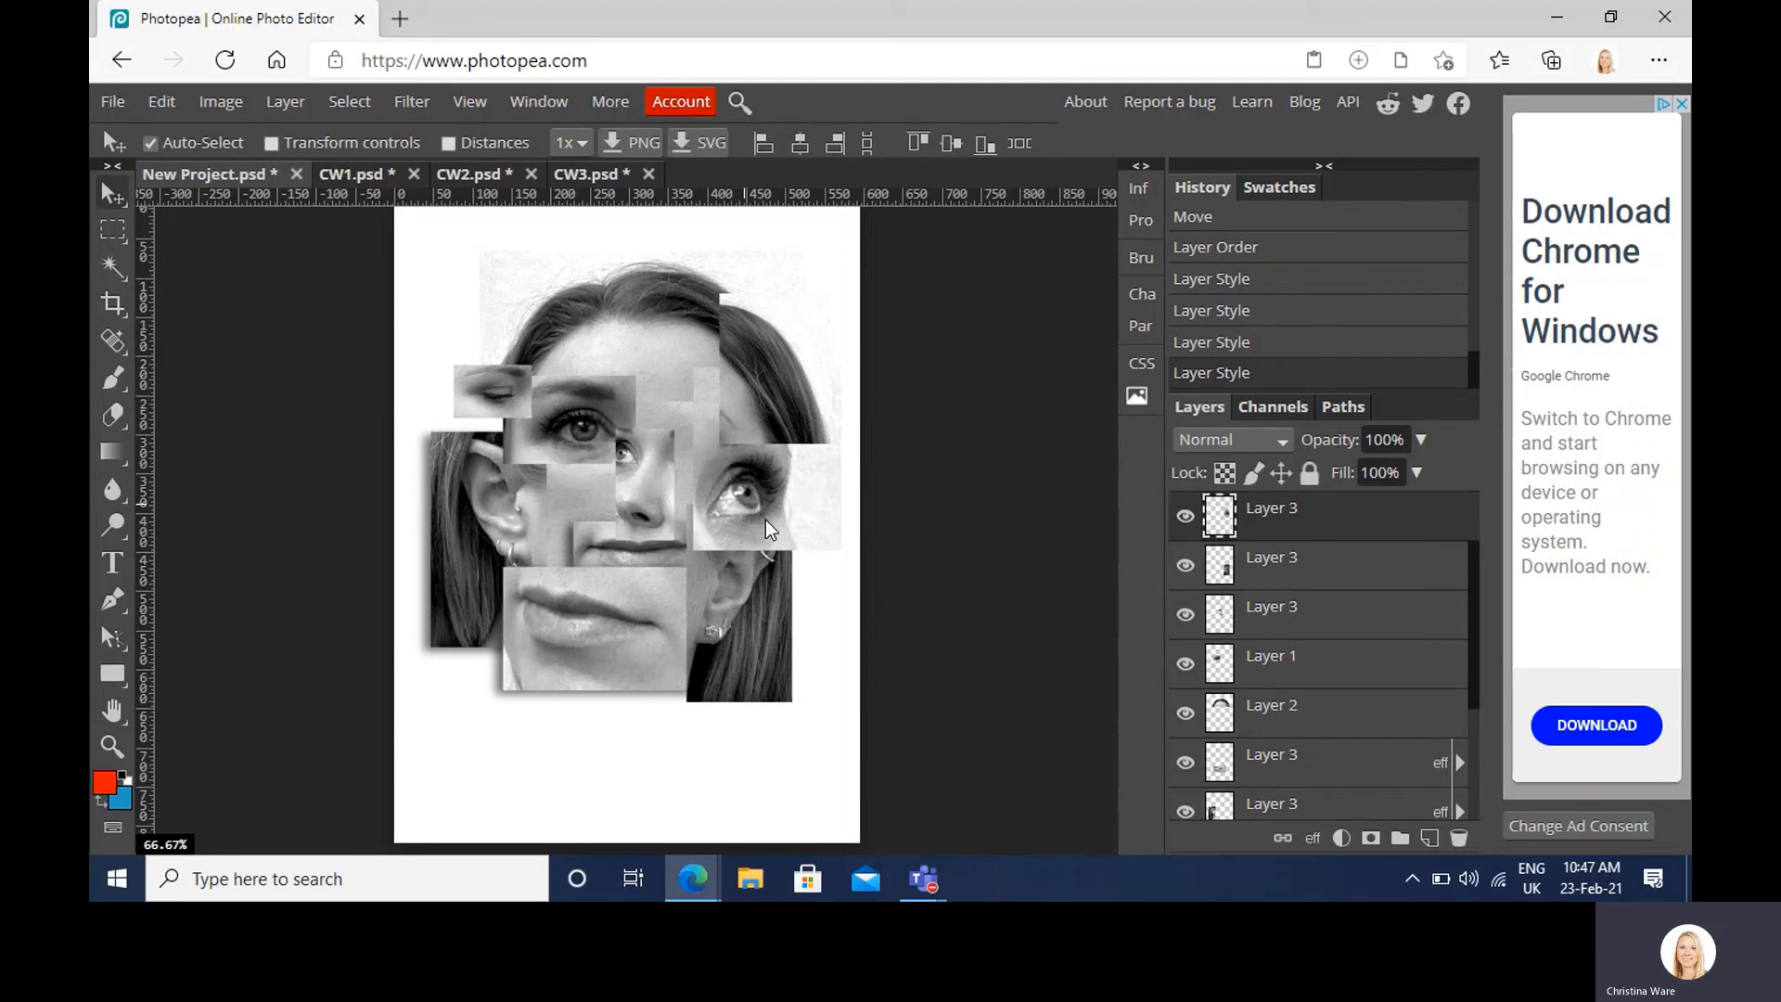
pyautogui.rightClick(1262, 536)
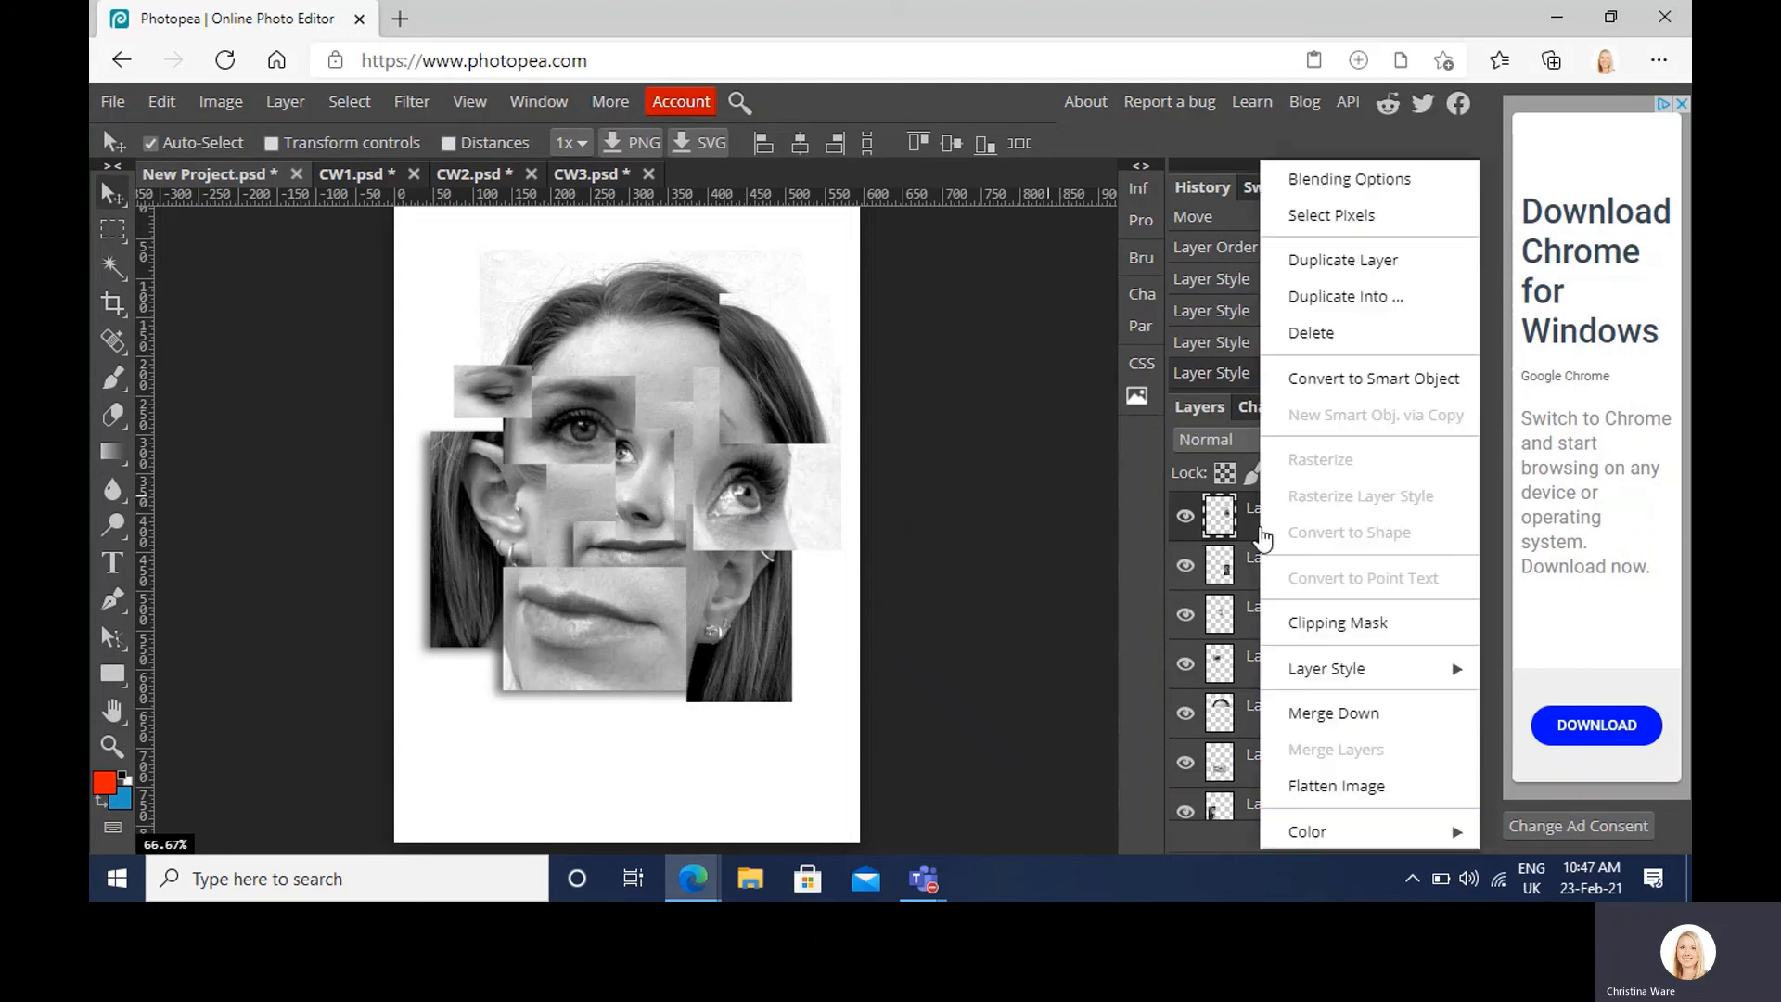
pyautogui.click(1371, 175)
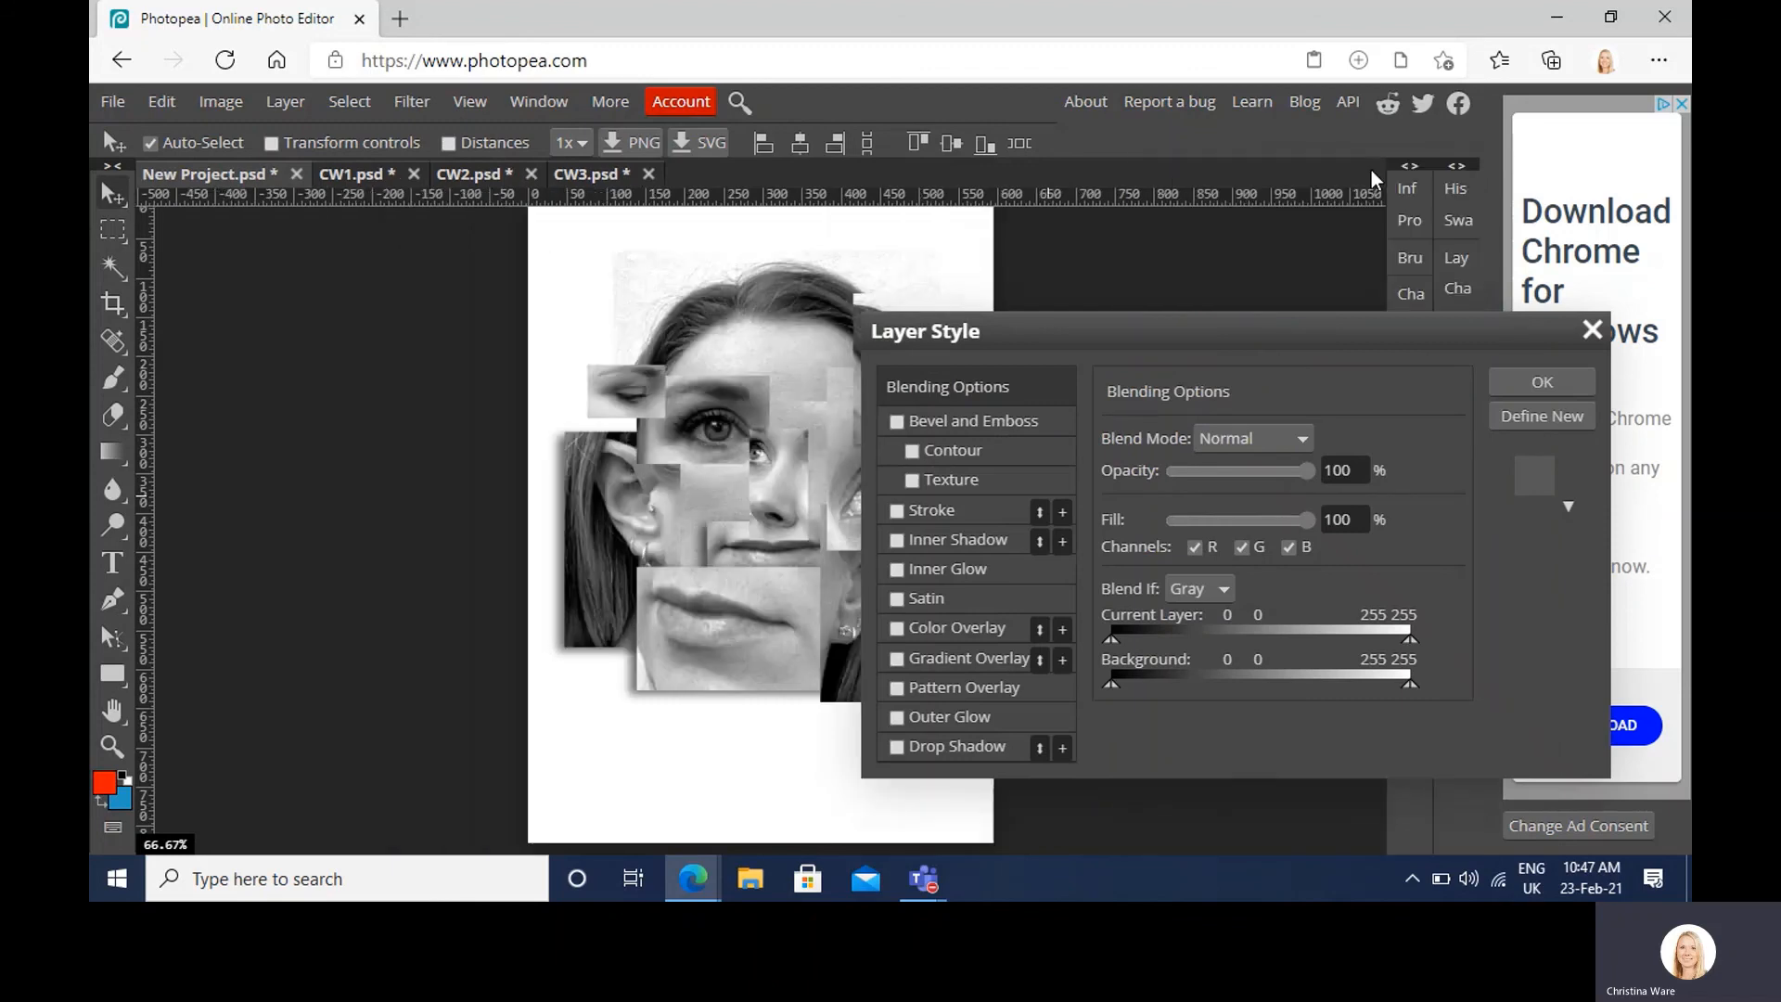
pyautogui.click(905, 752)
pyautogui.click(1525, 377)
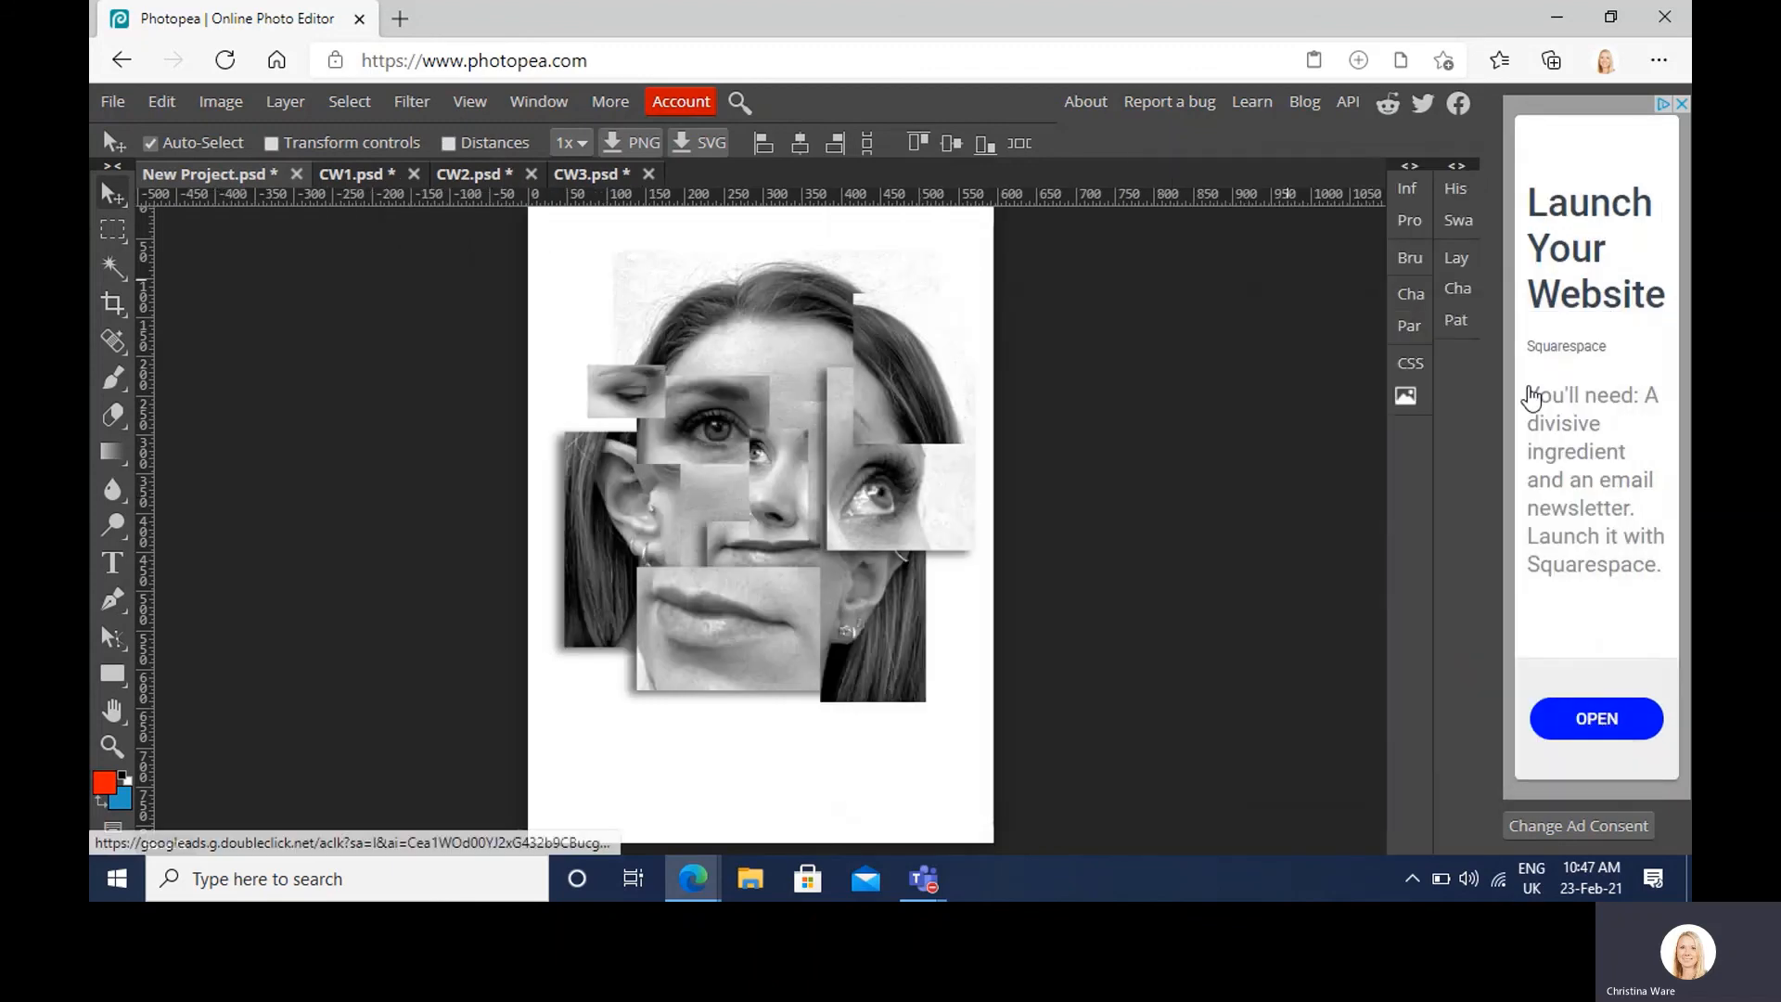
pyautogui.rightClick(896, 423)
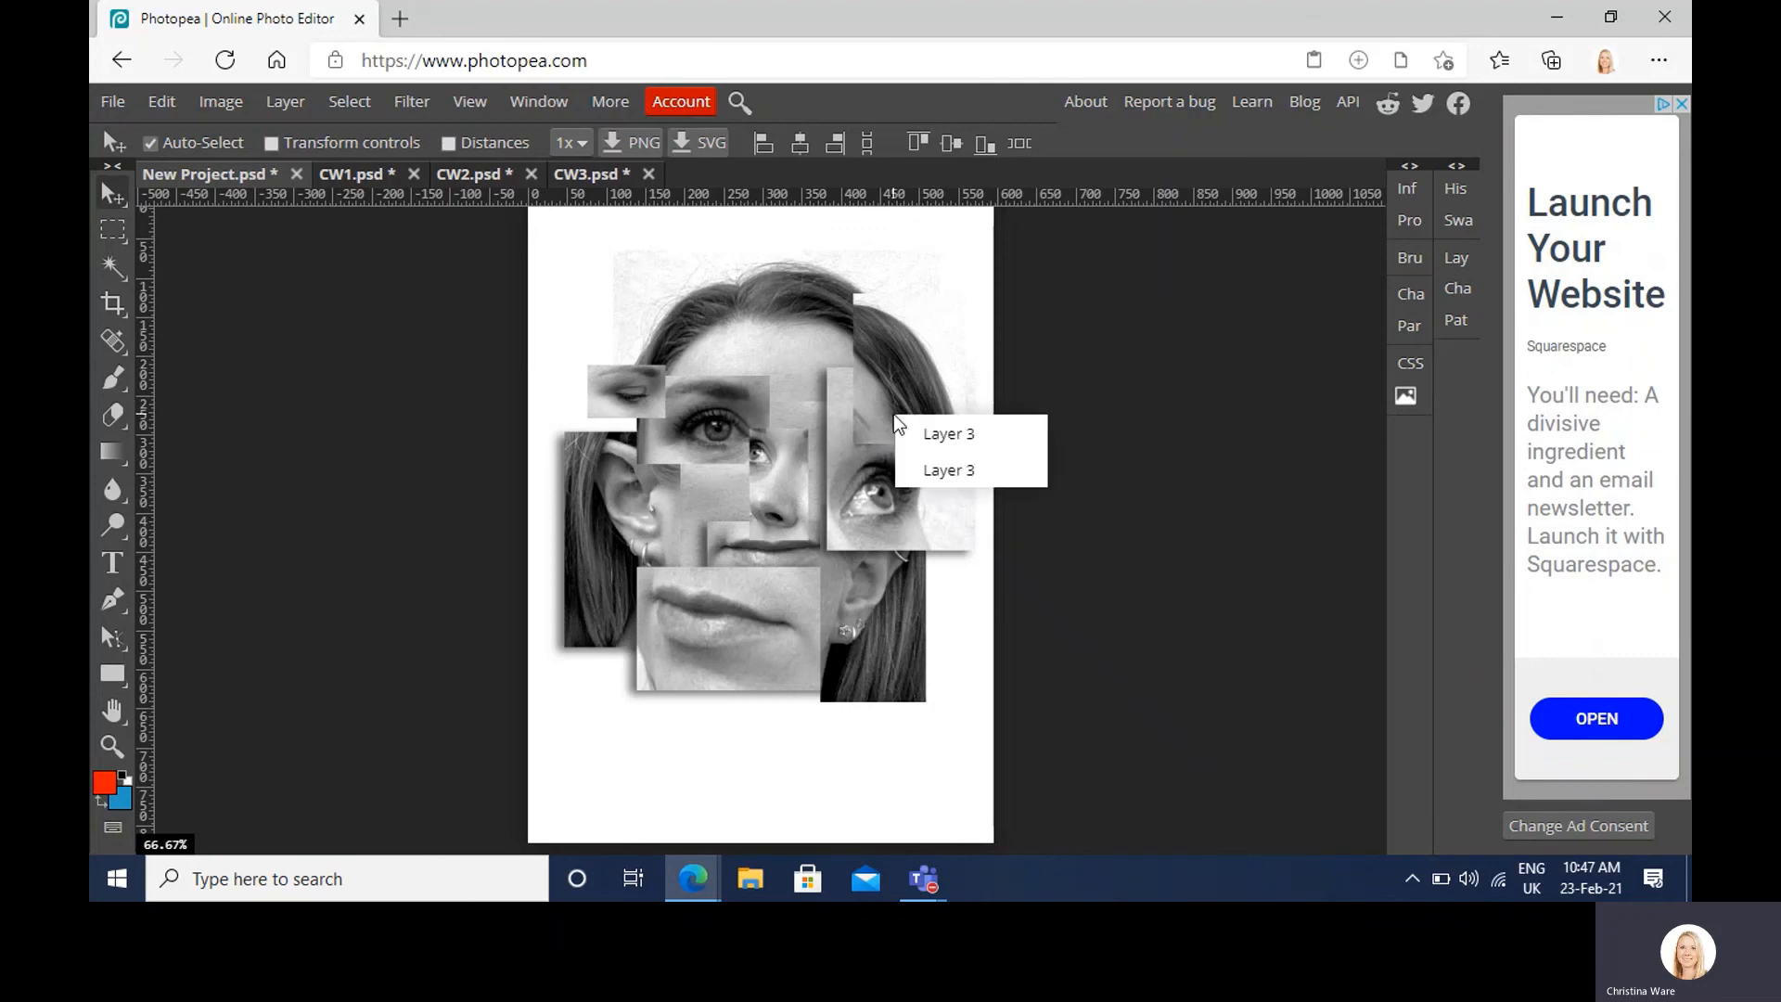
pyautogui.click(915, 437)
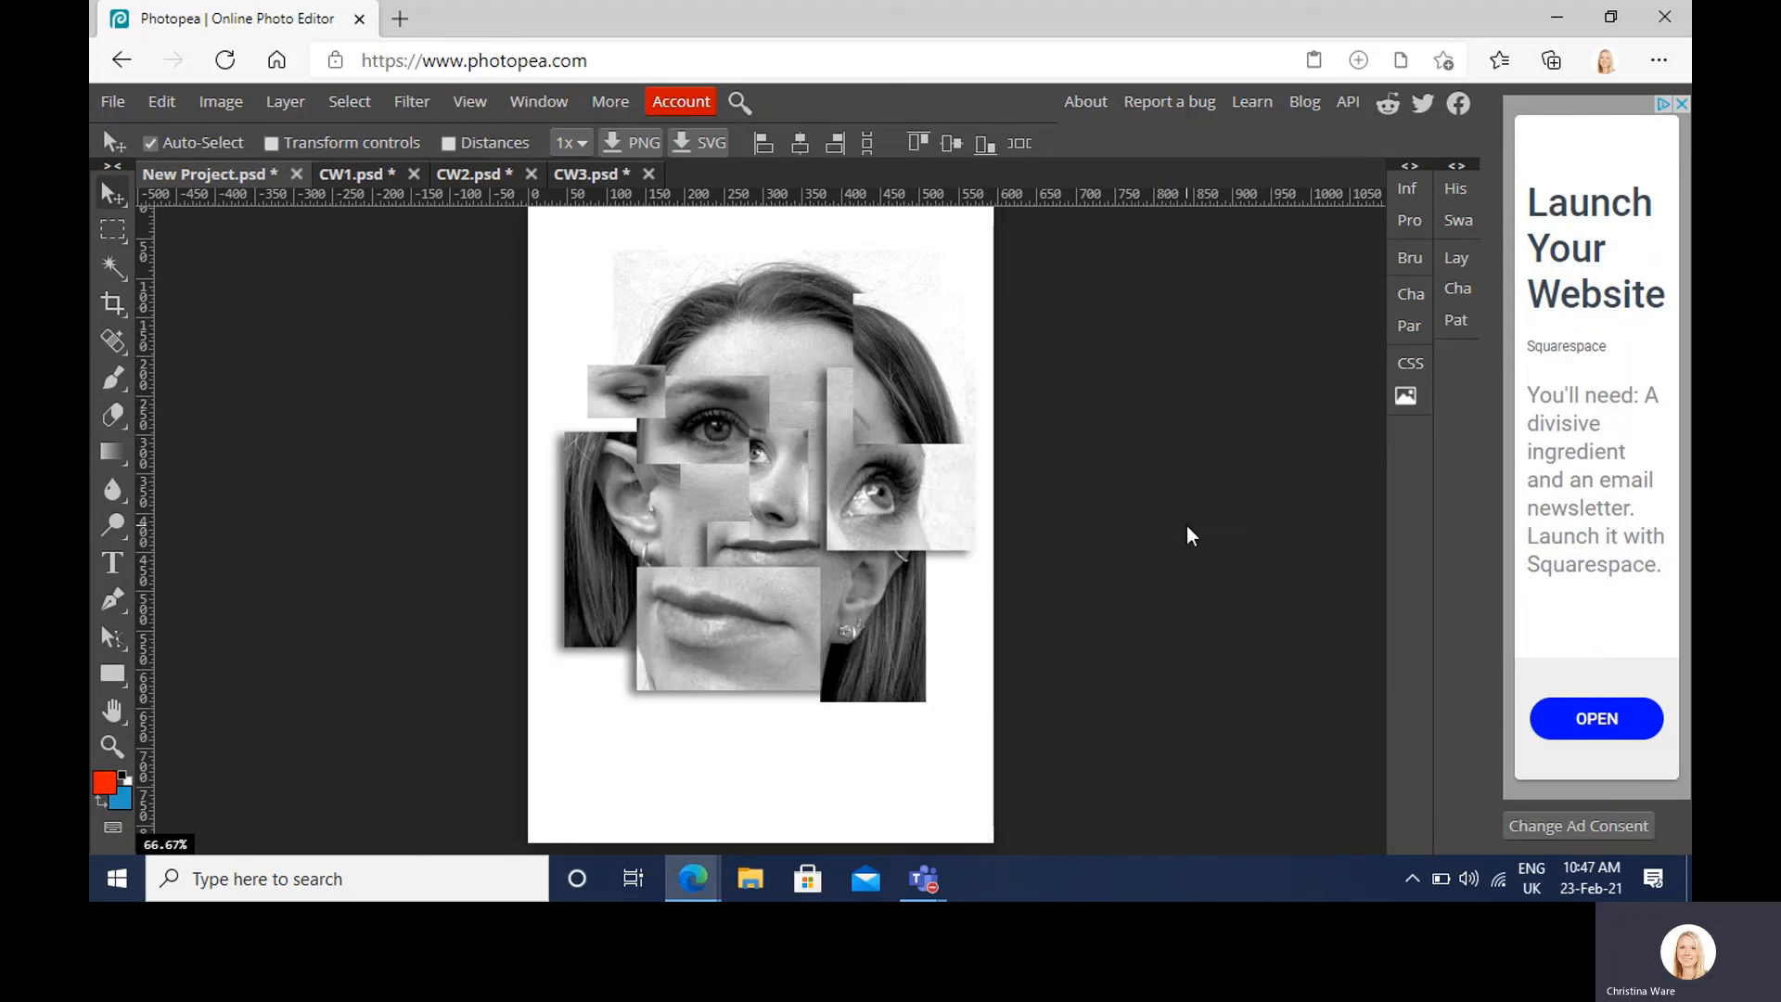
# Step: Export the collage as JPG, saving it as New Project (7).jpg
pyautogui.click(113, 101)
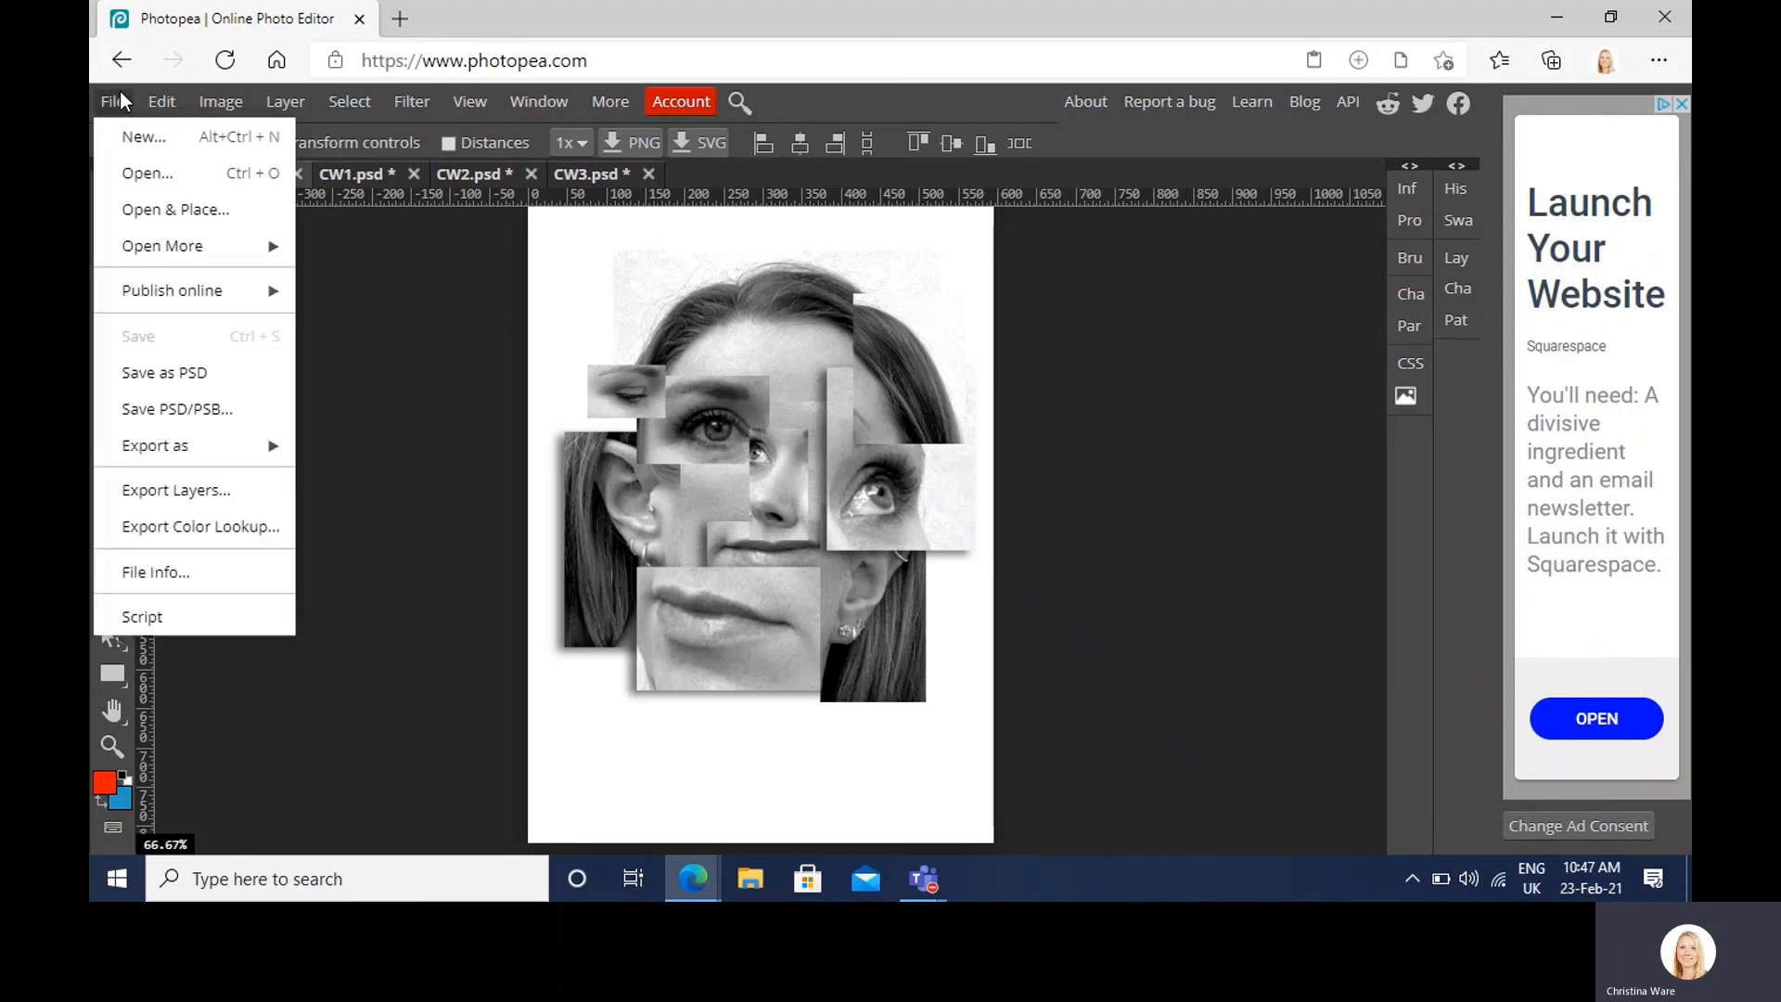
pyautogui.moveTo(220, 453)
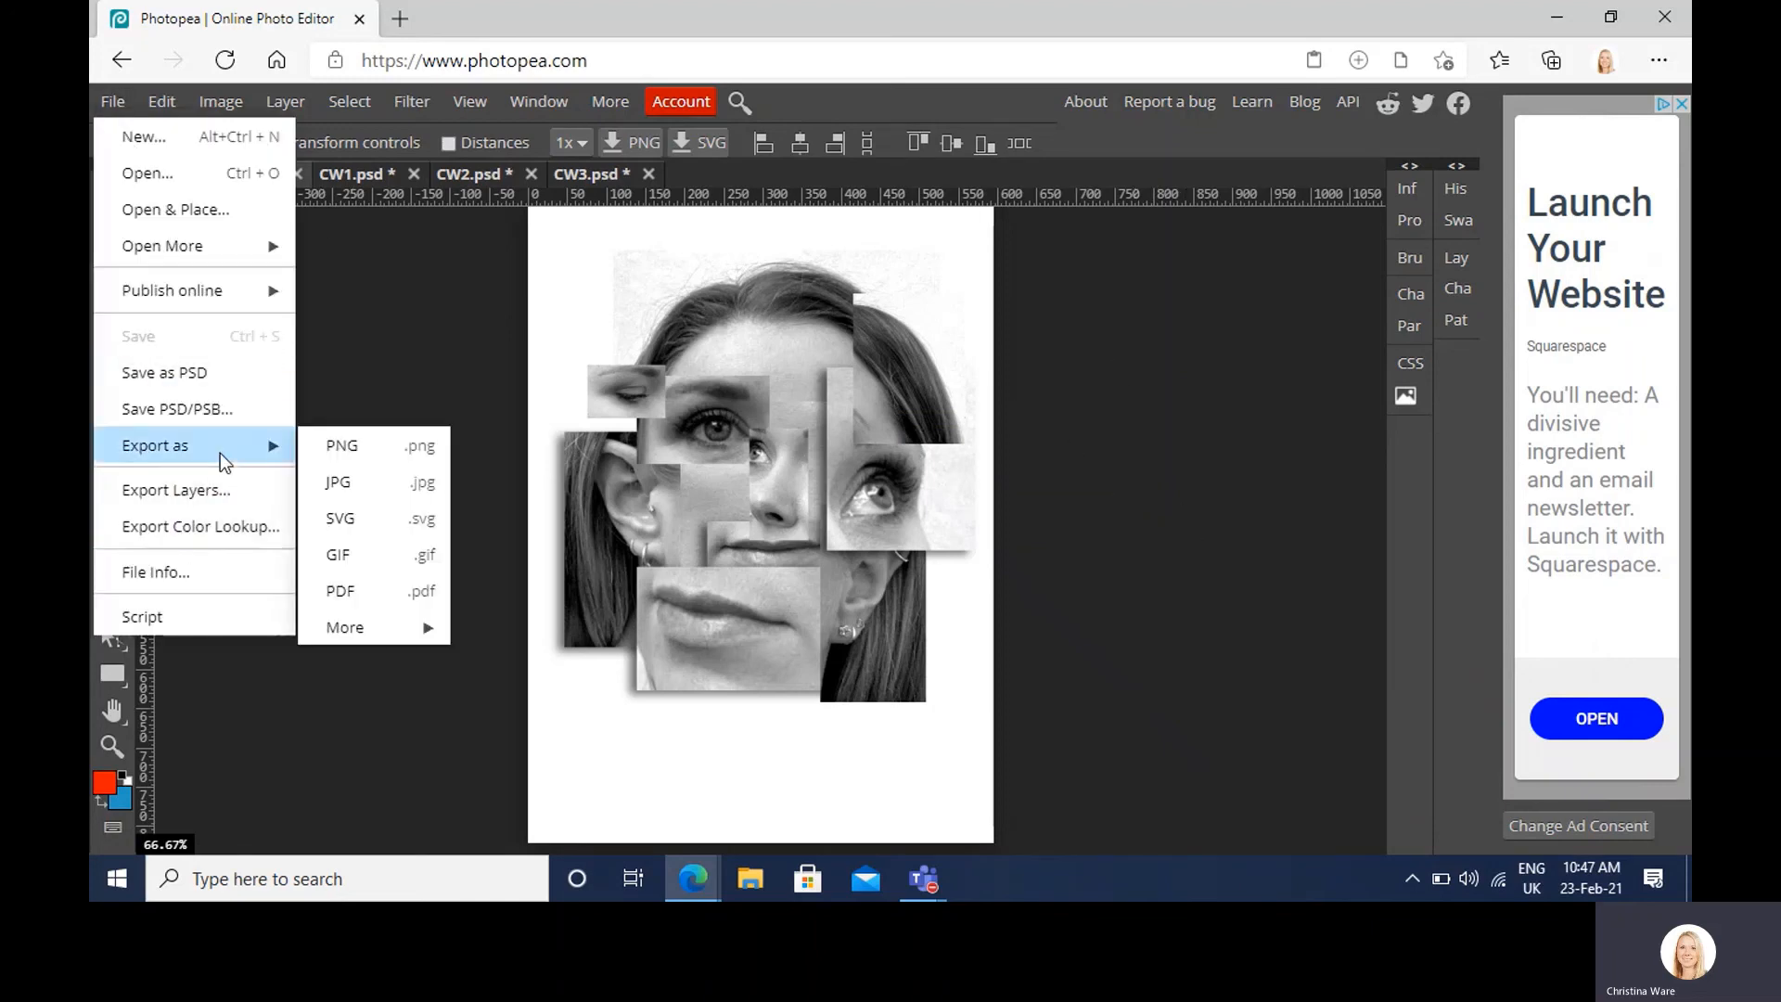
pyautogui.click(364, 481)
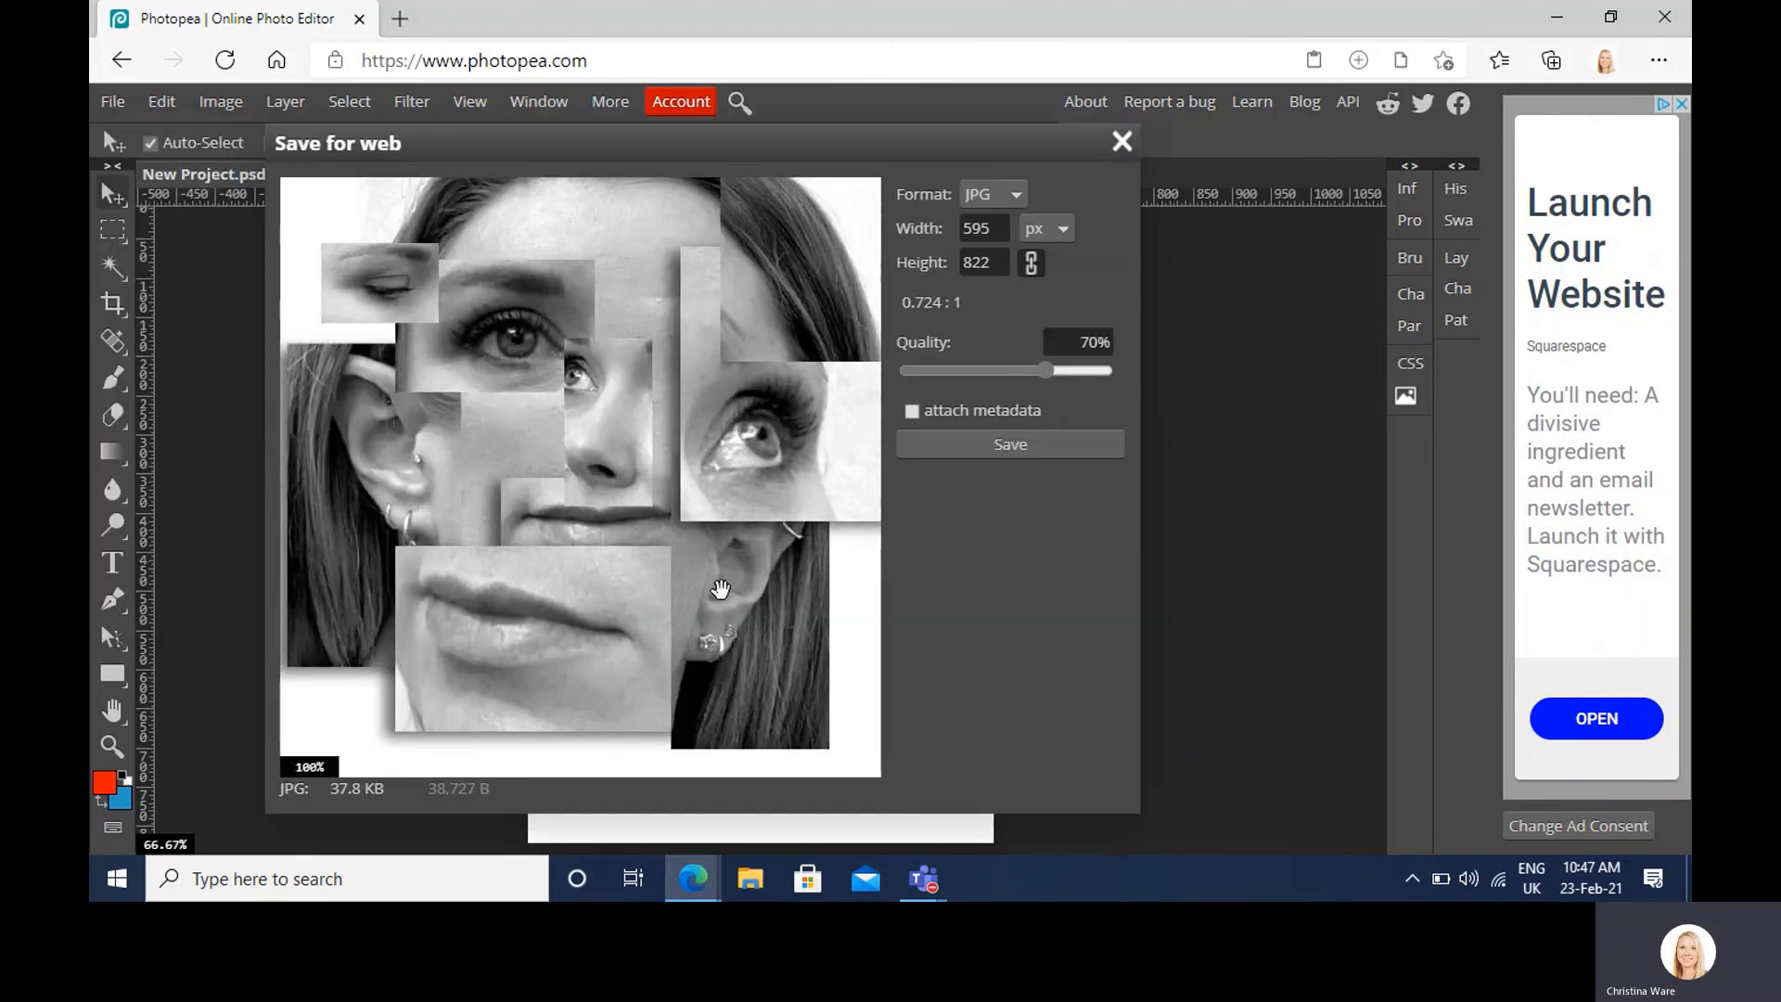
pyautogui.click(1026, 444)
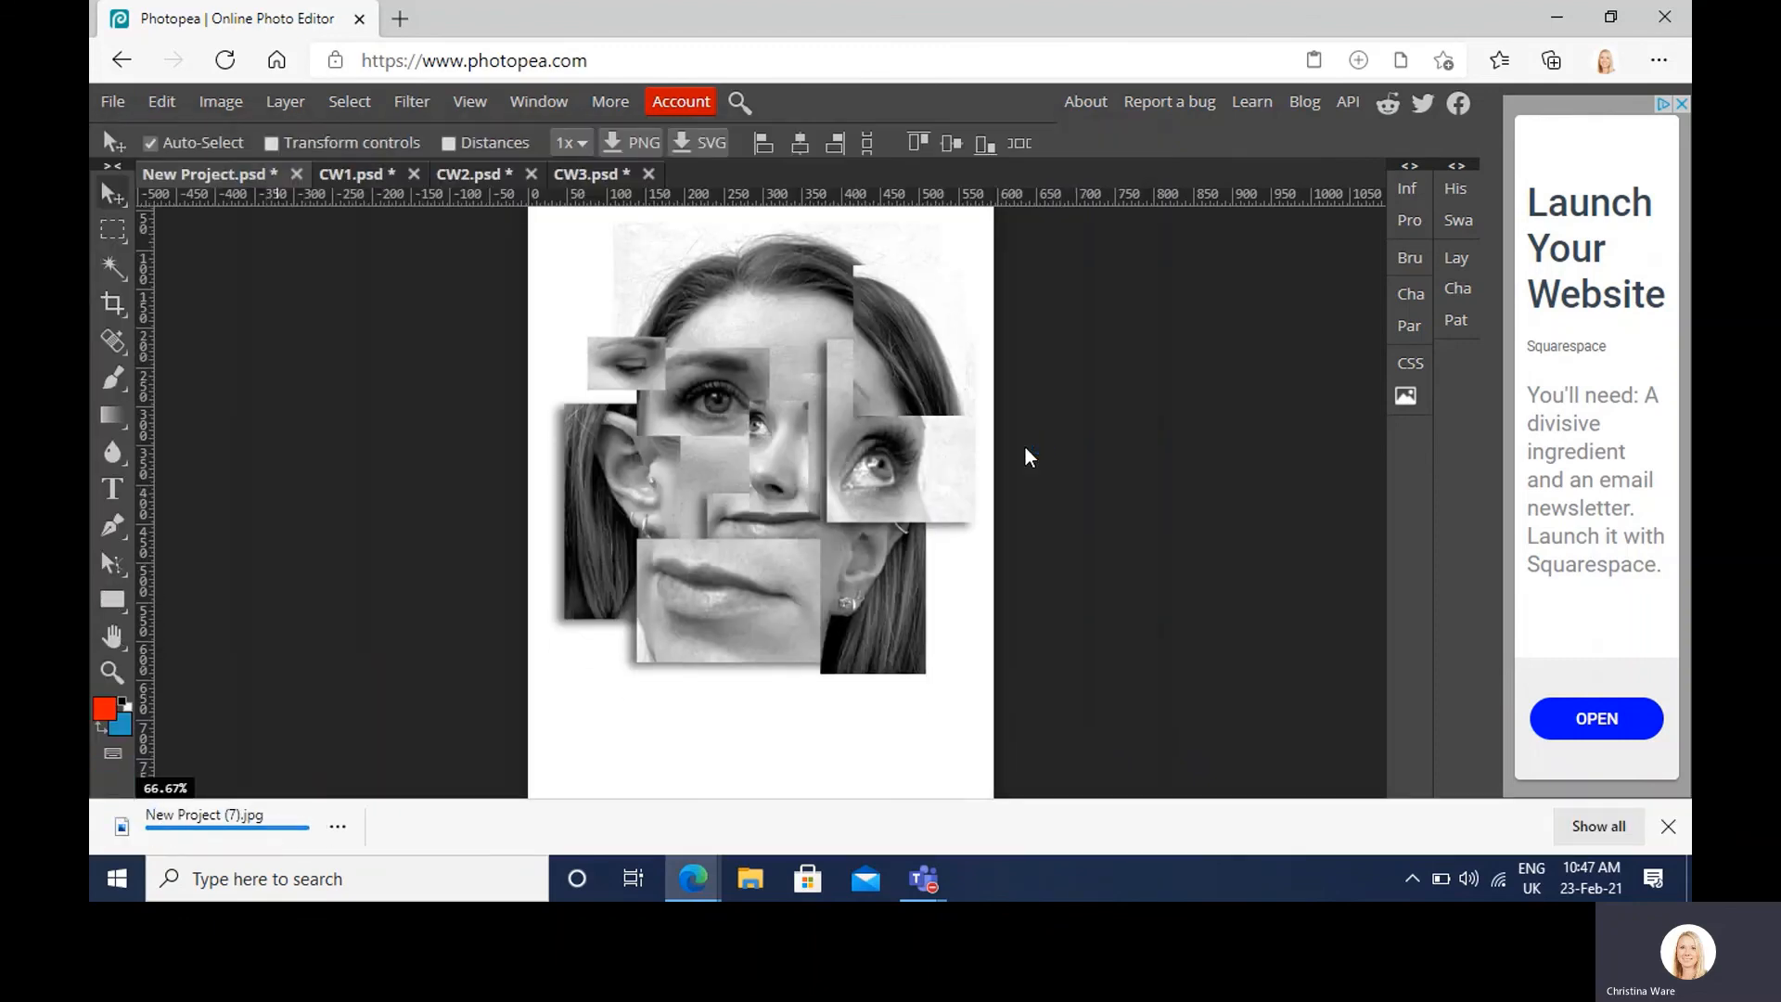